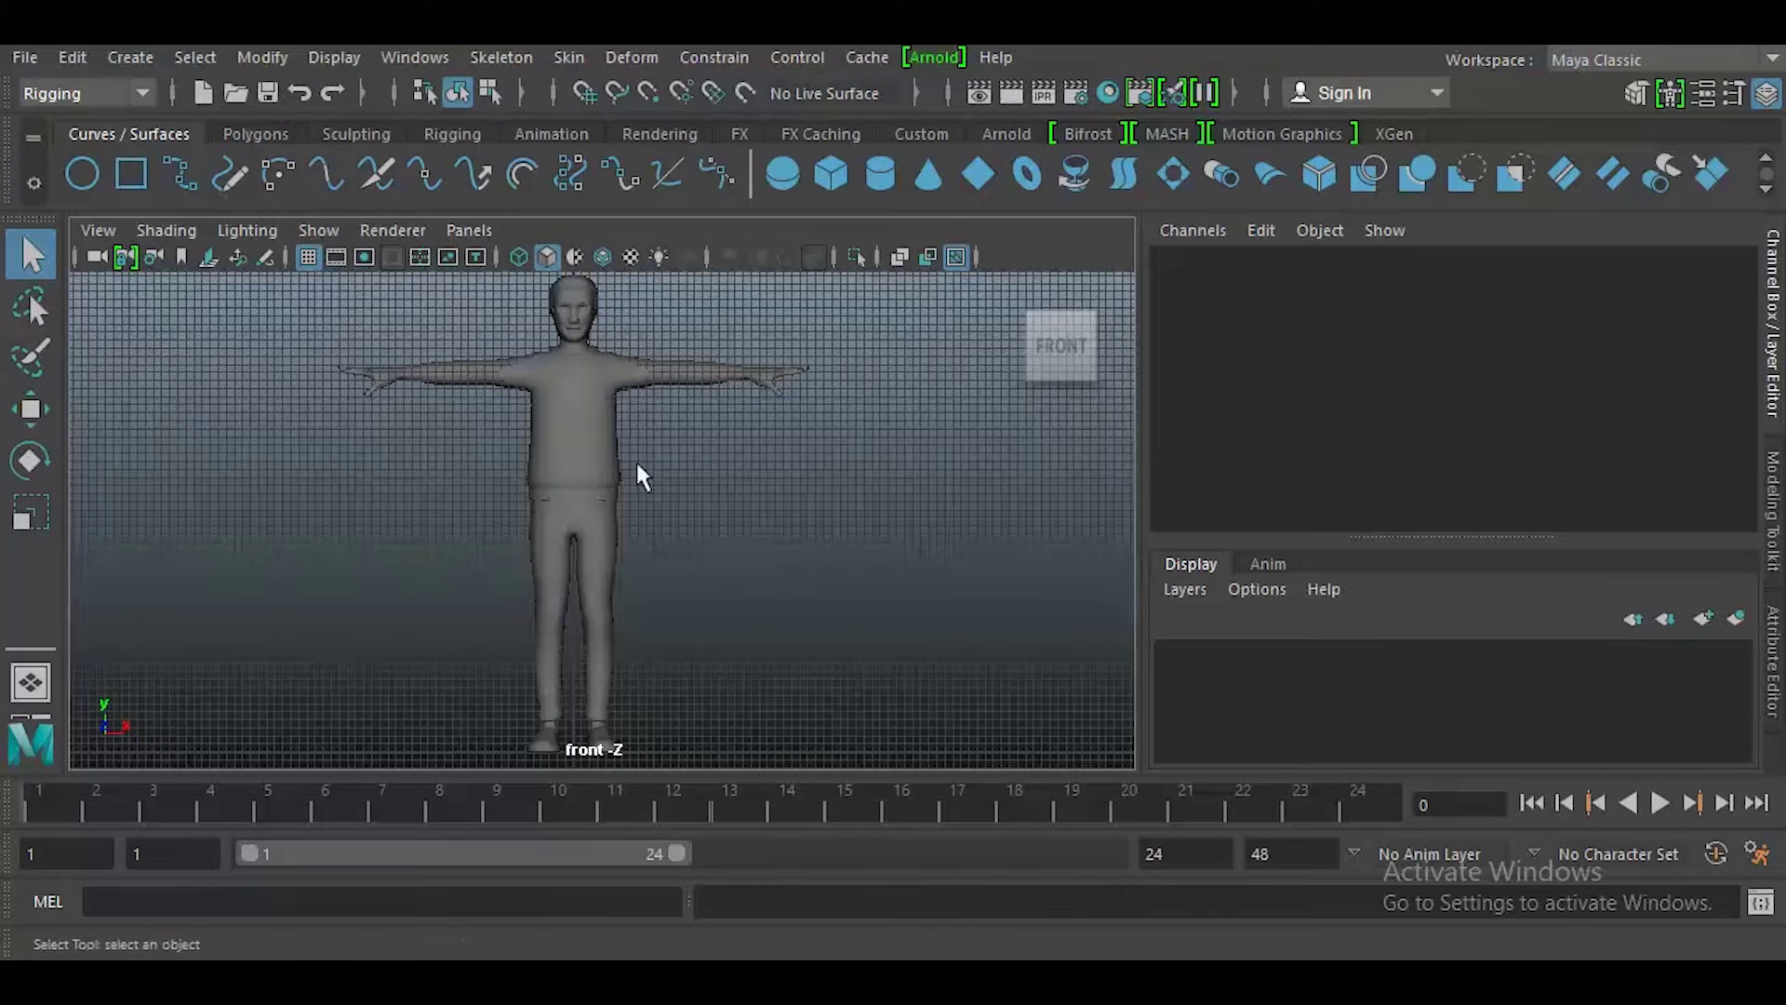
- Switch to the side view of the character and turn on wireframe over the shaded mesh, framing the torso
key("space")
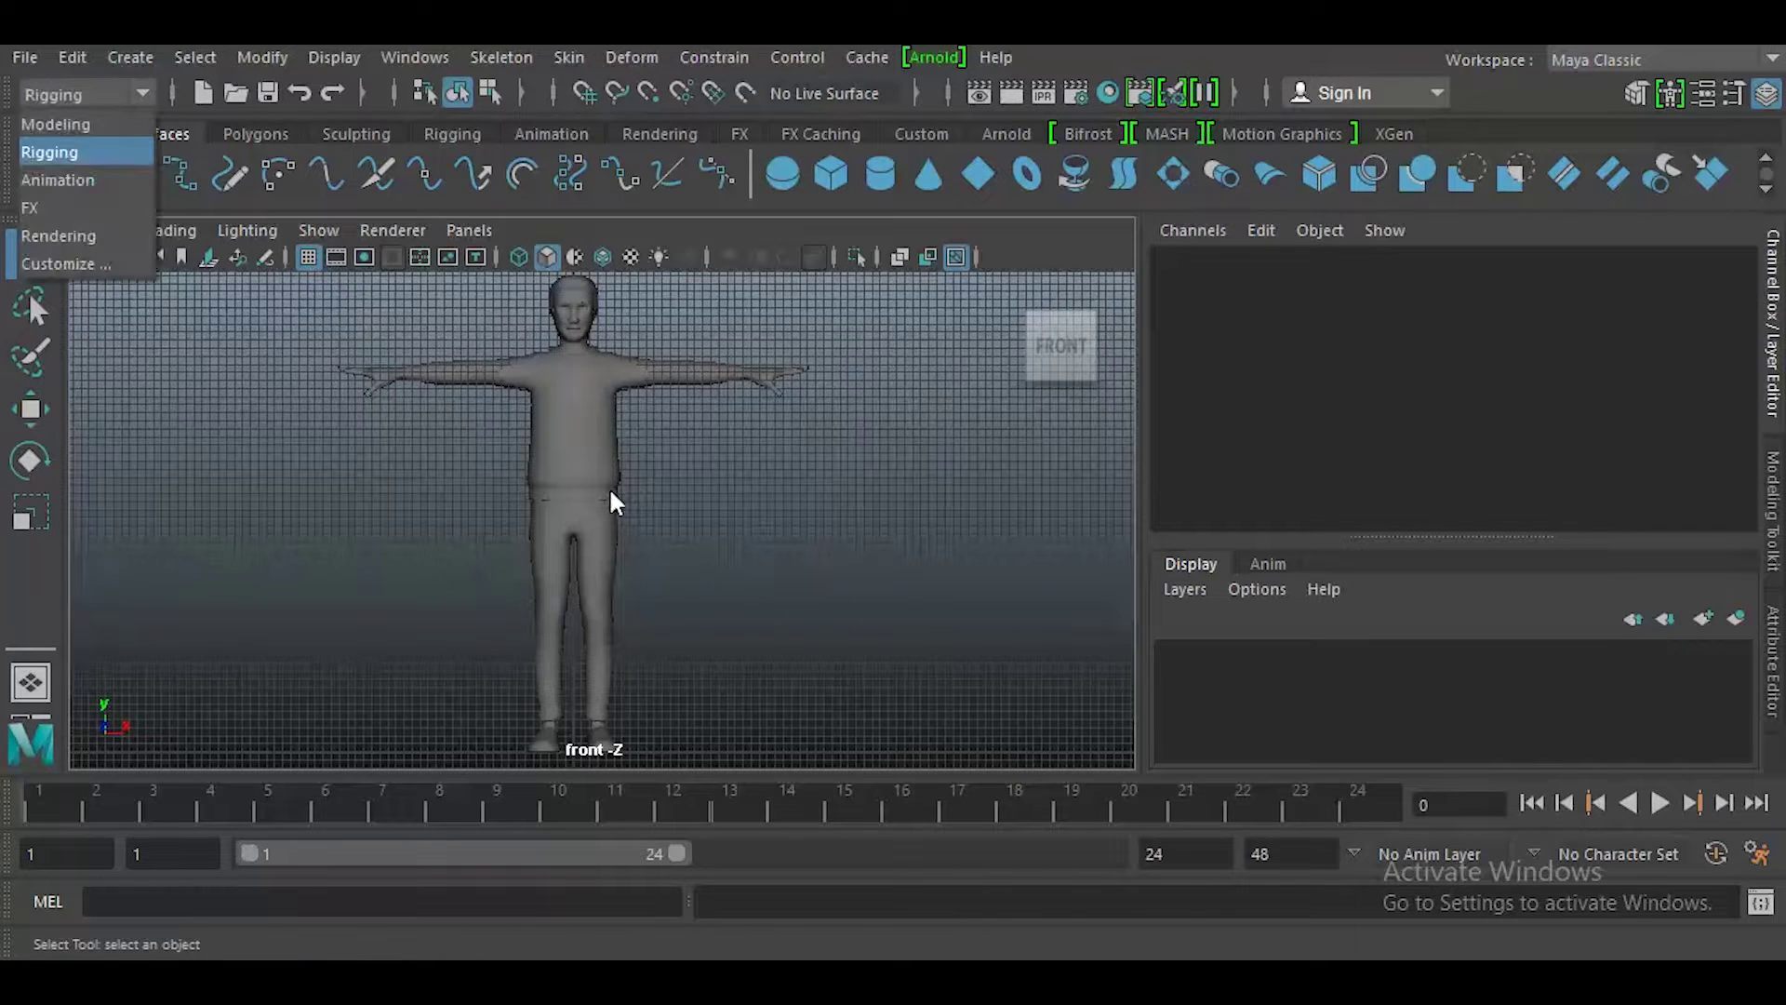
left_click(611, 493)
left_click(650, 474)
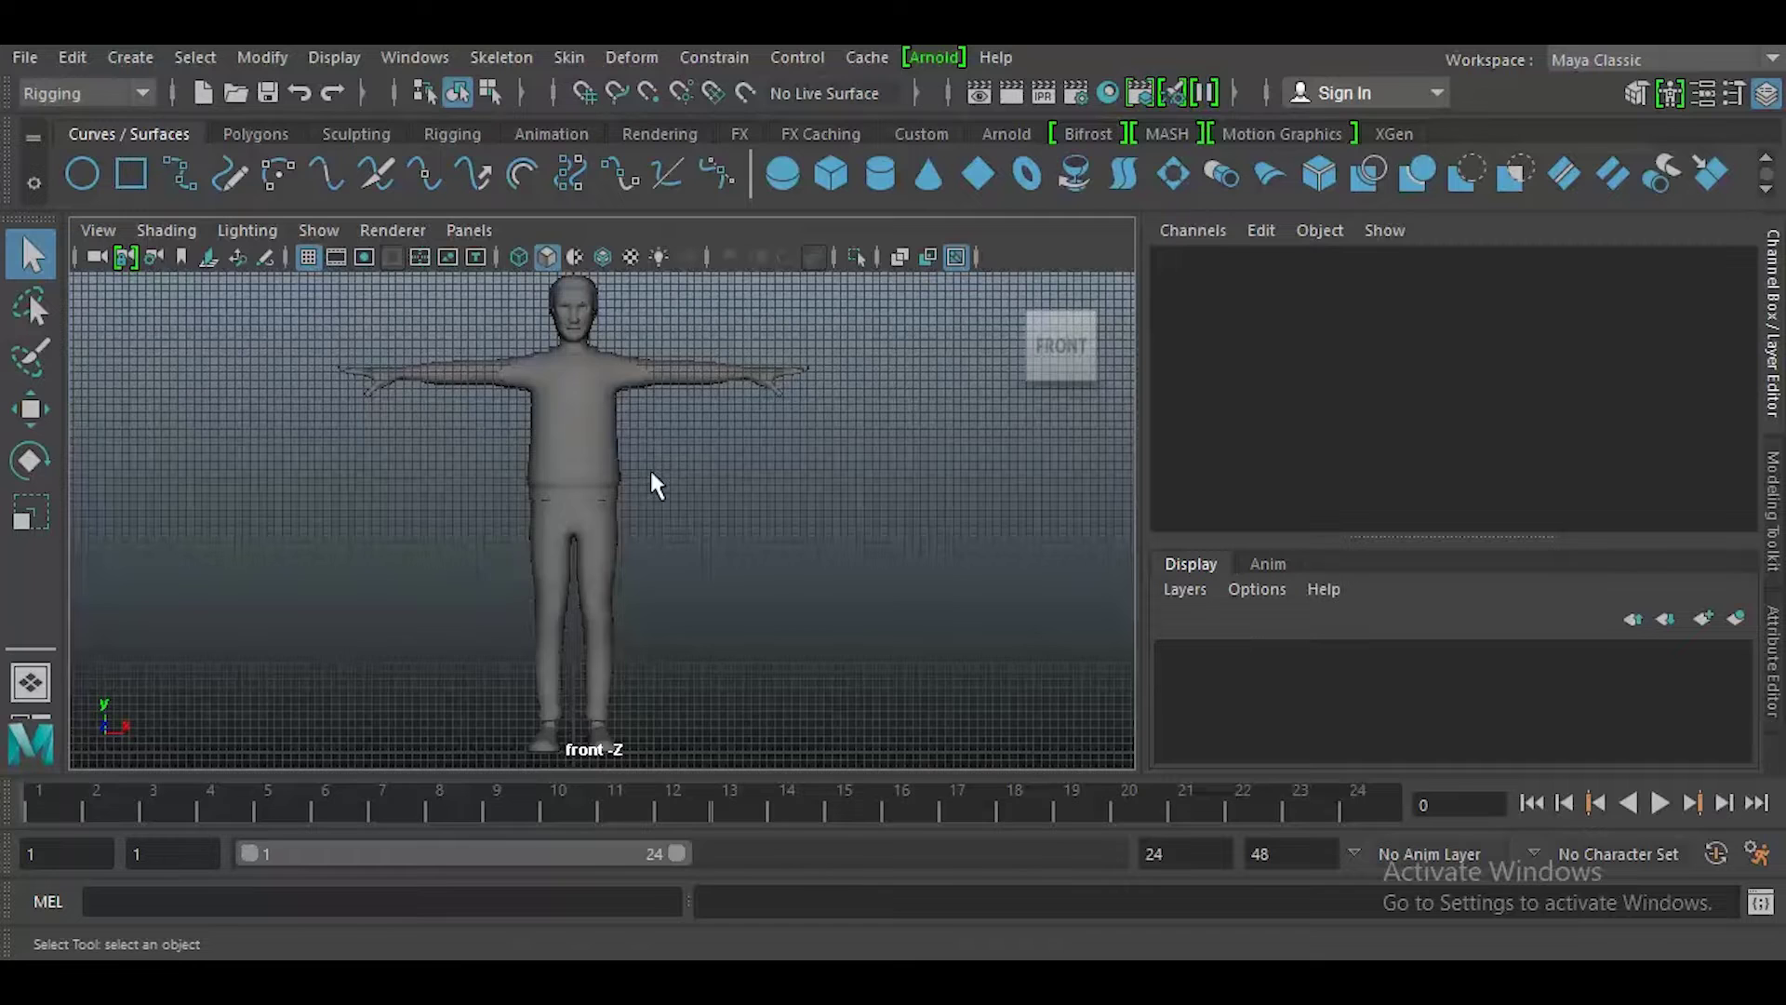
key("space")
left_click_drag(652, 476, 797, 477)
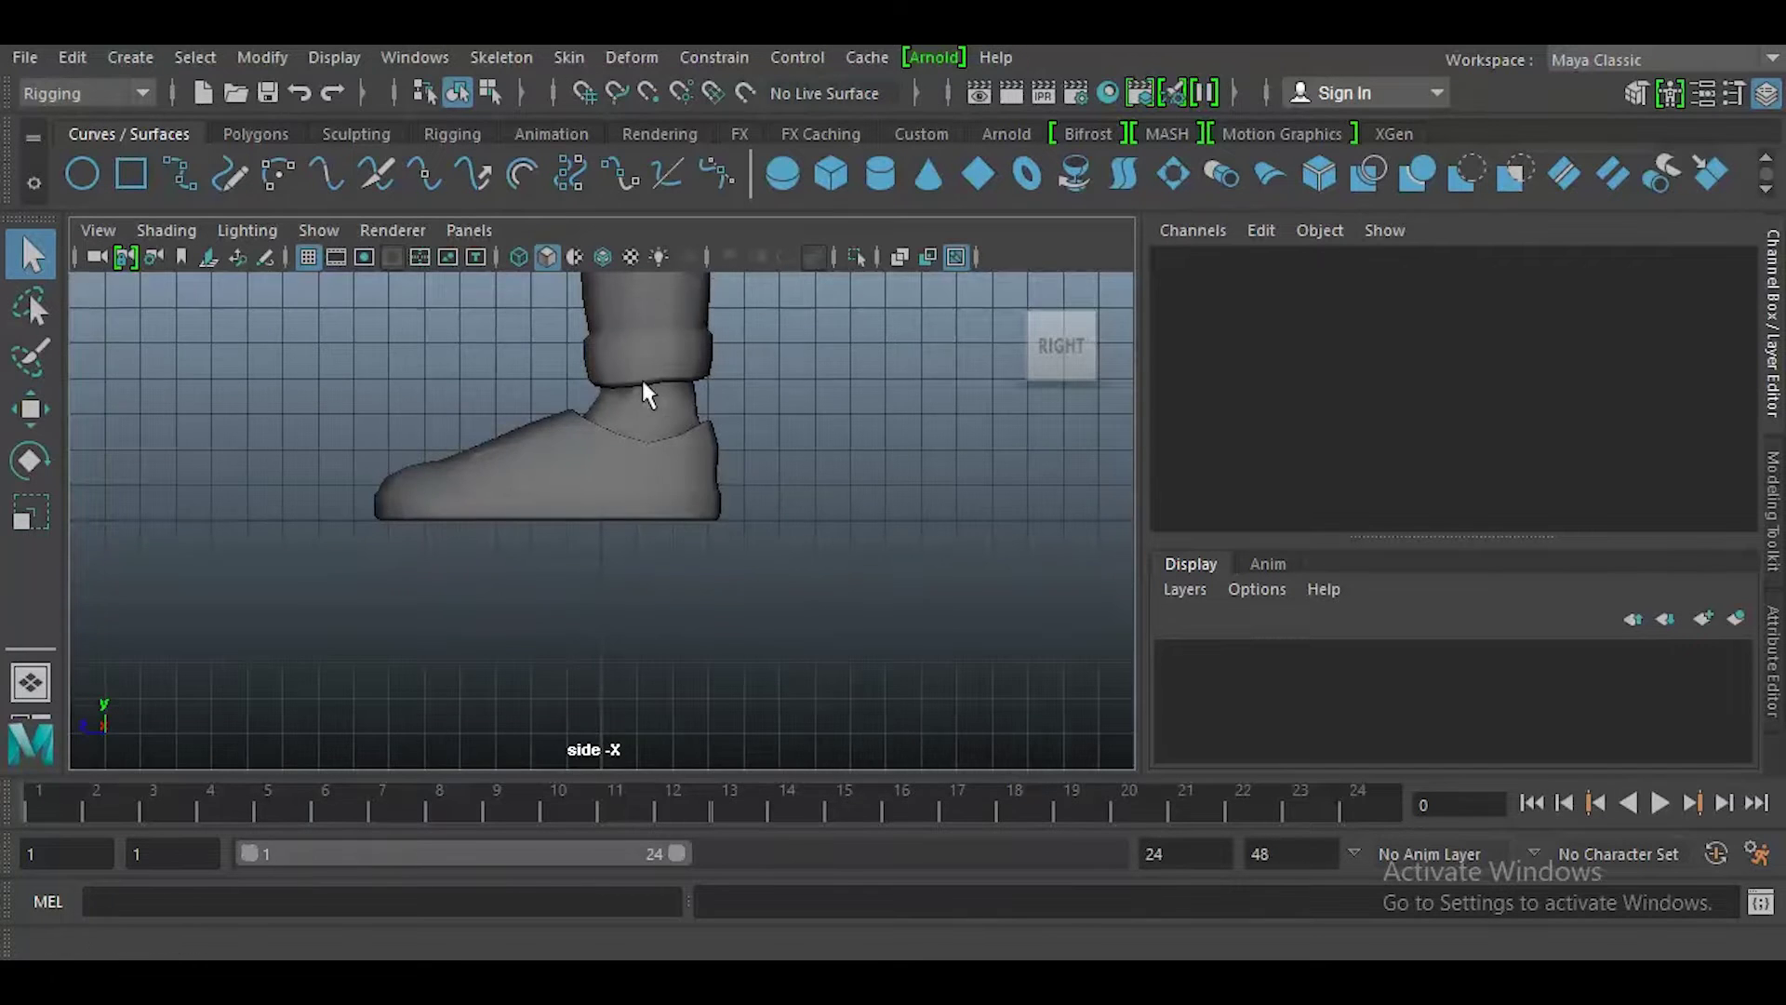
middle_click_drag(643, 289, 674, 356, "alt")
scroll(673, 356, "down", 8)
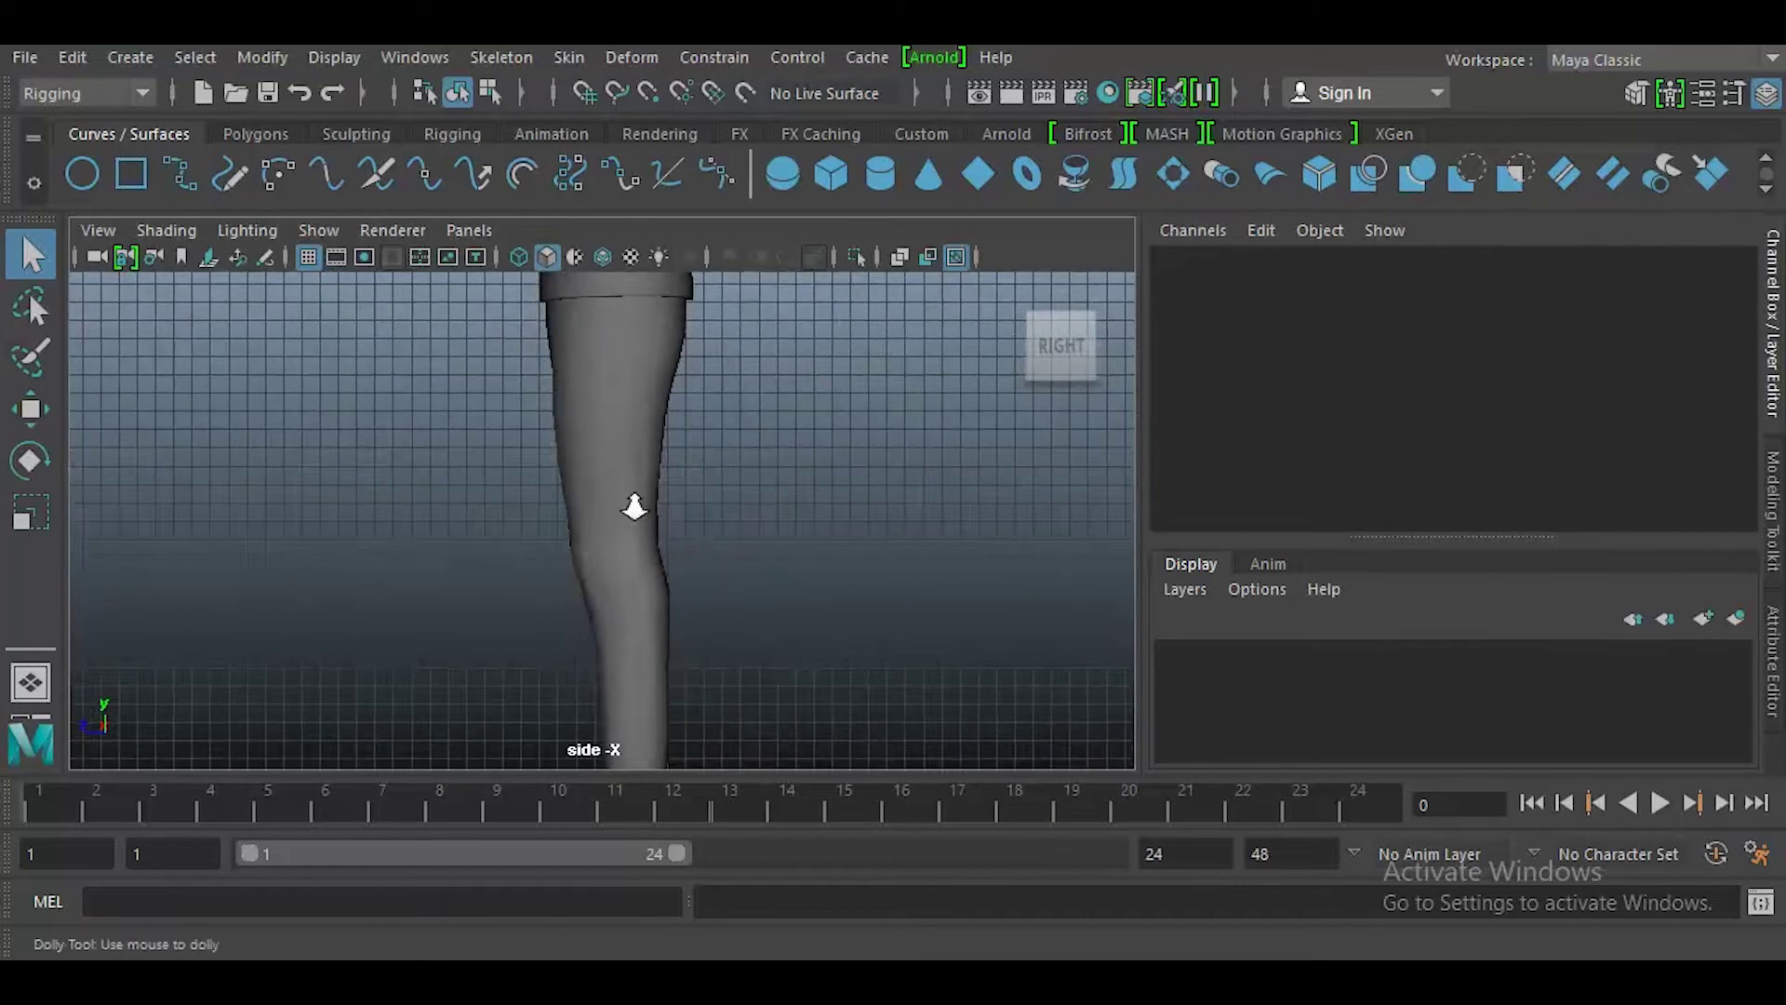
middle_click_drag(593, 450, 563, 626, "alt")
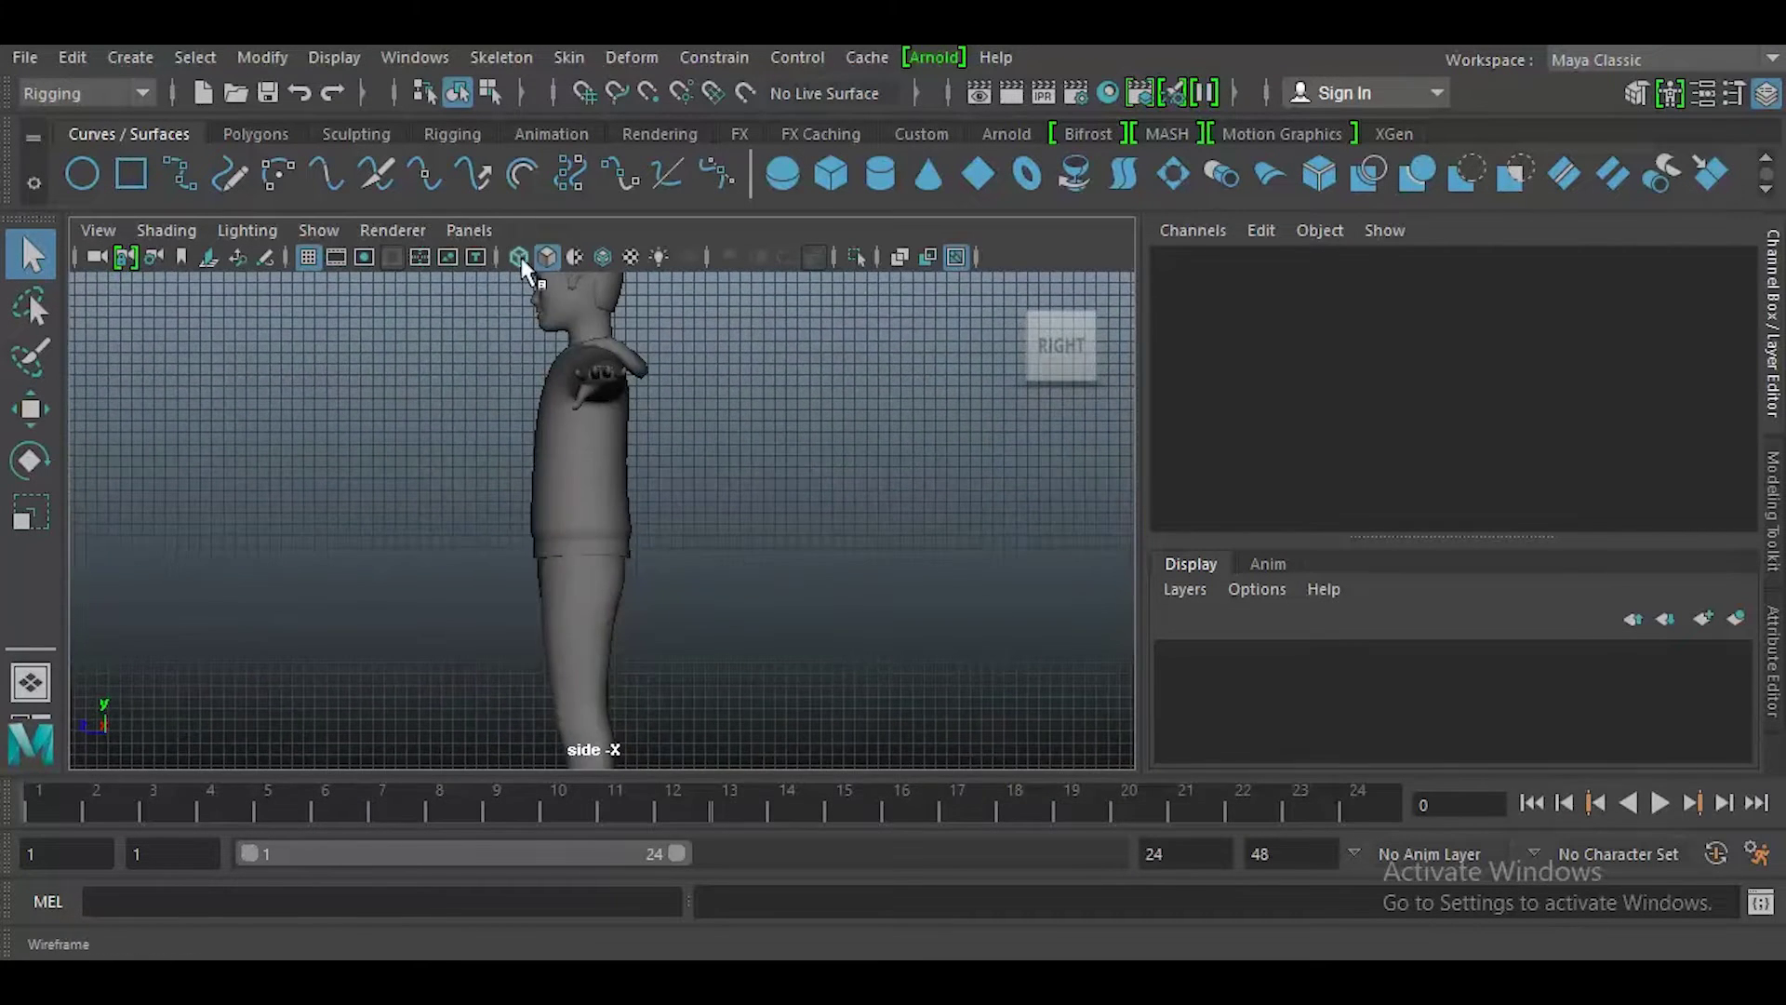
left_click(603, 256)
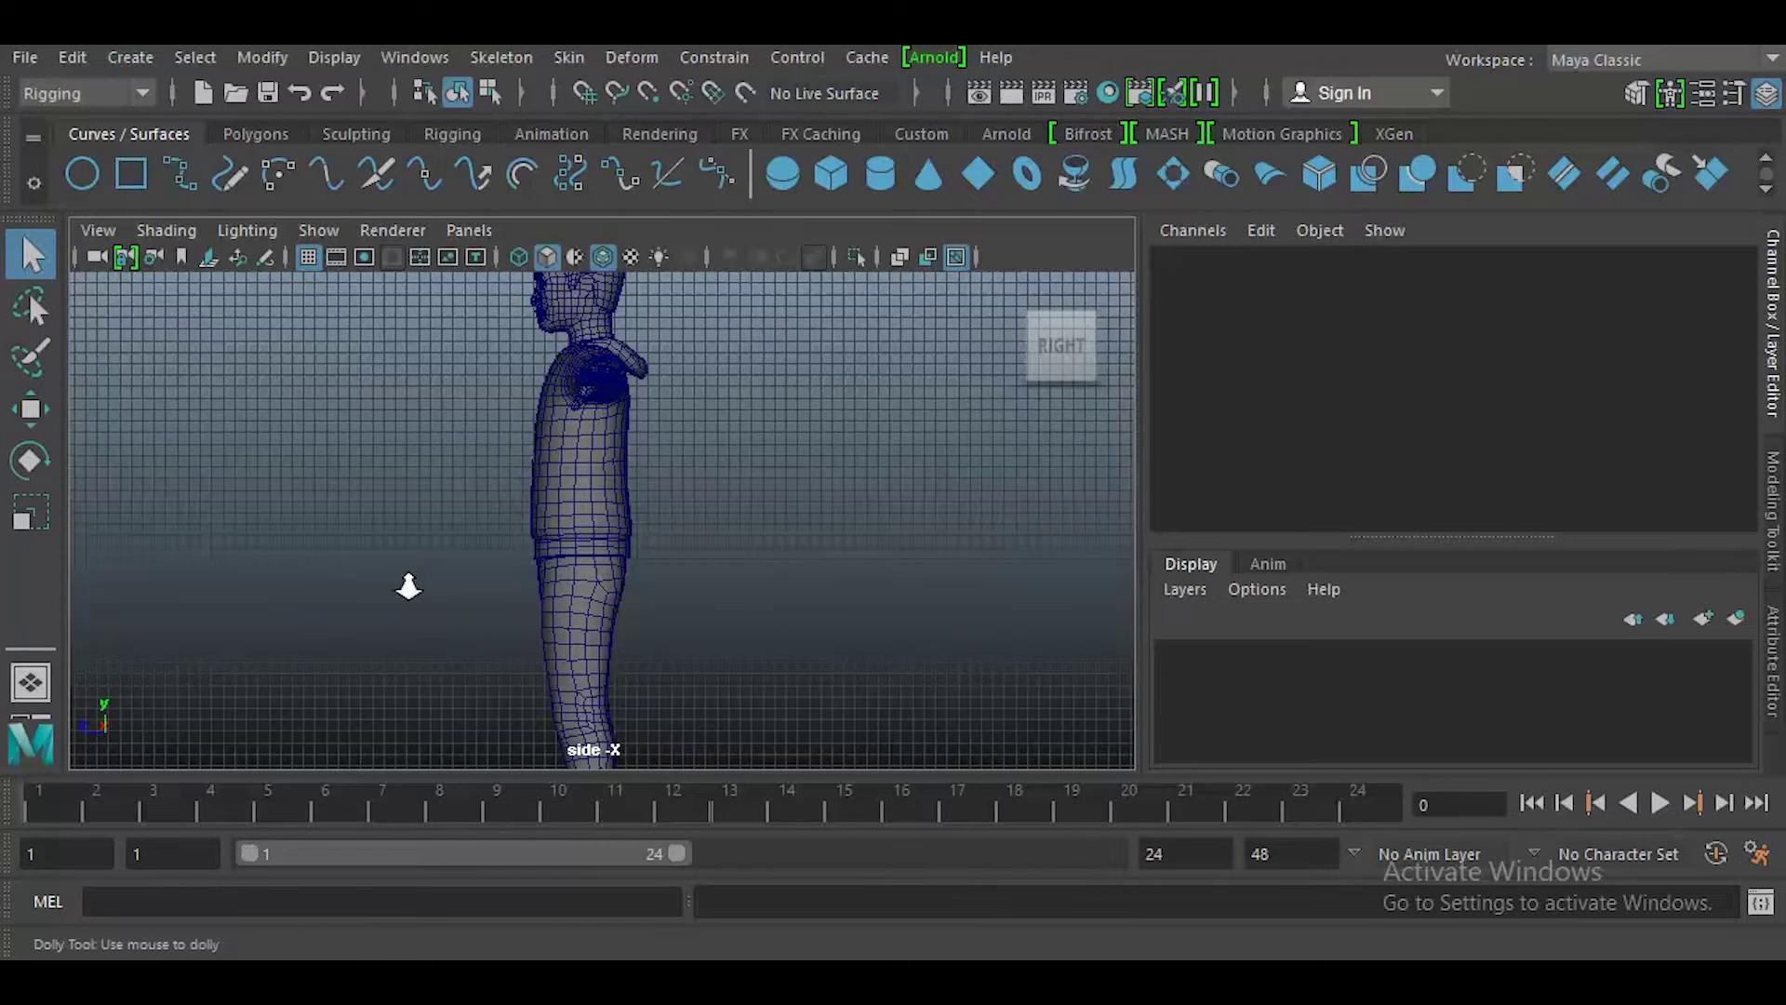
scroll(408, 584, "up", 2)
scroll(402, 565, "up", 2)
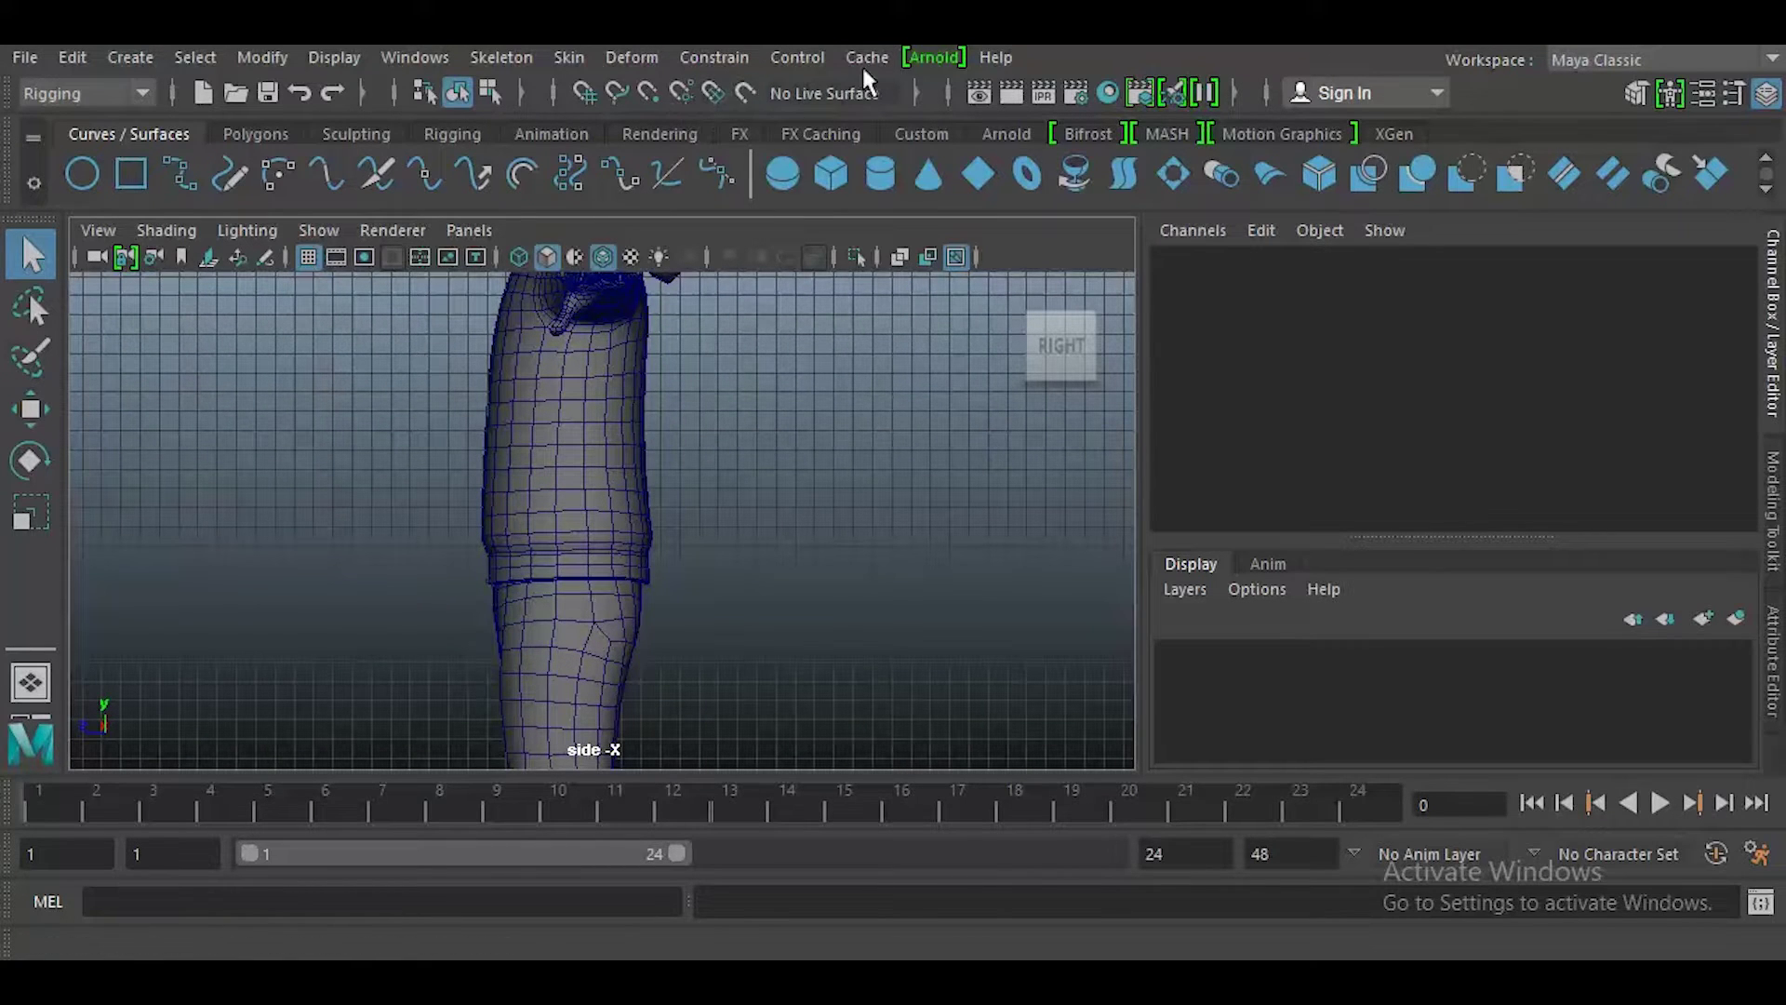
- Start a joint chain in the side view with three joints, from the pelvis up through the middle of the torso
left_click(500, 58)
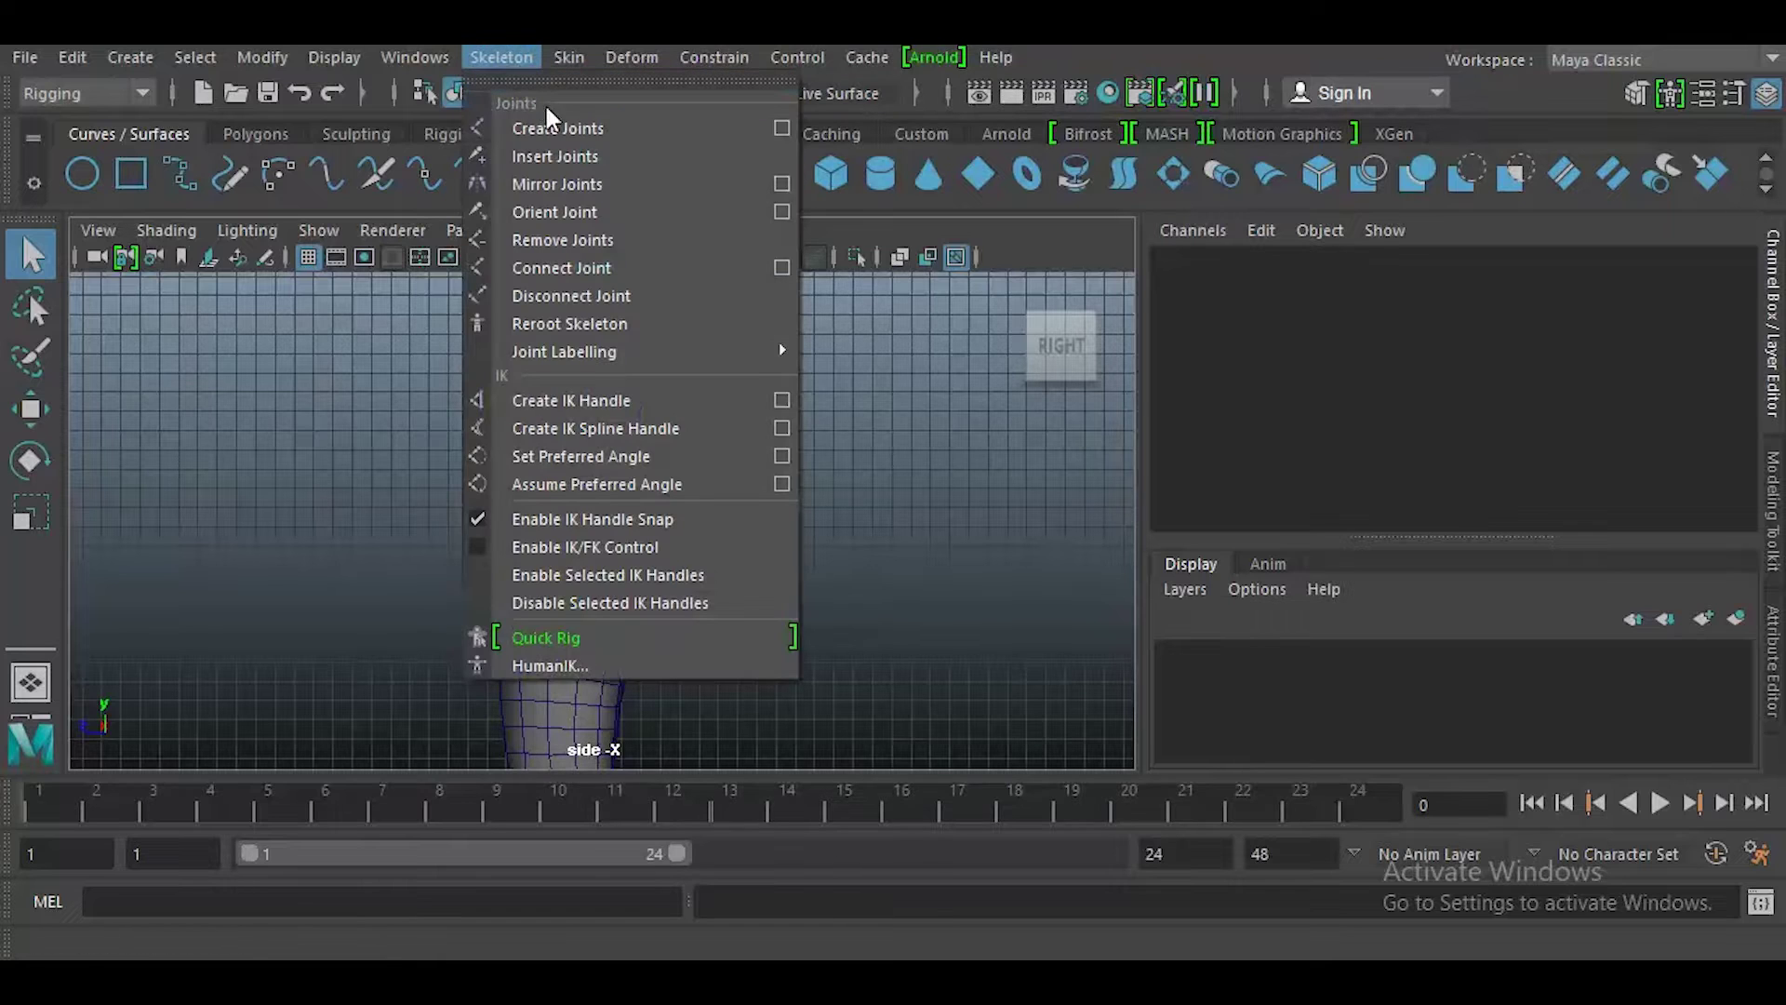
left_click(577, 127)
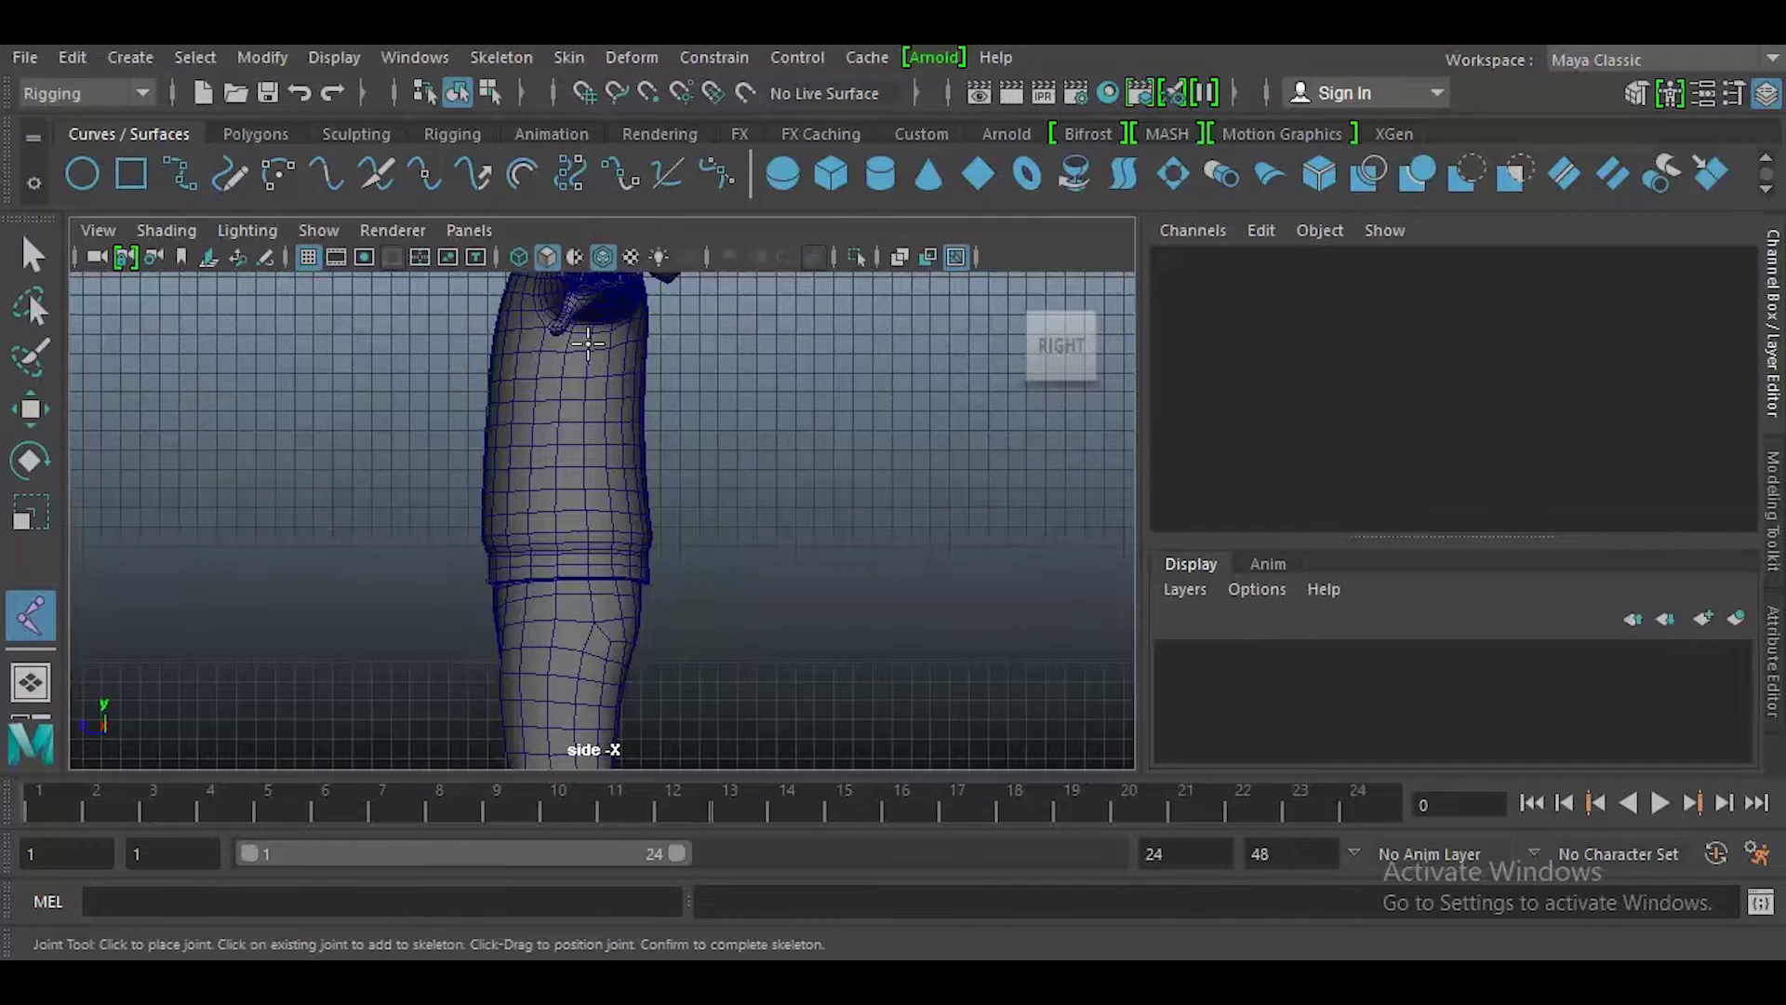
left_click(570, 565)
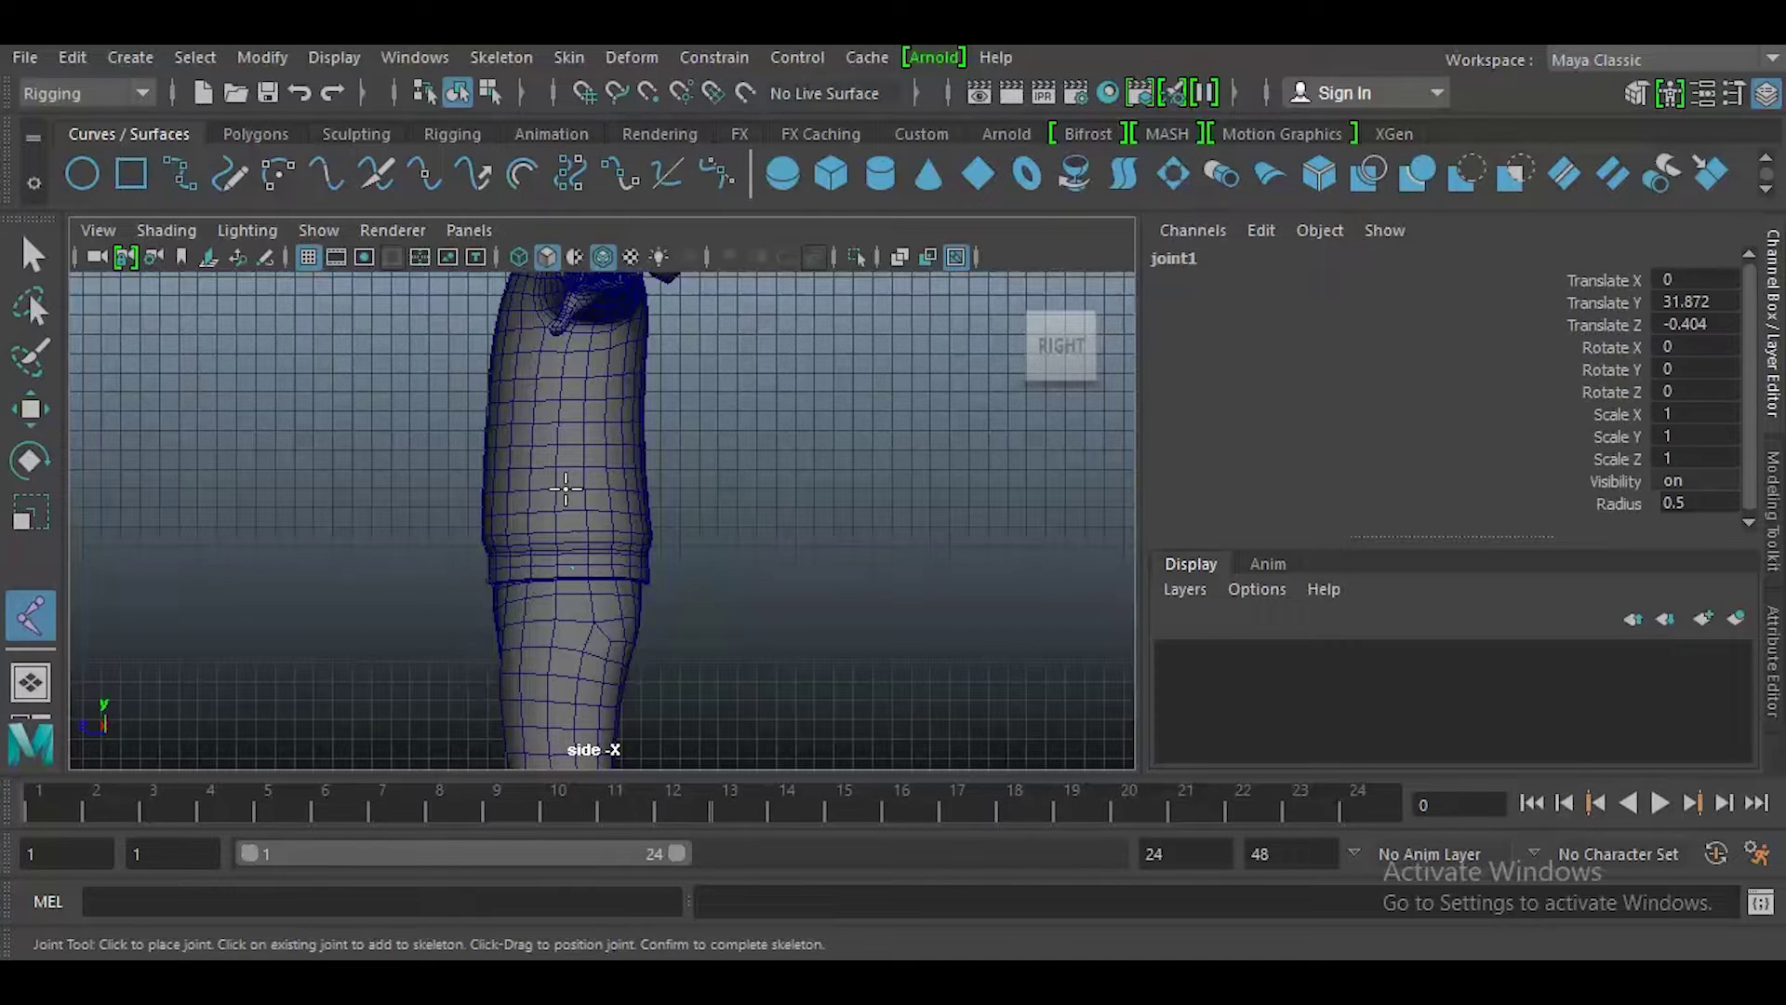
left_click(565, 489)
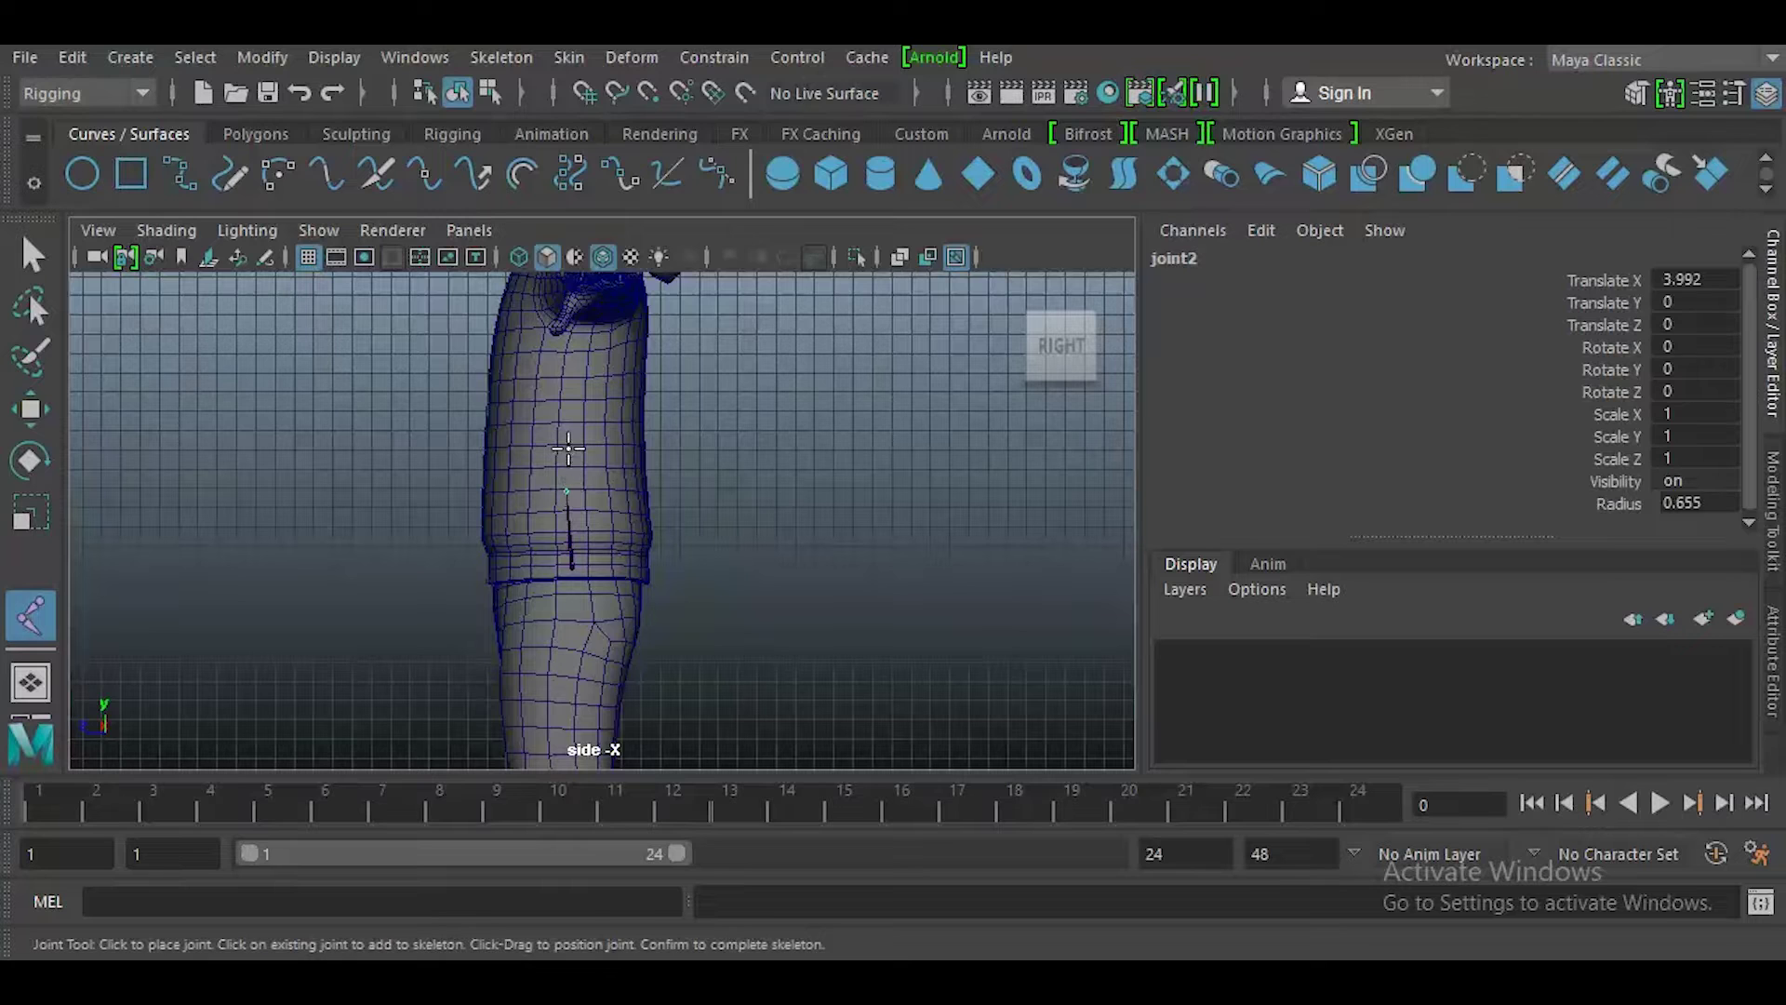
left_click(565, 398)
- Continue the joint chain with four joints at the upper chest, neck base, head base and crown of the head
middle_click_drag(564, 398, 566, 538, "alt")
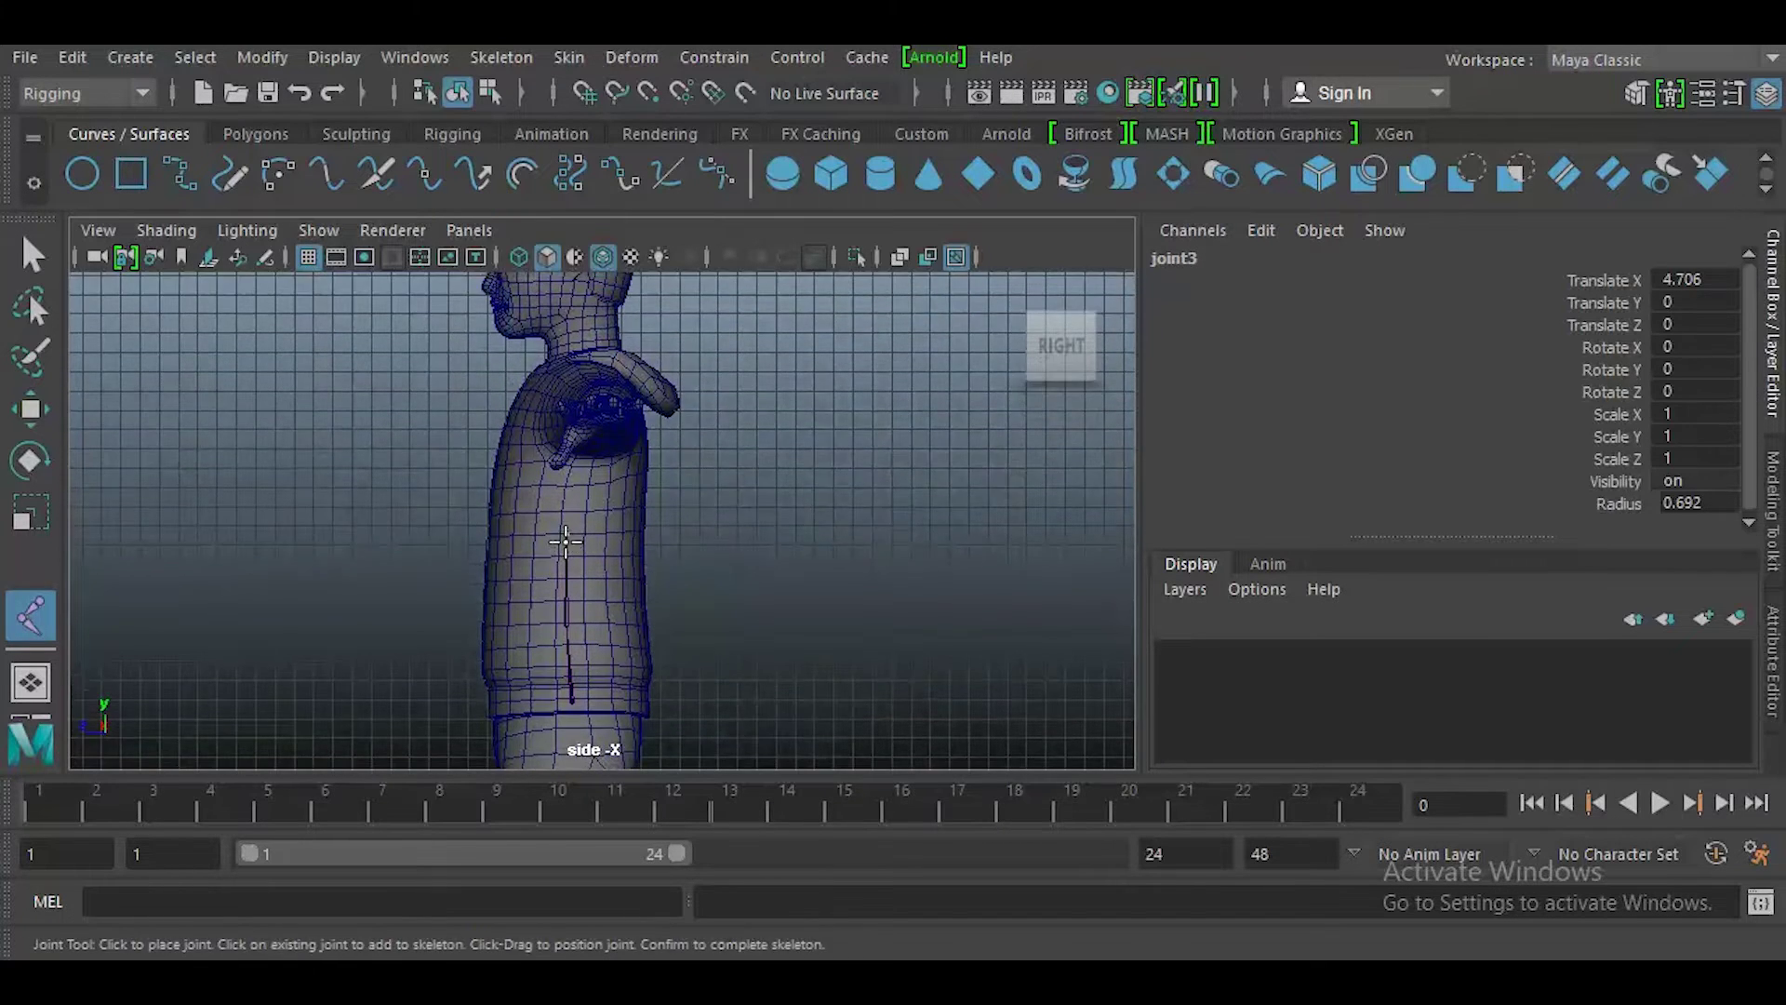
left_click(568, 445)
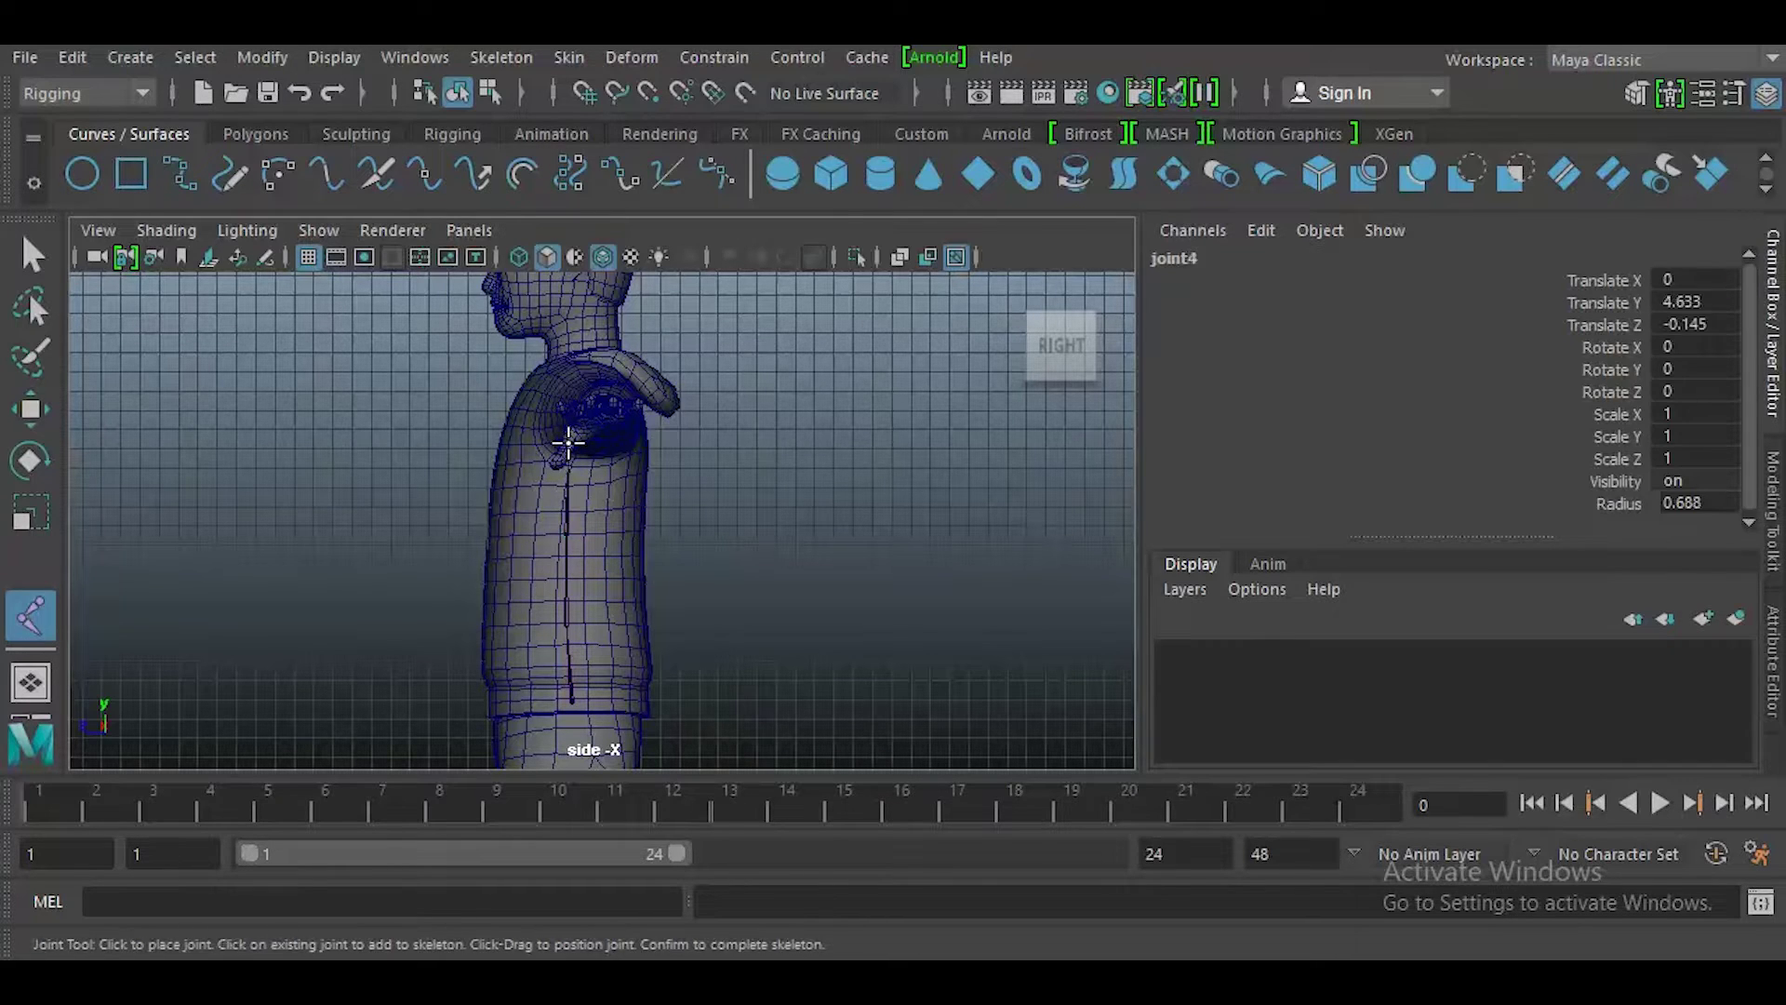
left_click(577, 363)
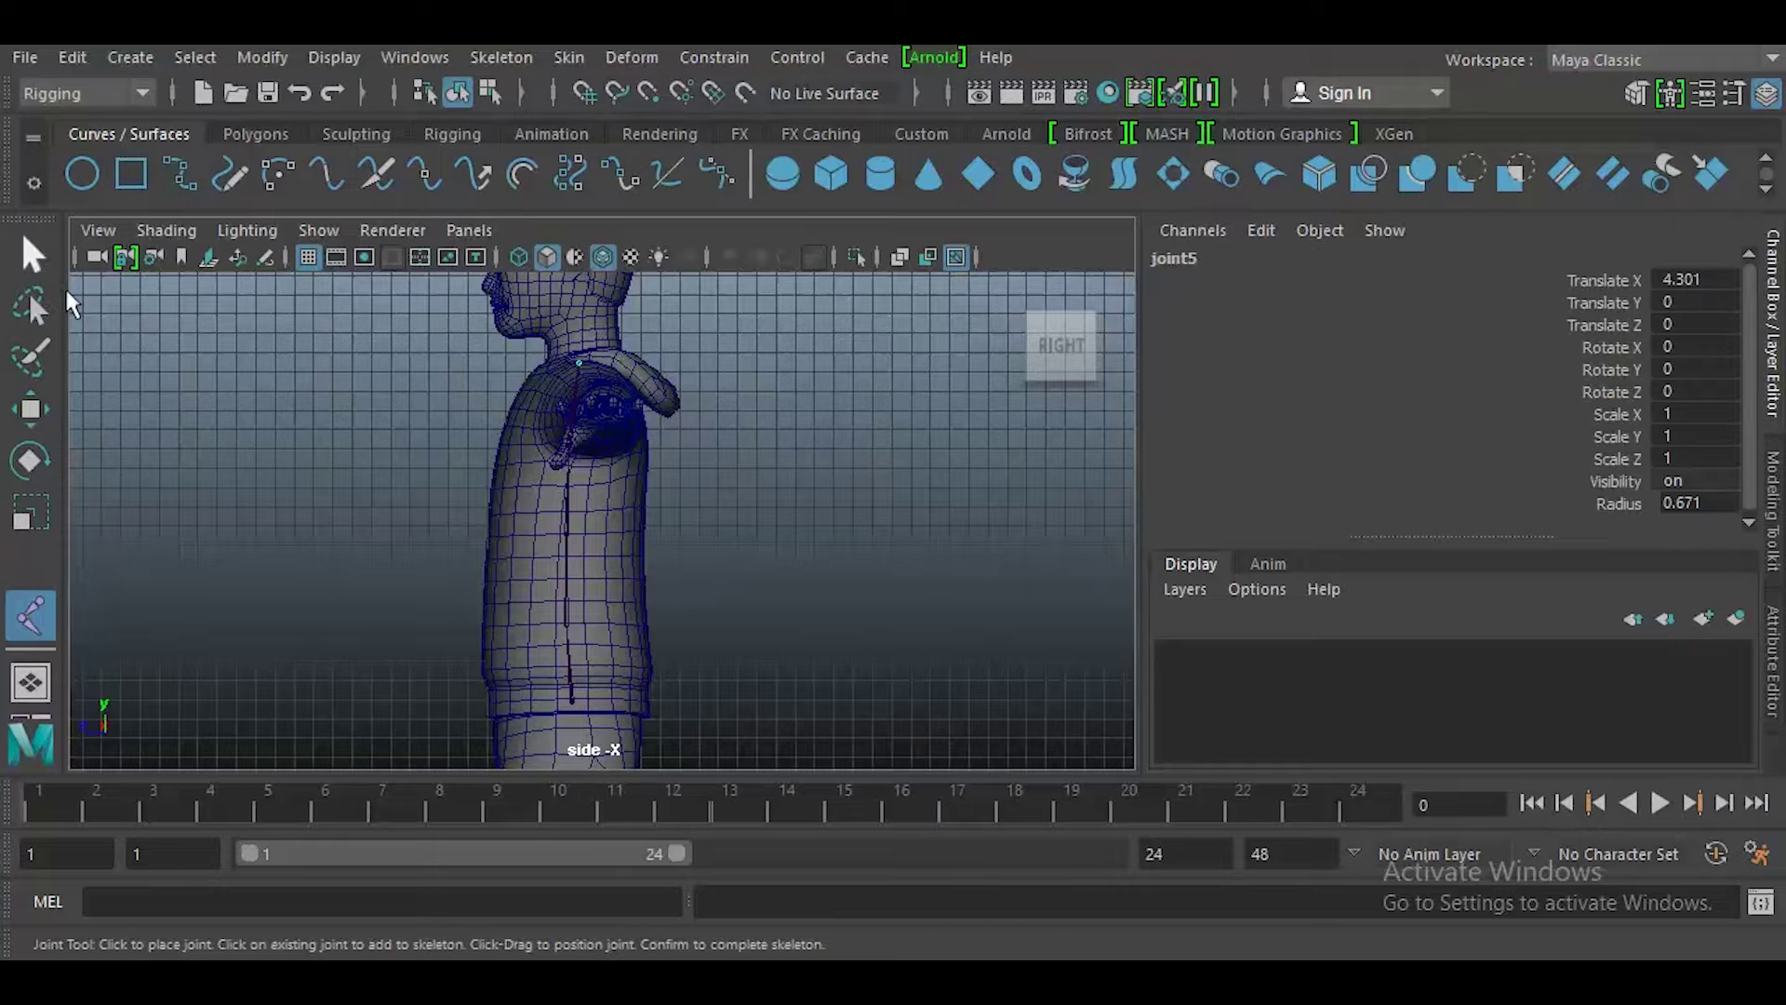
middle_click_drag(573, 382, 571, 603, "alt")
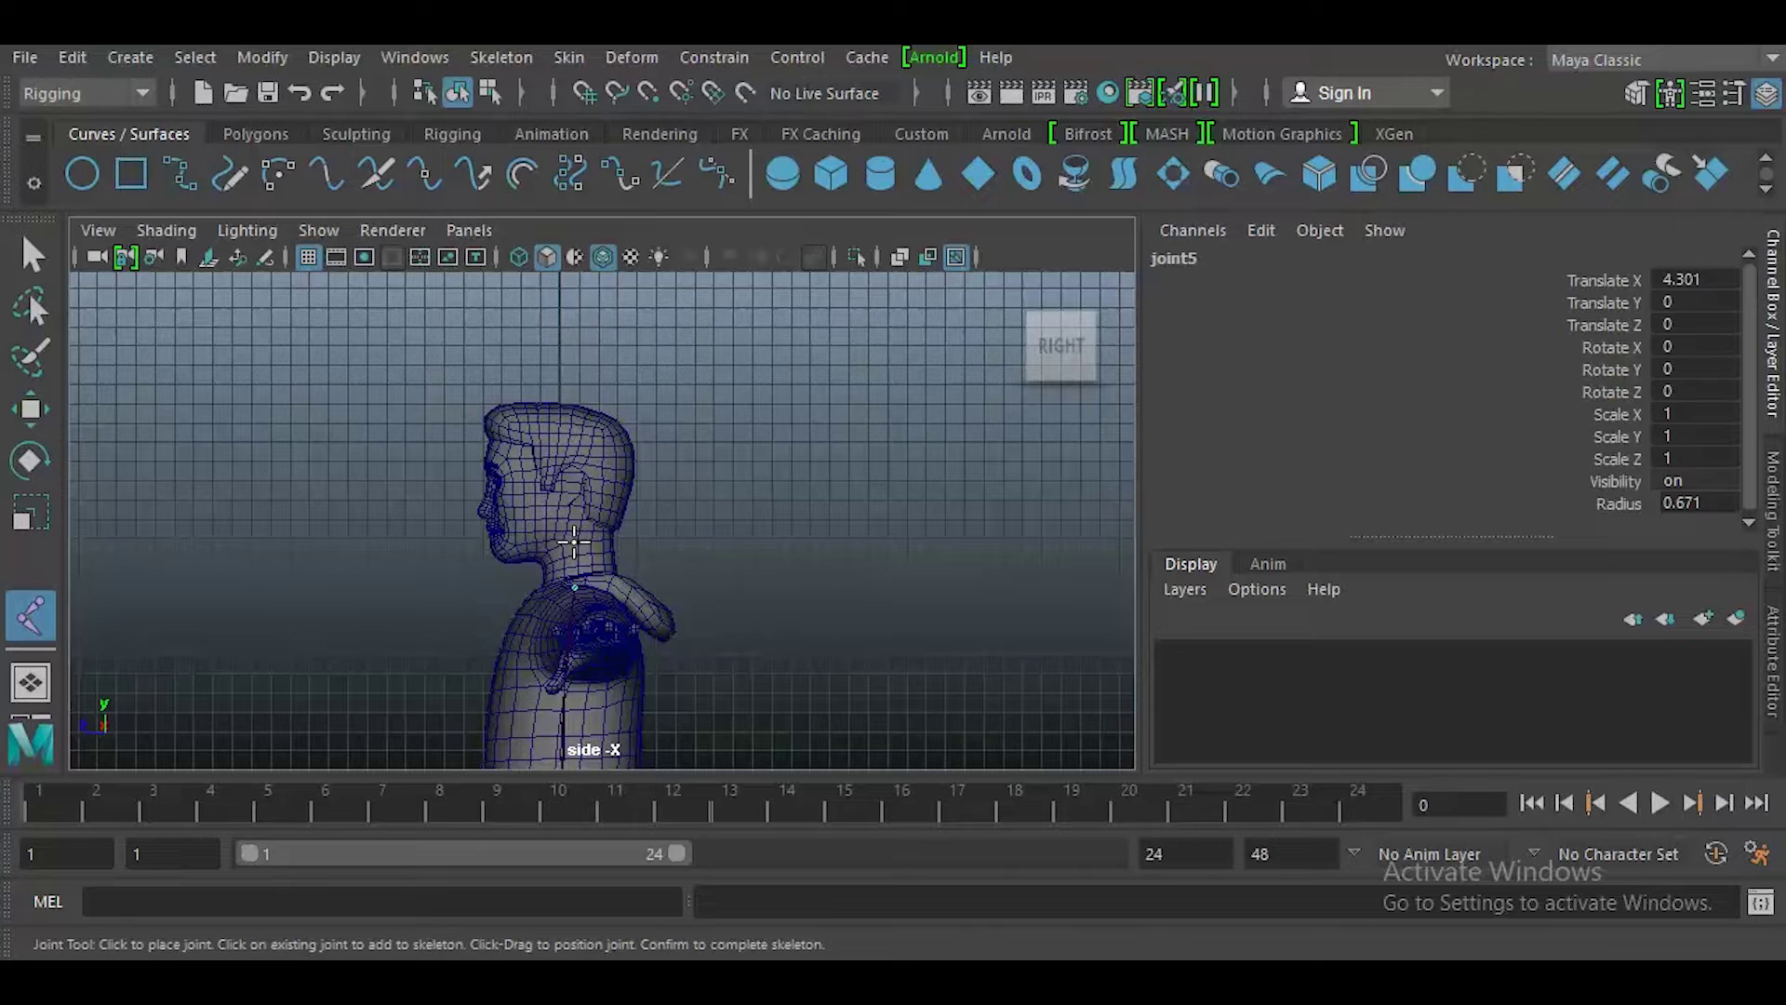
left_click(574, 543)
left_click(539, 404)
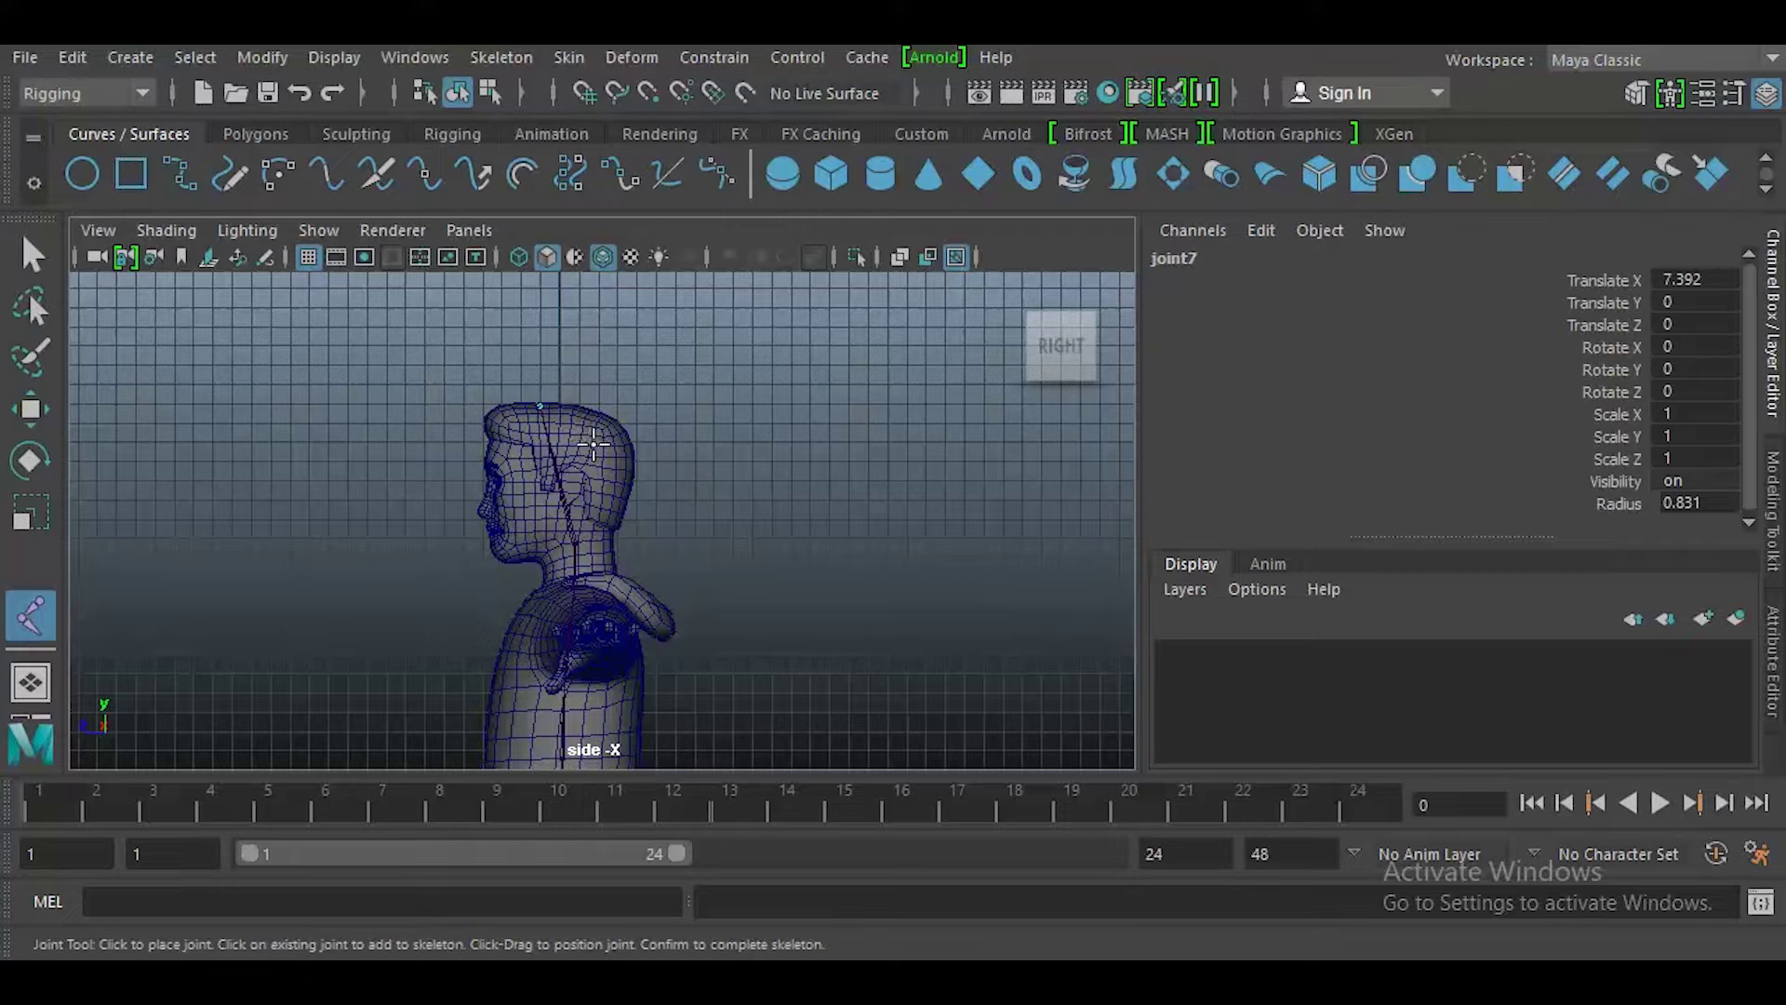
- Move the end joint at the crown slightly upward so it sits just above the head
key("w")
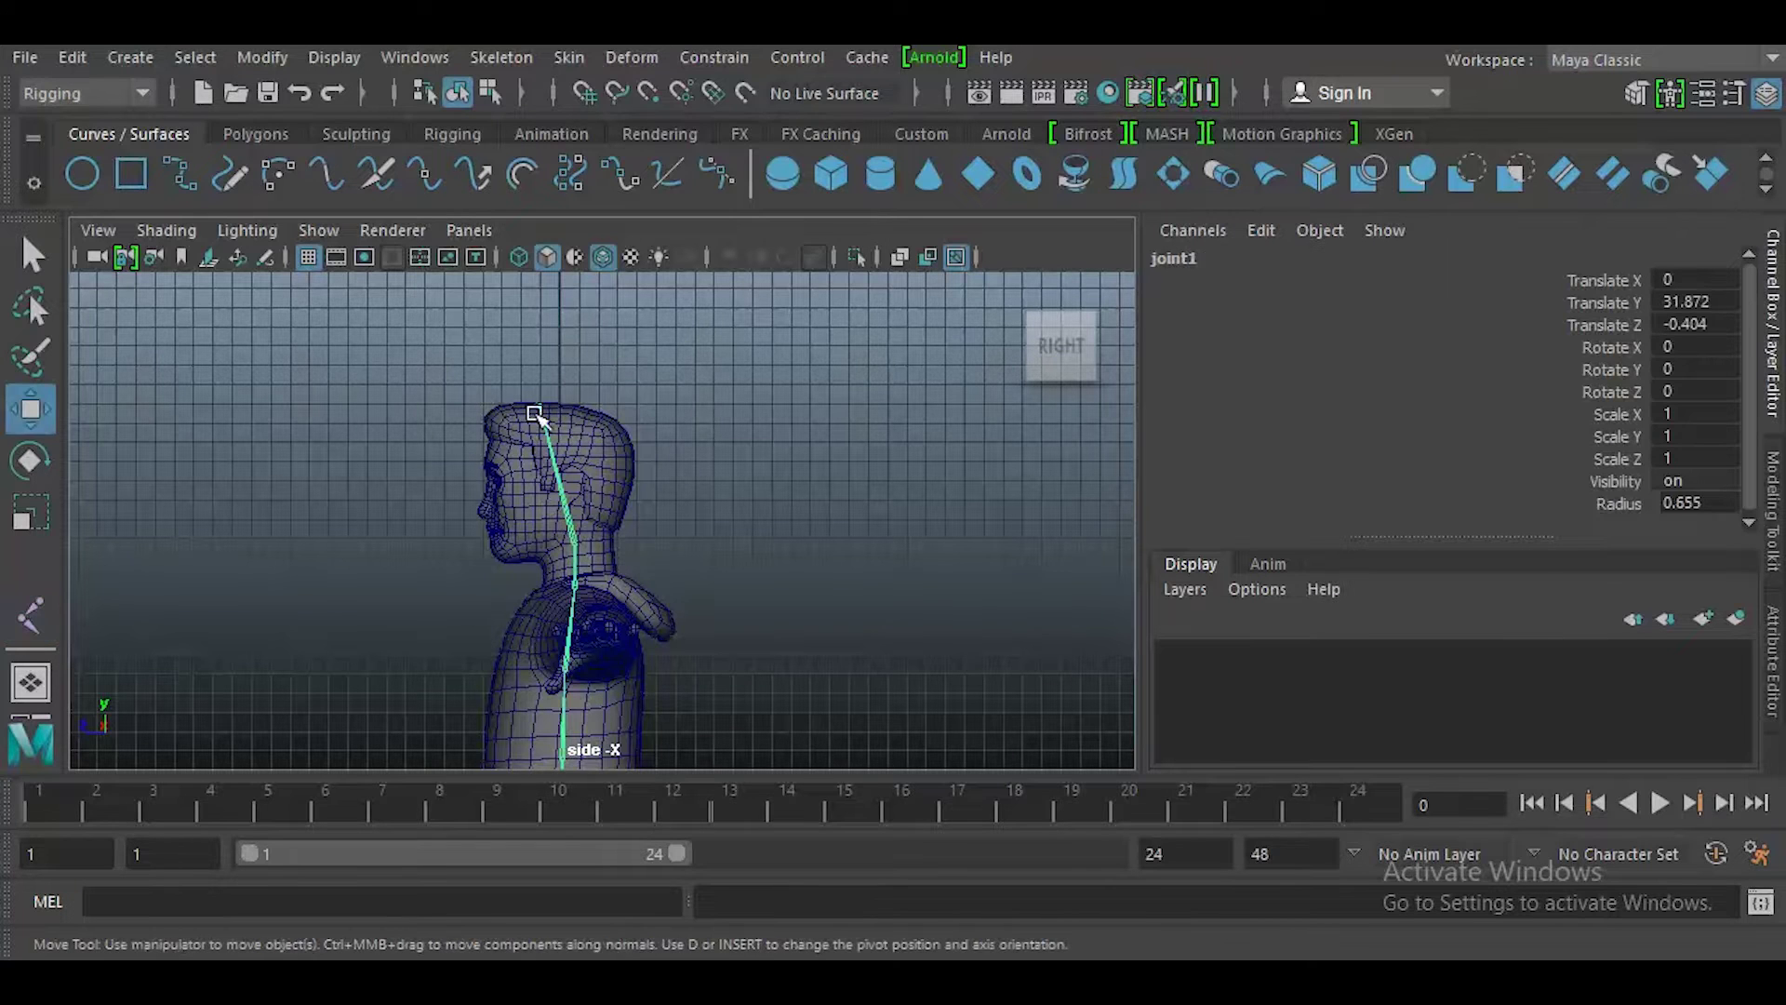
left_click(539, 404)
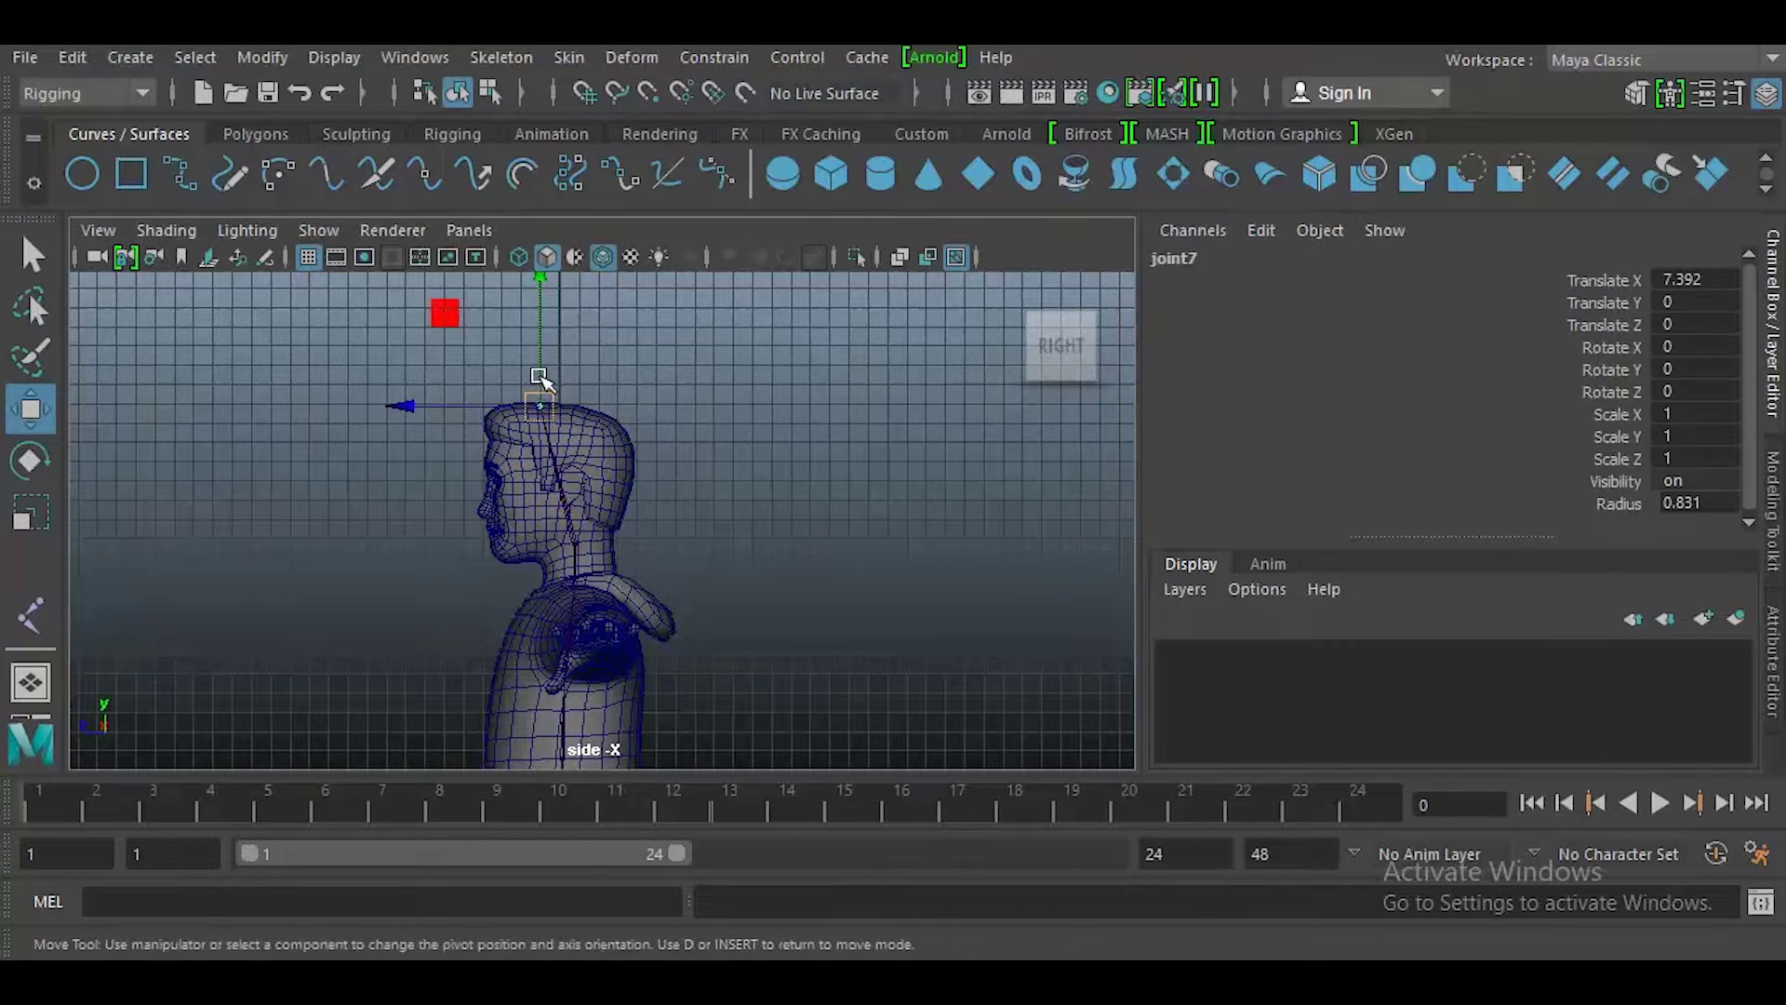
left_click_drag(540, 405, 539, 400)
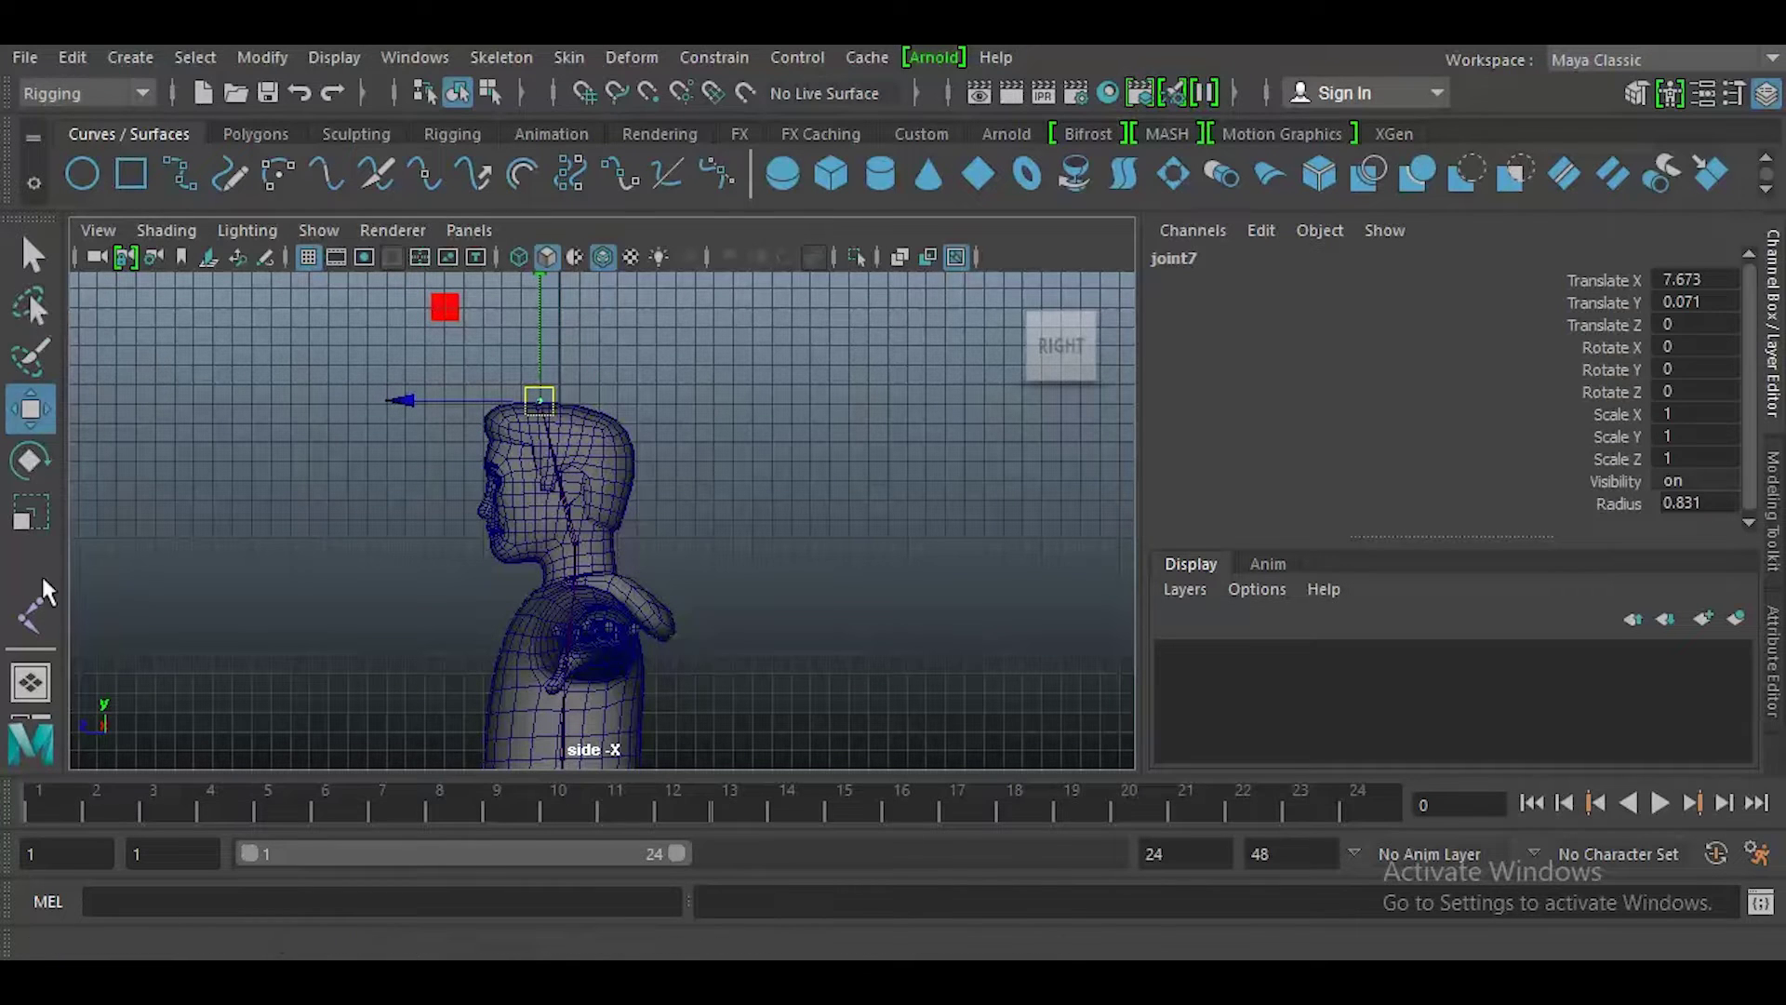
- Create a separate single joint for the jaw, in front of the head base joint, and exit the Joint tool
left_click(32, 616)
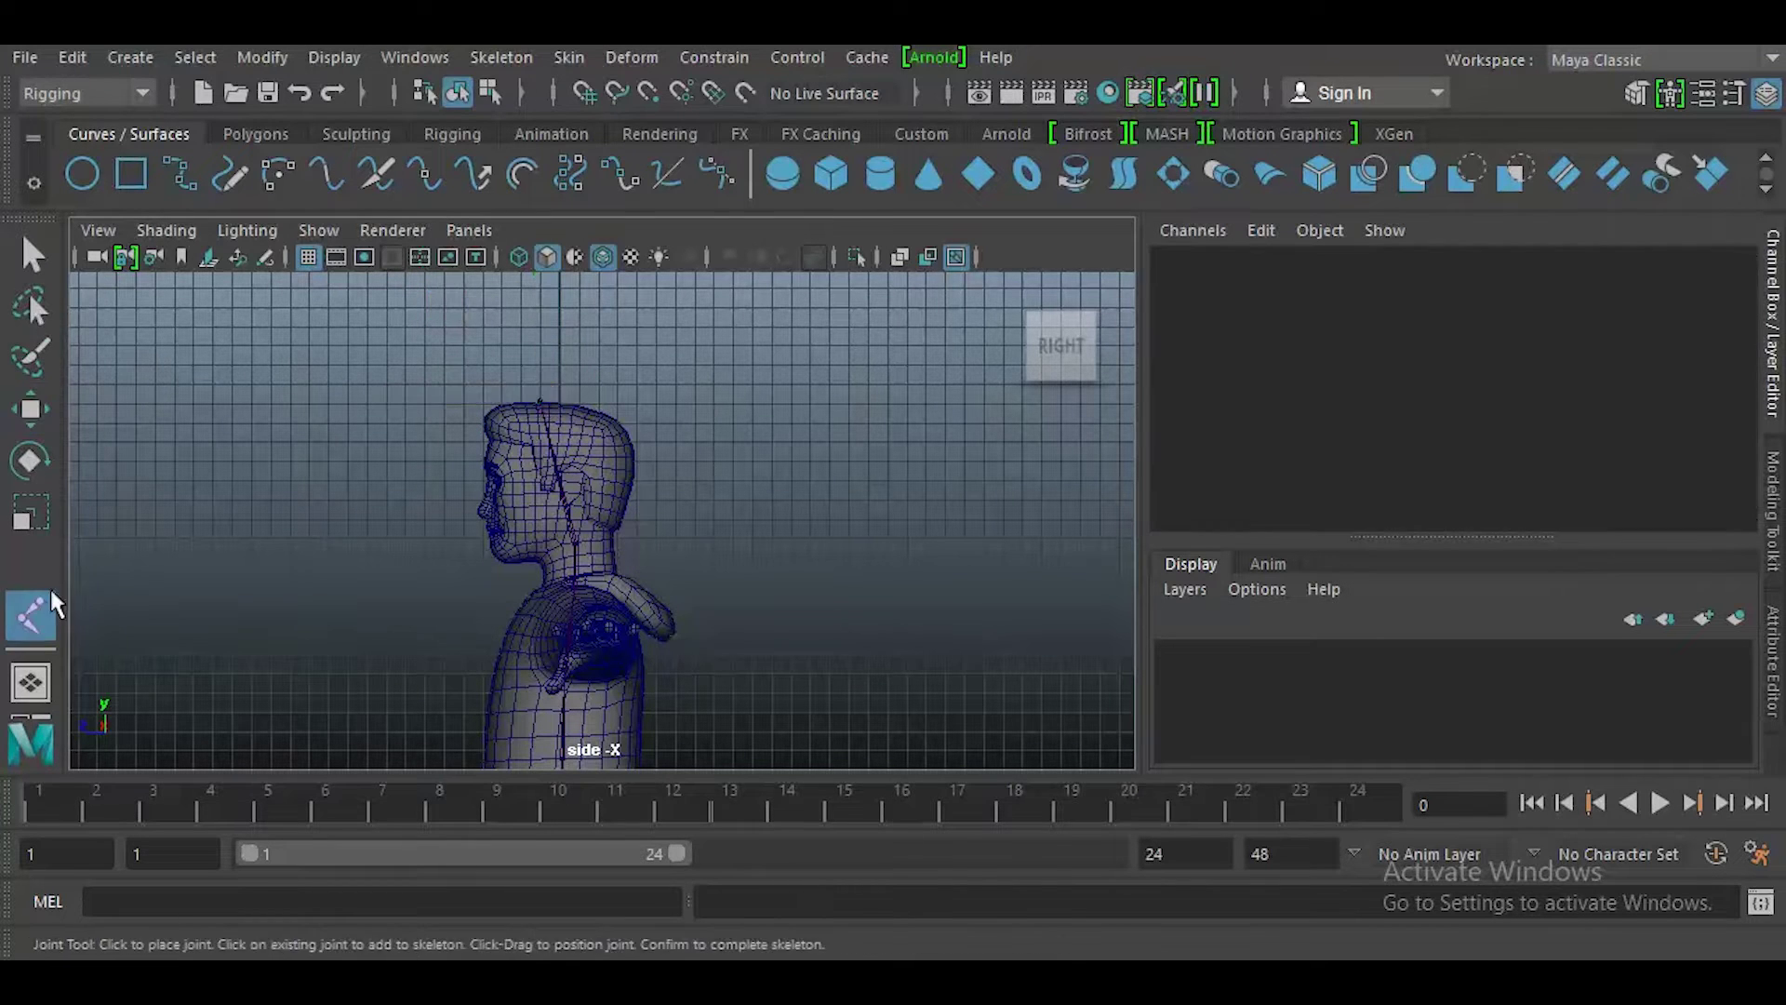
left_click(547, 531)
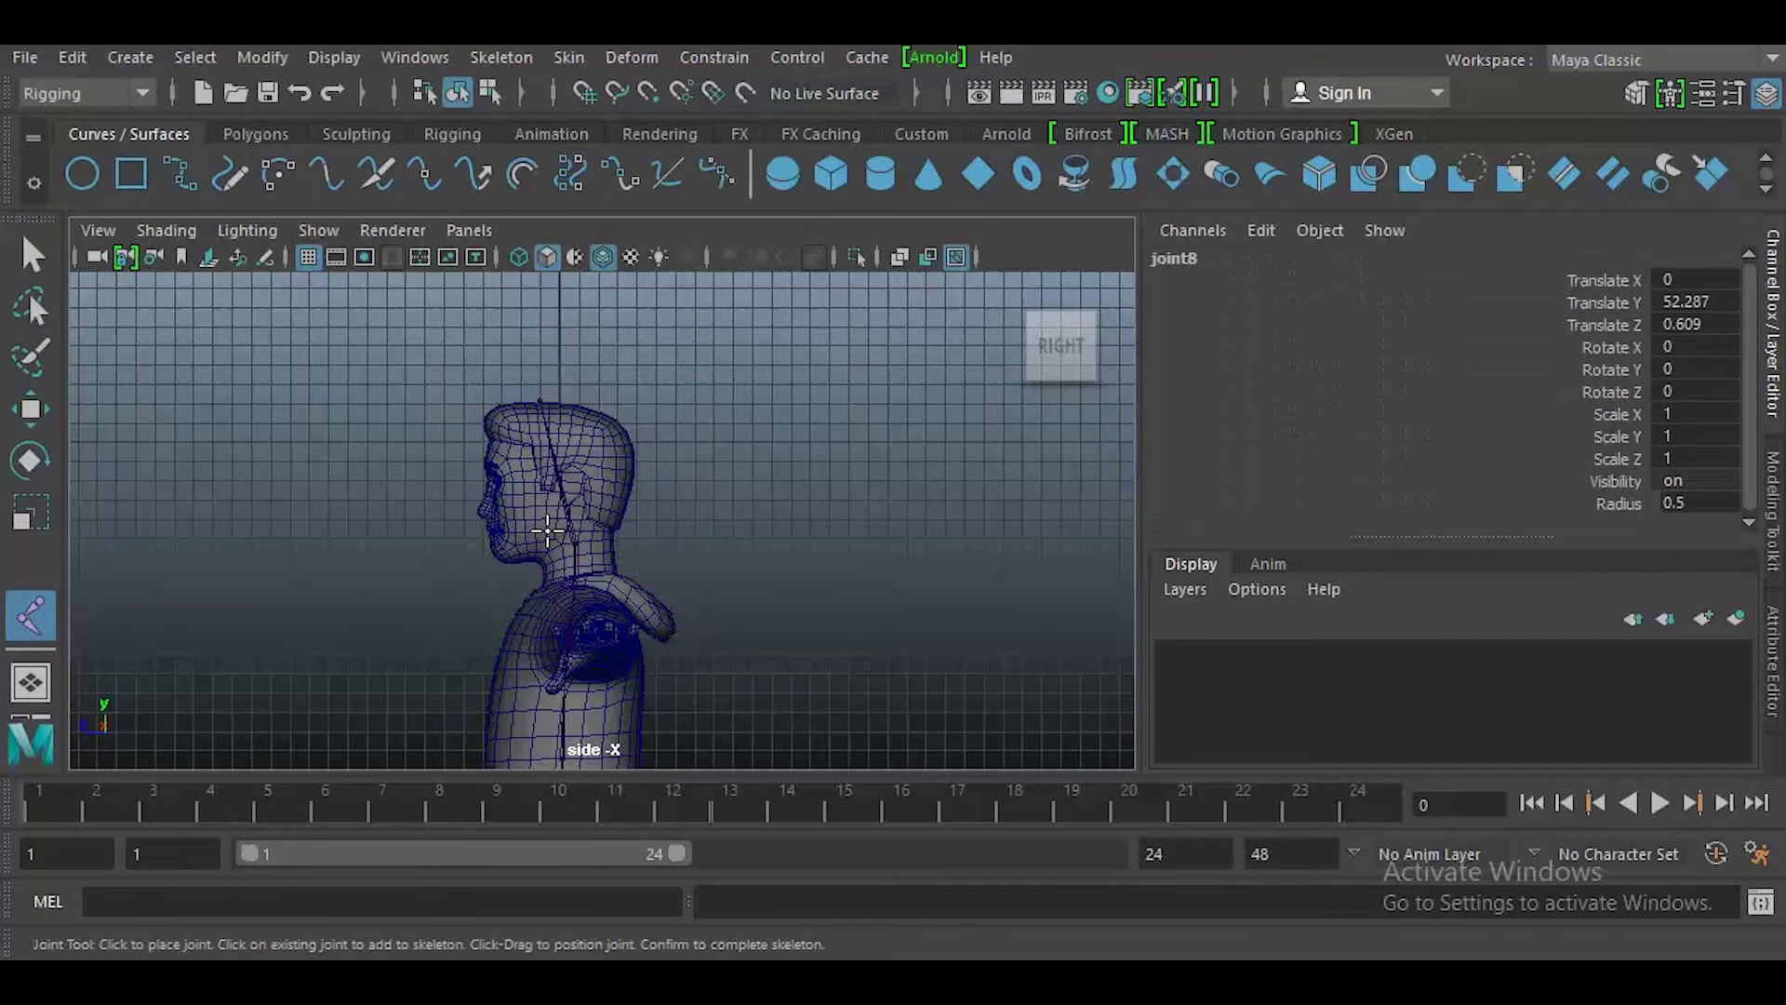
left_click(37, 259)
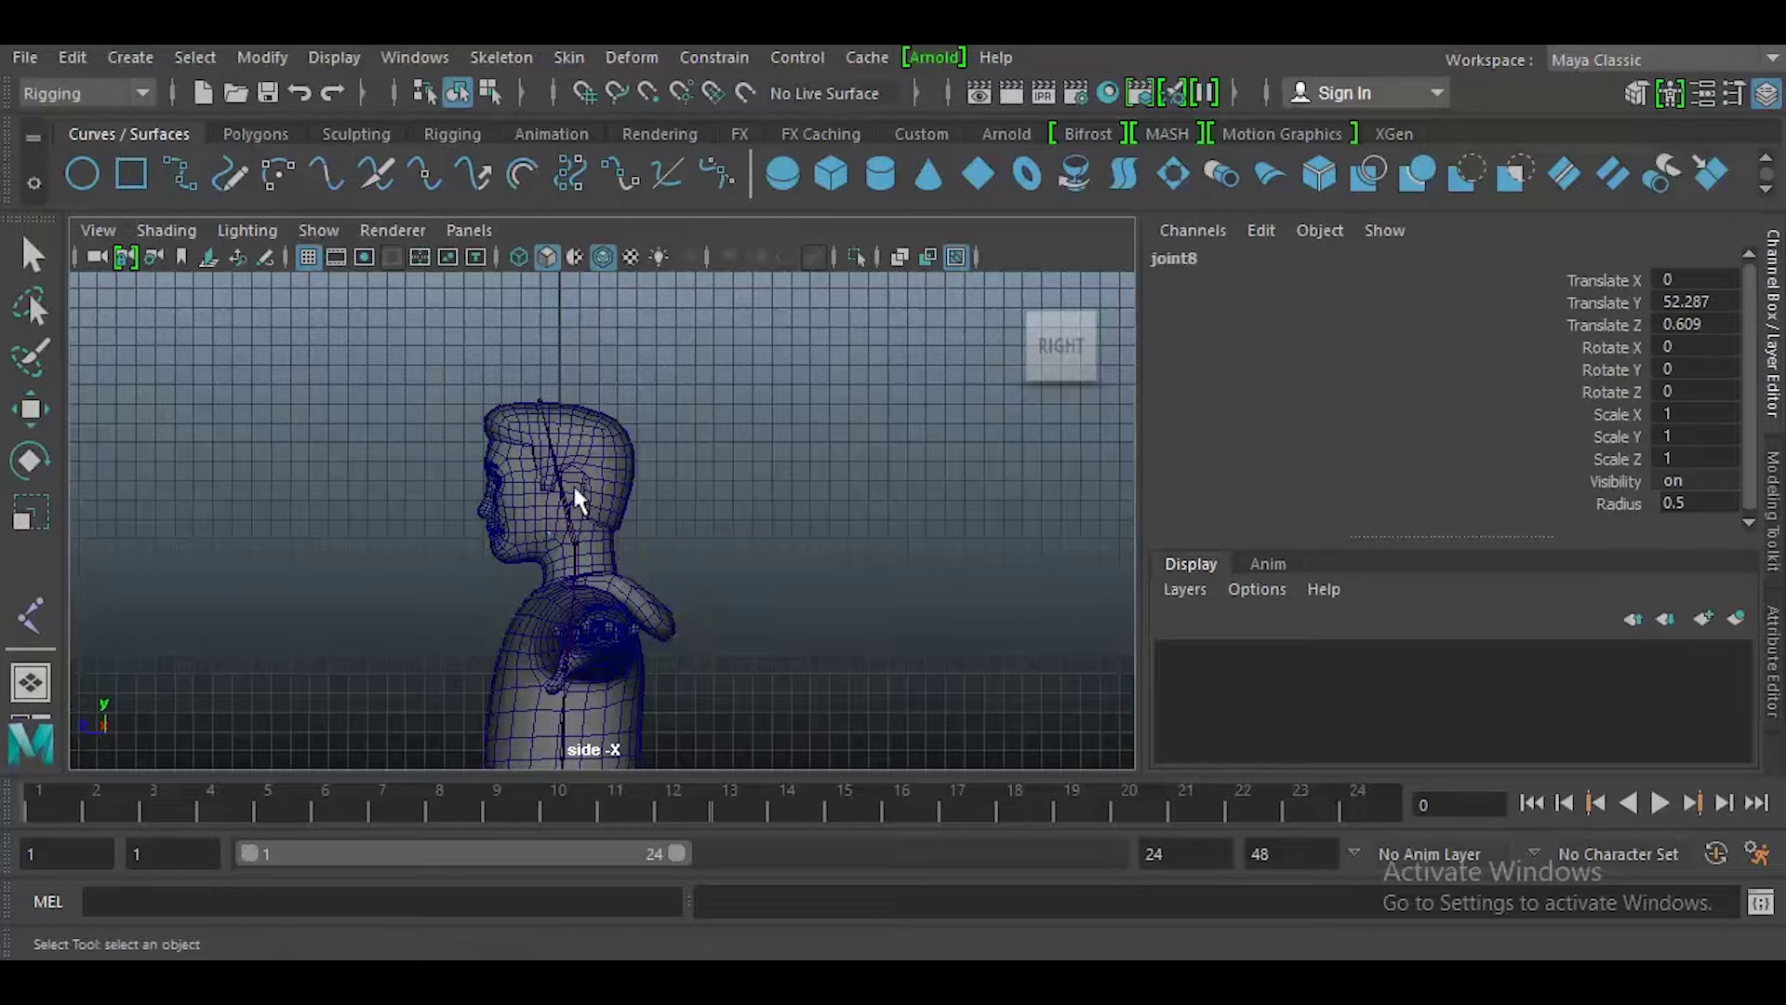
- Set the joint display size to 0.5
left_click(318, 57)
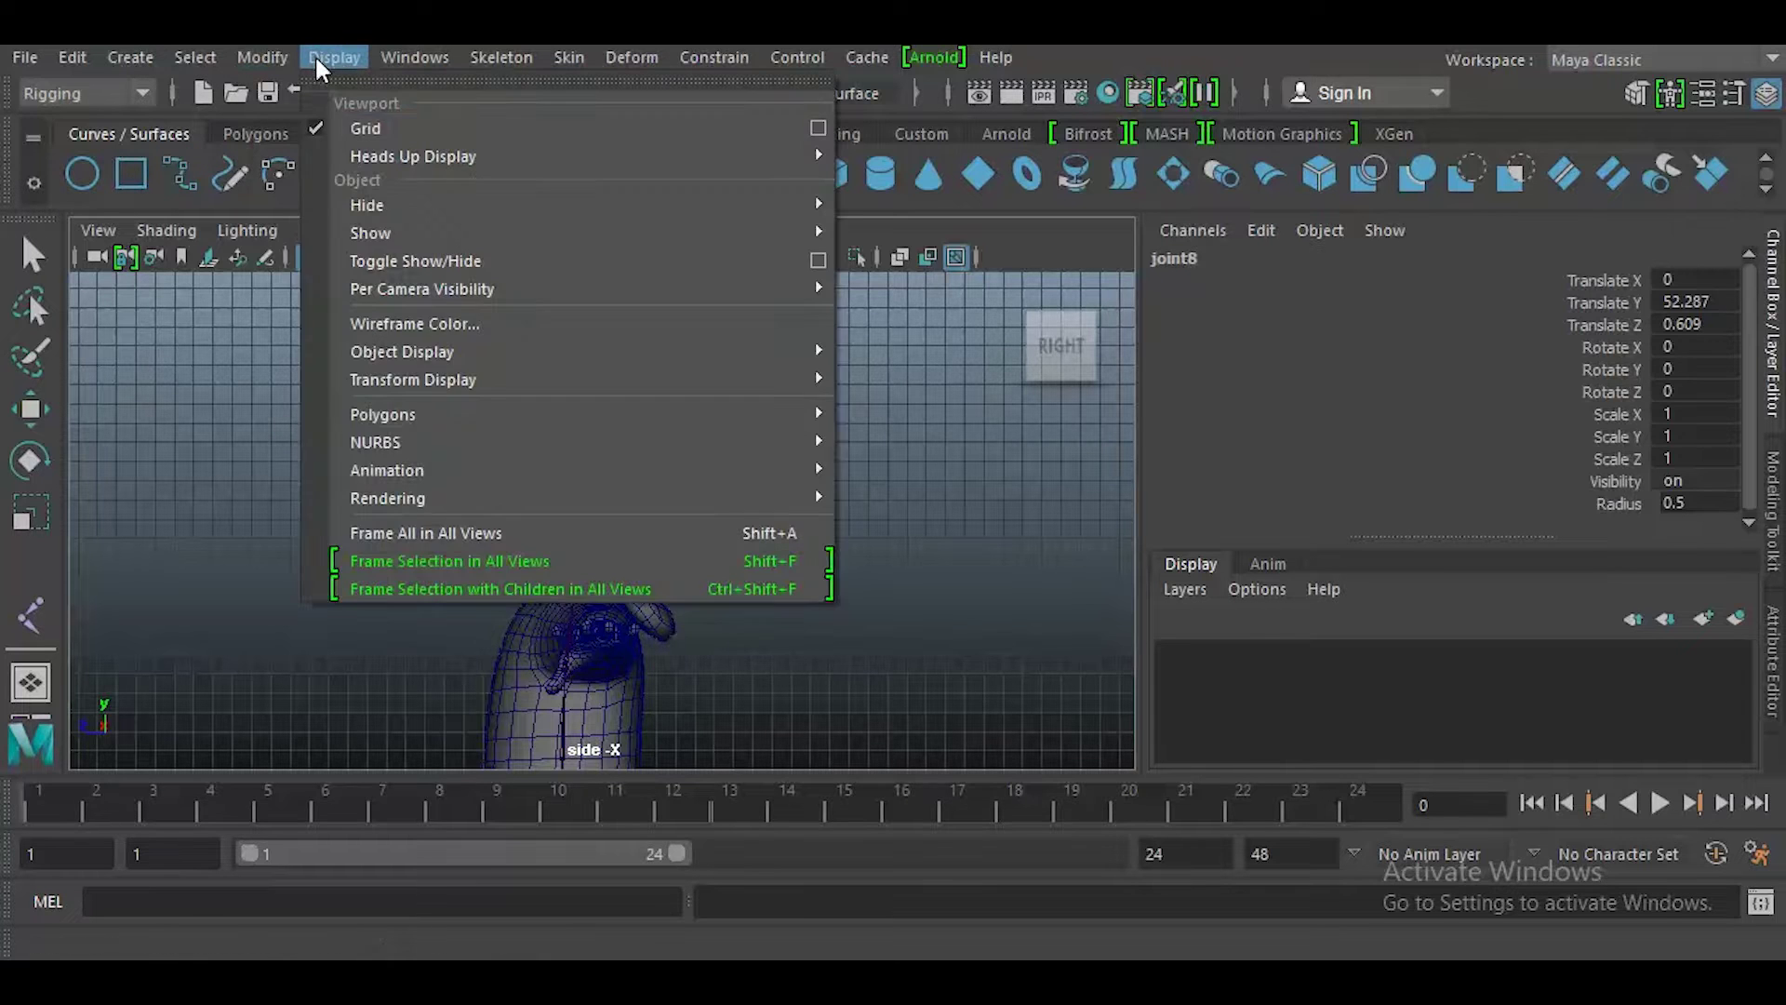
mouse_move(392, 465)
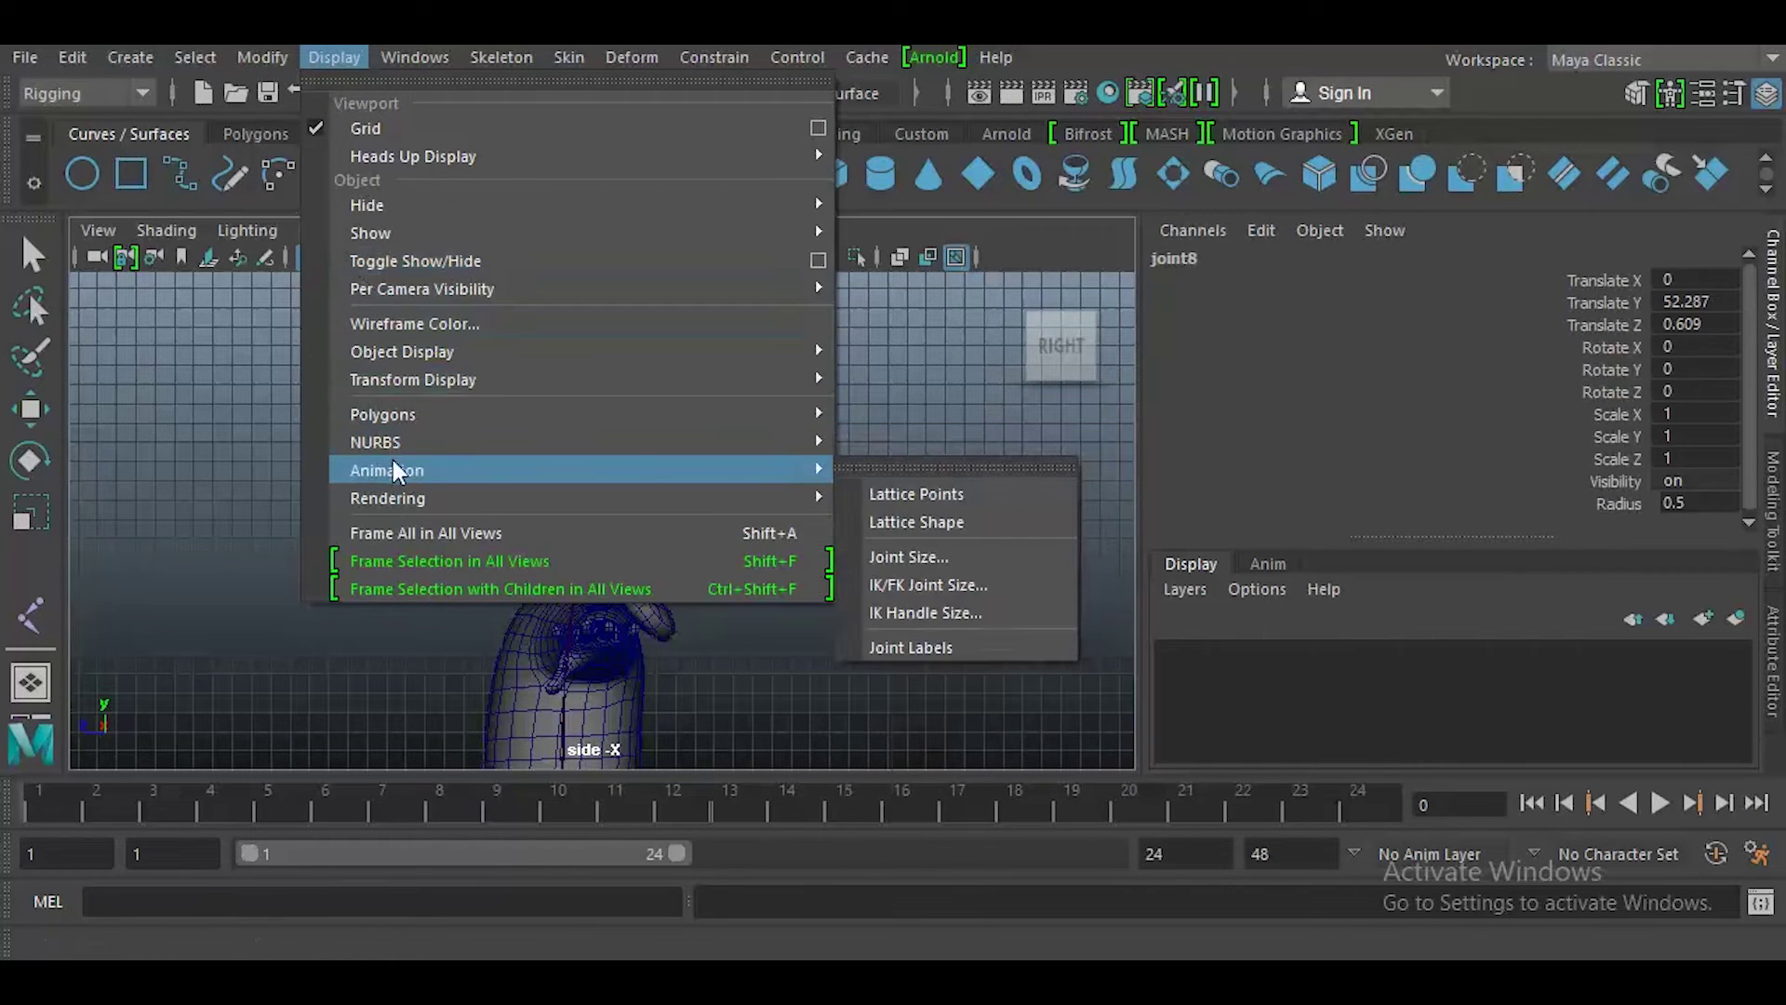
left_click(921, 557)
left_click_drag(653, 419, 633, 420)
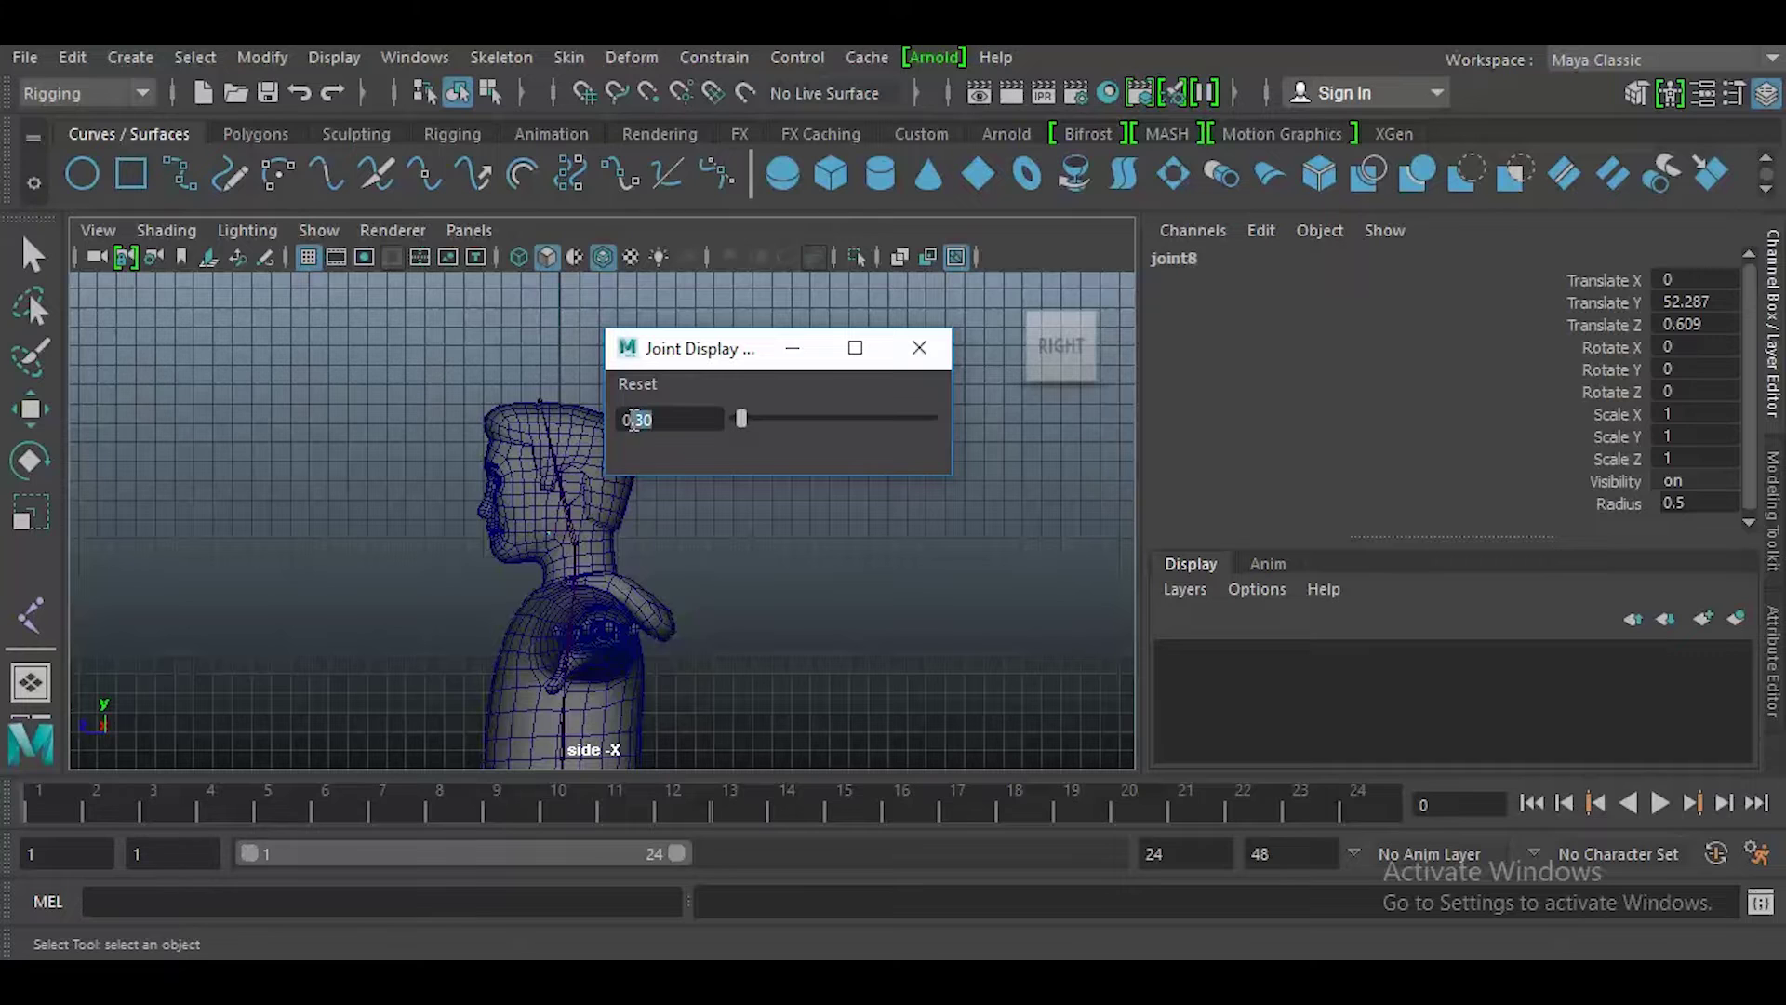
type(".5")
key("Return")
left_click(916, 349)
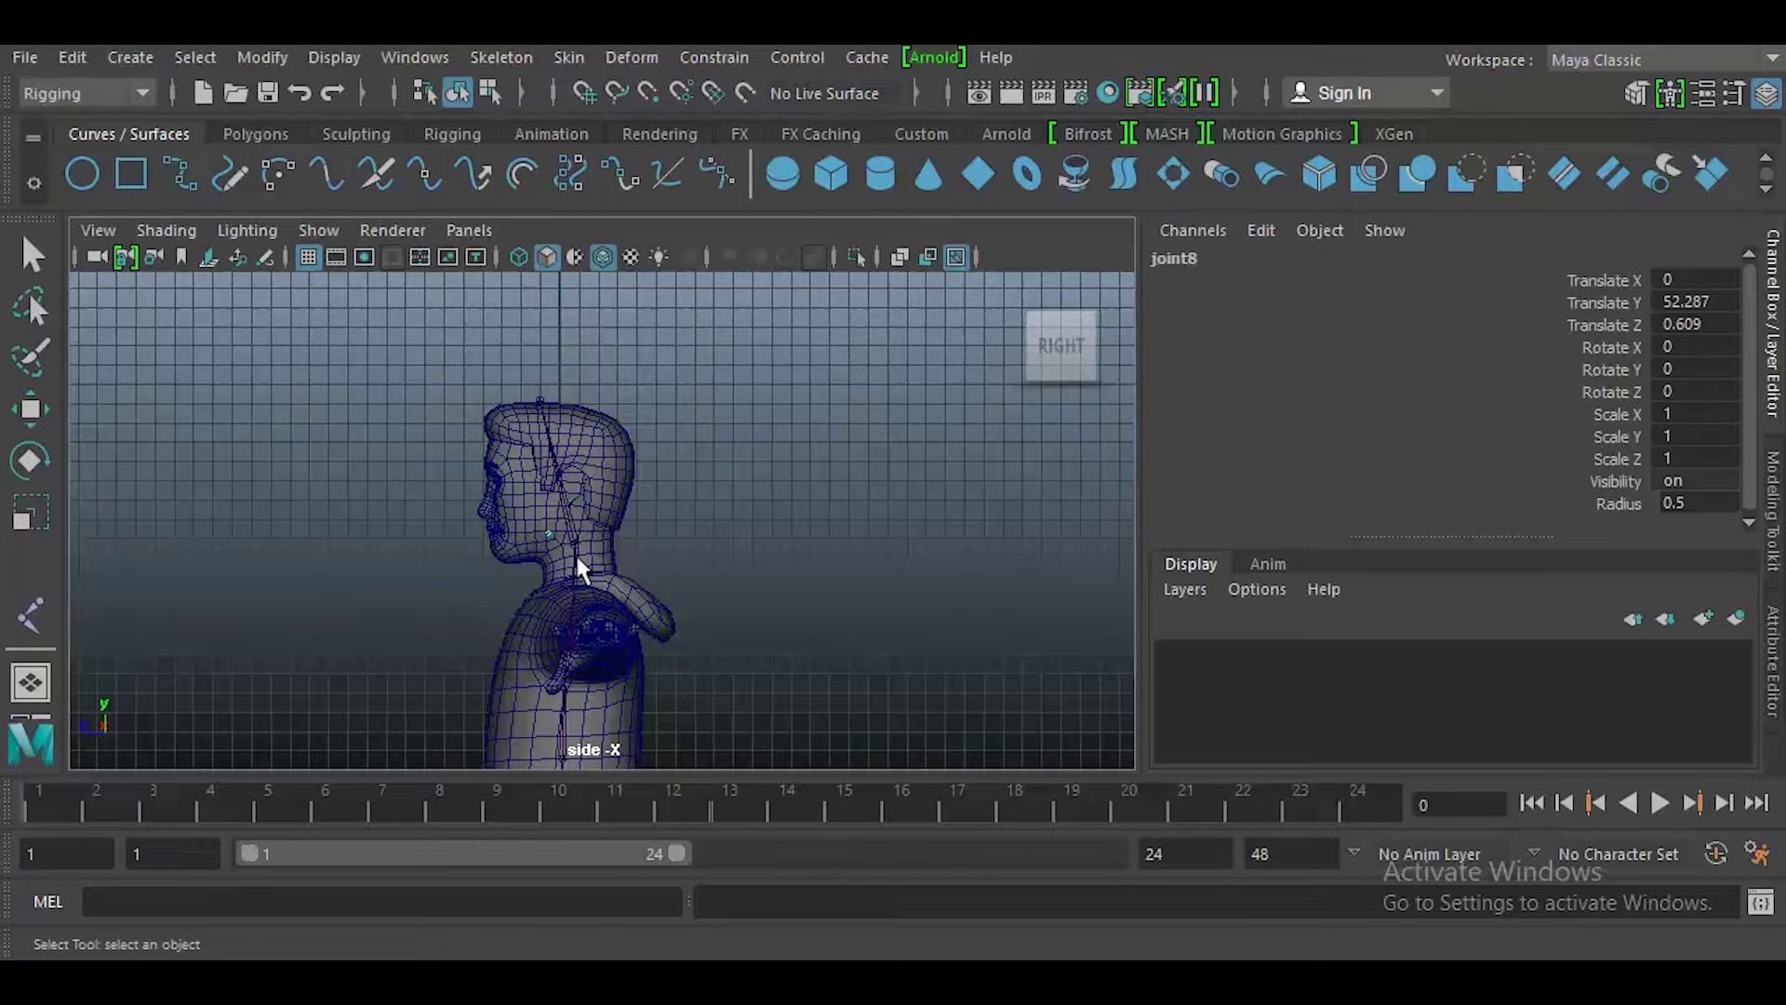
- Parent the separate jaw joint to the head base joint
right_click_drag(151, 590, 508, 617, "alt")
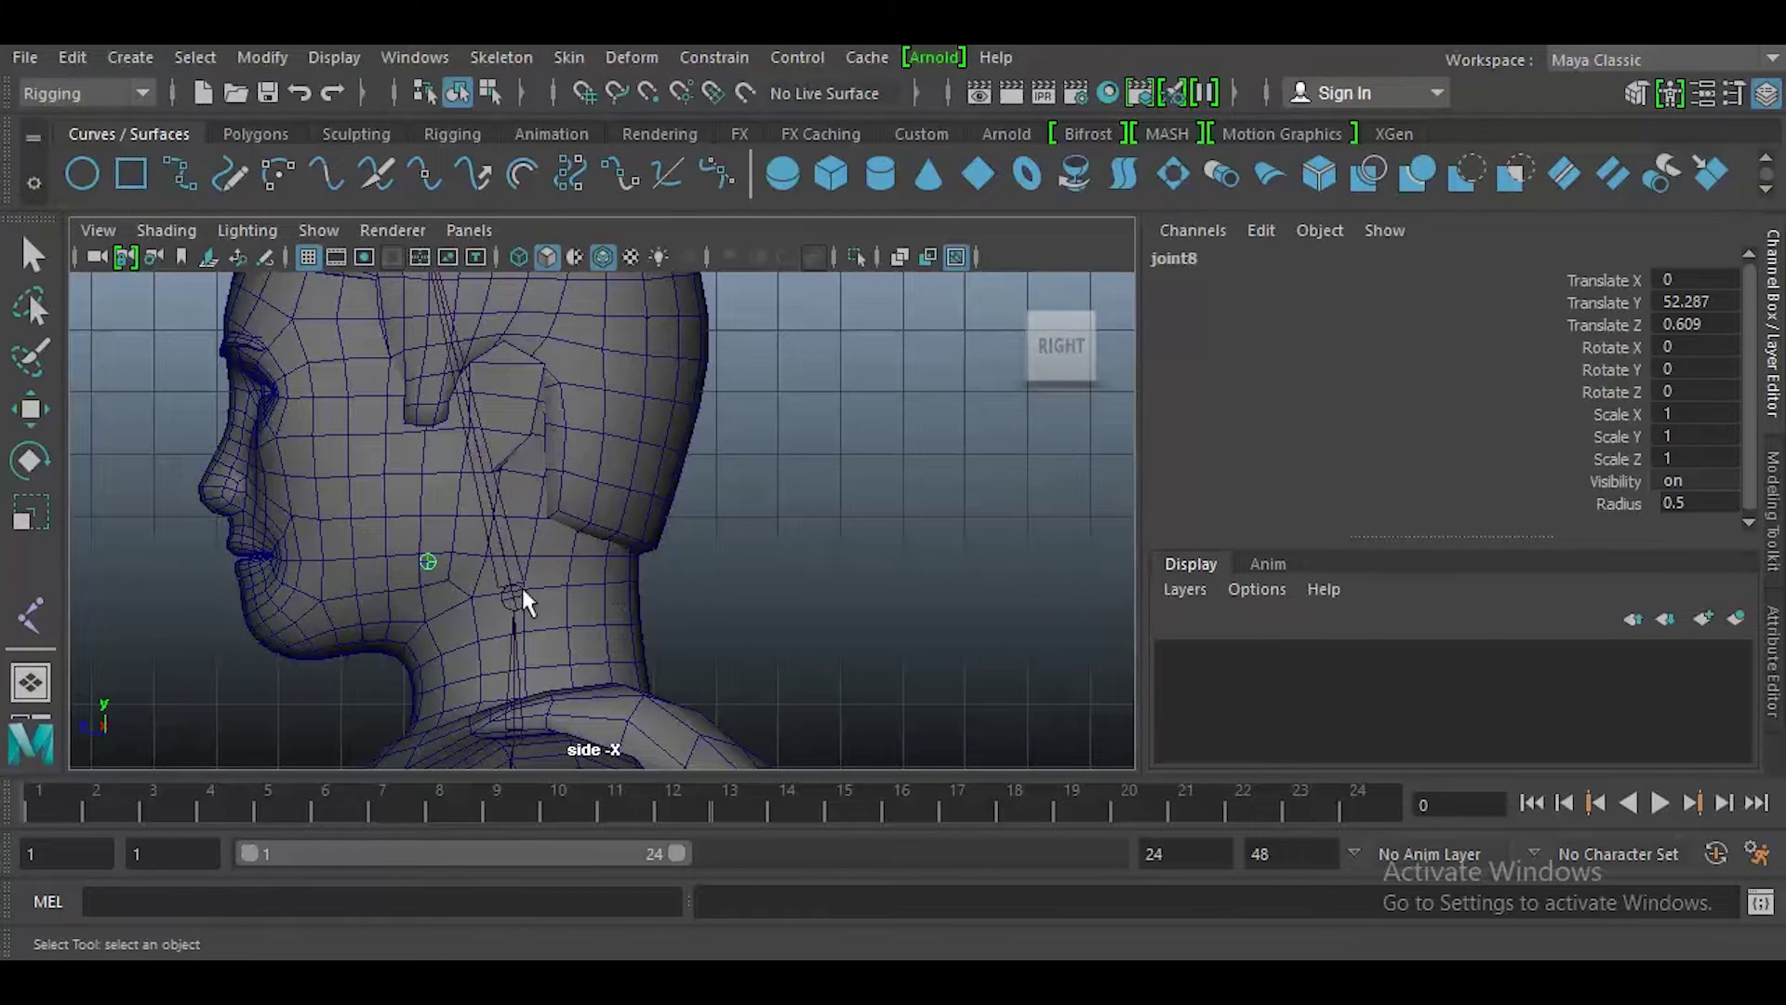
left_click(523, 590)
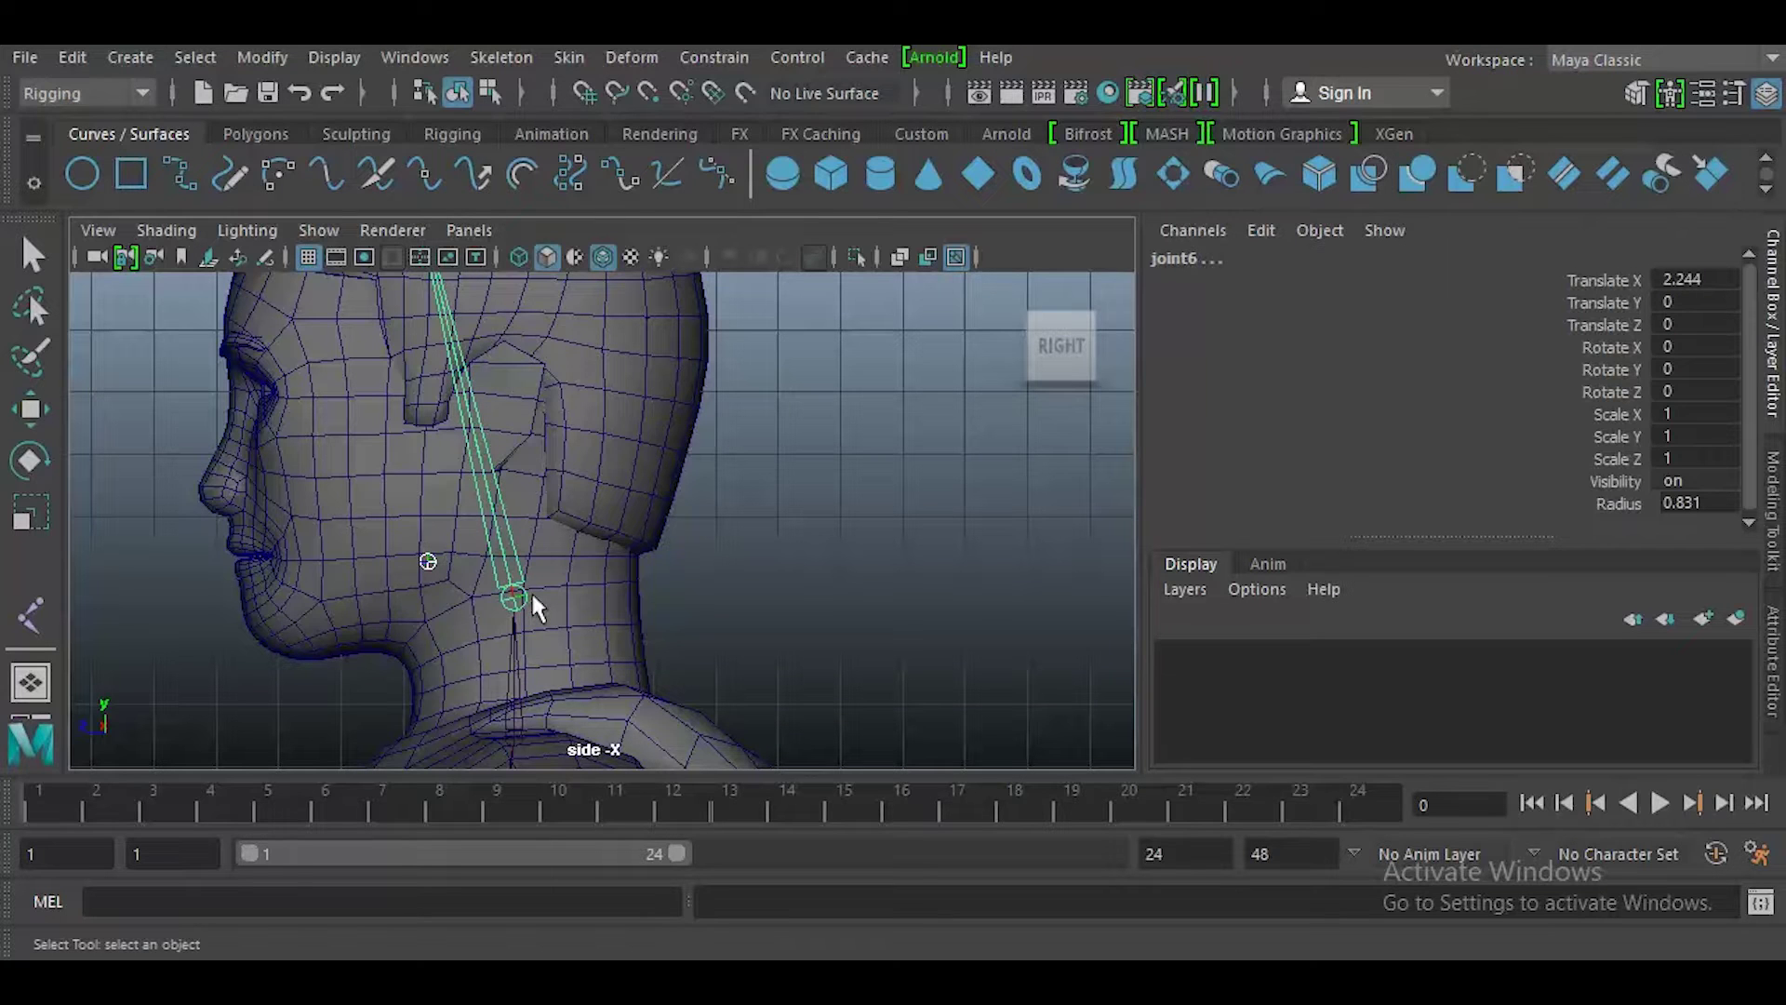
key("p")
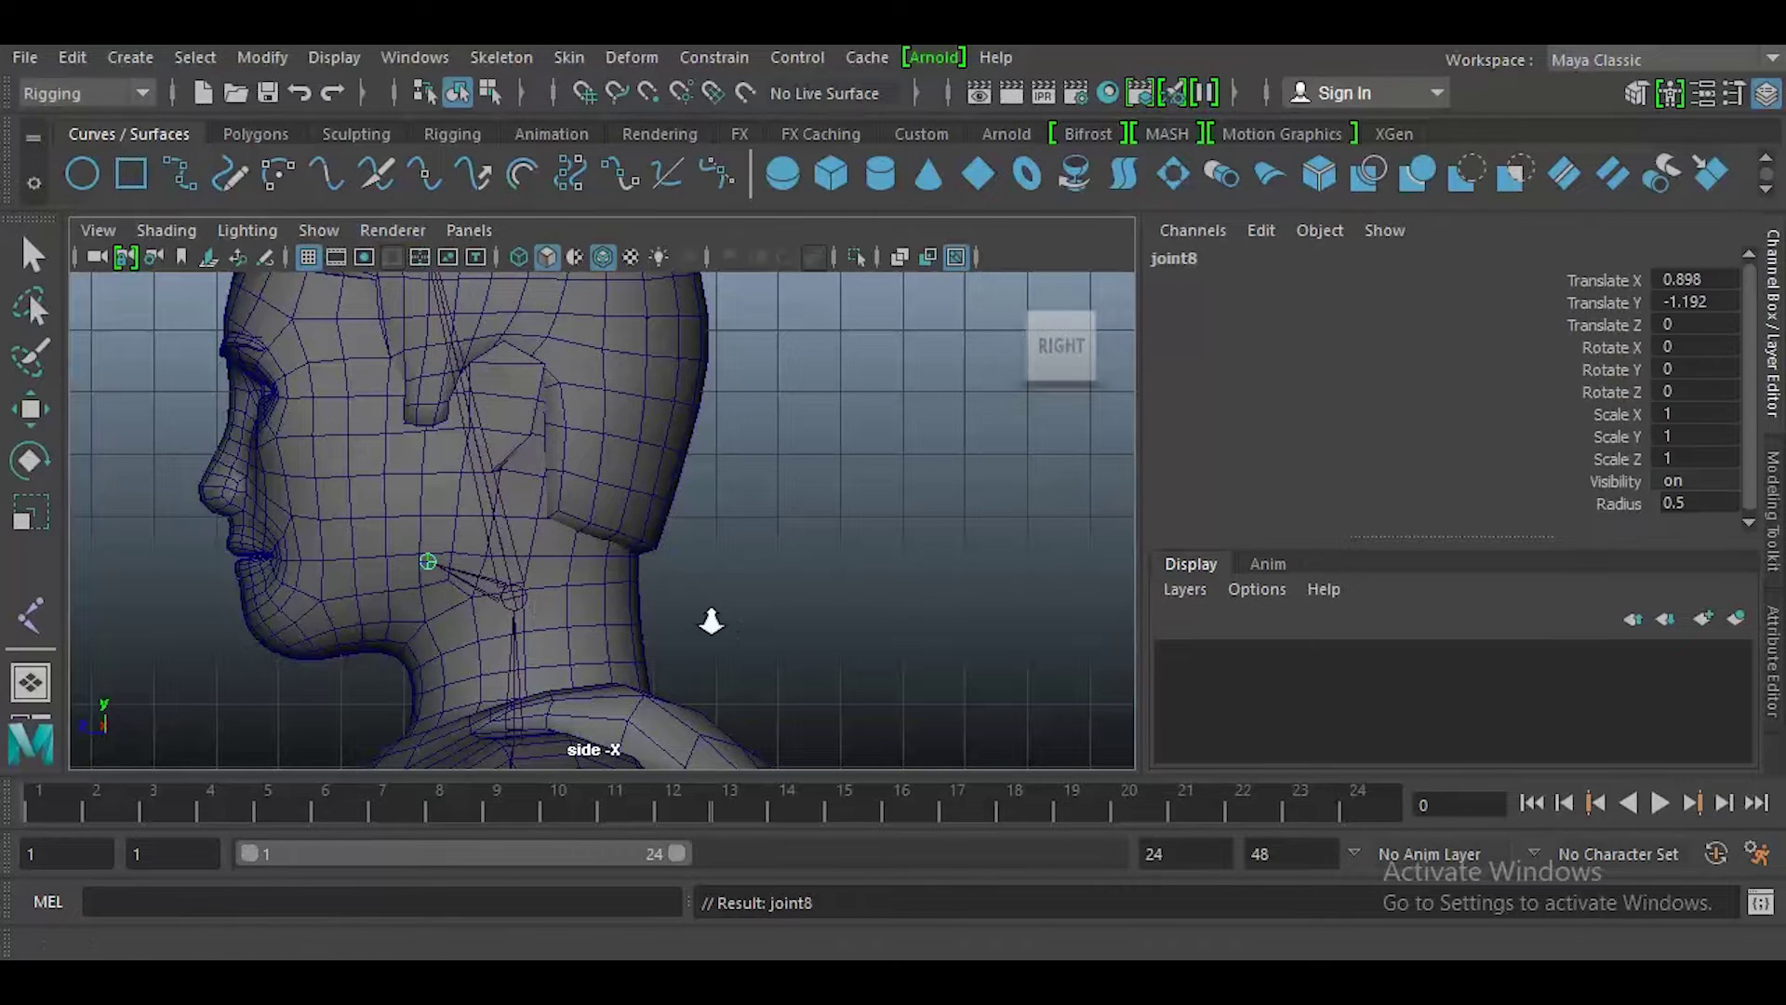
scroll(710, 618, "down", 5)
scroll(649, 588, "down", 4)
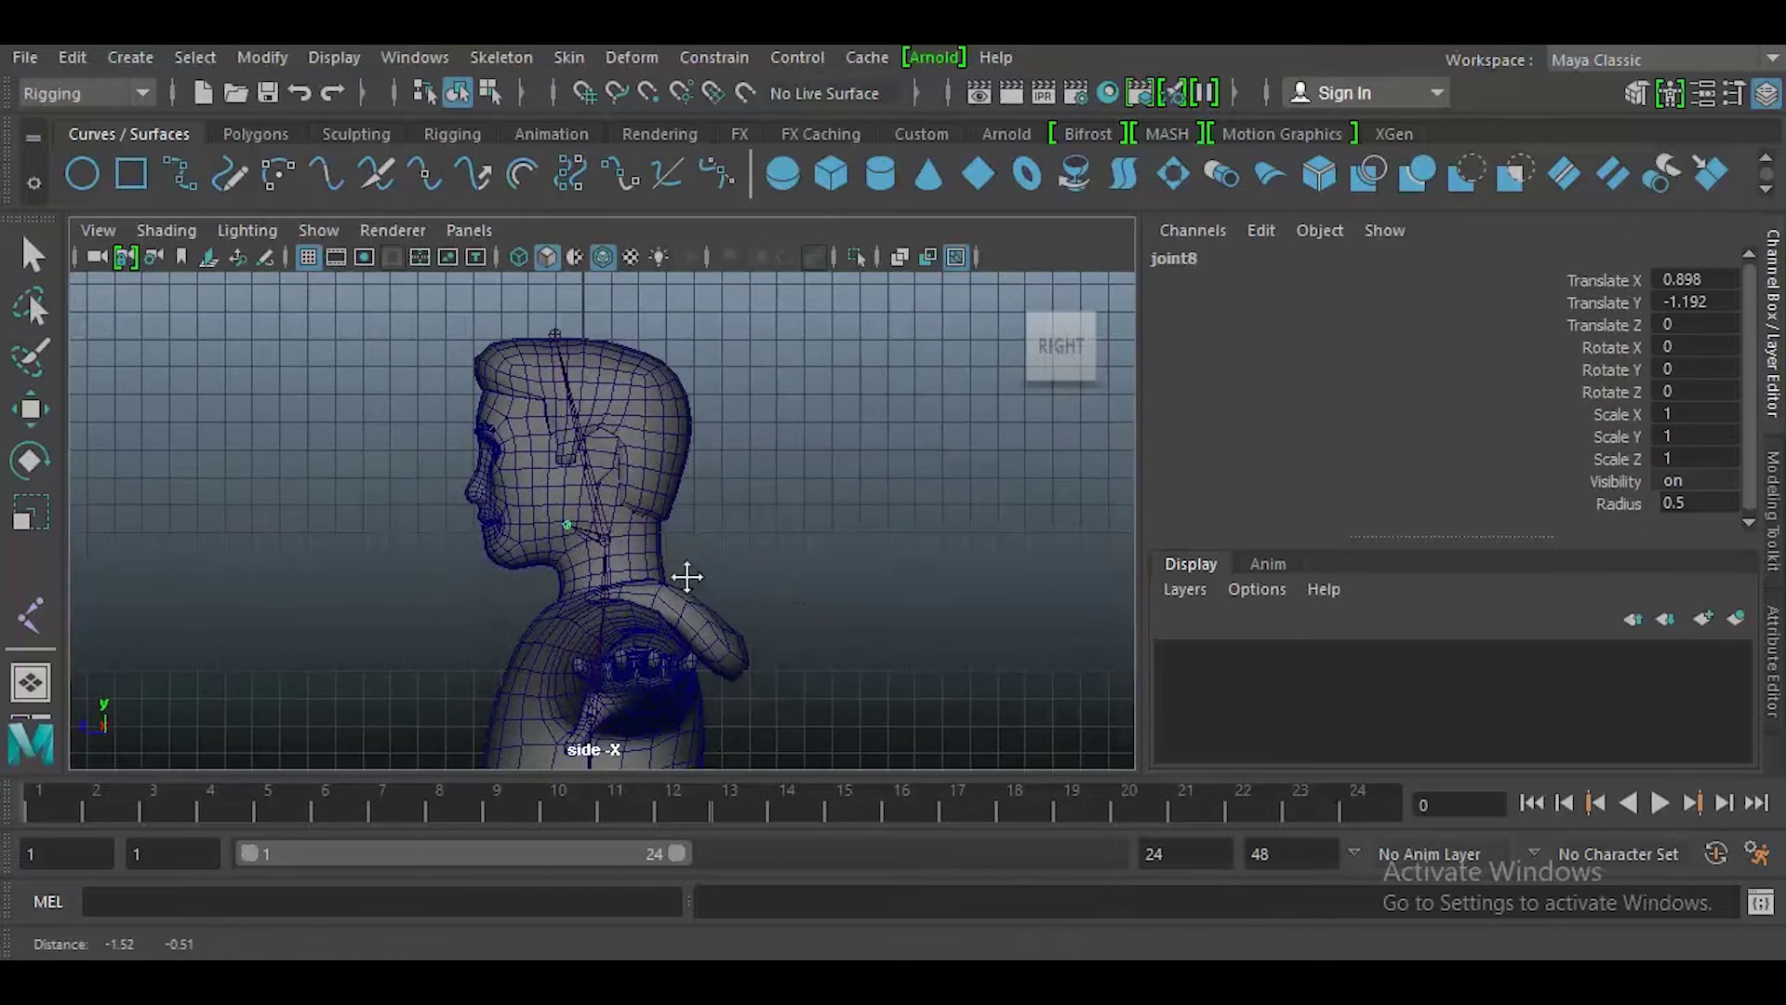
- Rename the head base joint as tolgoi_01
left_click(606, 535)
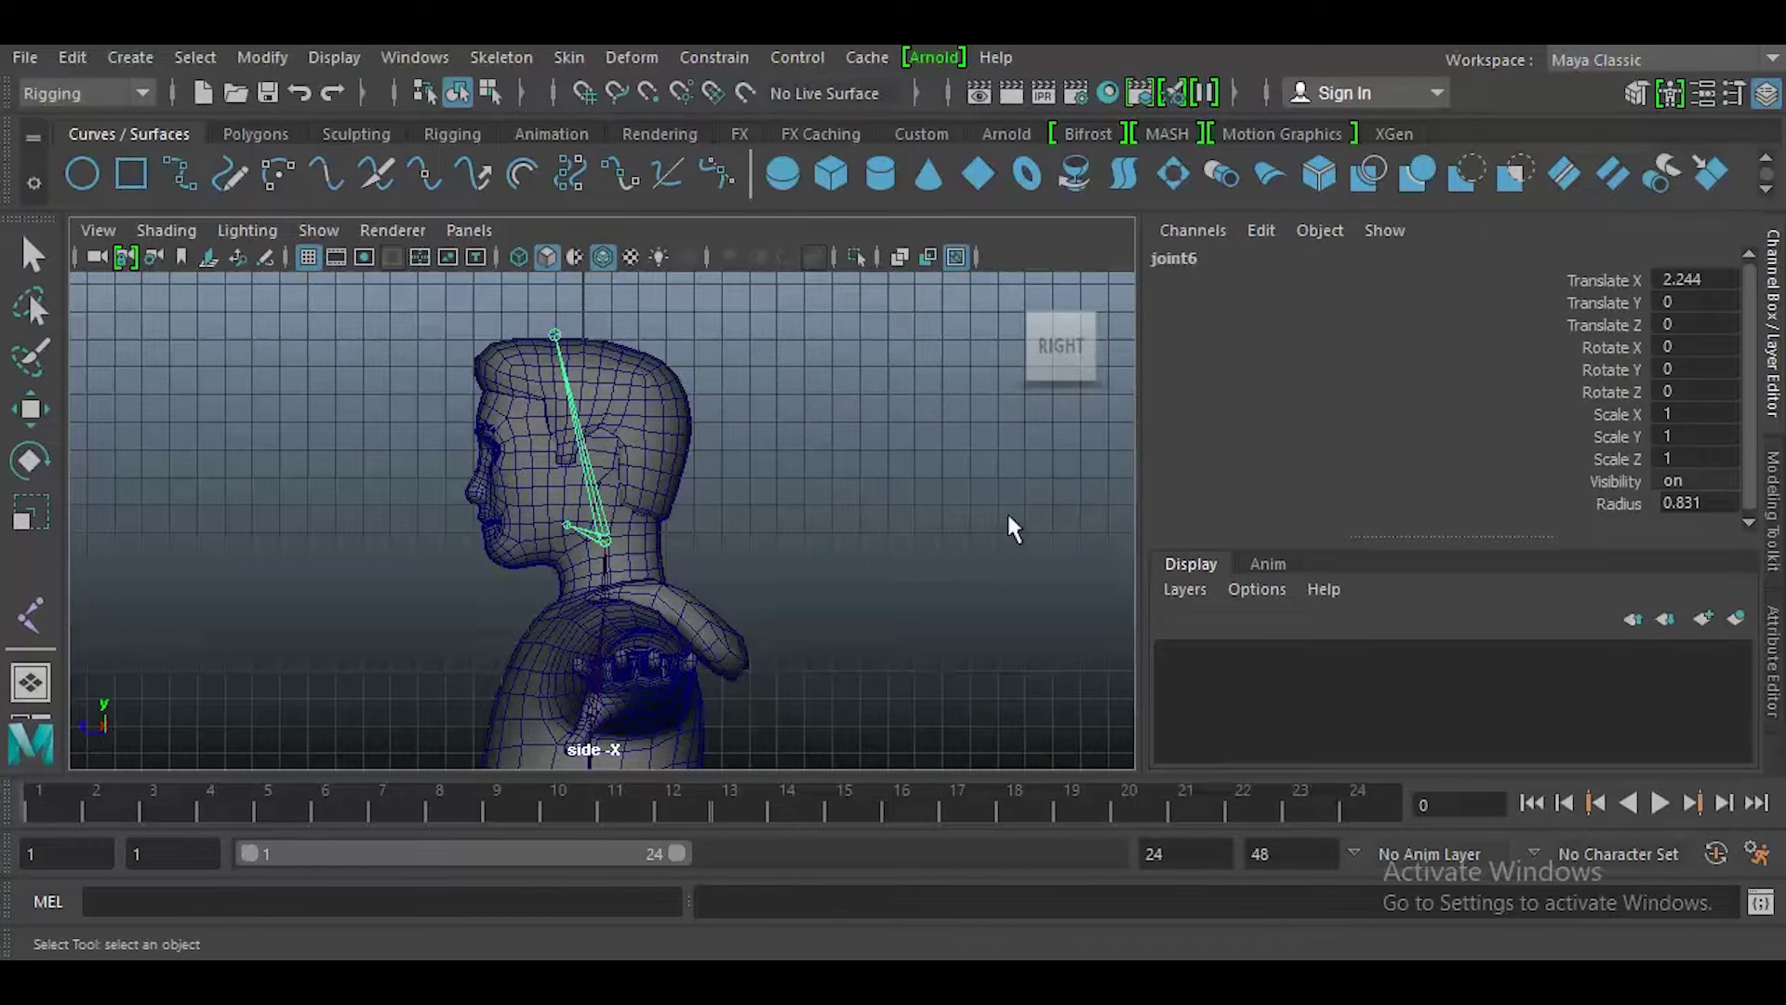
left_click(1174, 258)
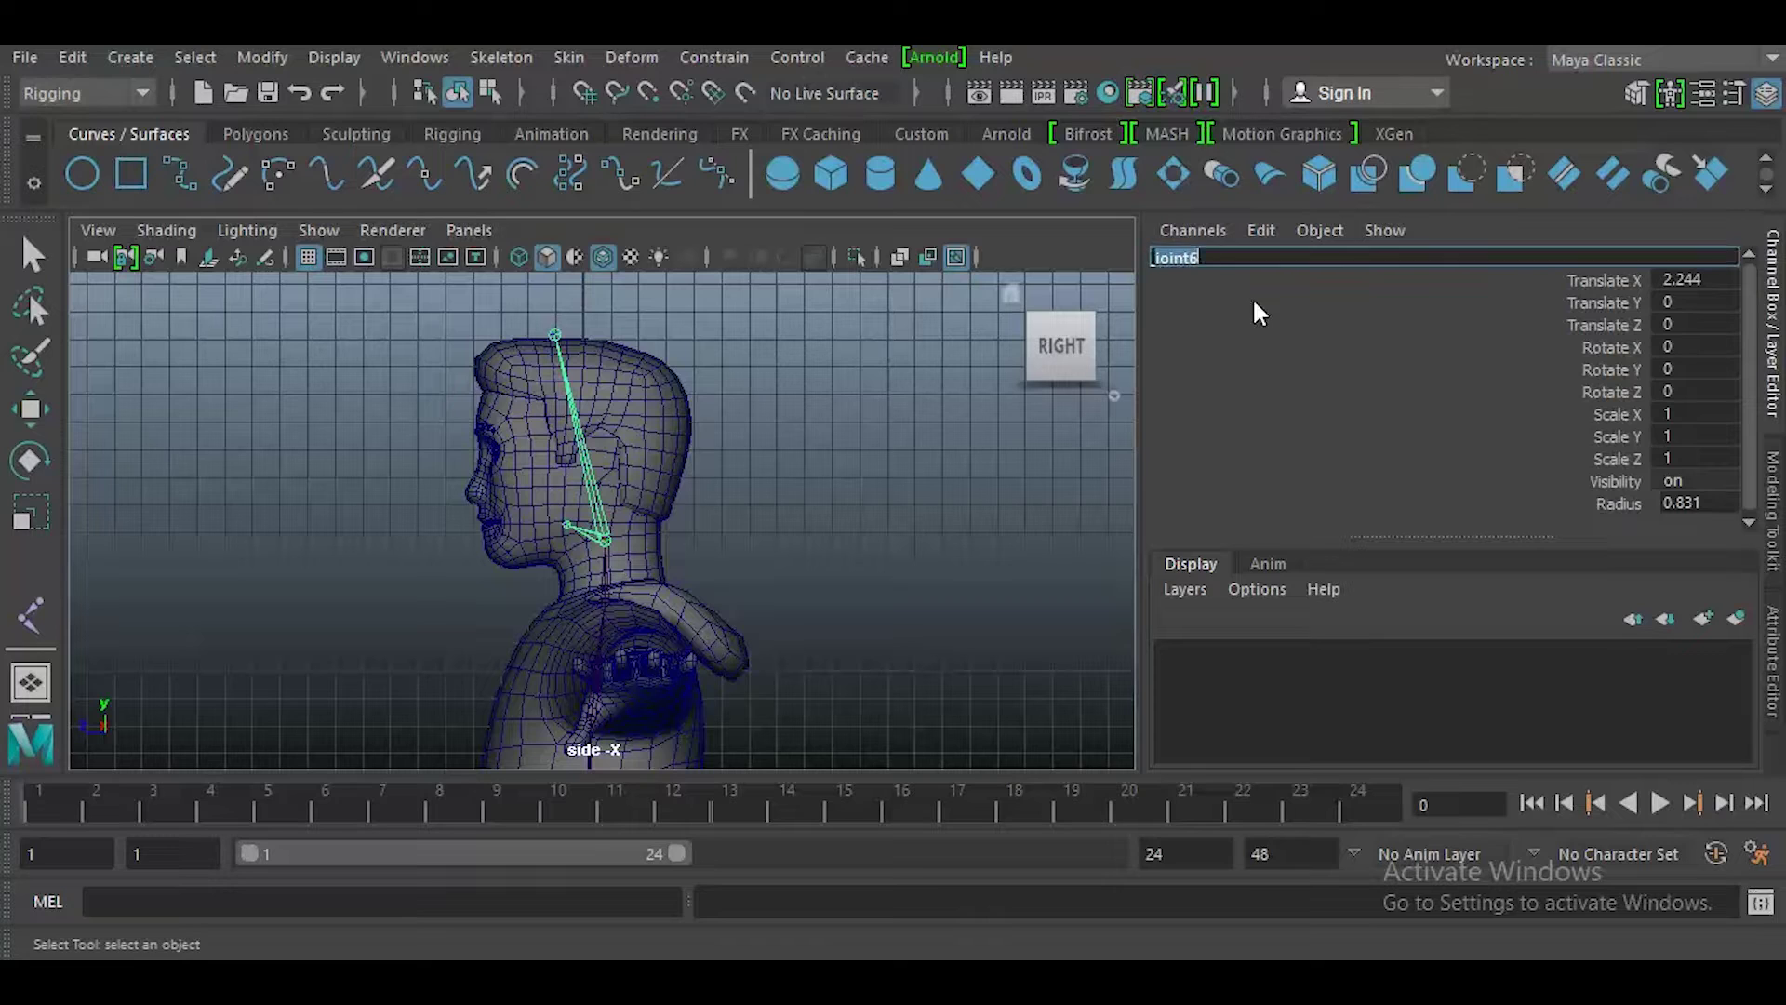
type("tolaoil")
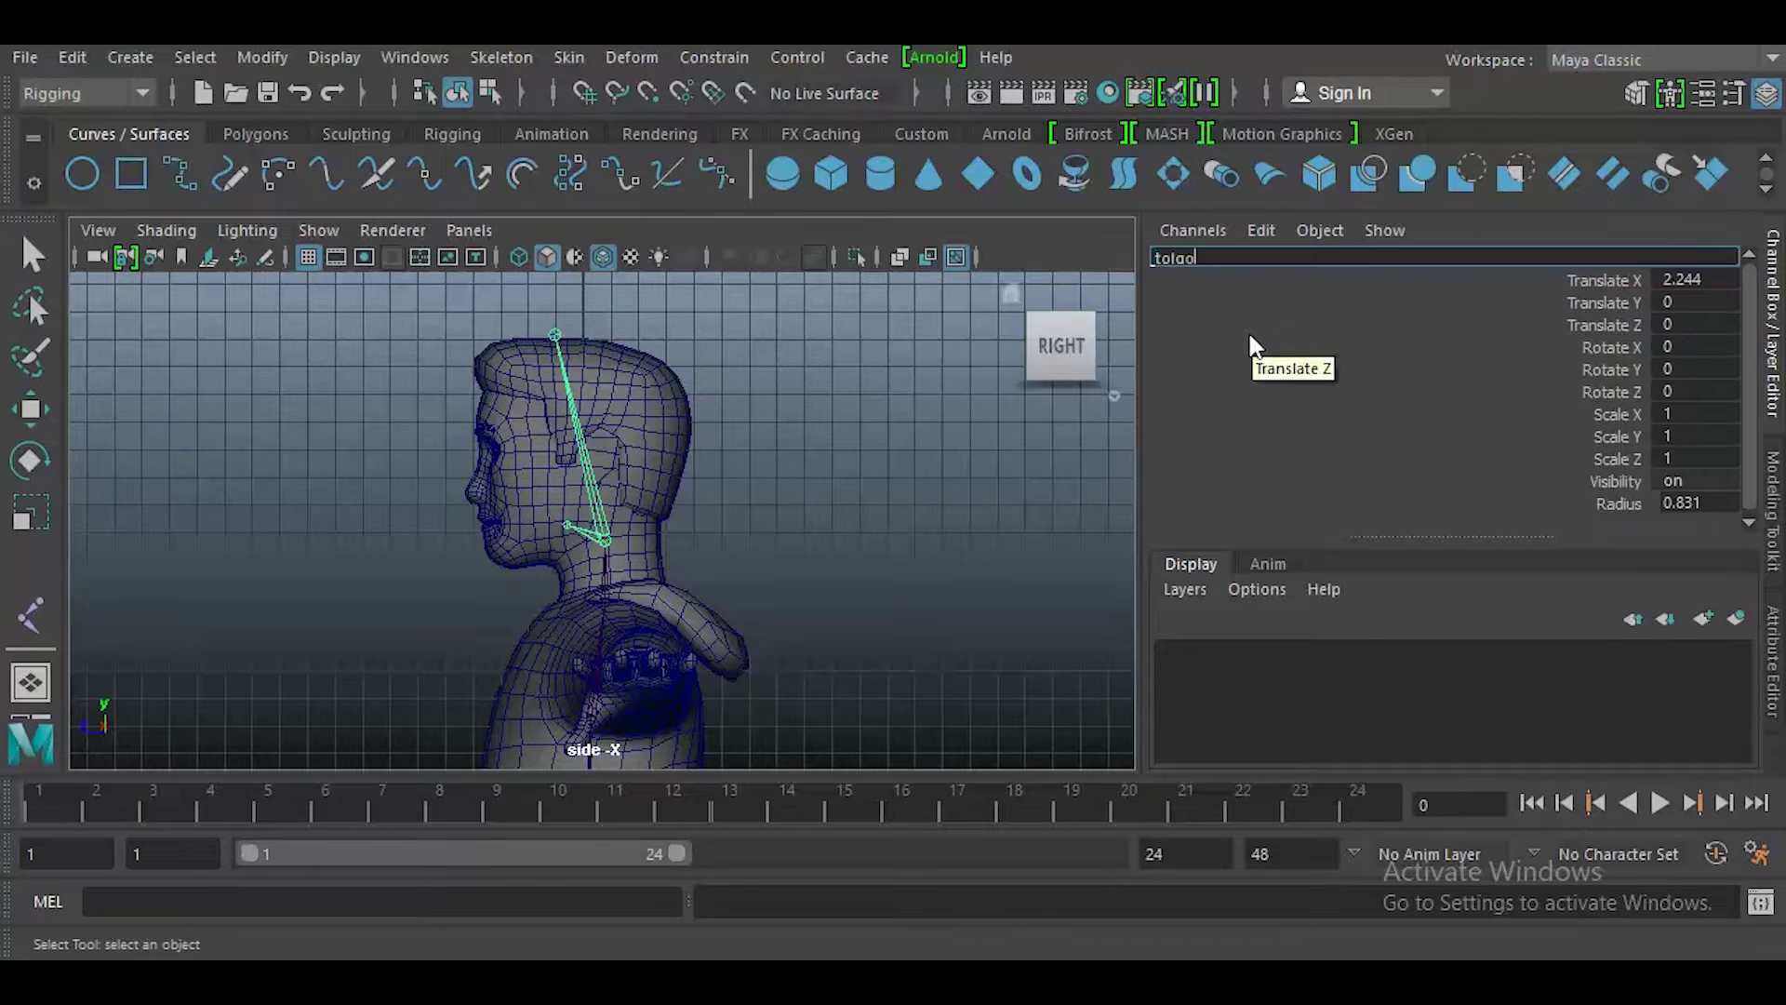
type("_")
type("_01")
key("Return")
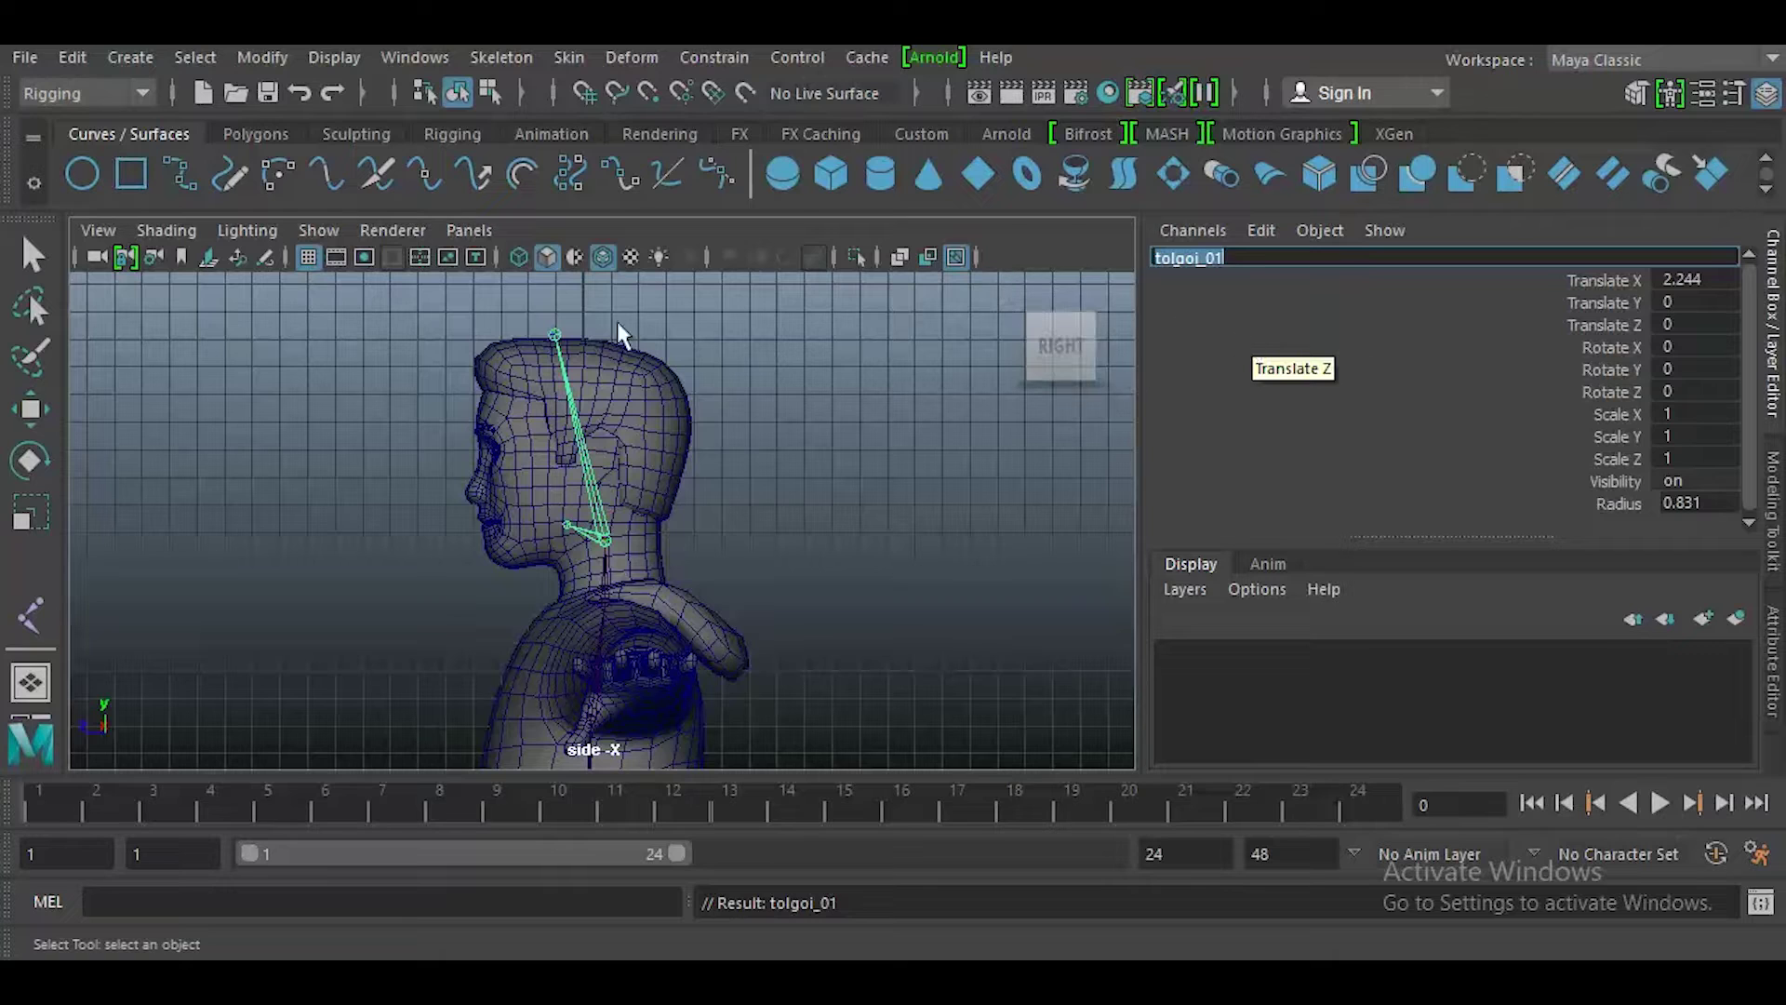
- Rename the end joint at the crown of the head as tolgoi_02
left_click(555, 334)
left_click(1186, 260)
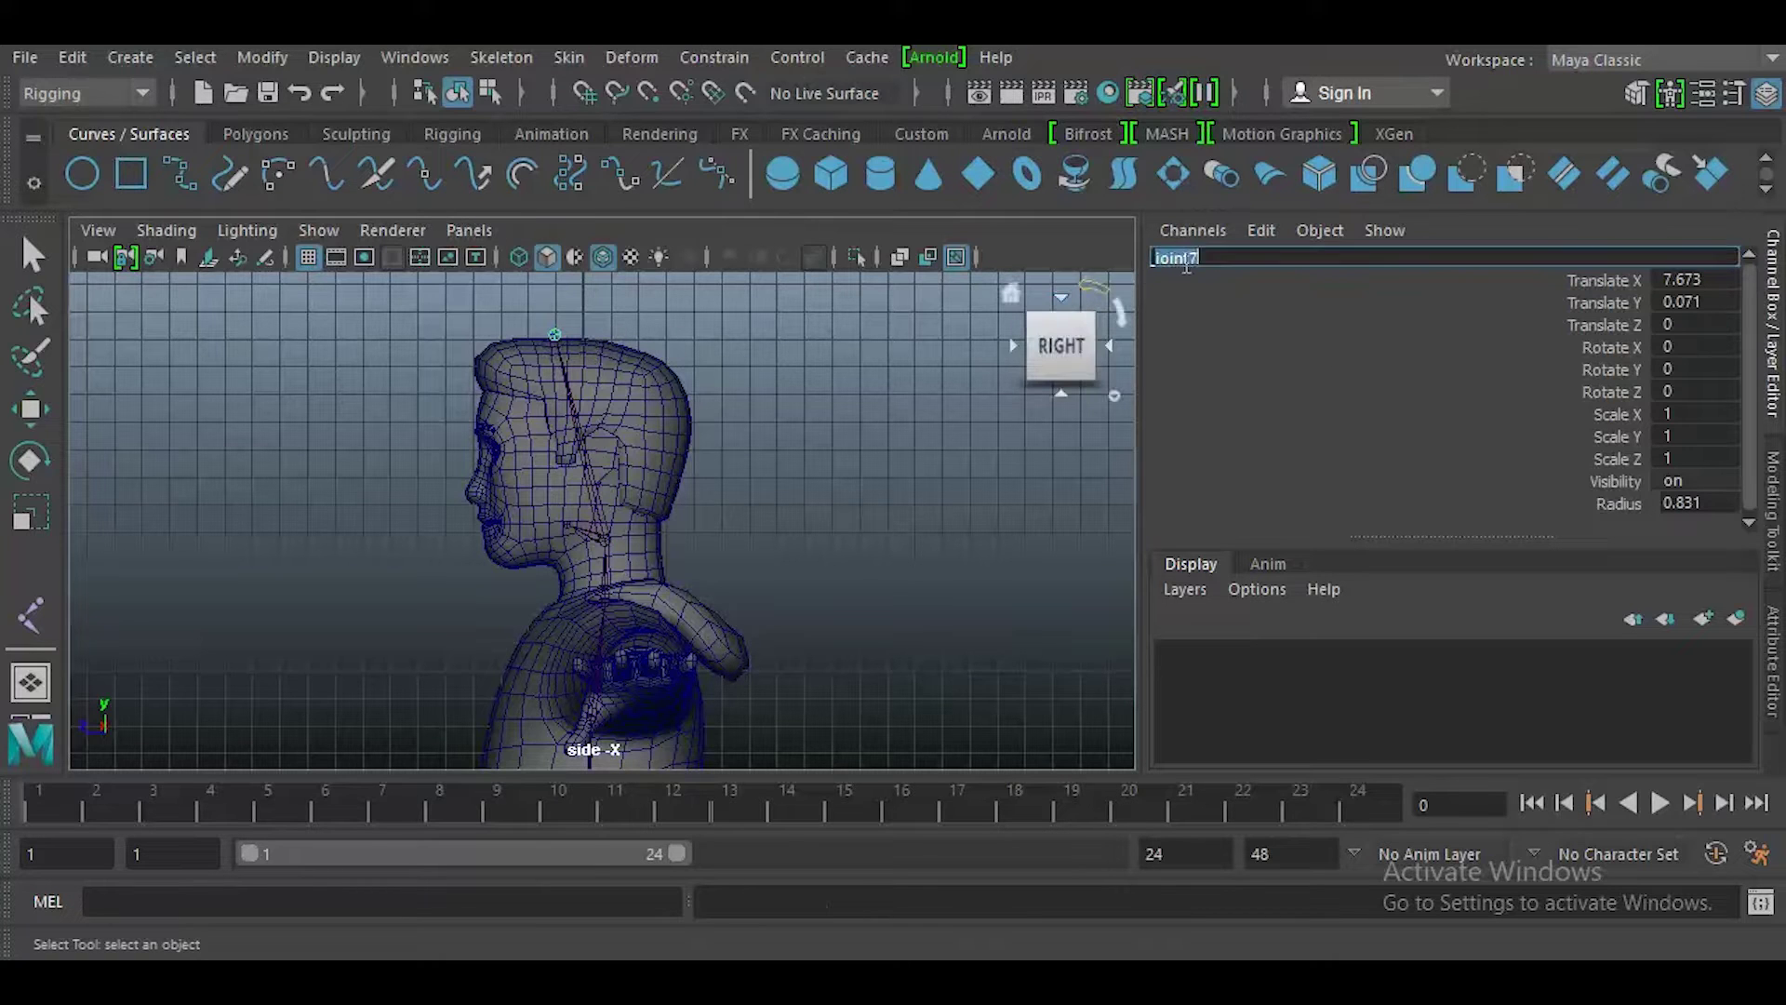
type("tol")
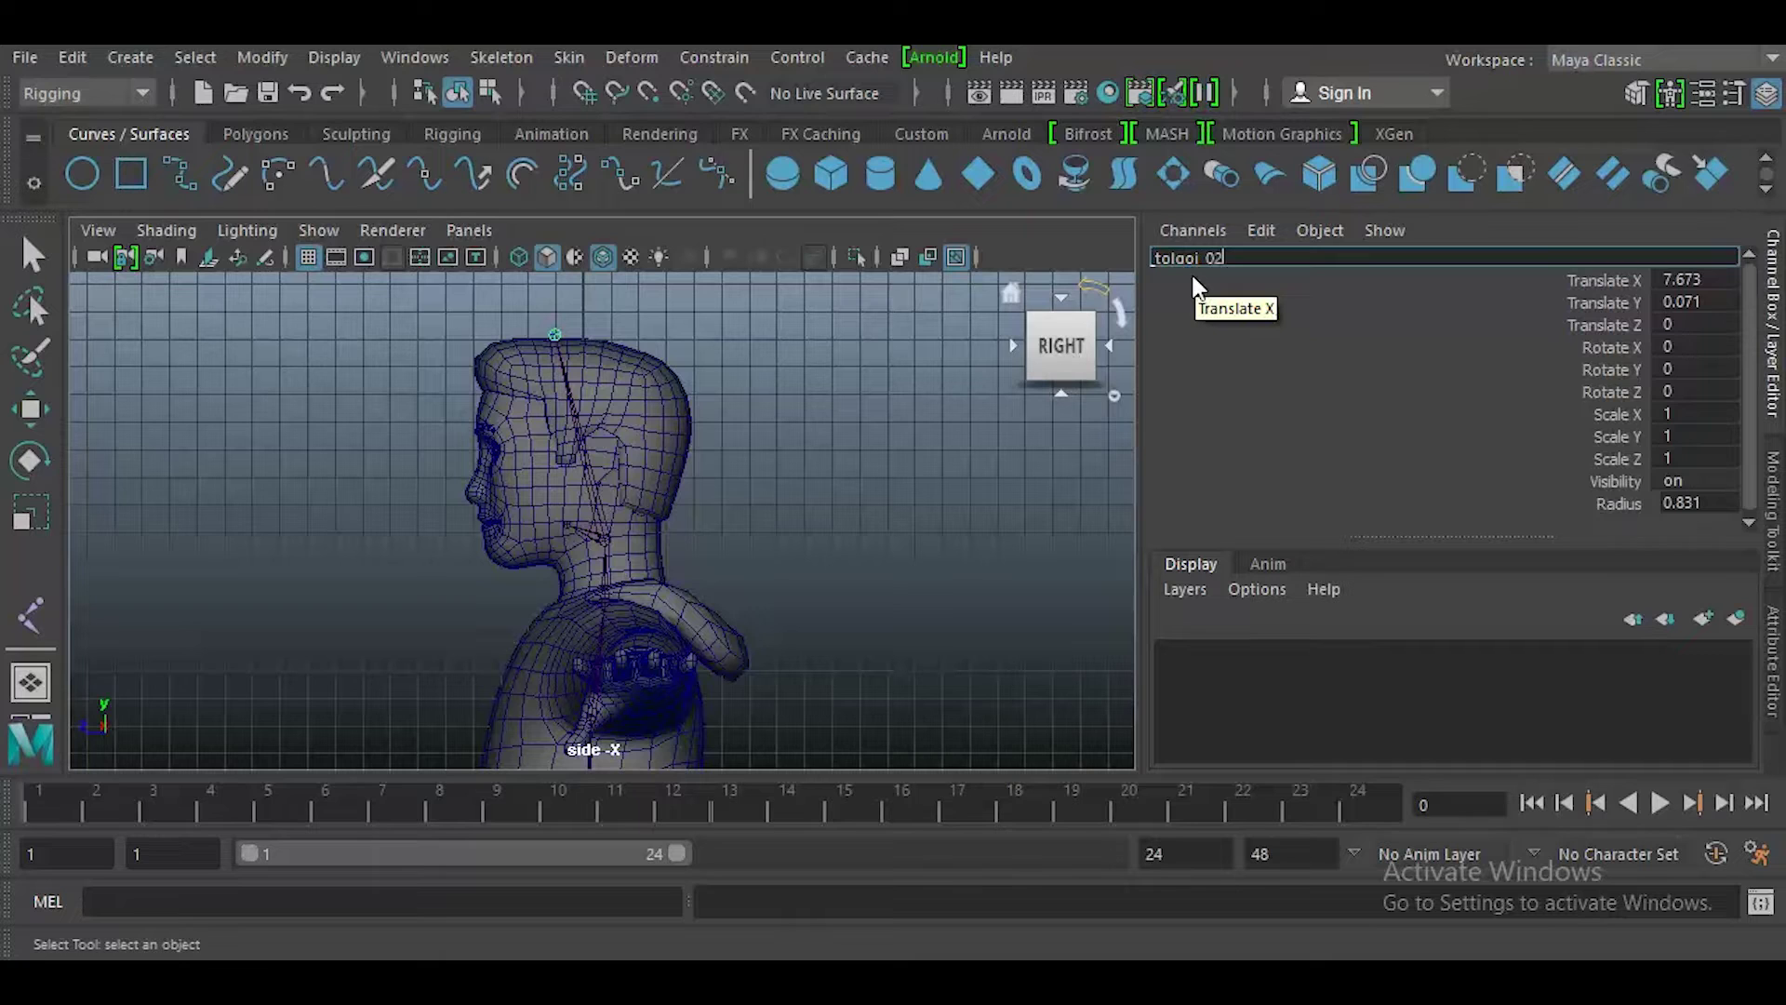
type("goi_02")
key("Return")
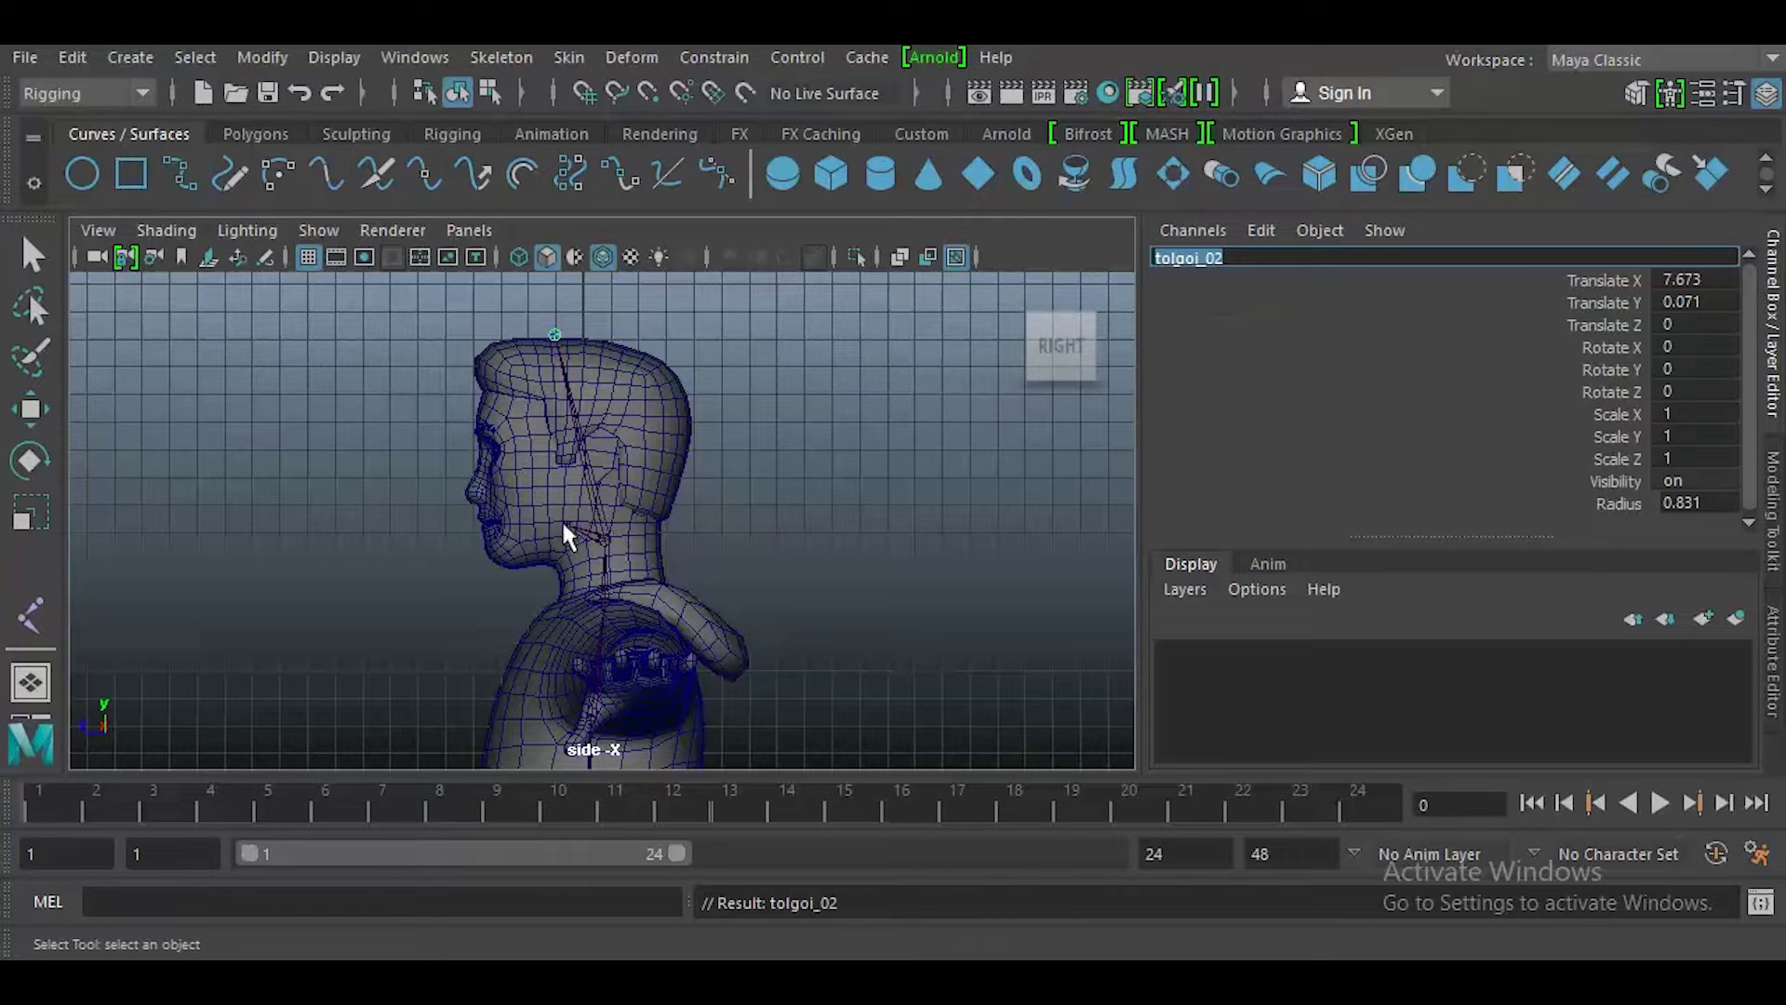
- Rename the jaw joint as eruu
left_click(563, 523)
left_click(1198, 257)
type("el")
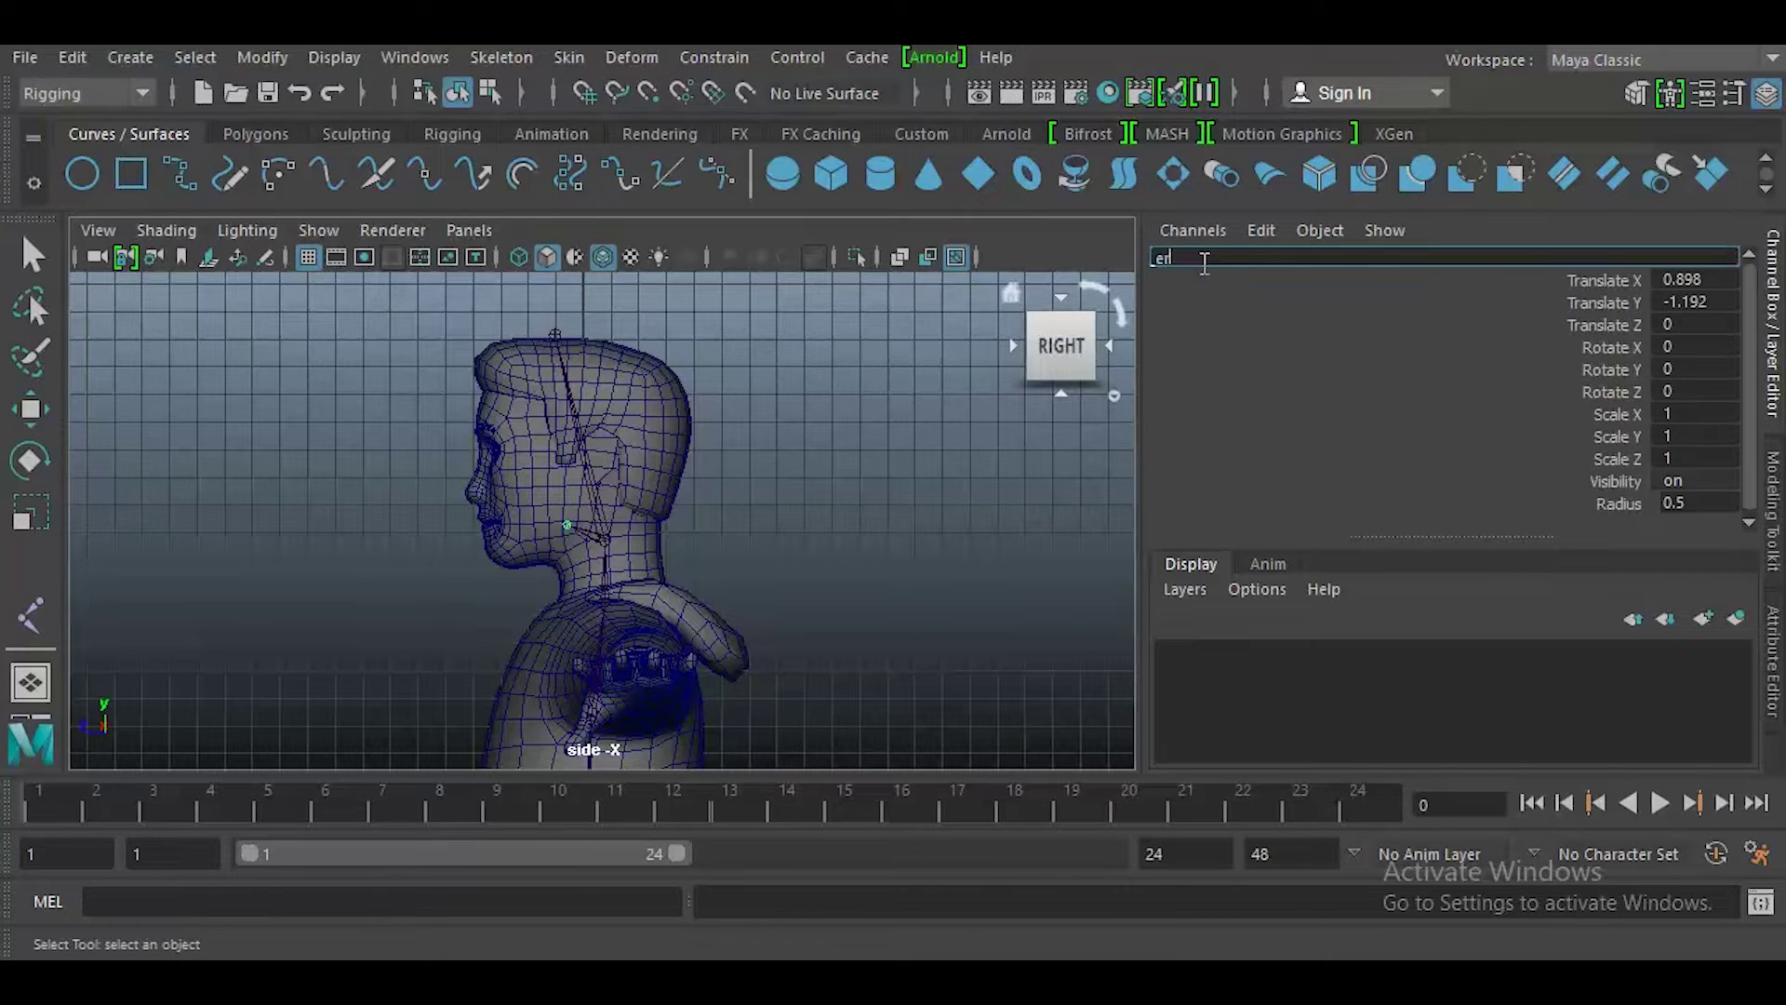
type("uu")
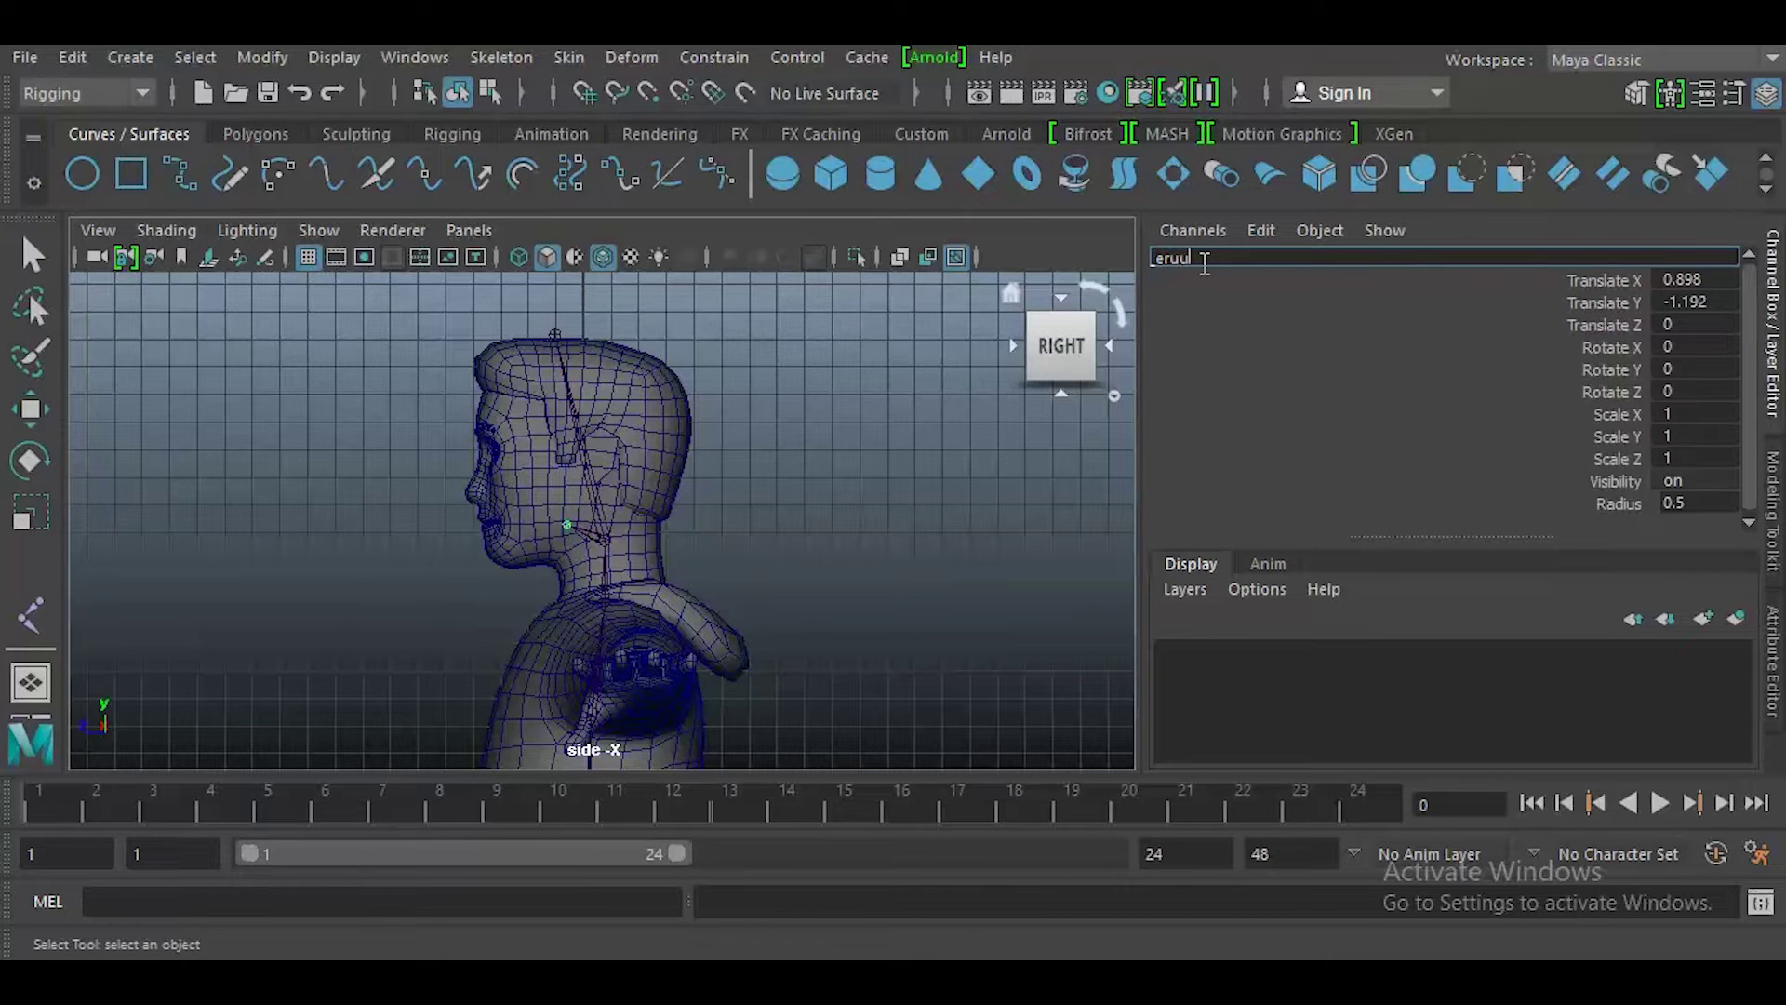
key("Return")
- Rename the root joint at the pelvis as aartsag
middle_click_drag(620, 633, 610, 344, "alt")
middle_click_drag(622, 656, 622, 465, "alt")
left_click(596, 616)
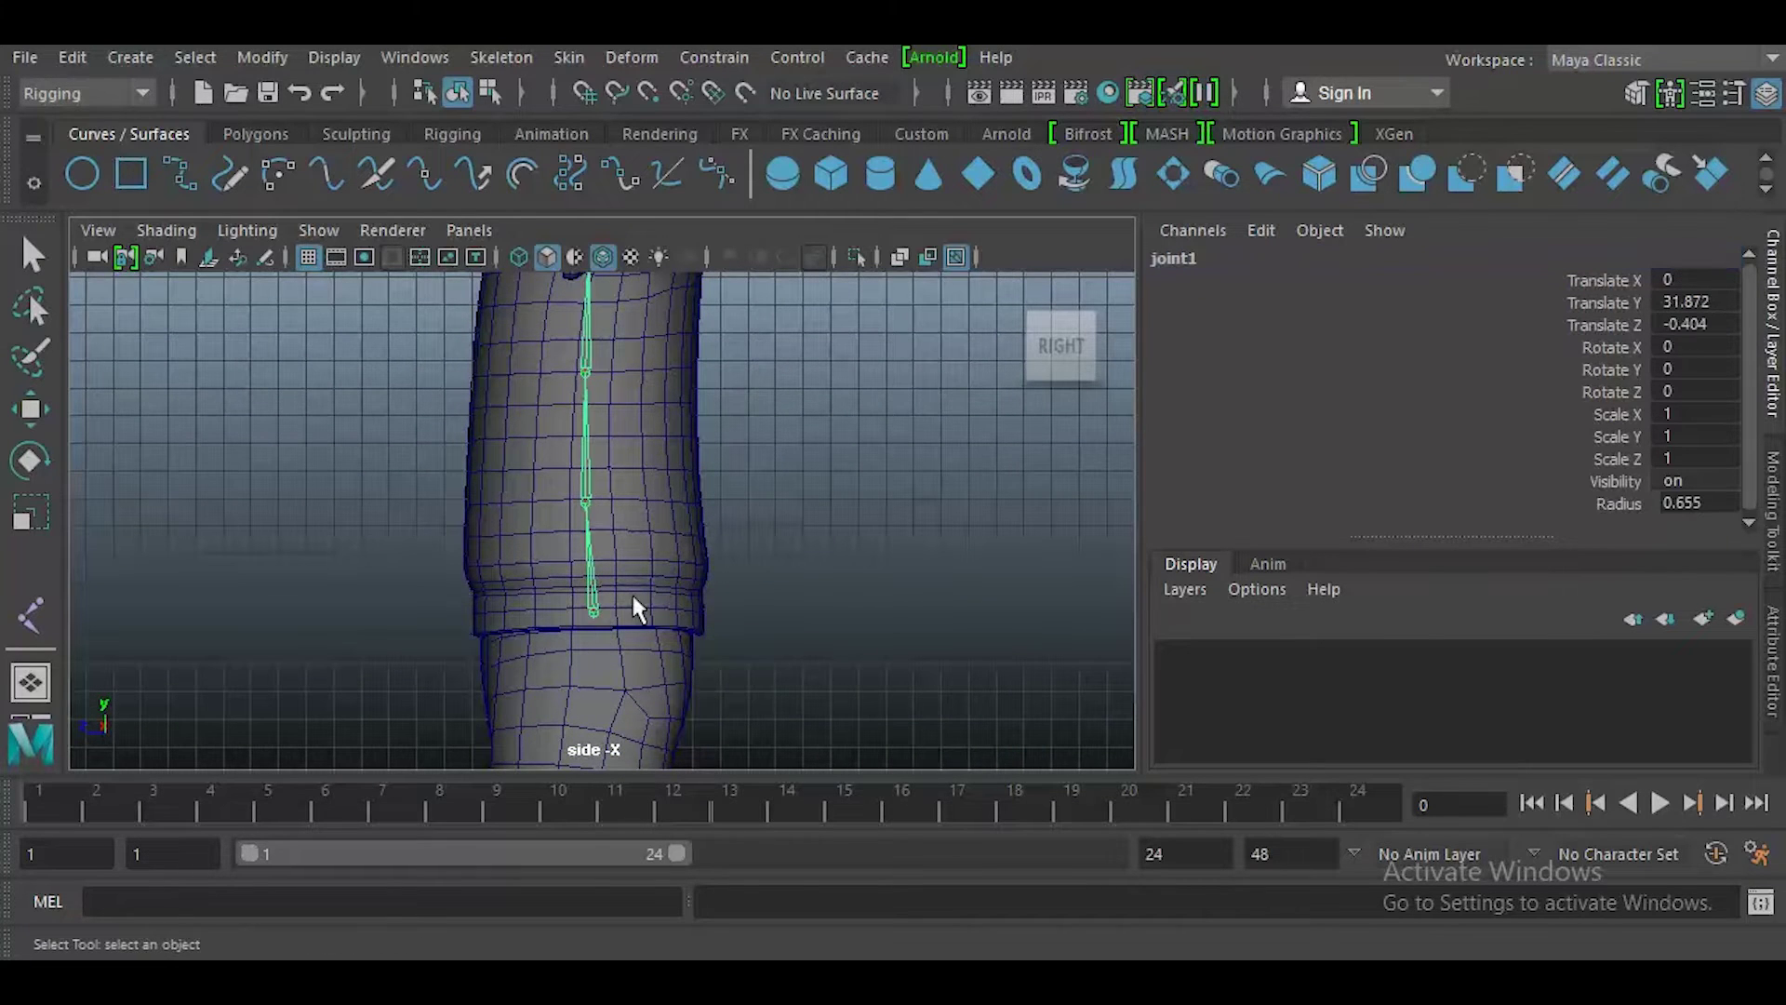
double_click(1219, 259)
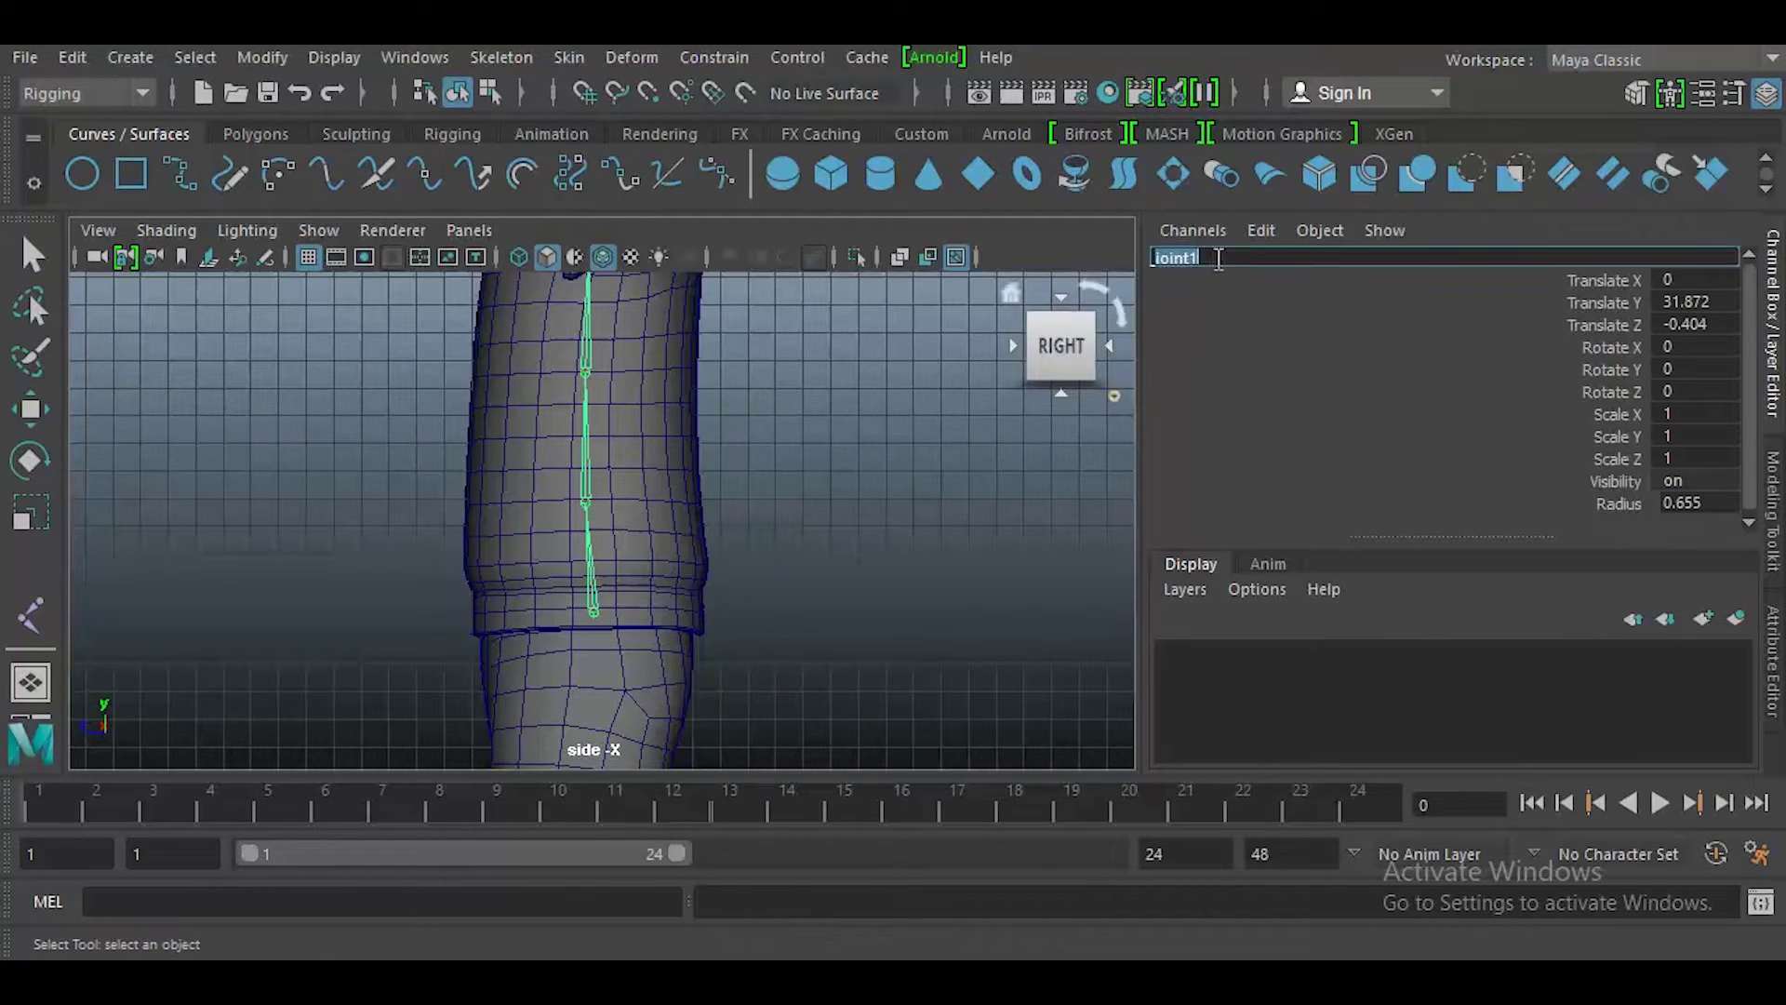
type("aartsalg")
key("Return")
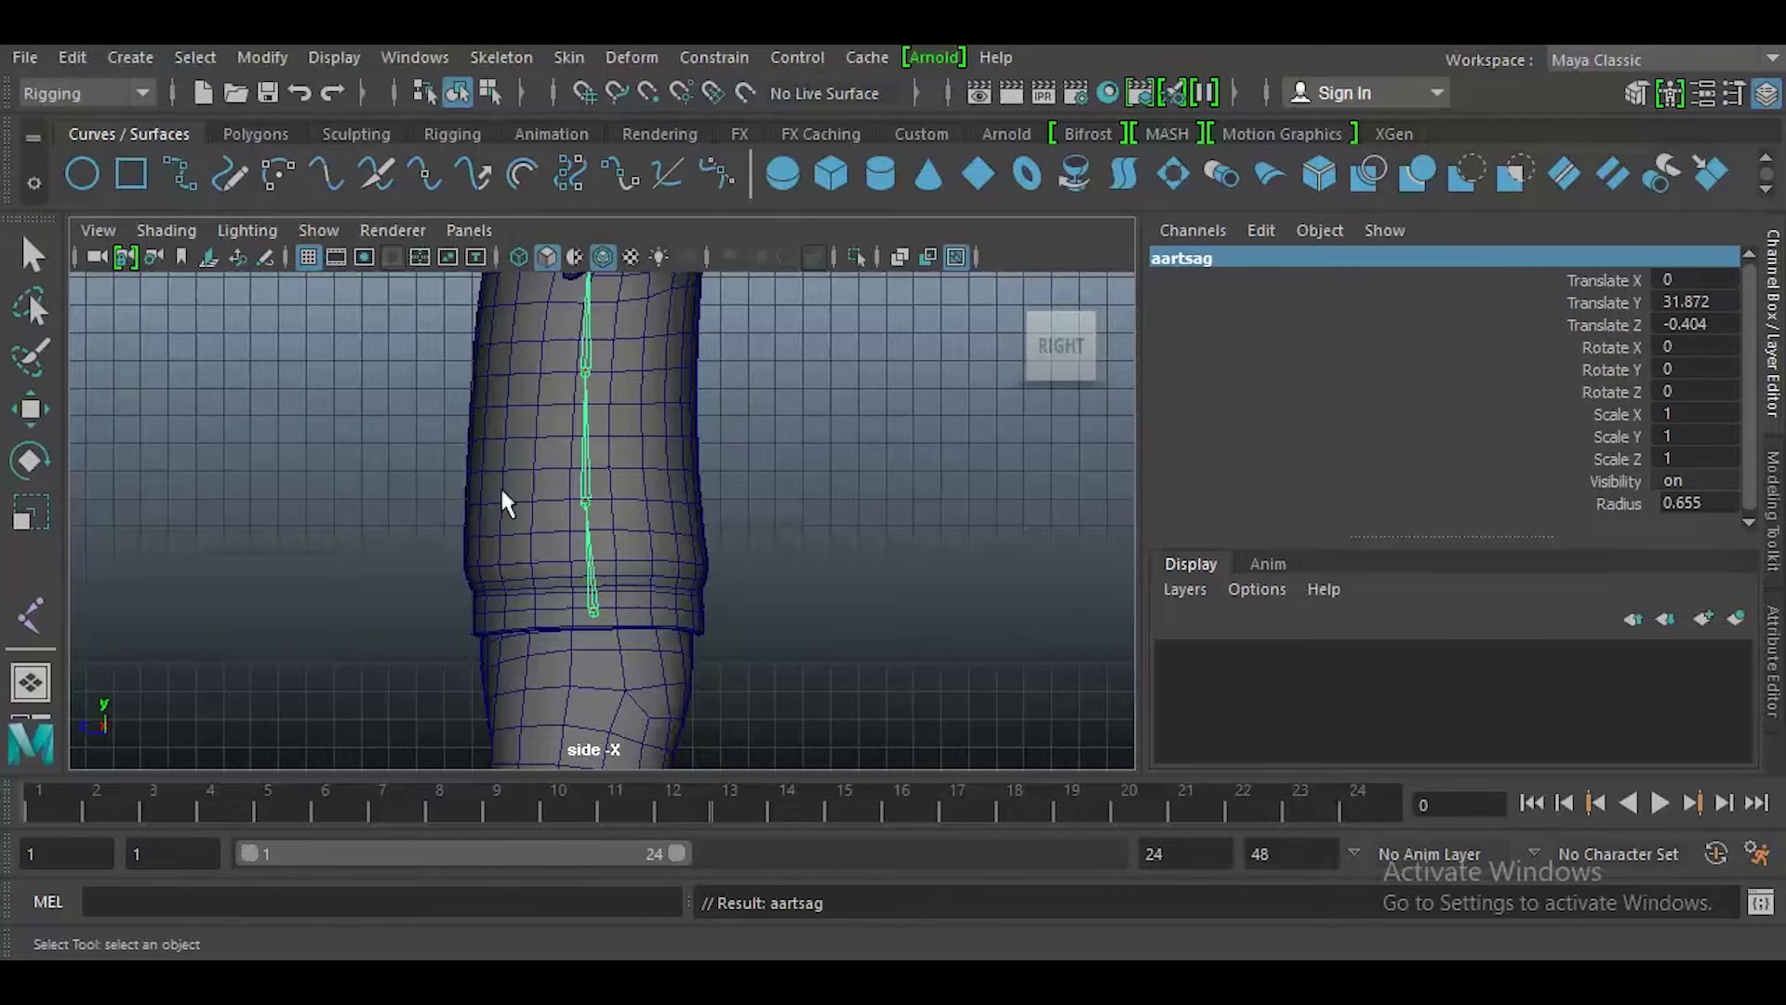
- Rename the first spine joint above the pelvis as nuruu_01
left_click(584, 501)
left_click(1189, 259)
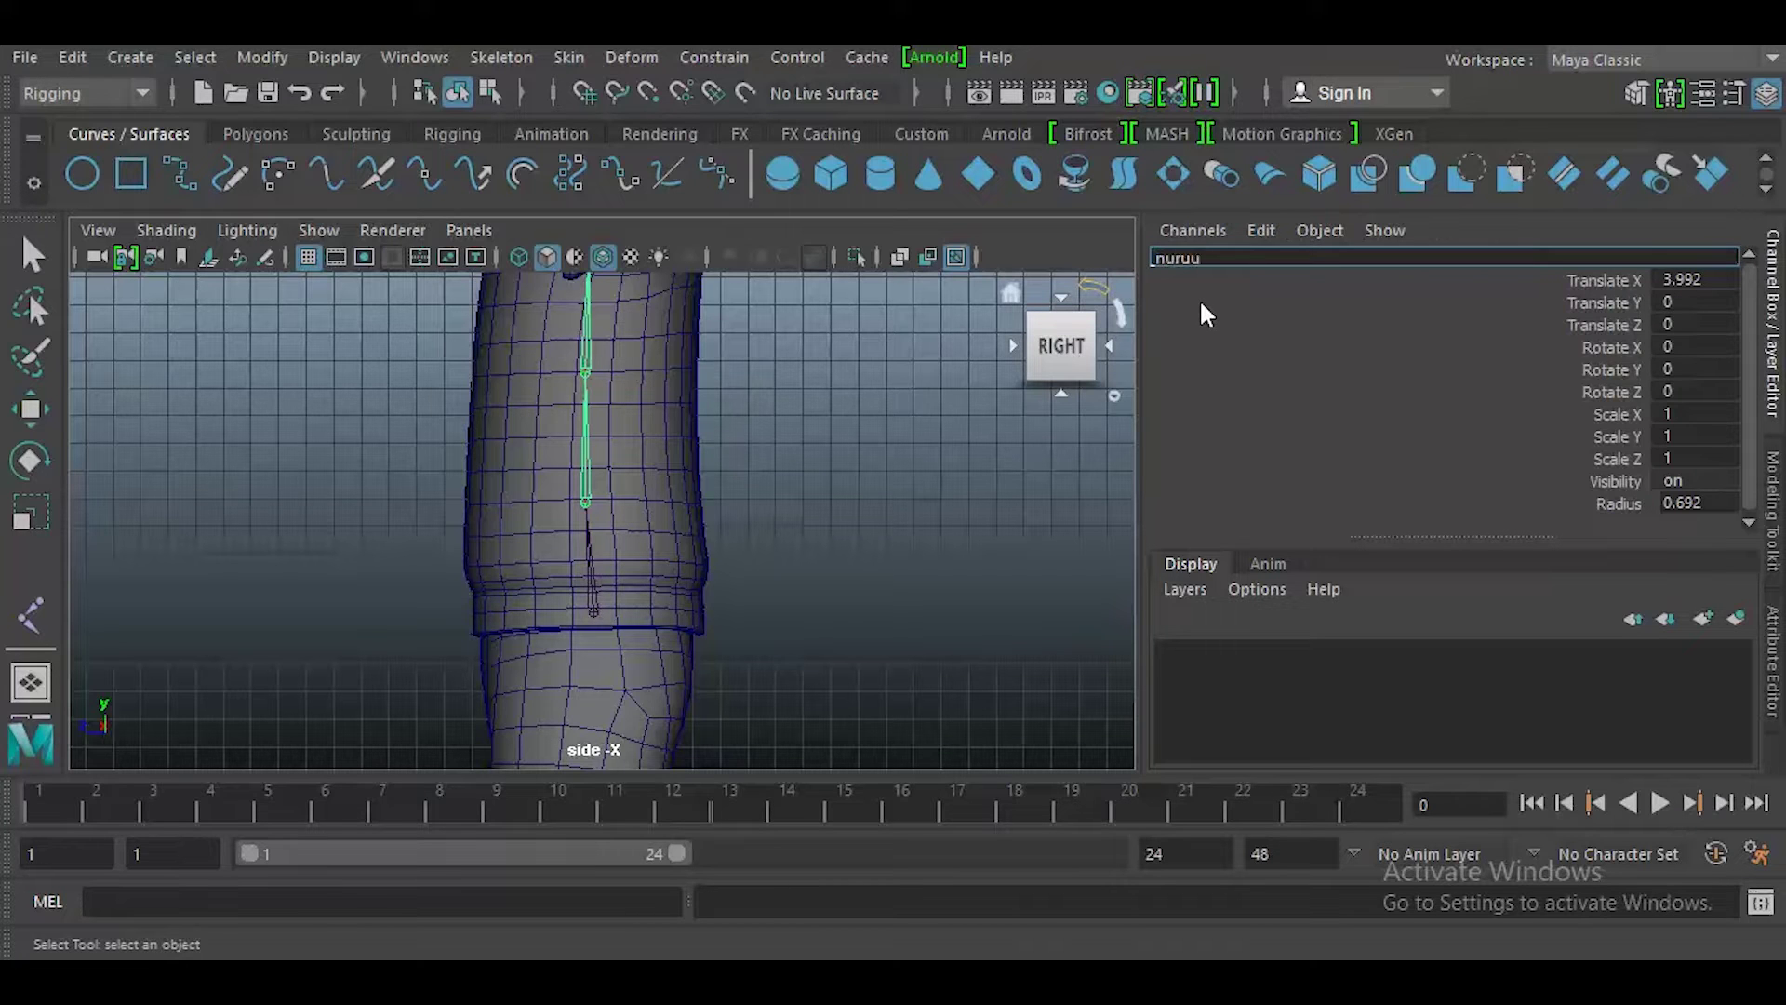
type("nuruu_01")
key("Return")
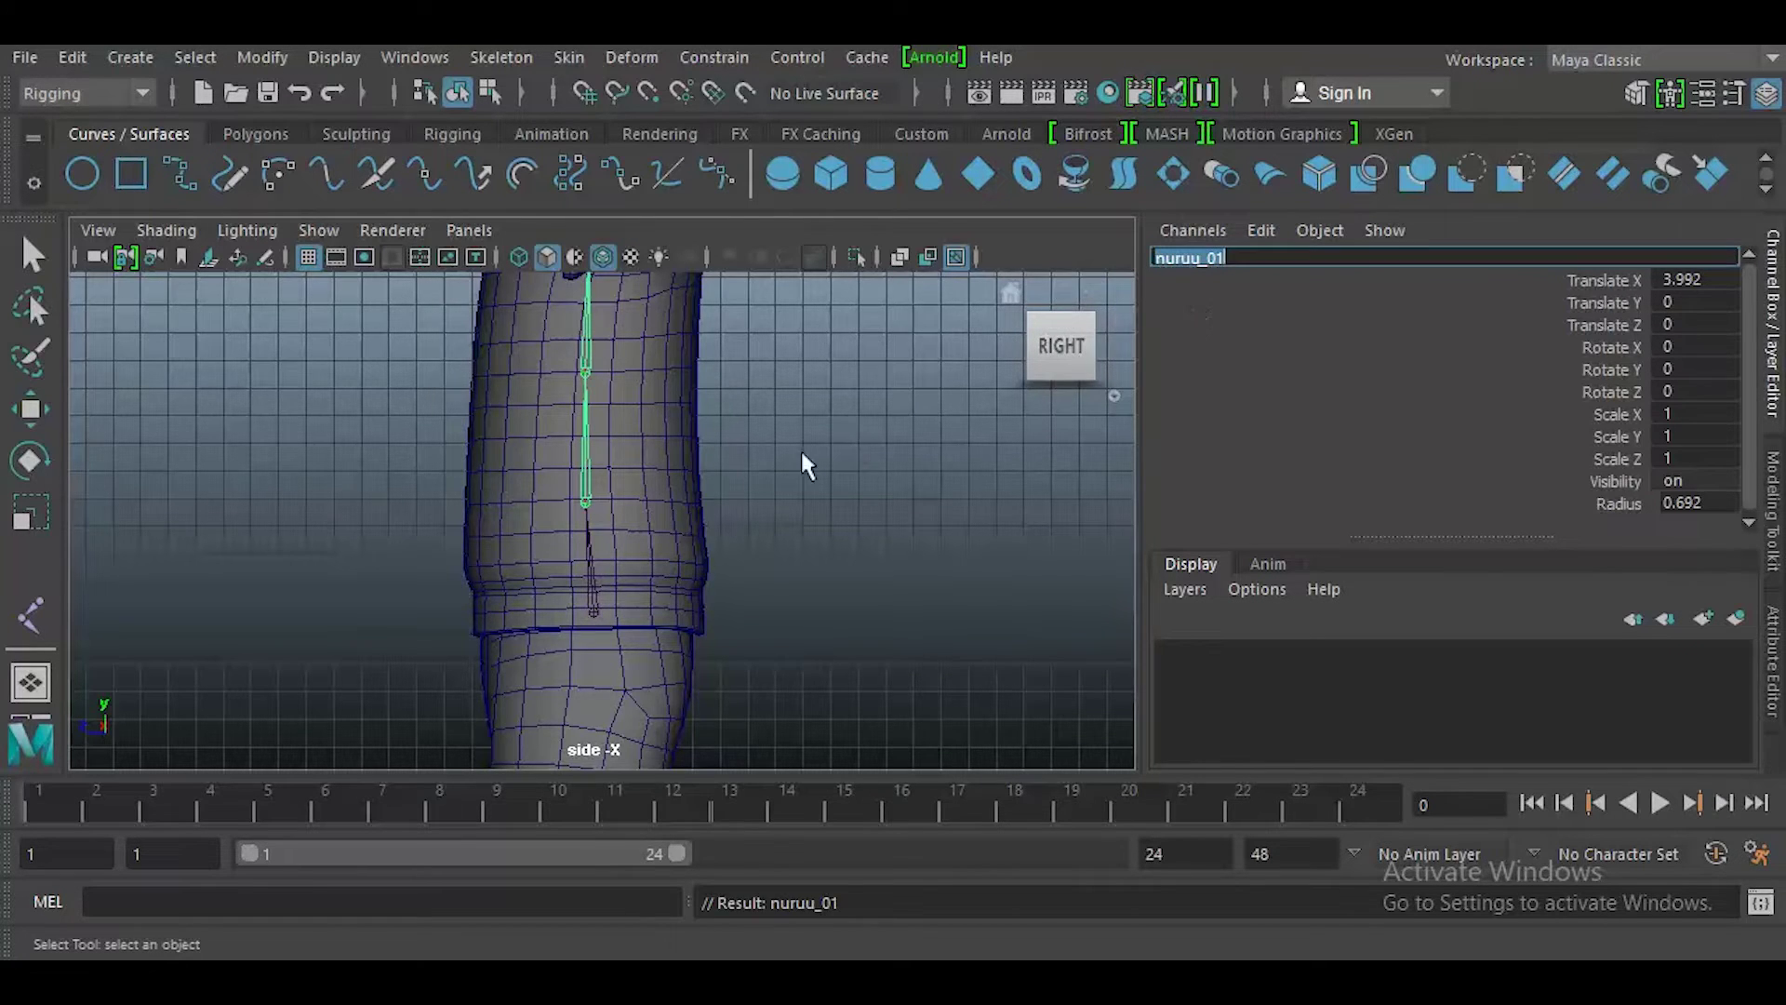
- Rename the second spine joint, in the middle of the torso, as nuruu_02
middle_click_drag(800, 448, 768, 611, "alt")
left_click(644, 532)
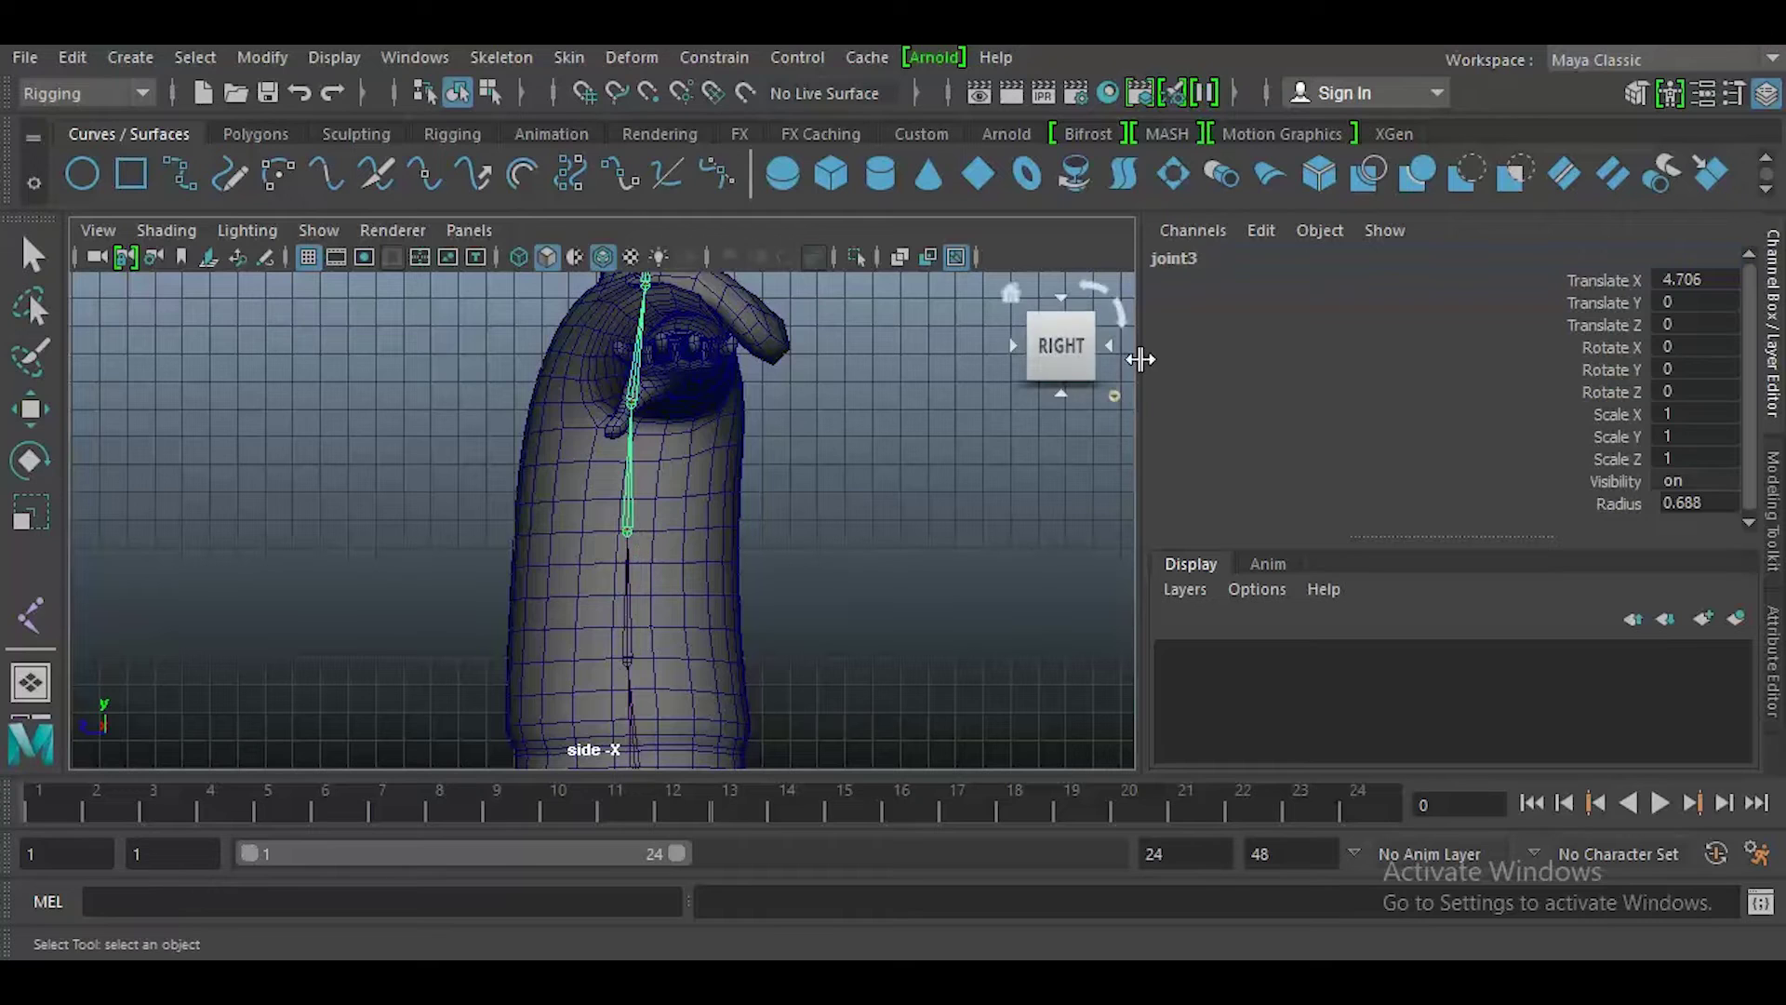
left_click(1203, 258)
type("nuruu_0")
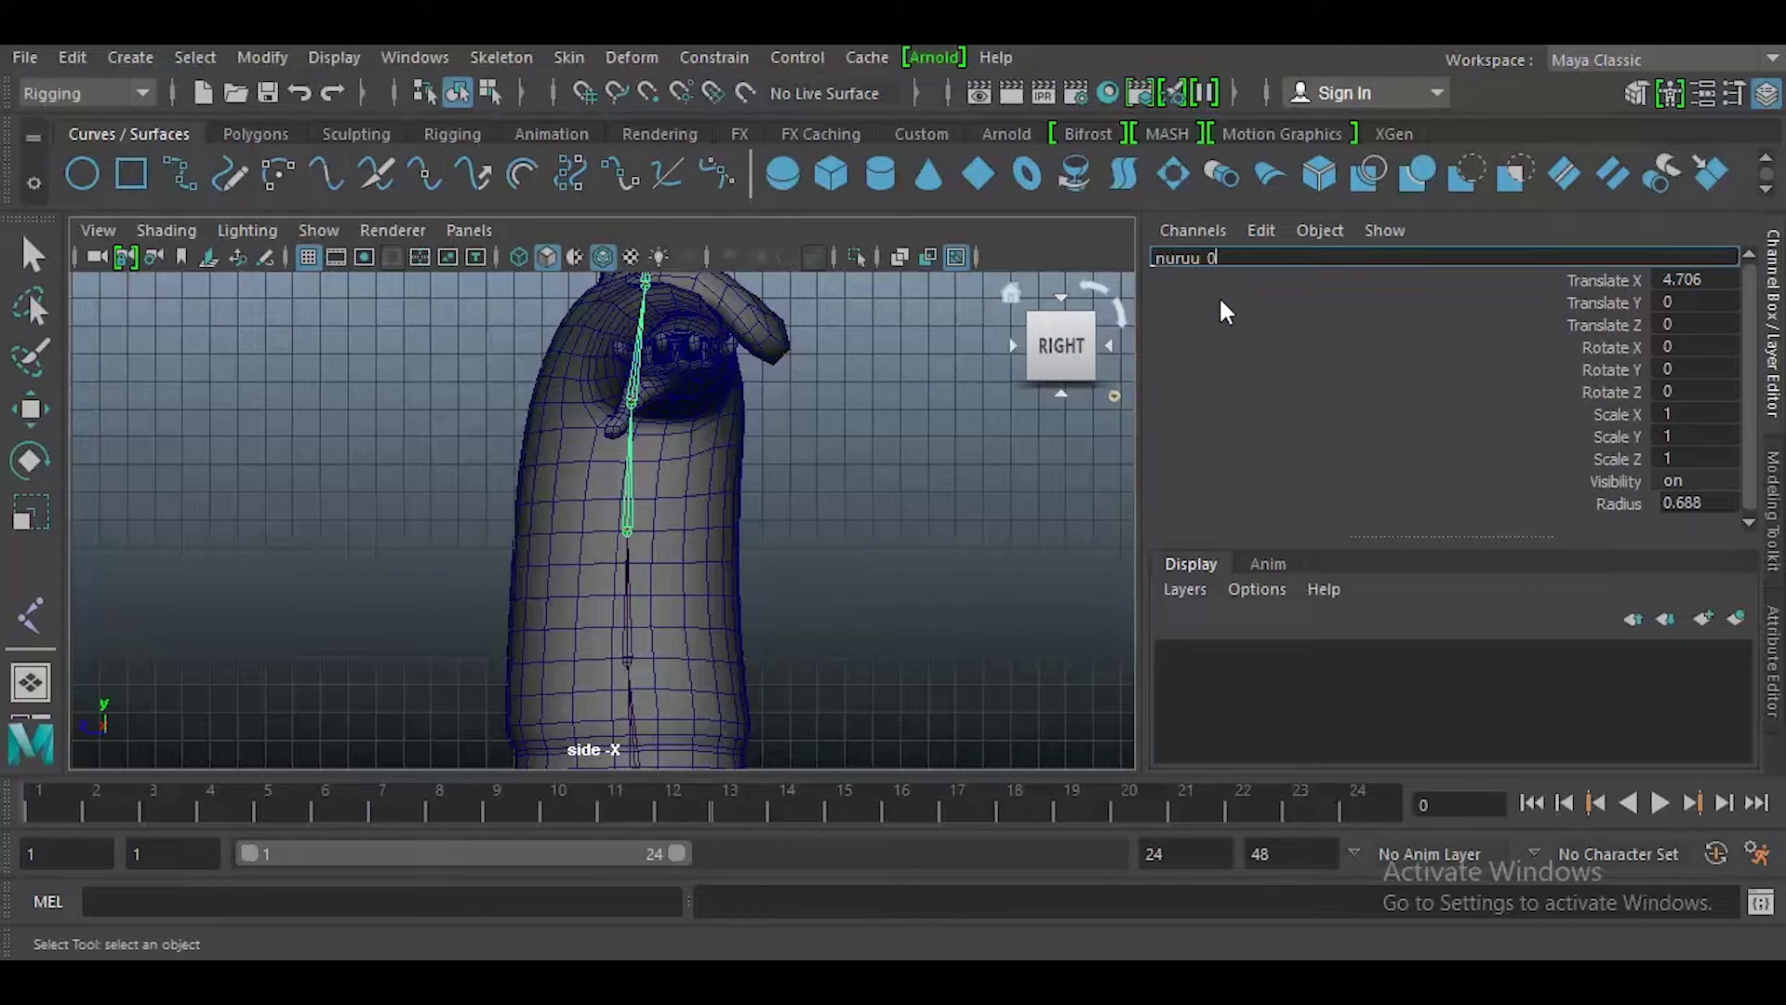
key("Return")
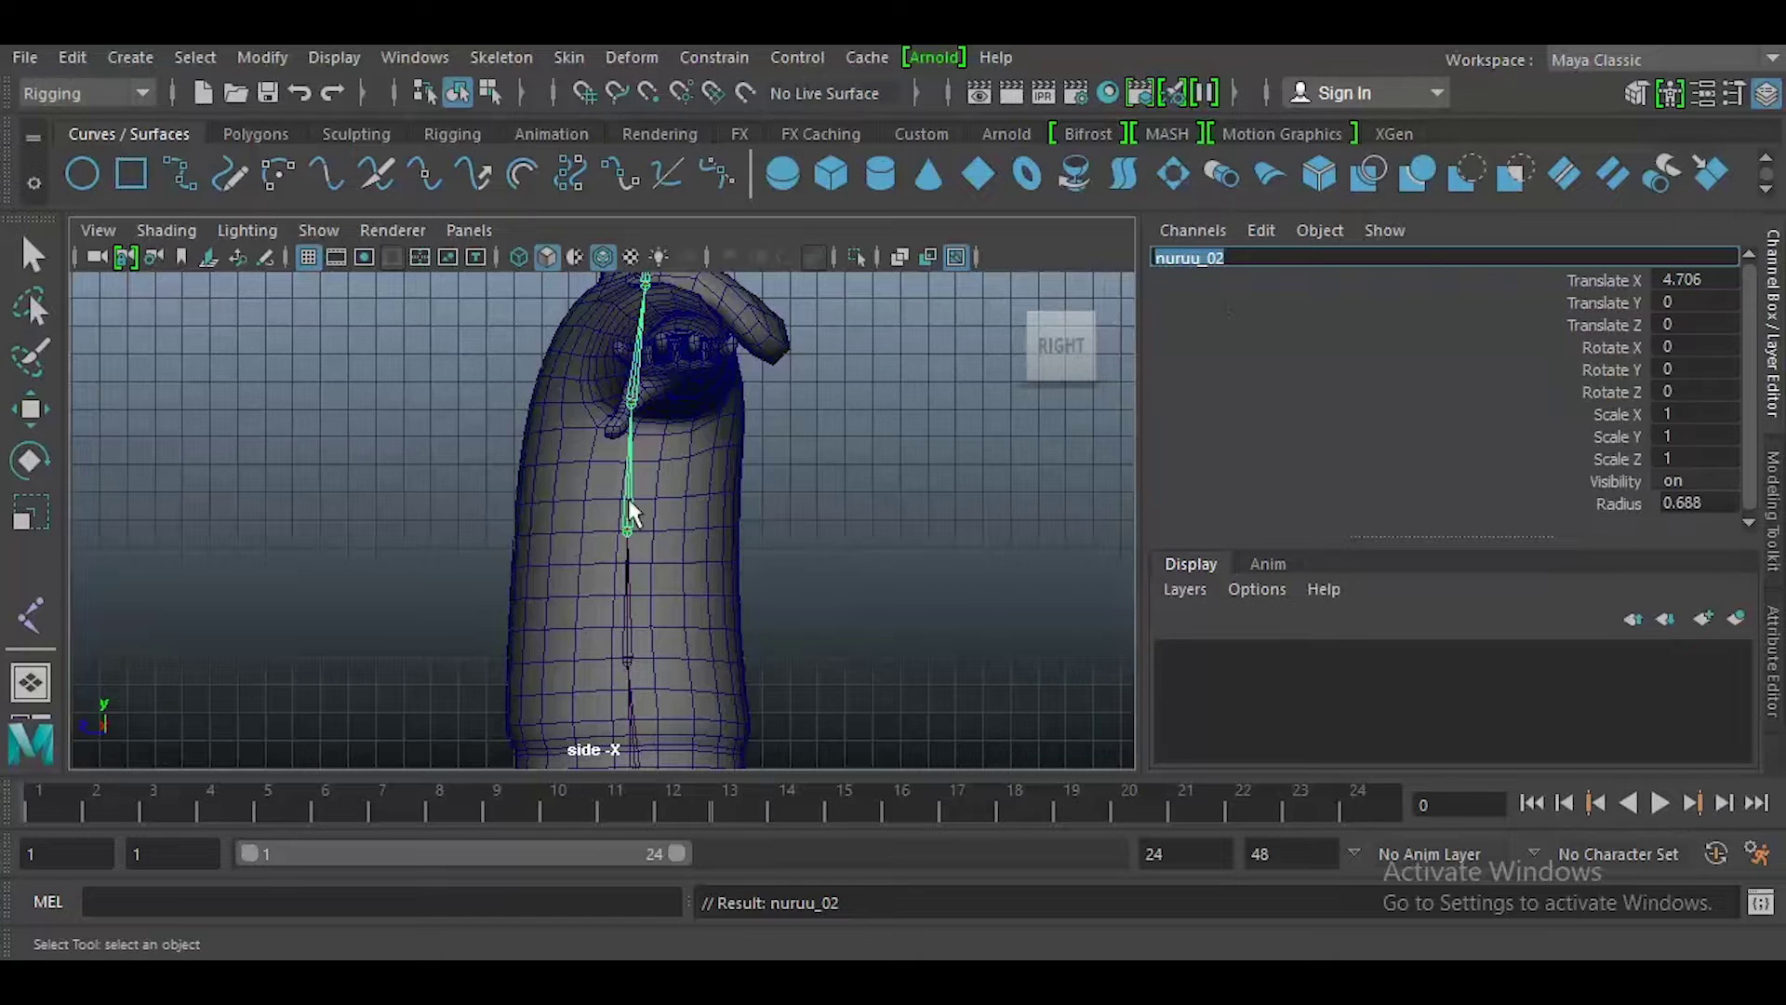
- Rename the chest joint above nuruu_02 as nuruu_03
middle_click_drag(628, 499, 712, 568, "alt")
left_click(653, 482)
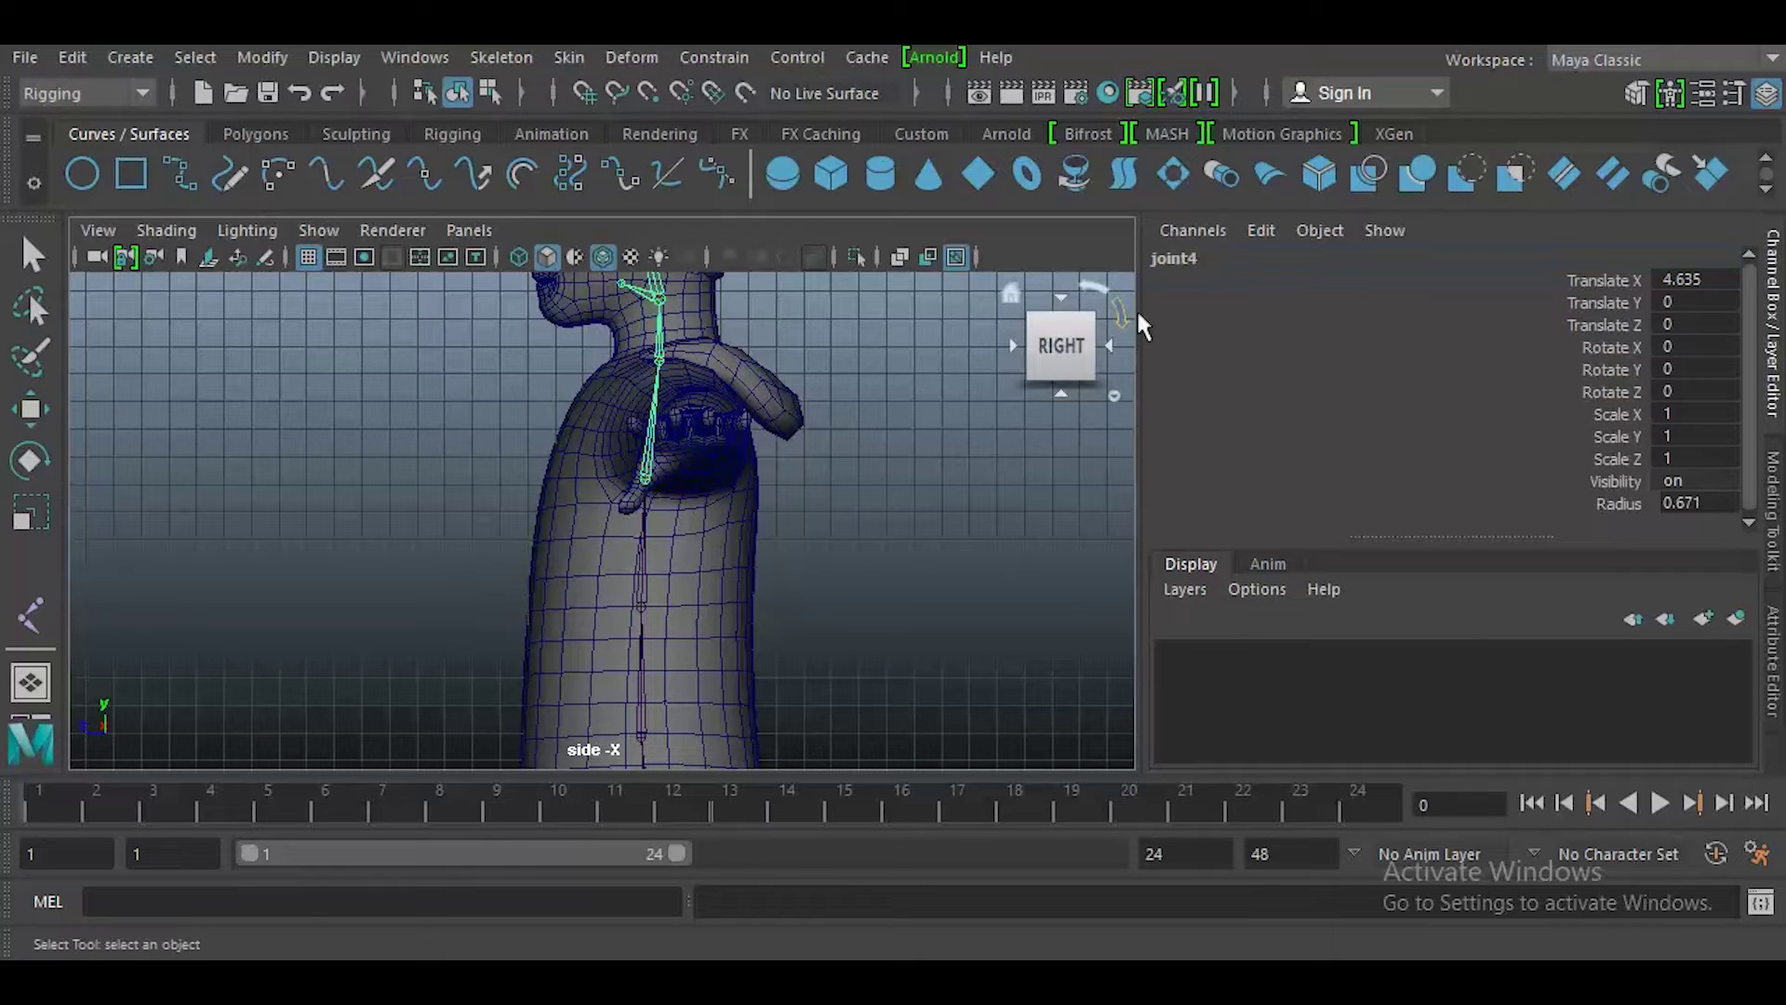
left_click(1191, 263)
type("Nu")
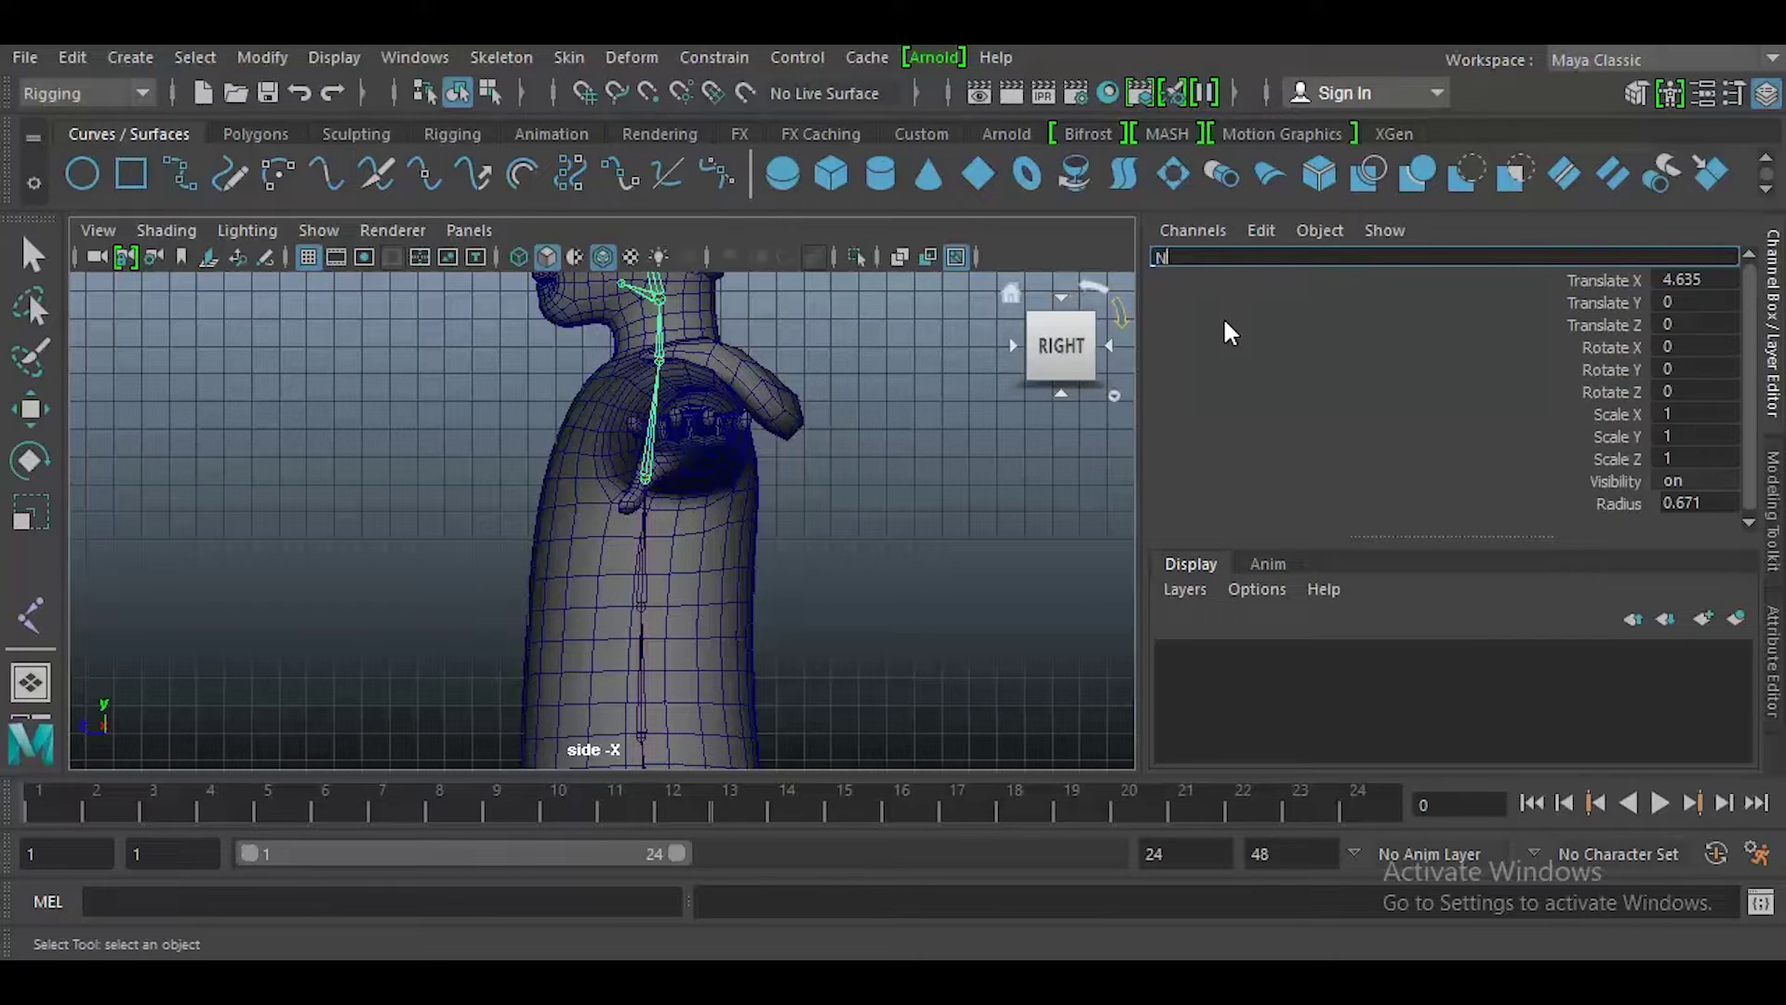
key("BackSpace")
key("BackSpace")
type("nuruu")
key("Return")
type("03")
key("Return")
- Change the chest joint's name to tseej_03
middle_click_drag(651, 450, 663, 510, "alt")
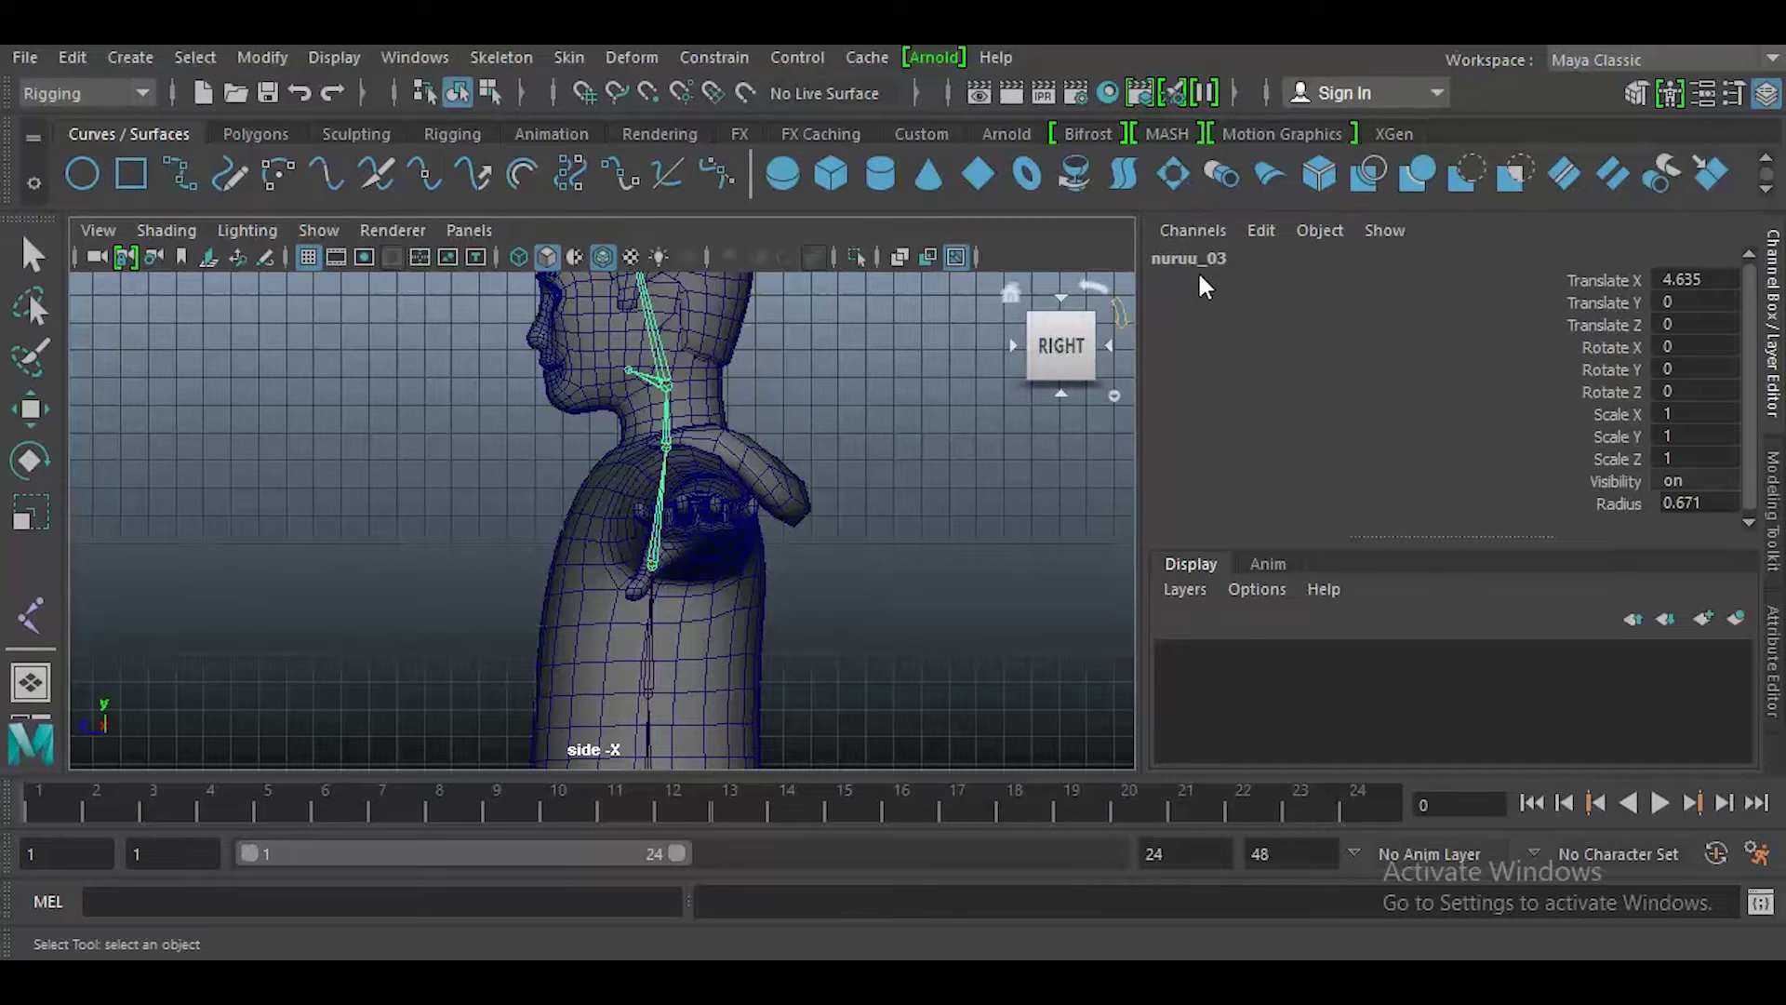
double_click(1224, 264)
type("tseel_03")
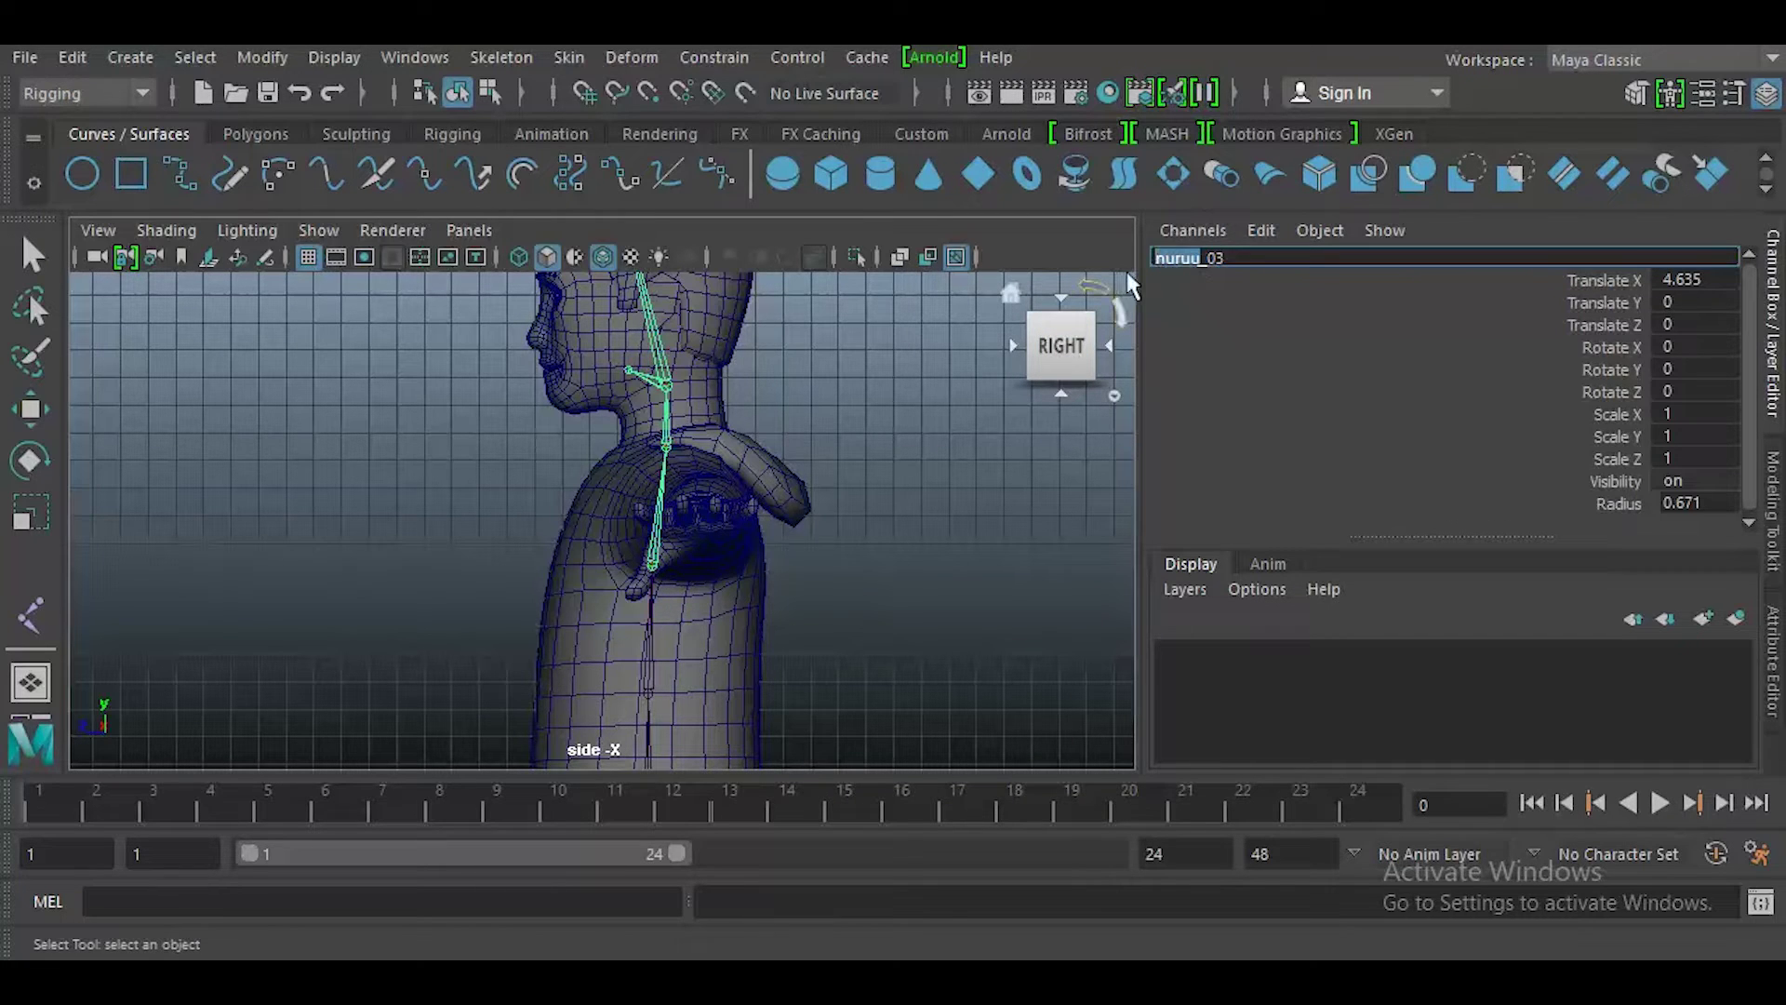
type("i")
key("Return")
- Rename the joint at the base of the neck as huzuu_01
key("w")
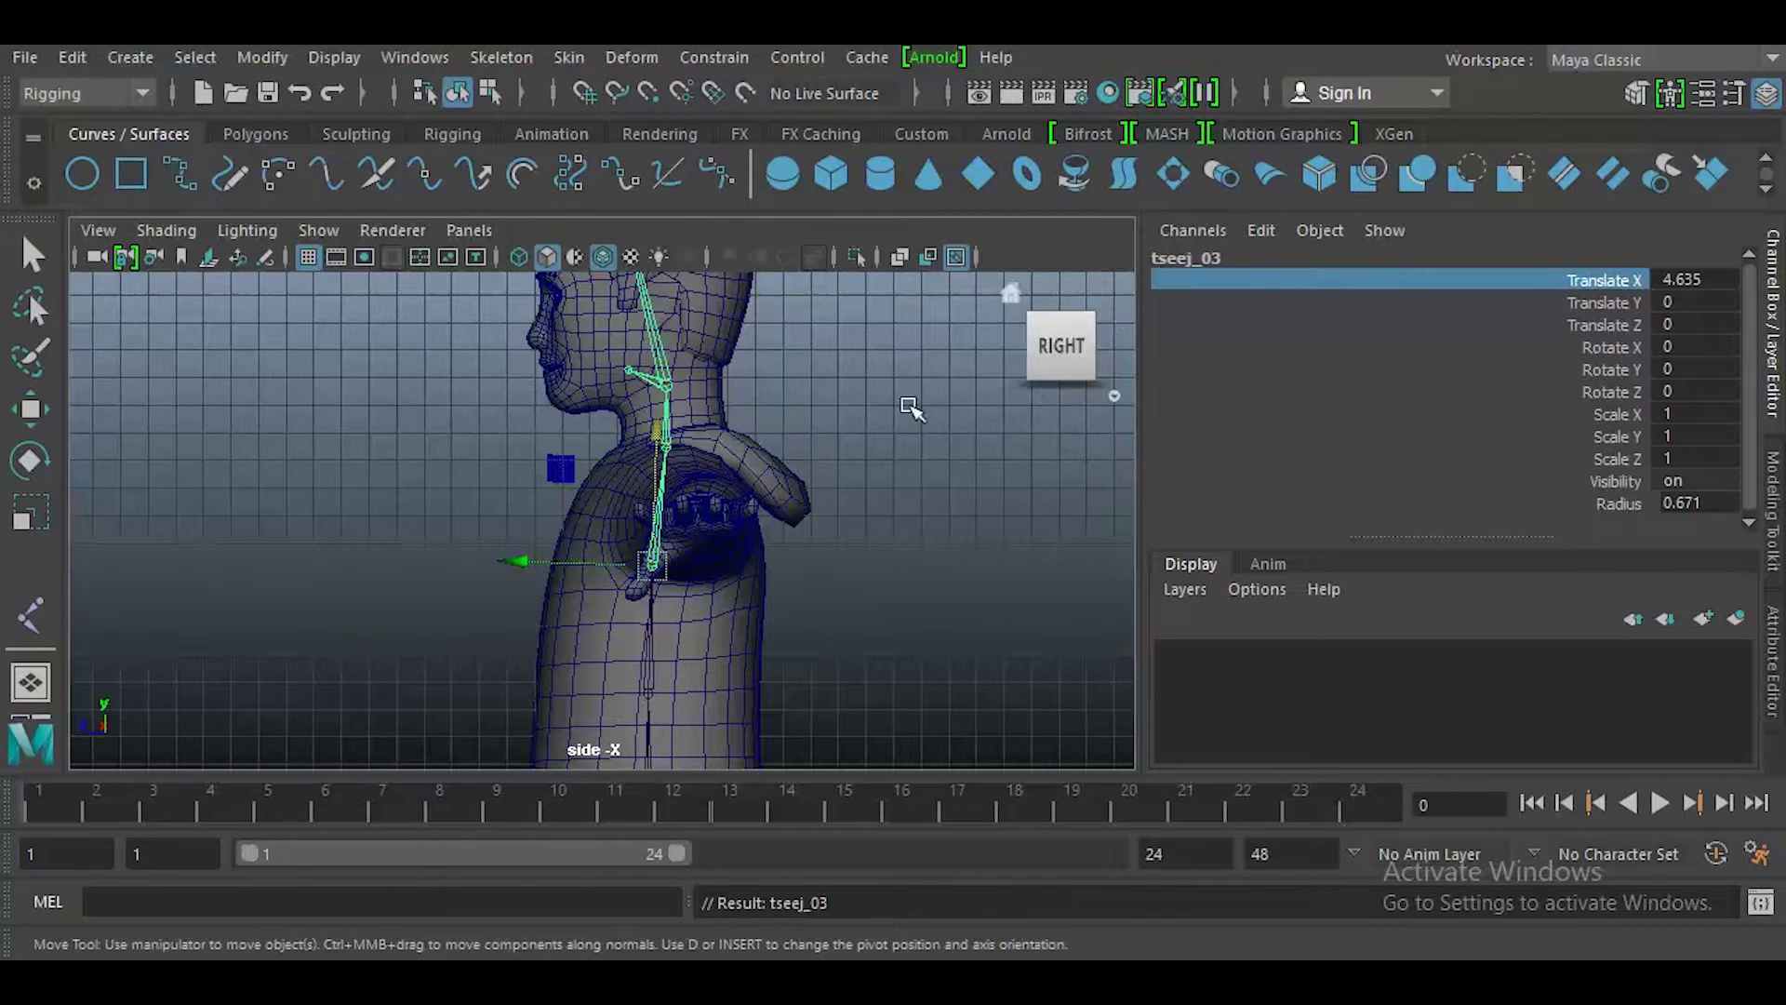
left_click(686, 451)
left_click(666, 445)
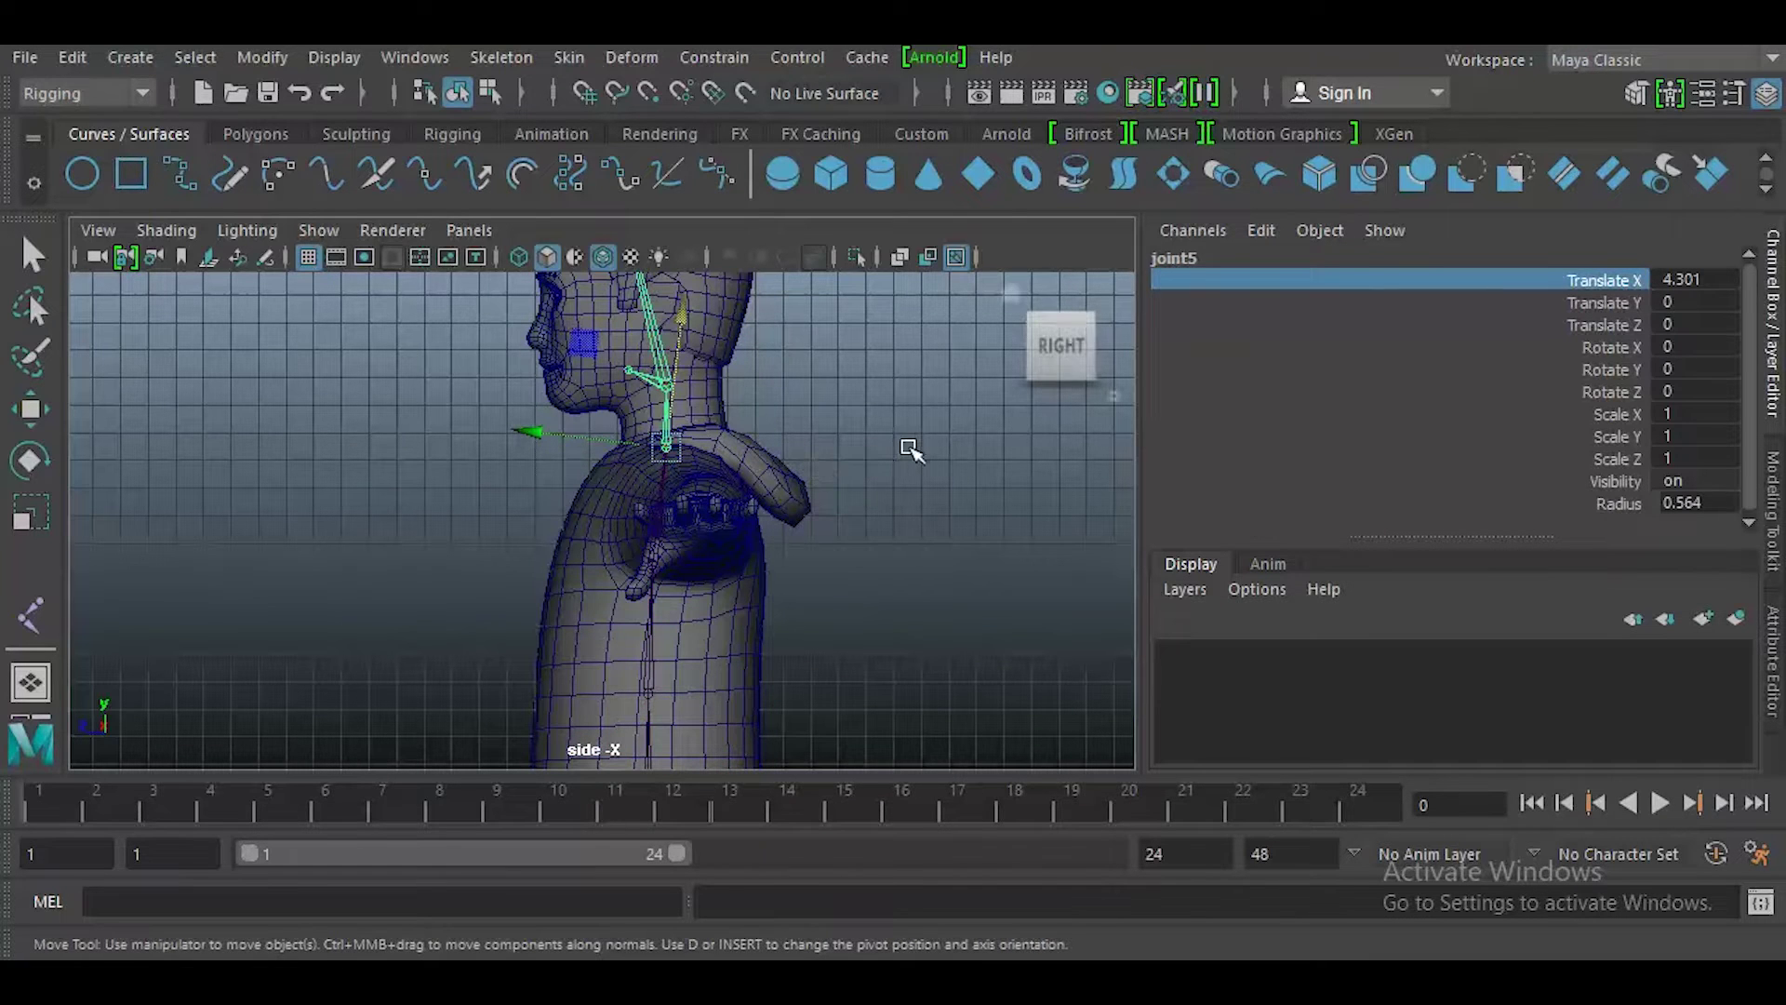
double_click(1183, 258)
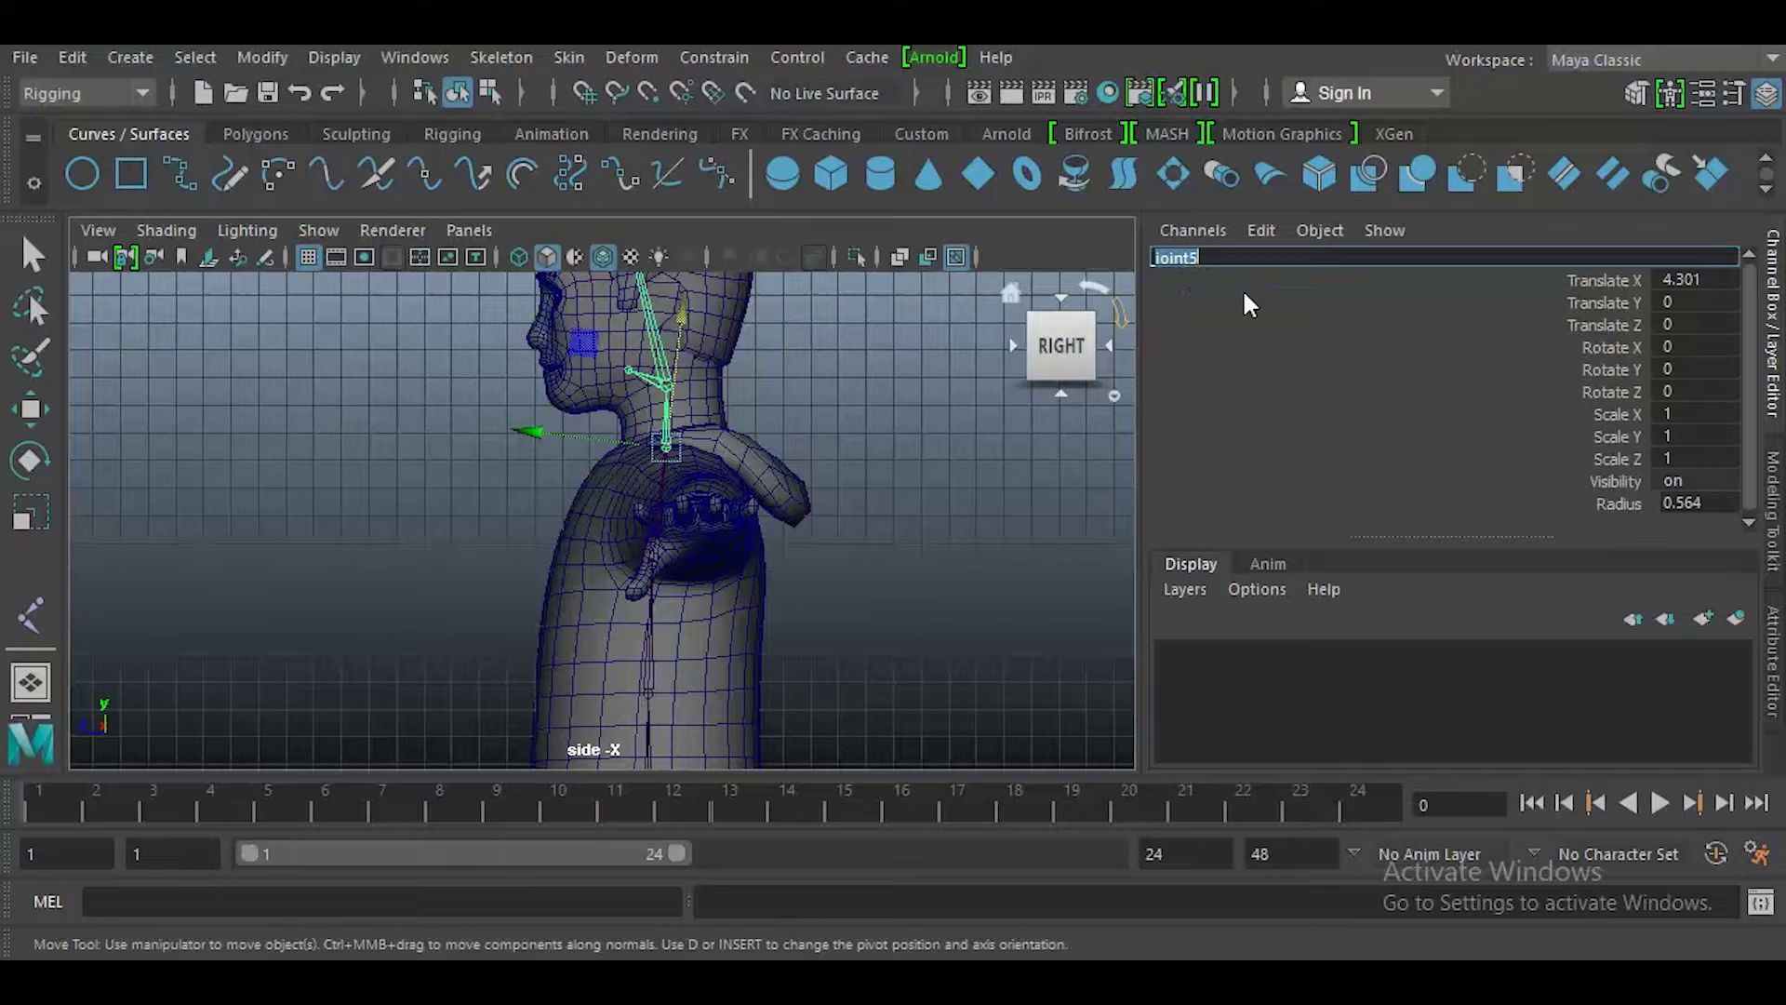
type("uzuu_01")
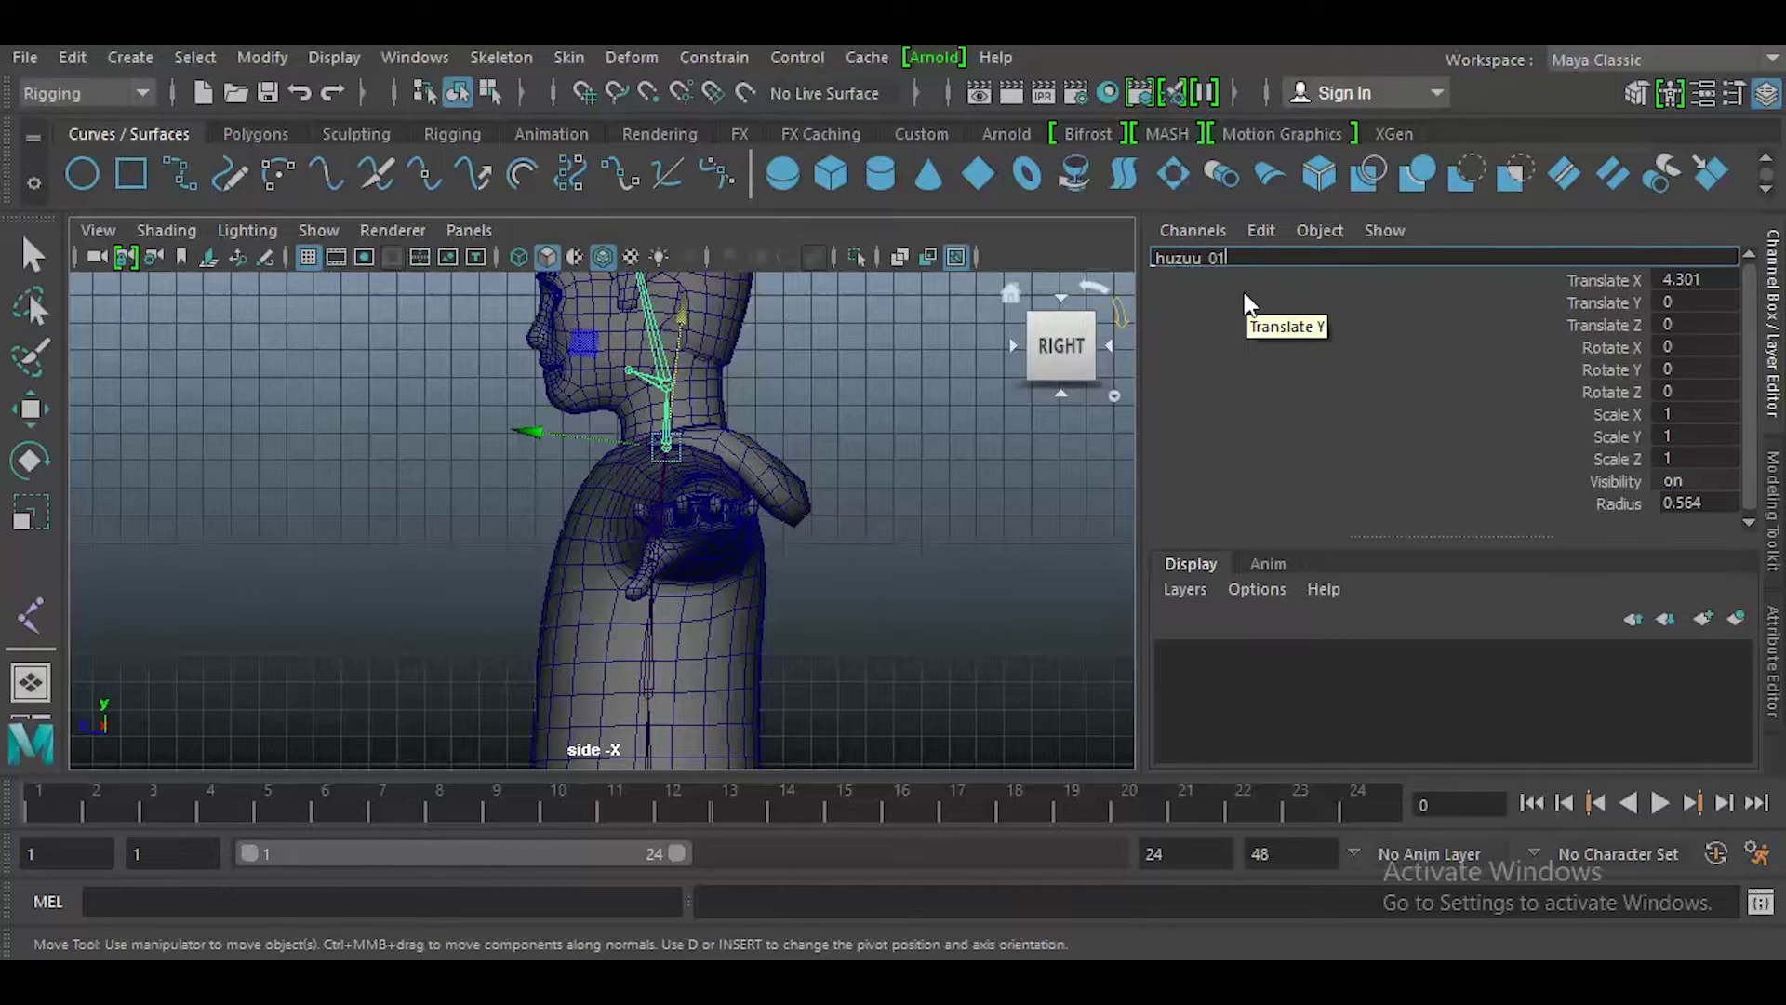
key("Return")
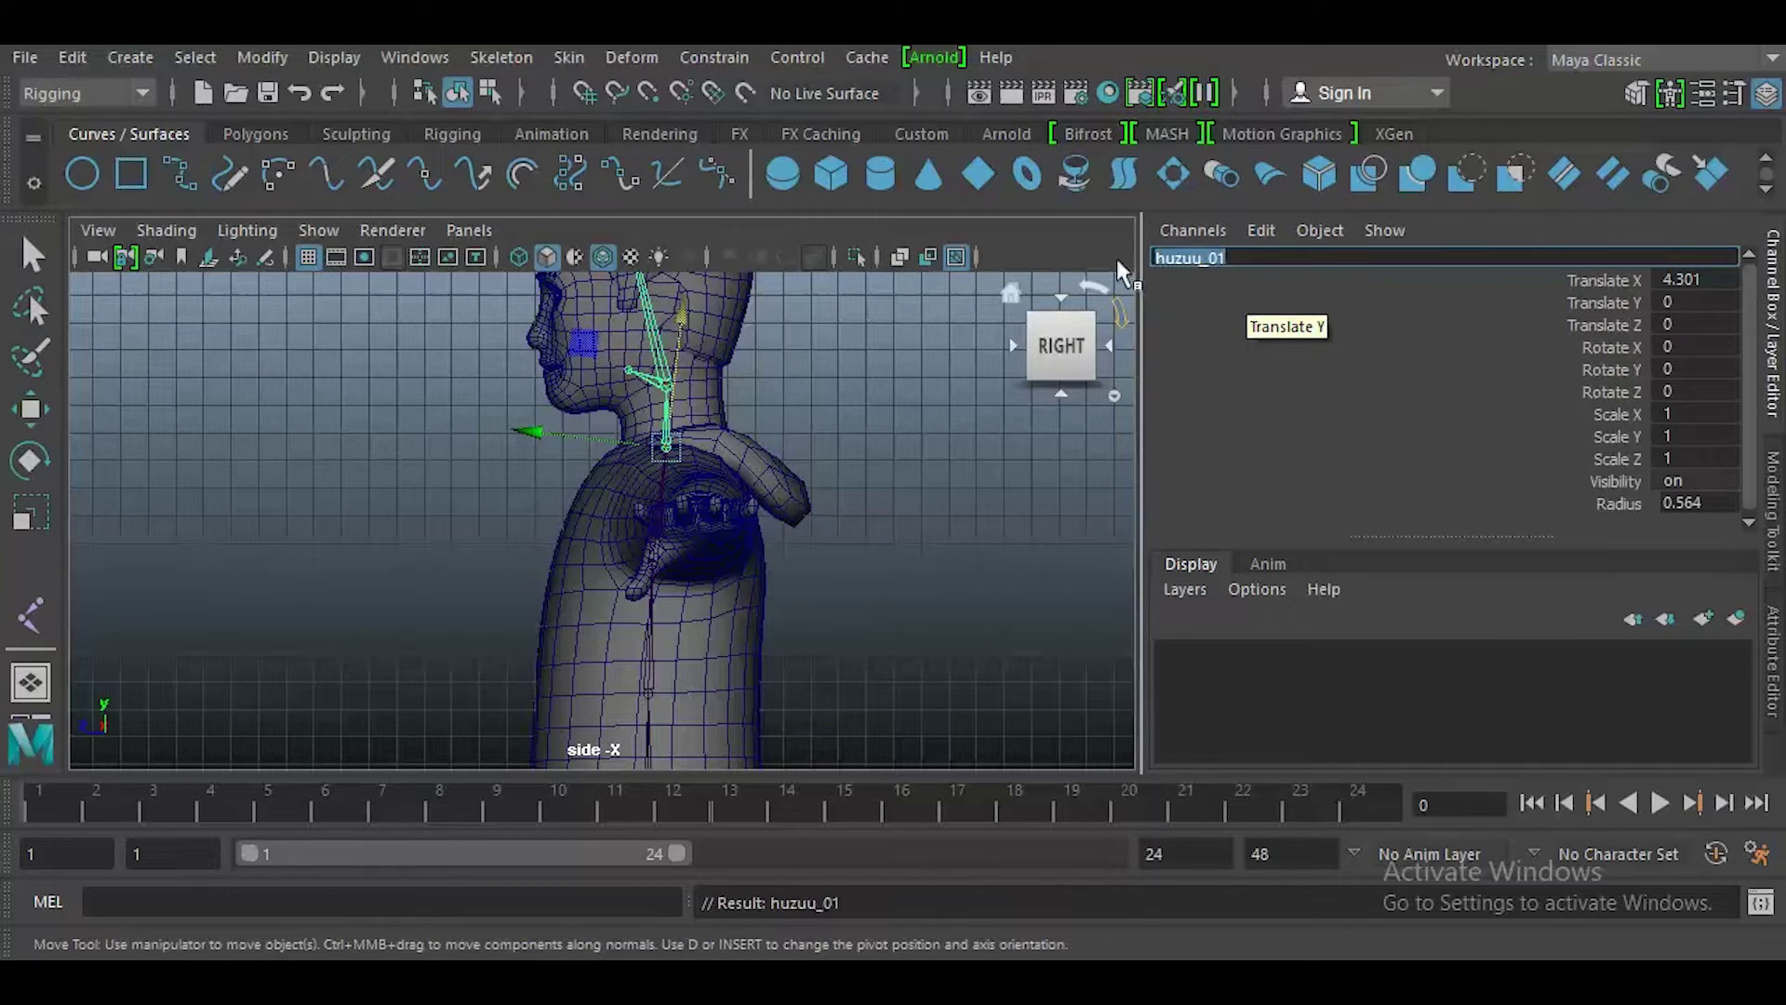
key("BackSpace")
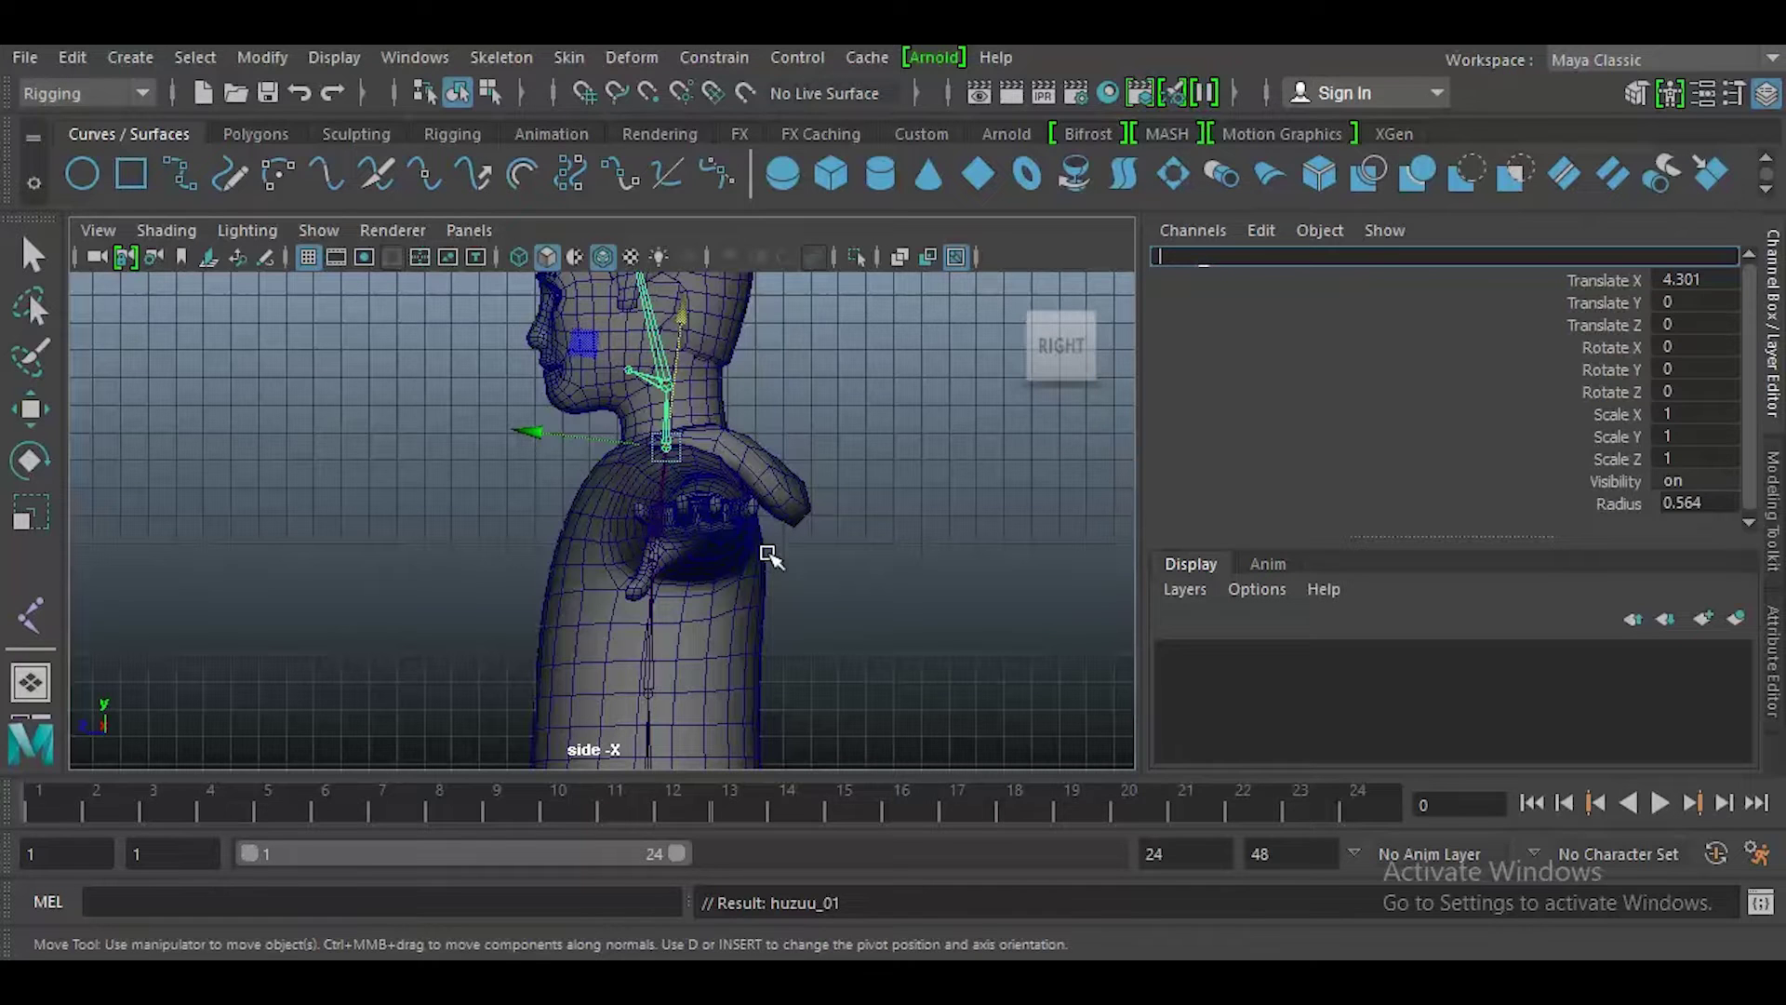
key("Return")
left_click(1179, 256)
key("q")
left_click(946, 498)
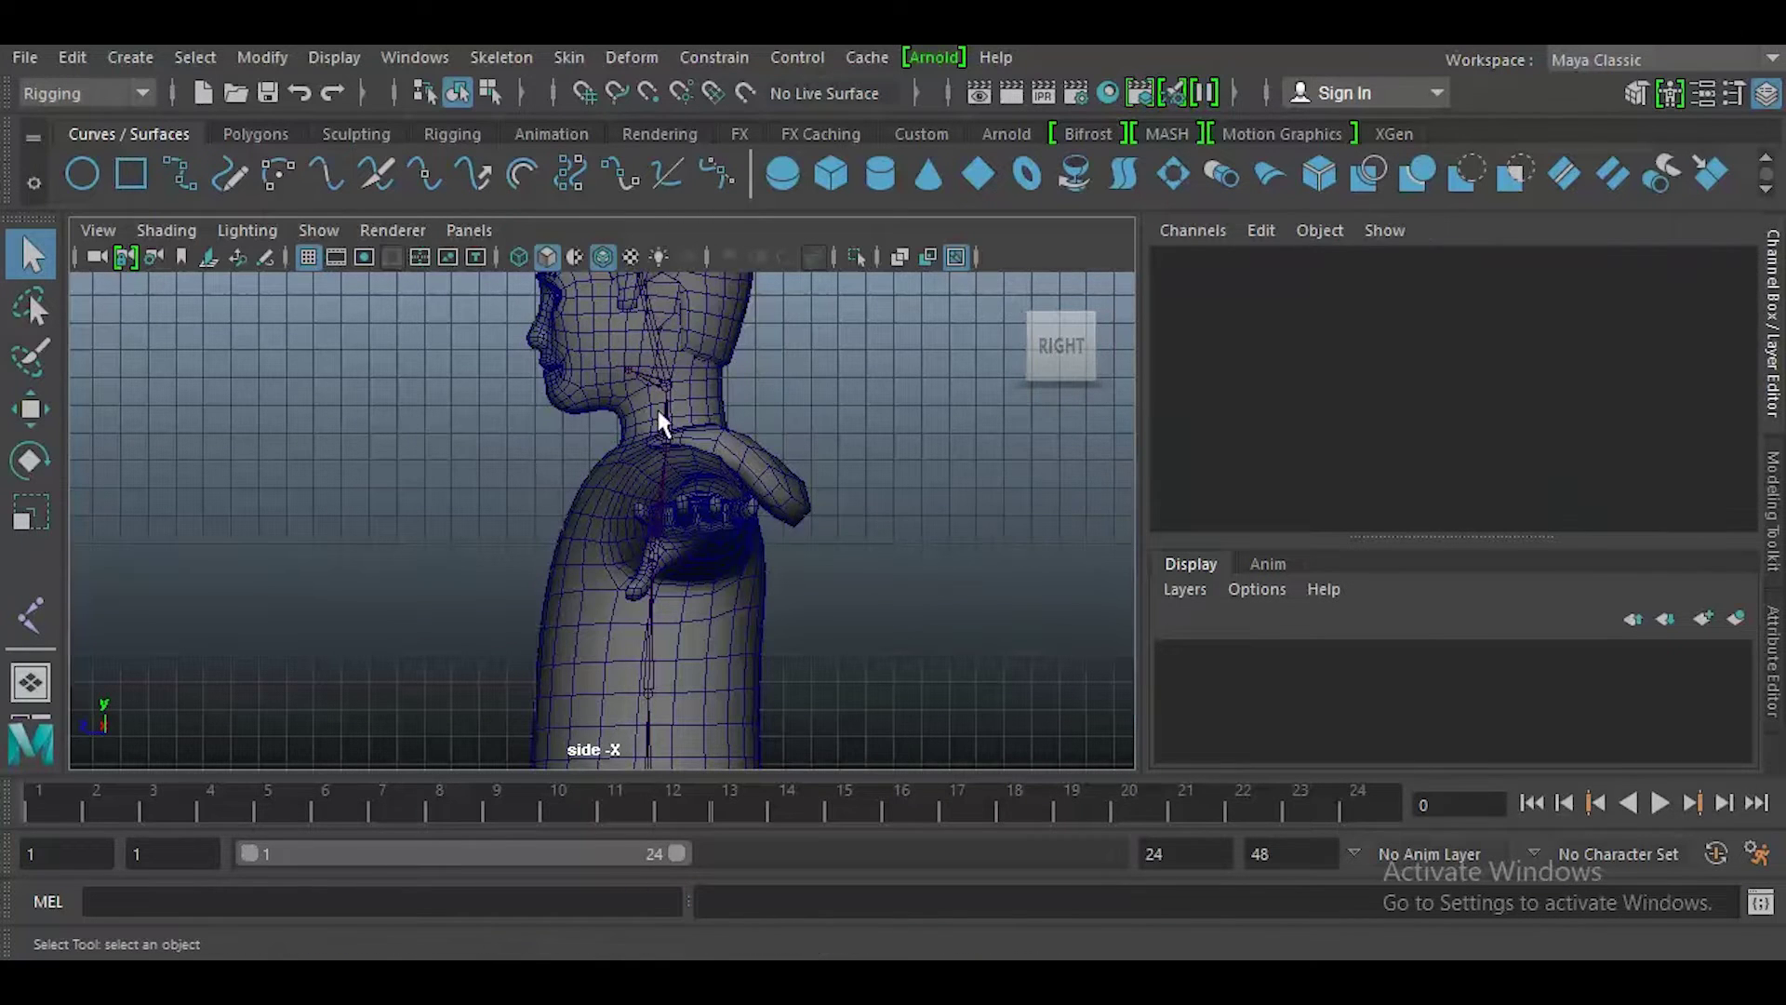
left_click(668, 416)
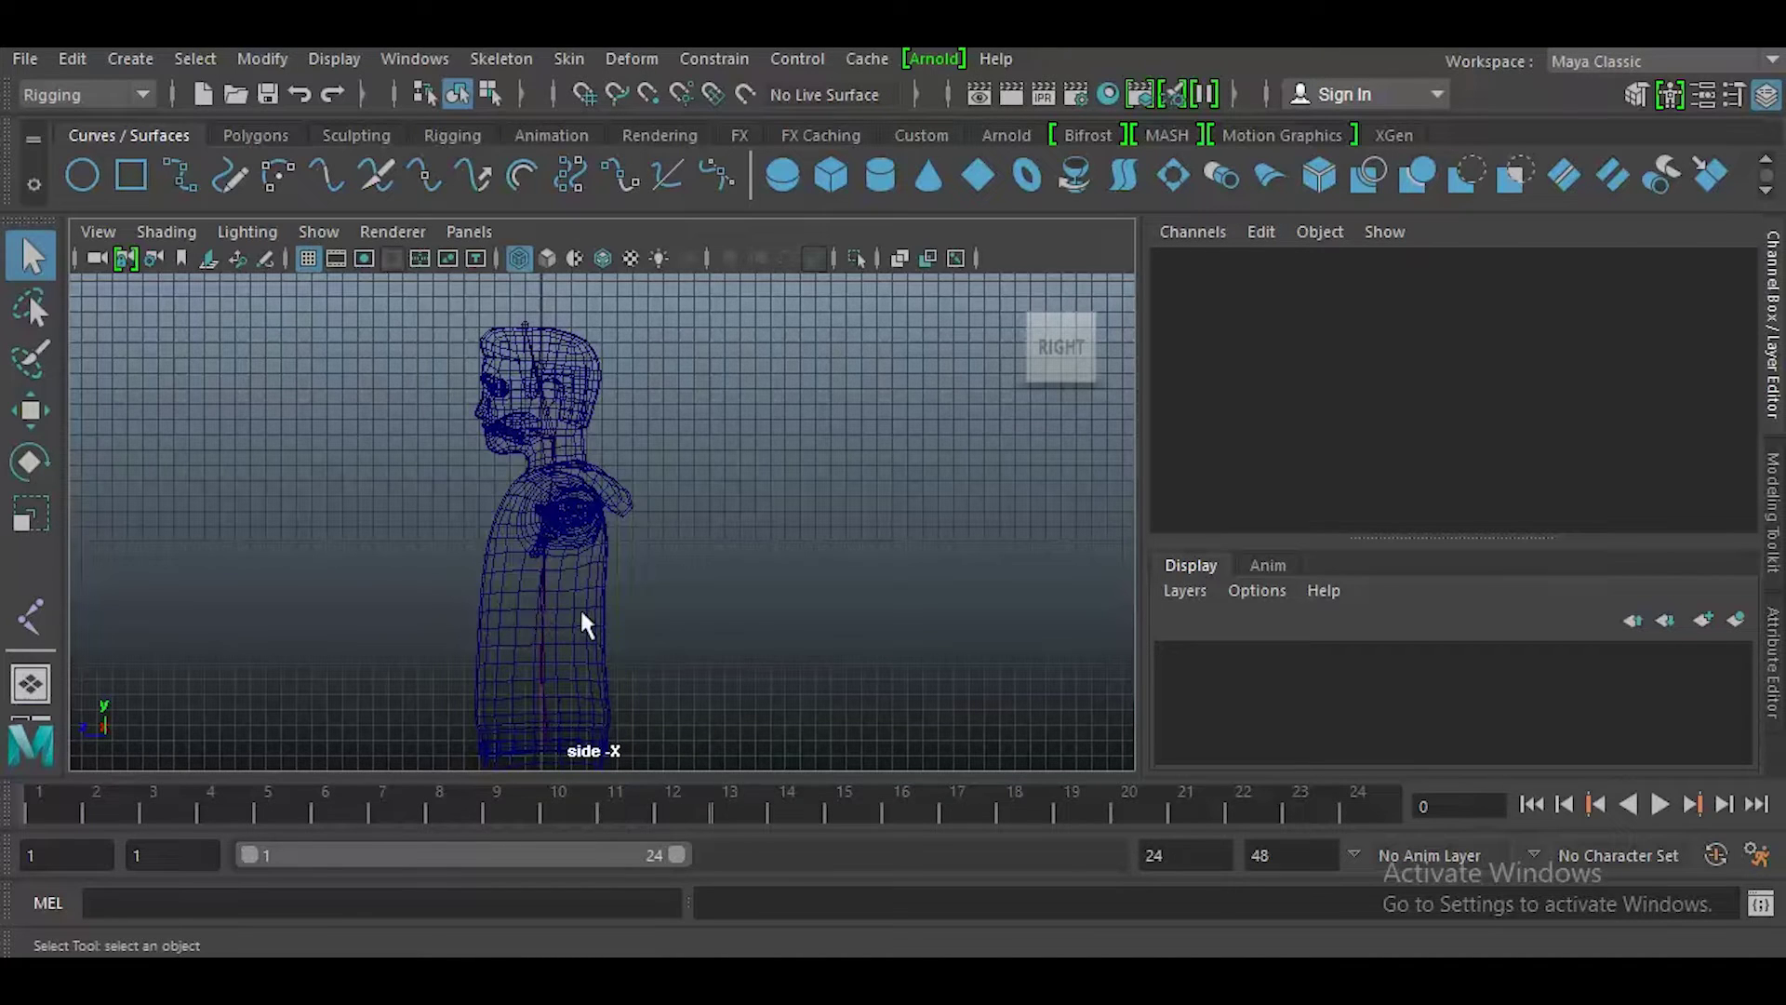
- In the front view, create a three-joint arm chain at the shoulder, elbow and wrist of the character's left arm
left_click(581, 613)
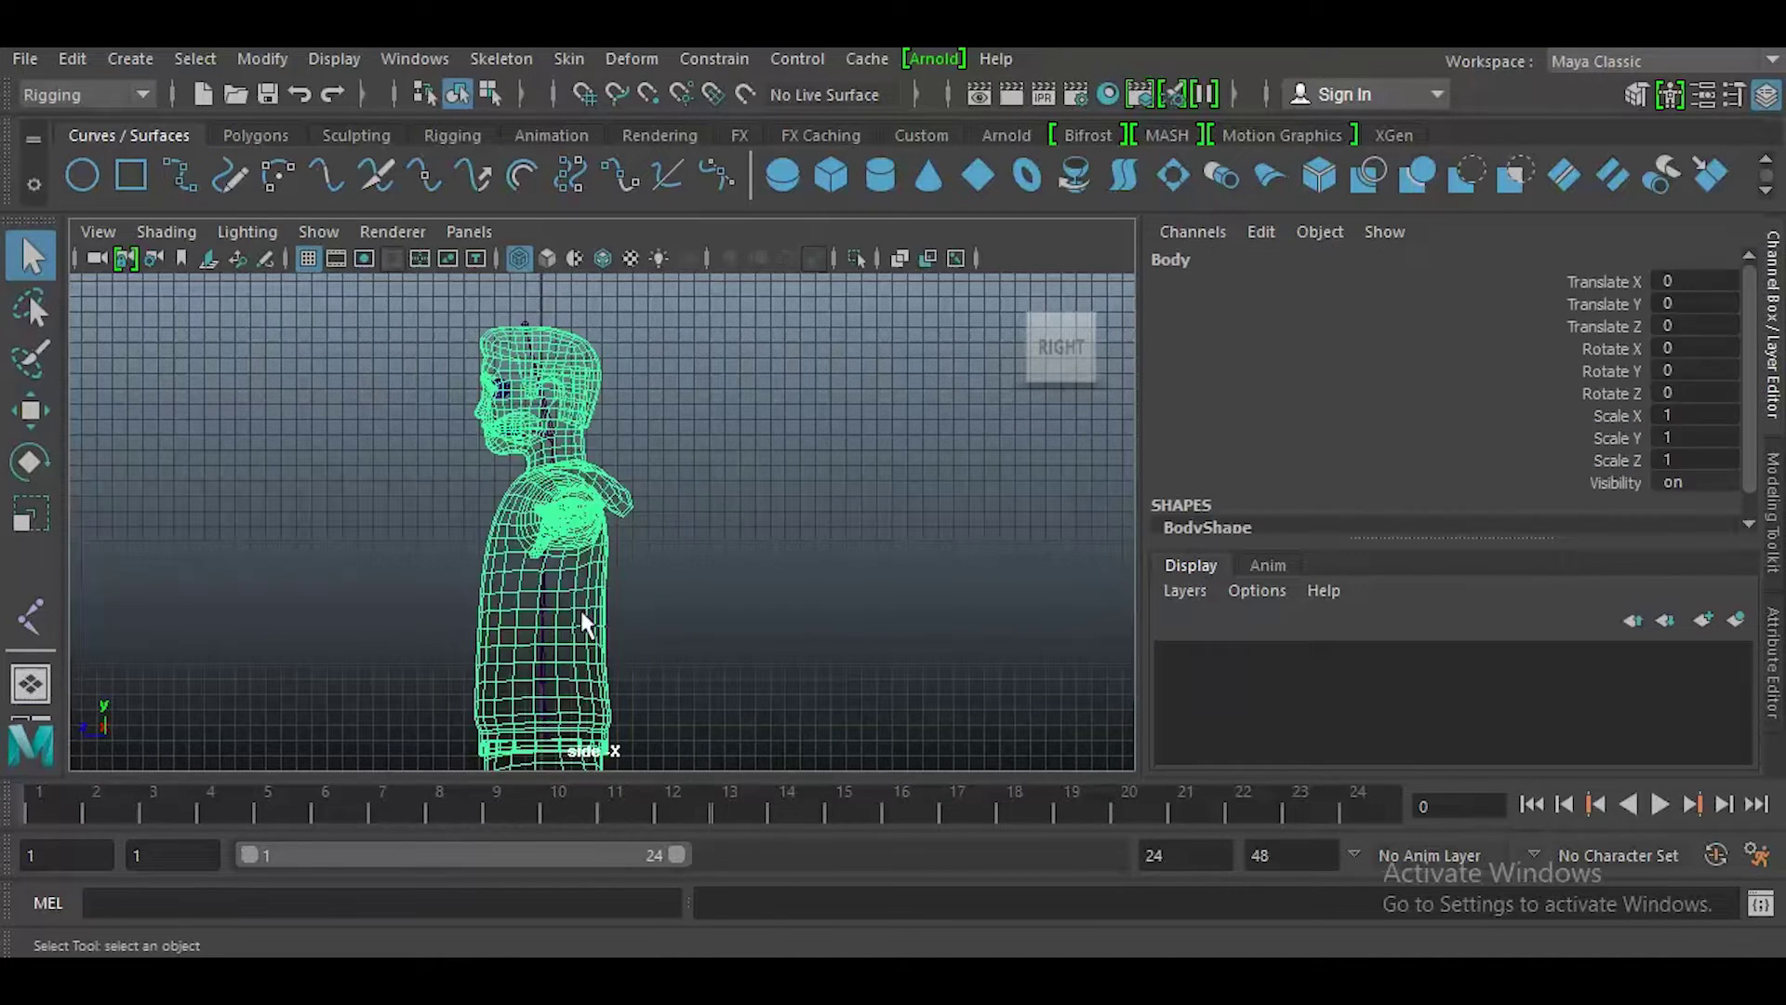
left_click(666, 613)
key("space")
left_click_drag(662, 607, 664, 687)
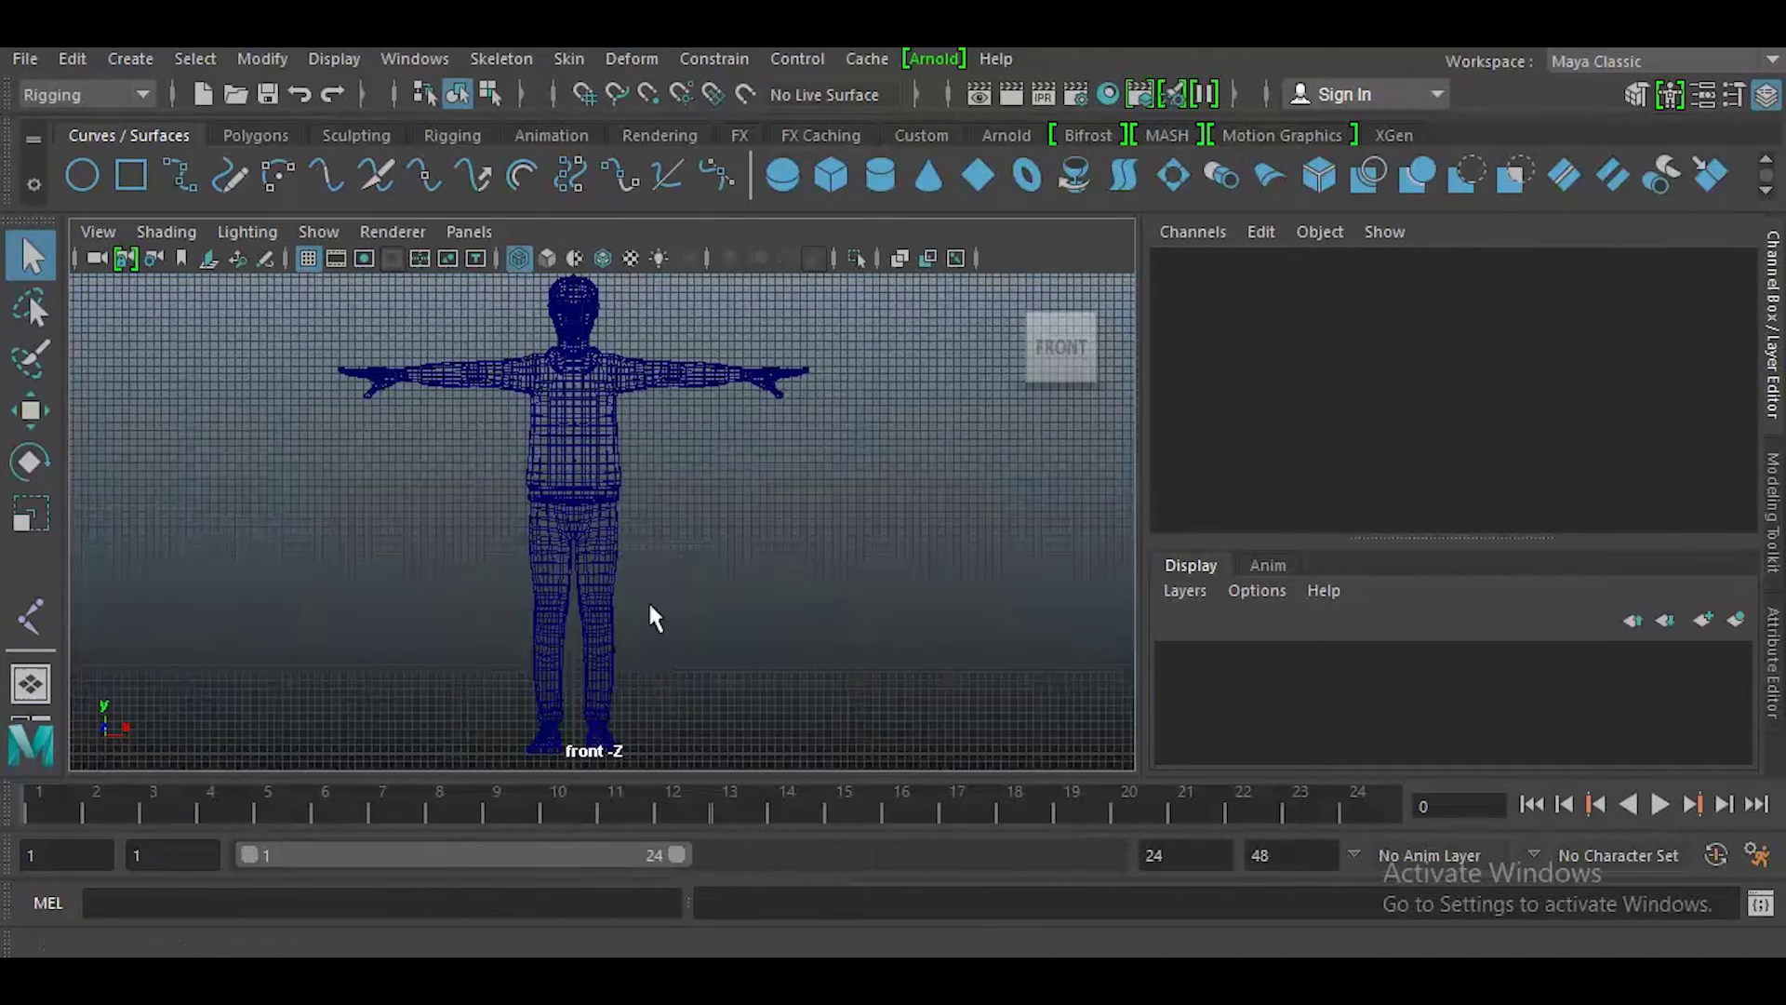
right_click_drag(325, 638, 912, 616, "alt")
right_click_drag(511, 627, 796, 636, "alt")
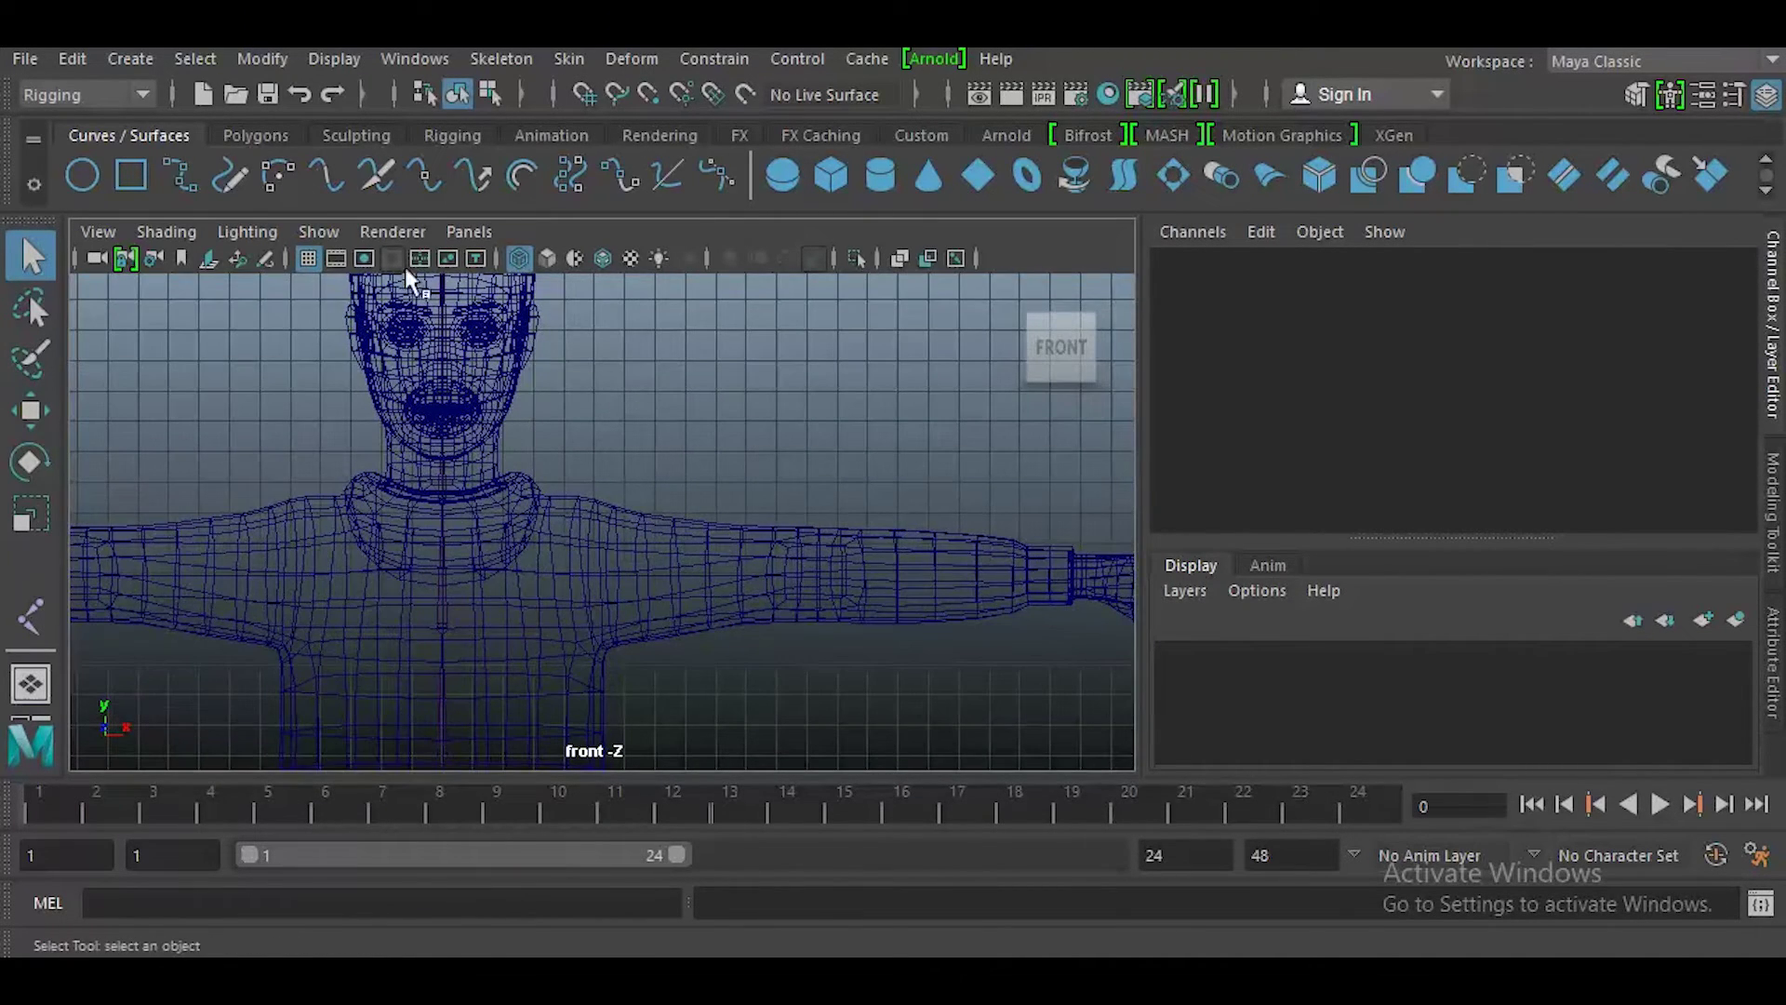
left_click(46, 610)
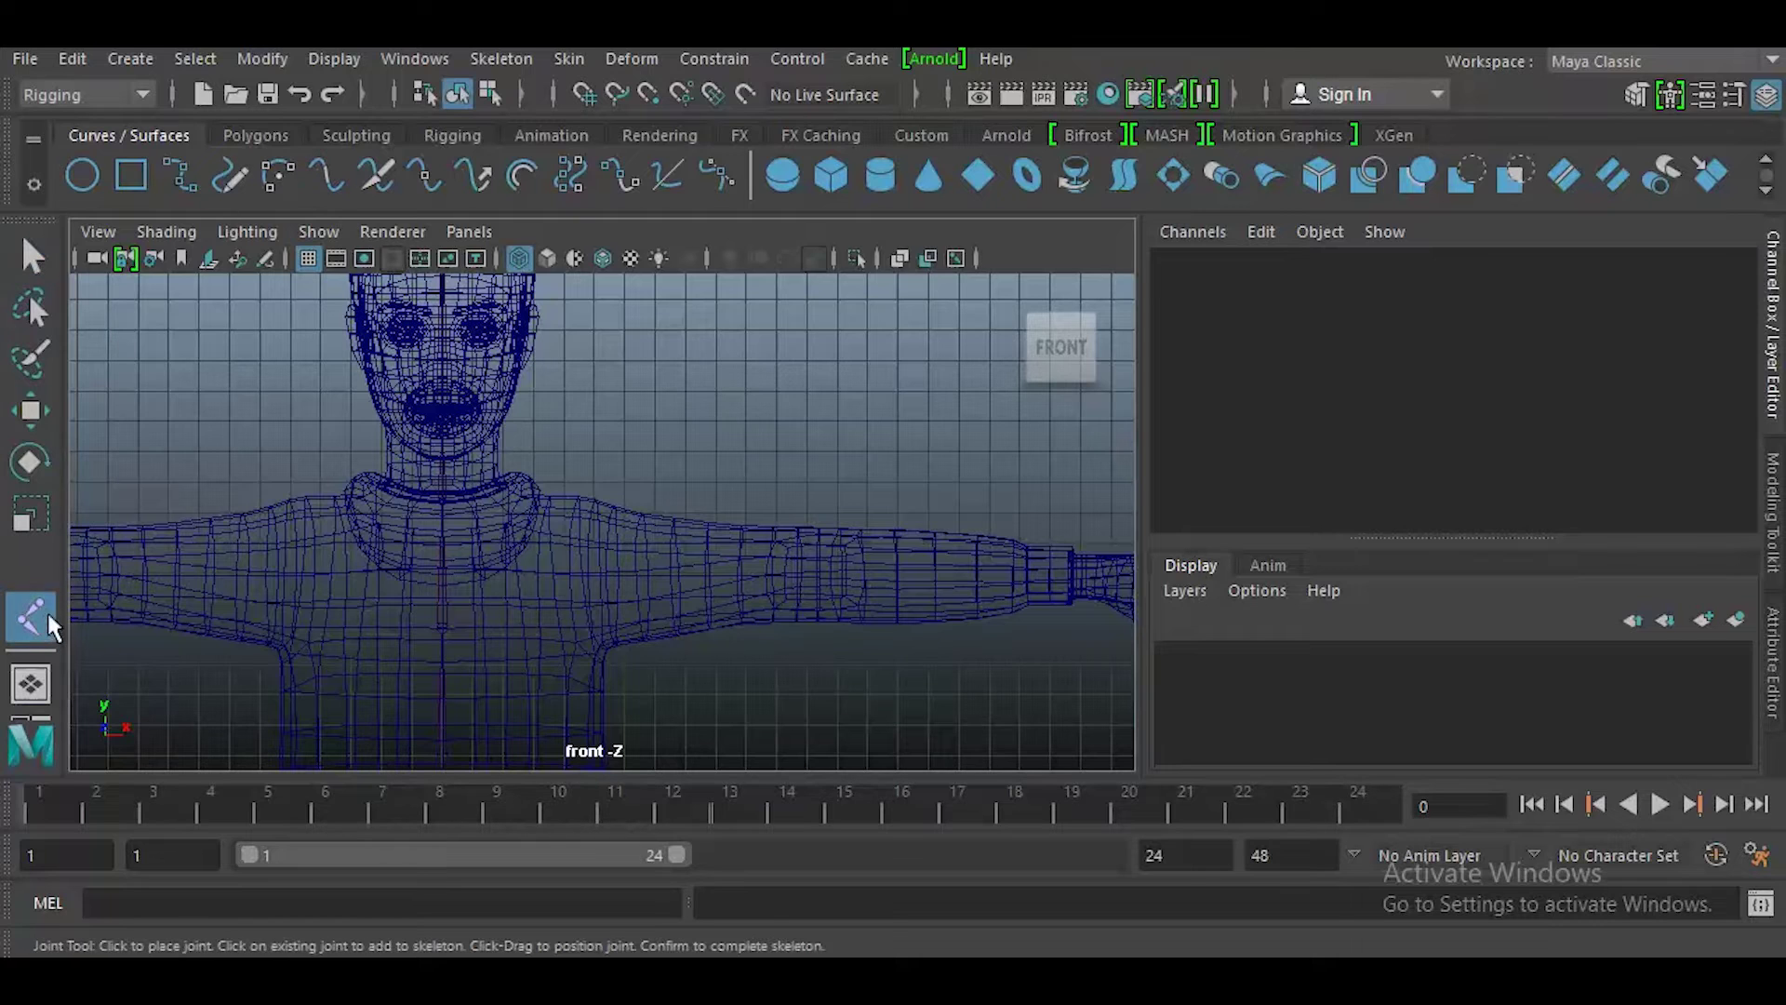
left_click(585, 575)
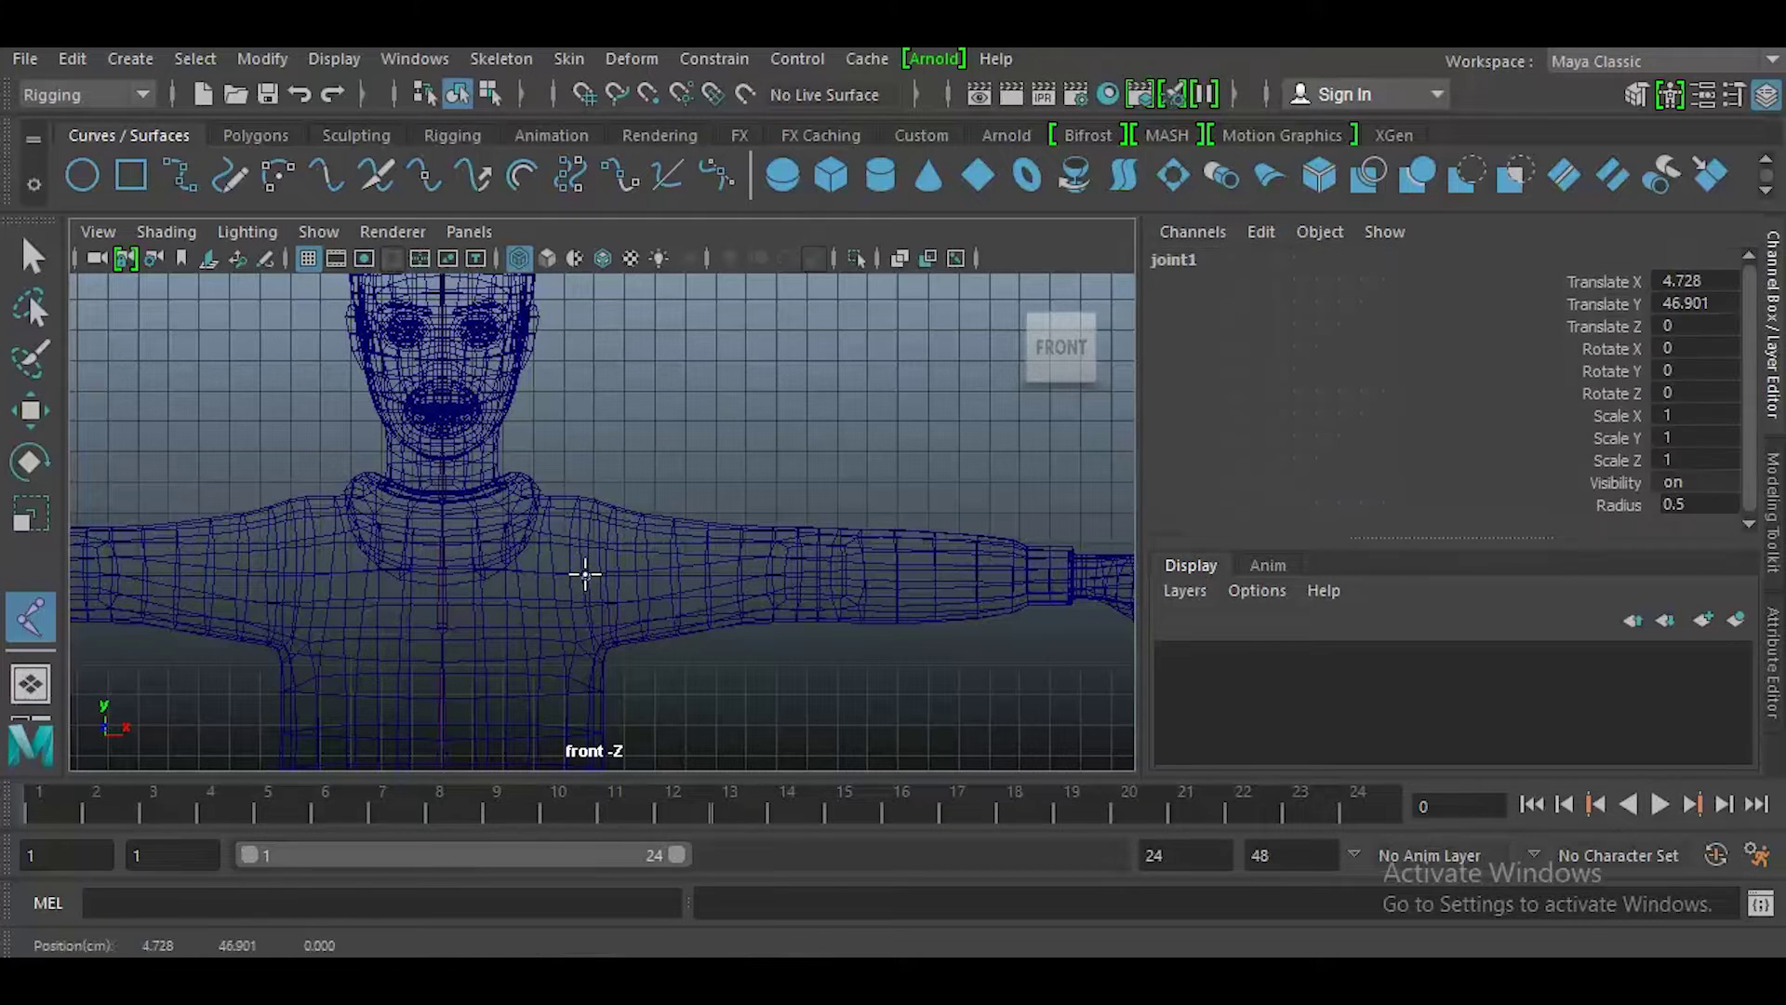
left_click(819, 574)
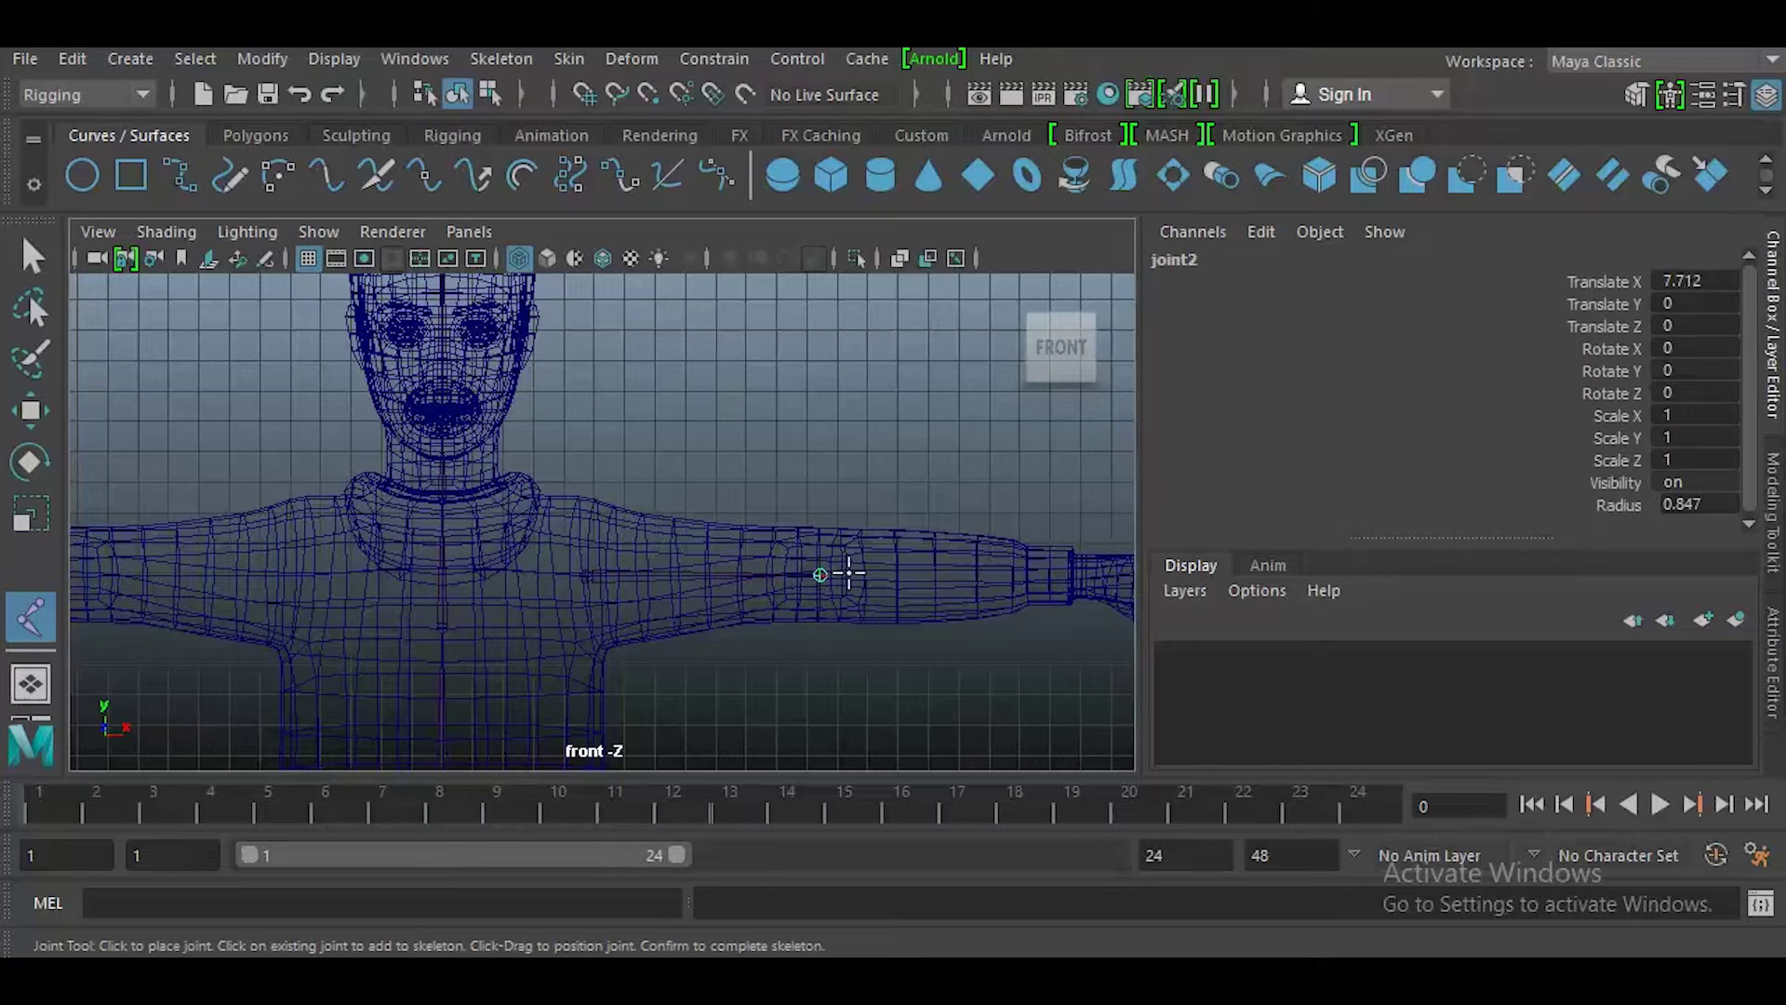
left_click(1027, 575)
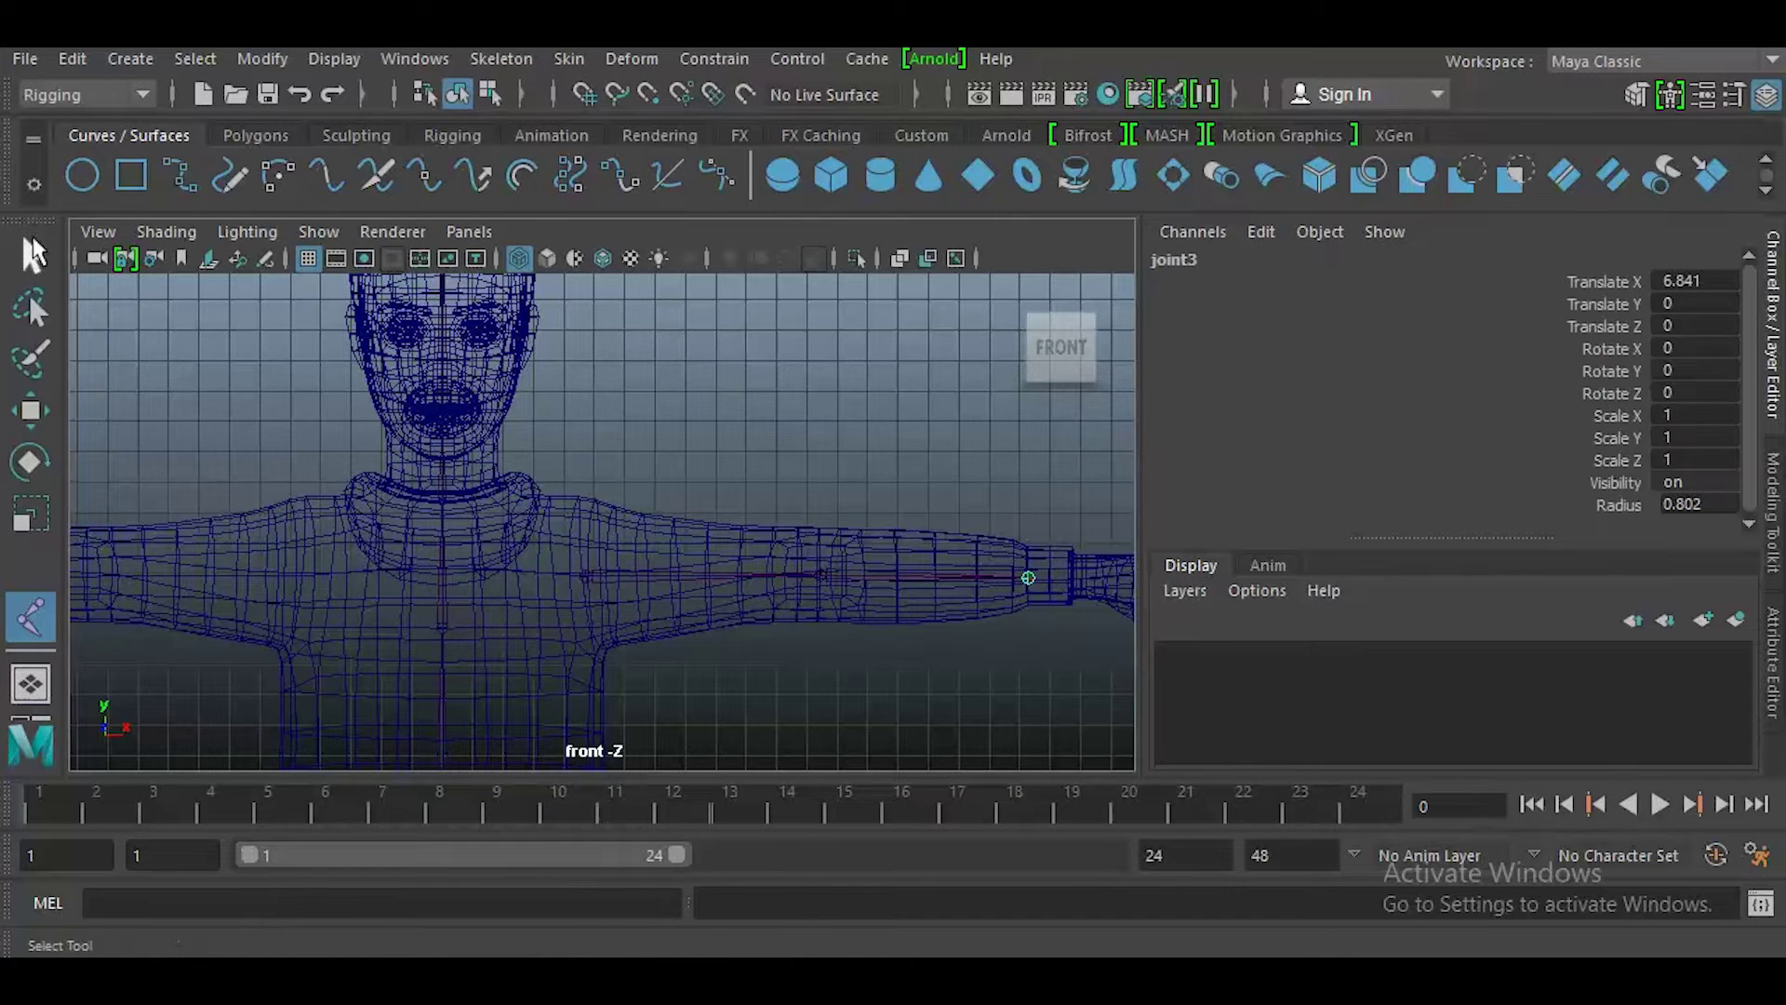
left_click(32, 259)
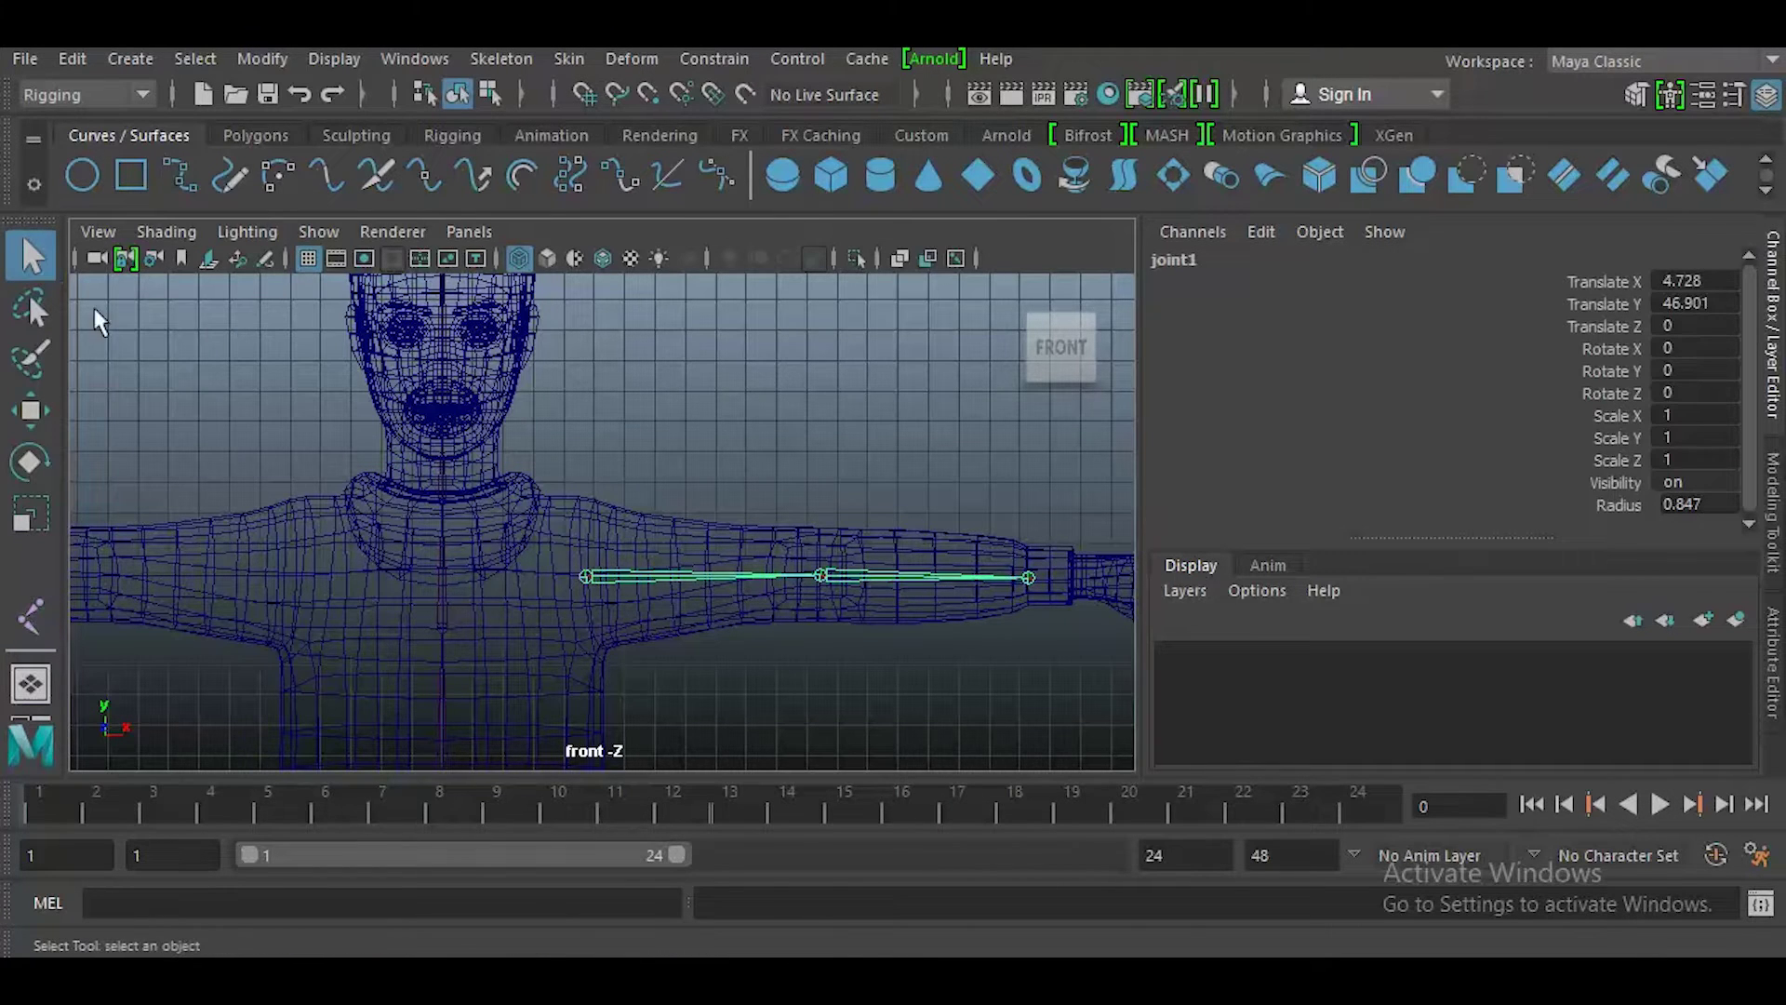
- In the top view, move the new arm chain by its shoulder joint to about -1.63 in Translate Z, inside the arm mesh
key("space")
left_click_drag(611, 677, 358, 668)
key("w")
key("space")
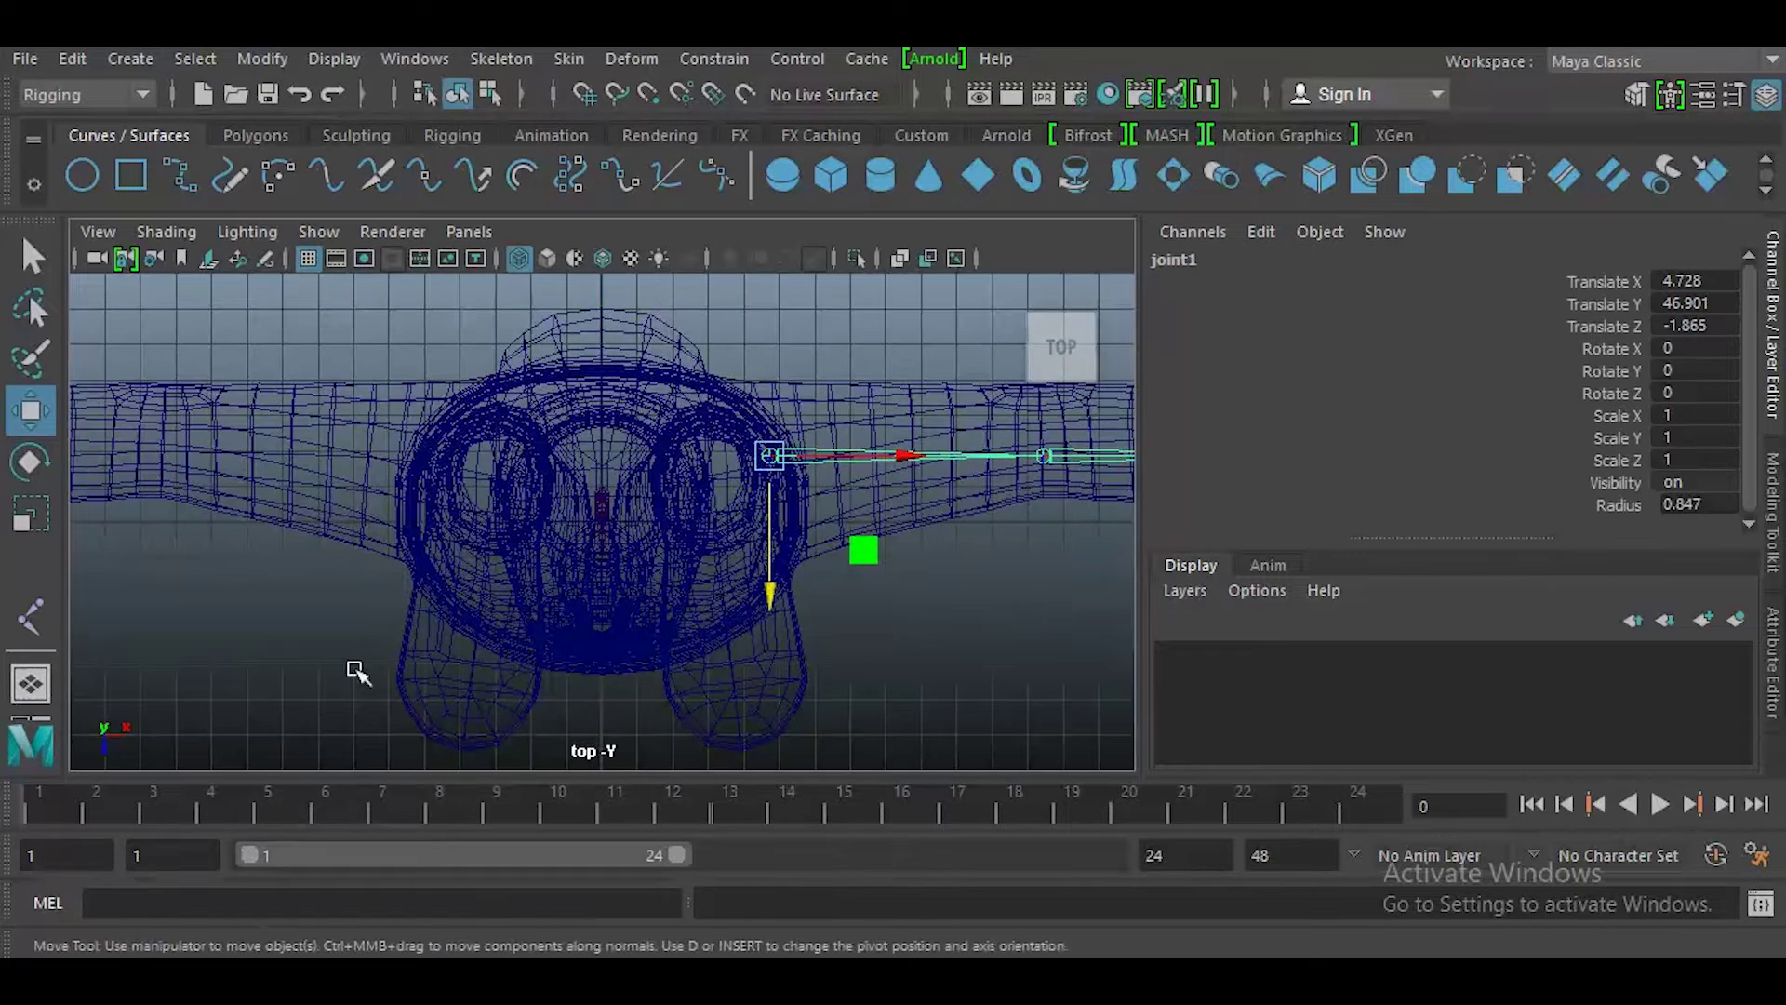
middle_click_drag(714, 610, 469, 632, "alt")
left_click_drag(499, 606, 500, 617)
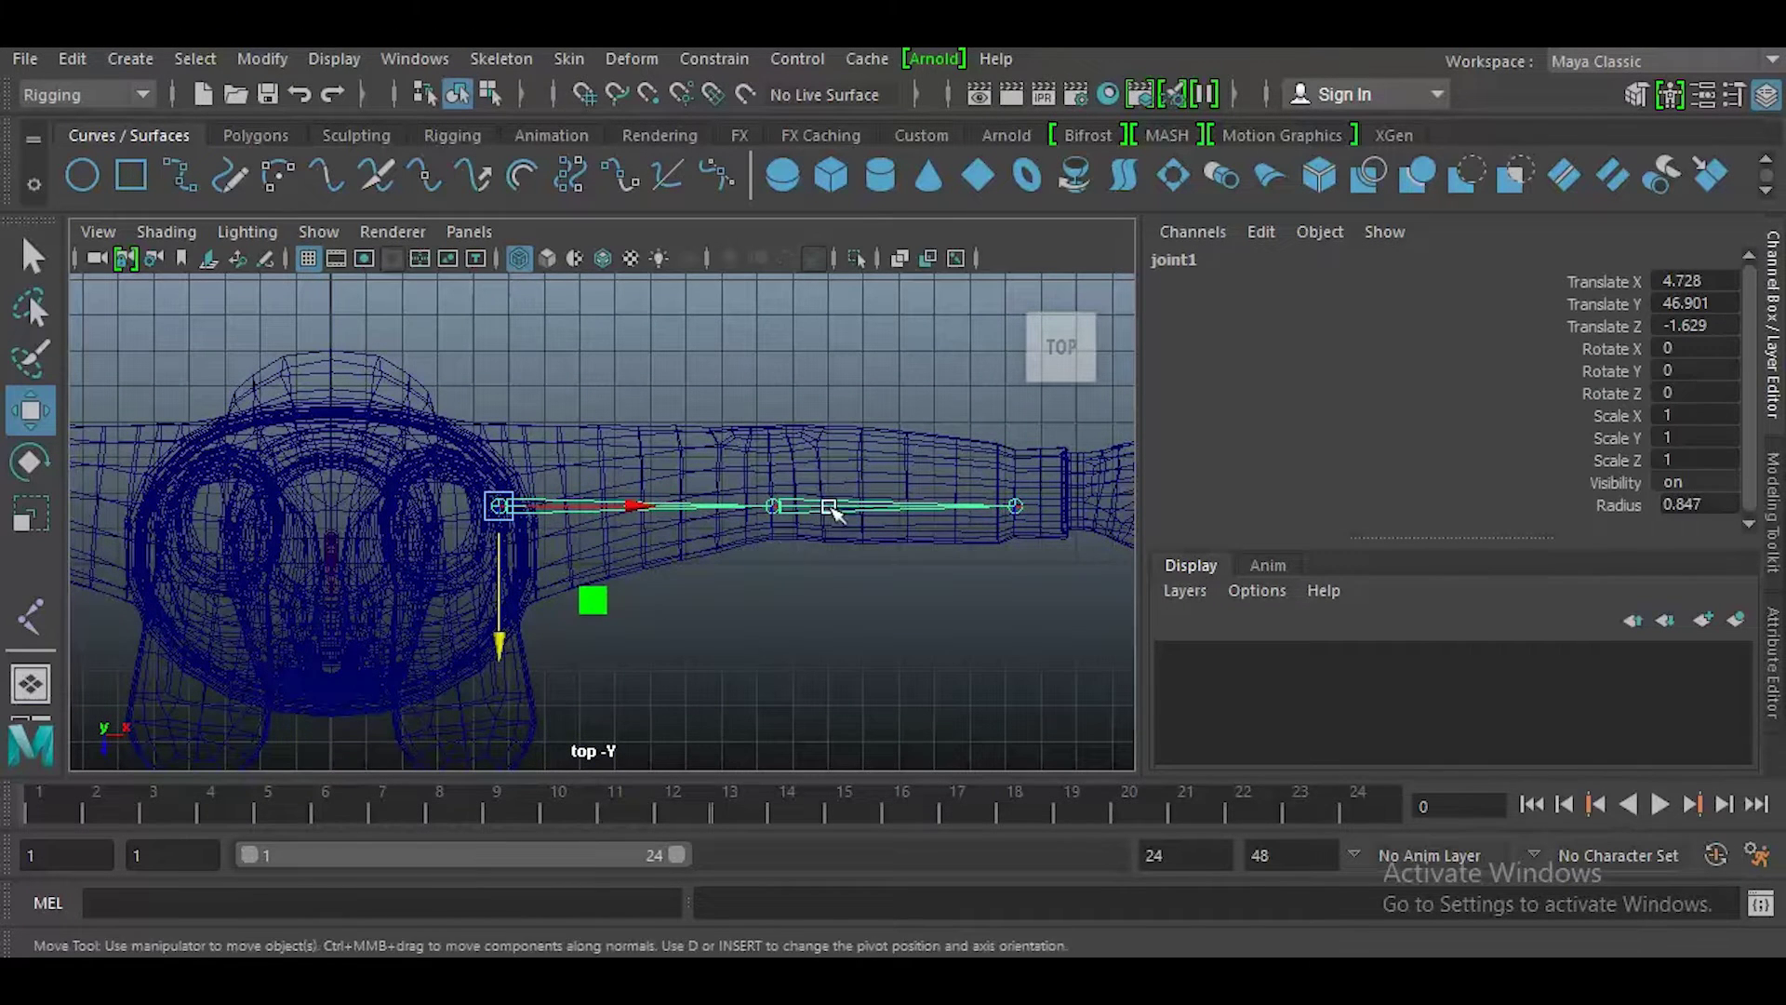
- Center the elbow and wrist joints in the arm, moving them to about -0.83 and 0.43 in Translate Z
left_click(773, 508)
left_click_drag(773, 610, 773, 578)
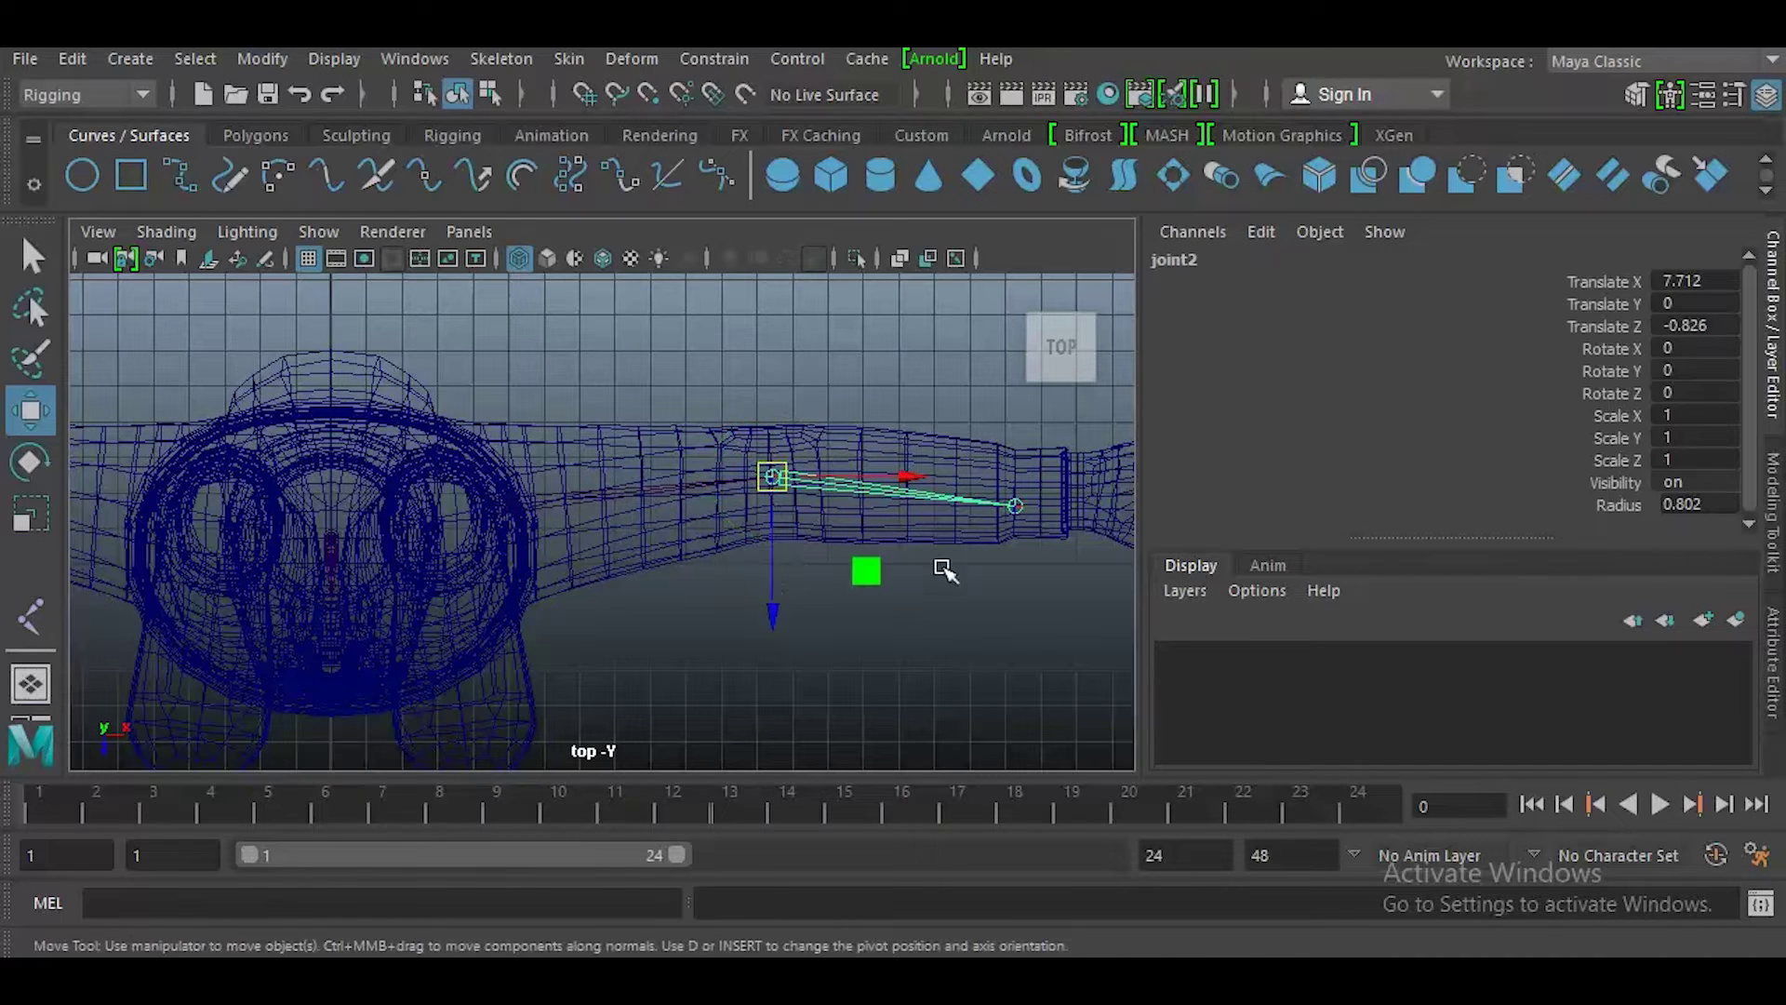
left_click(1018, 512)
left_click_drag(1017, 603, 1017, 581)
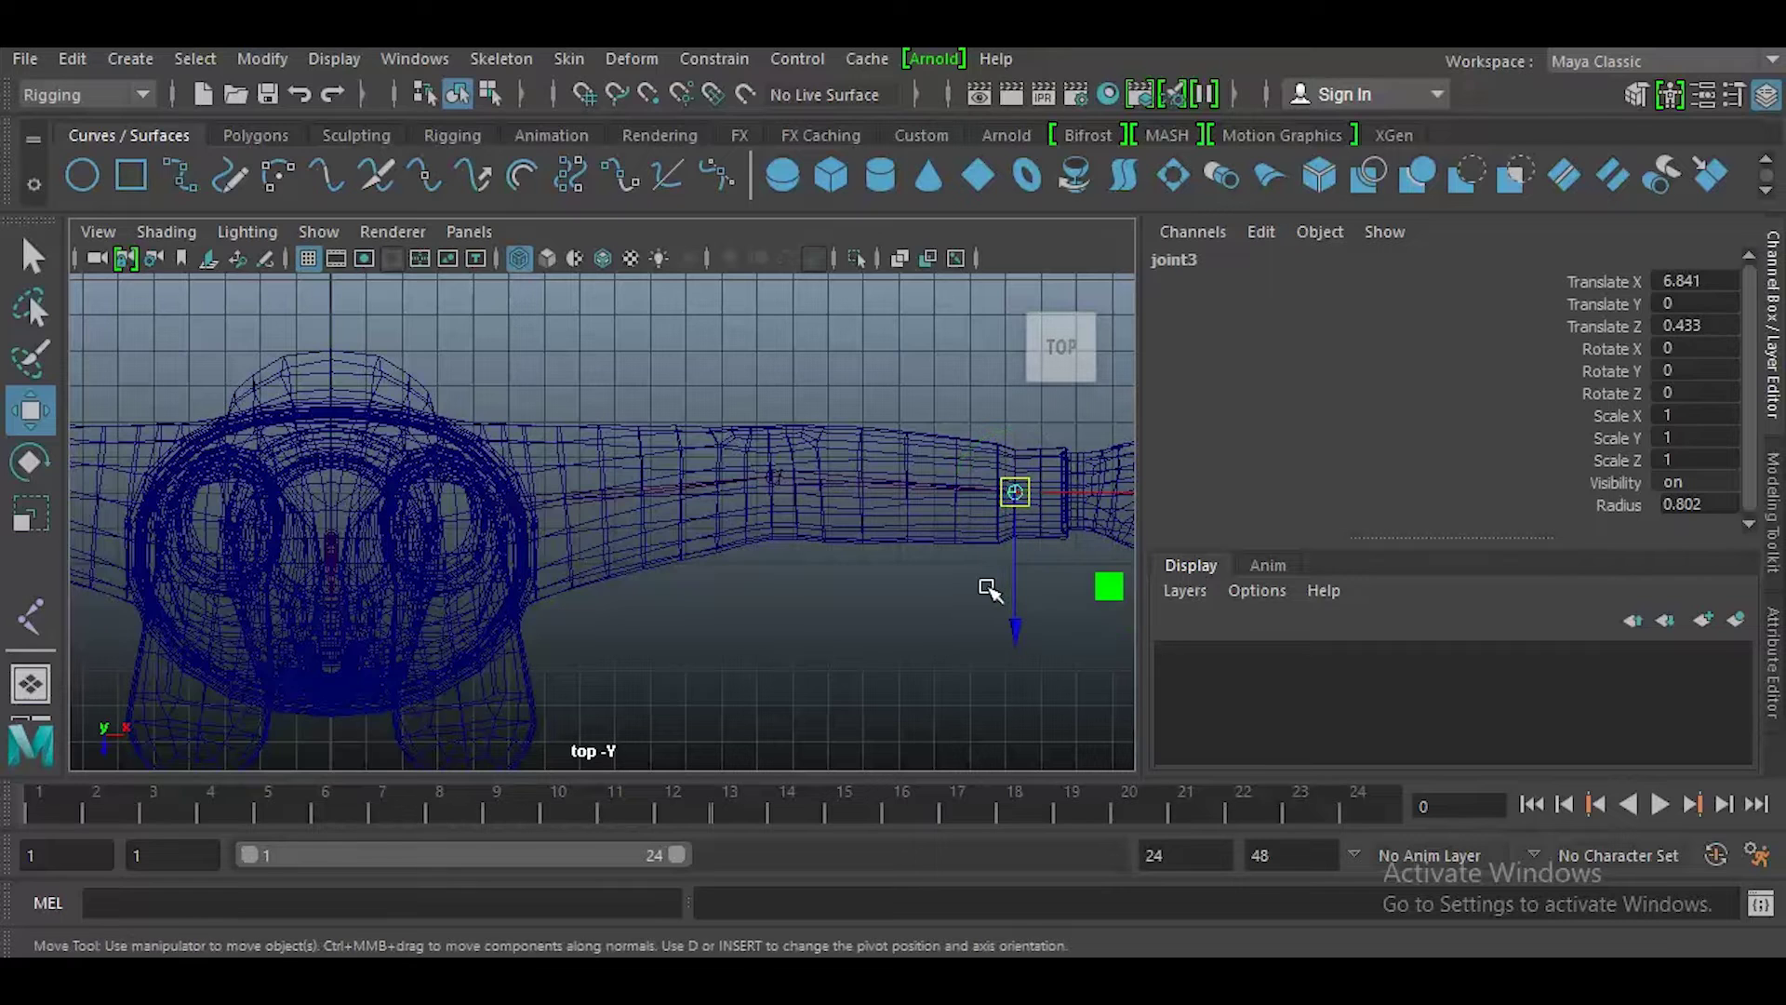
middle_click_drag(949, 605, 822, 621, "alt")
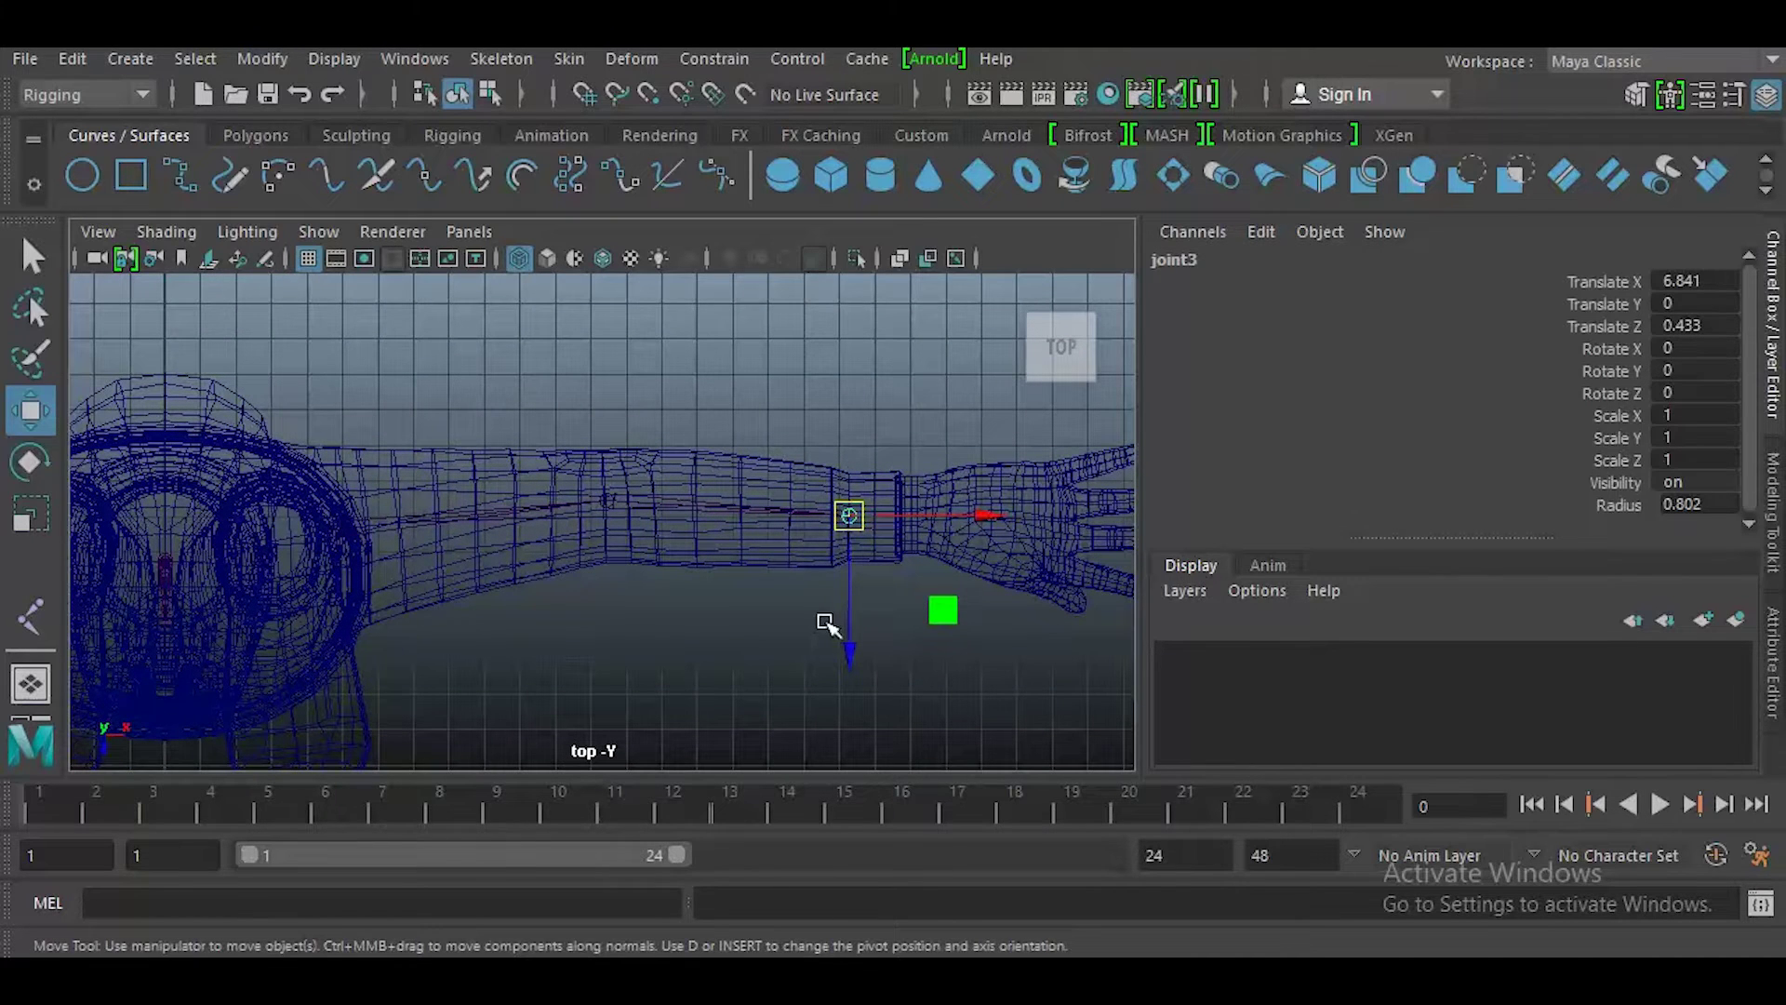
- Move the wrist joint of the left arm to about 6.88 in Translate X
key("d")
left_click_drag(948, 516, 955, 517)
- In the top view, turn on snapping to projected center and create a four-joint chain along the left hand's little finger
middle_click_drag(691, 607, 379, 638, "alt")
right_click_drag(378, 638, 588, 630, "alt")
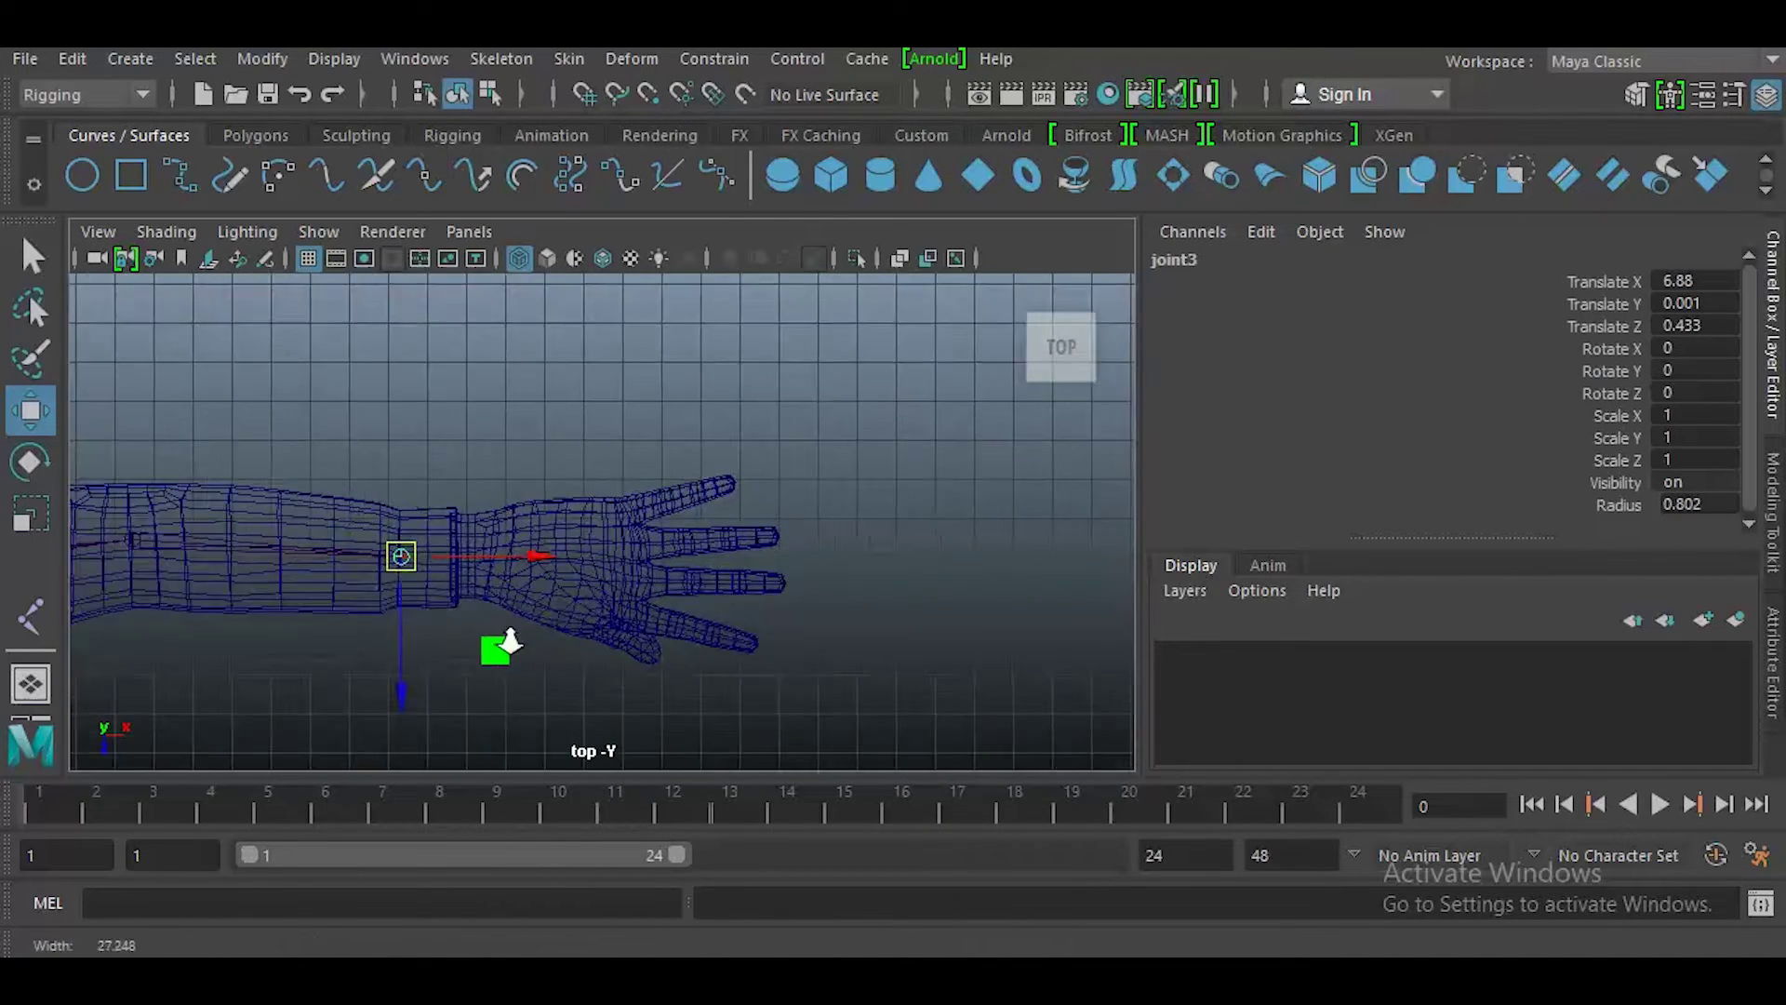
right_click_drag(483, 614, 589, 587, "alt")
mouse_move(590, 587)
middle_mouse_down("alt")
mouse_move(495, 619)
mouse_move(555, 591)
middle_mouse_up("alt")
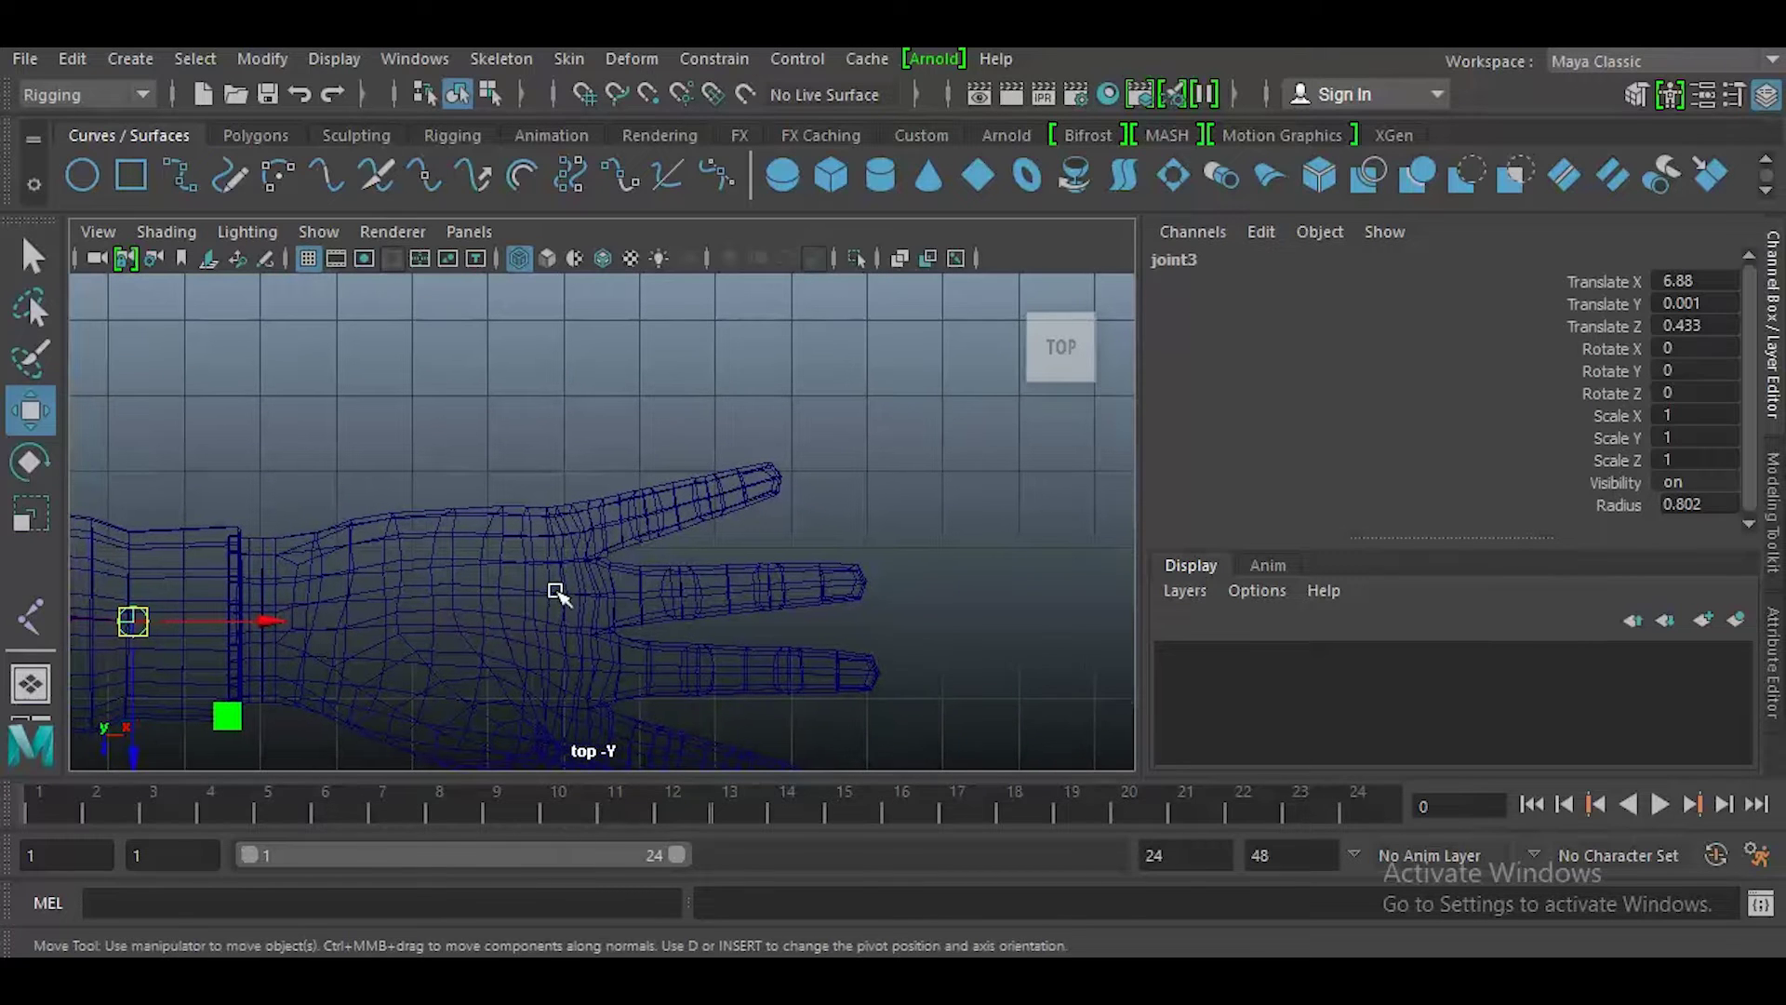
left_click(34, 616)
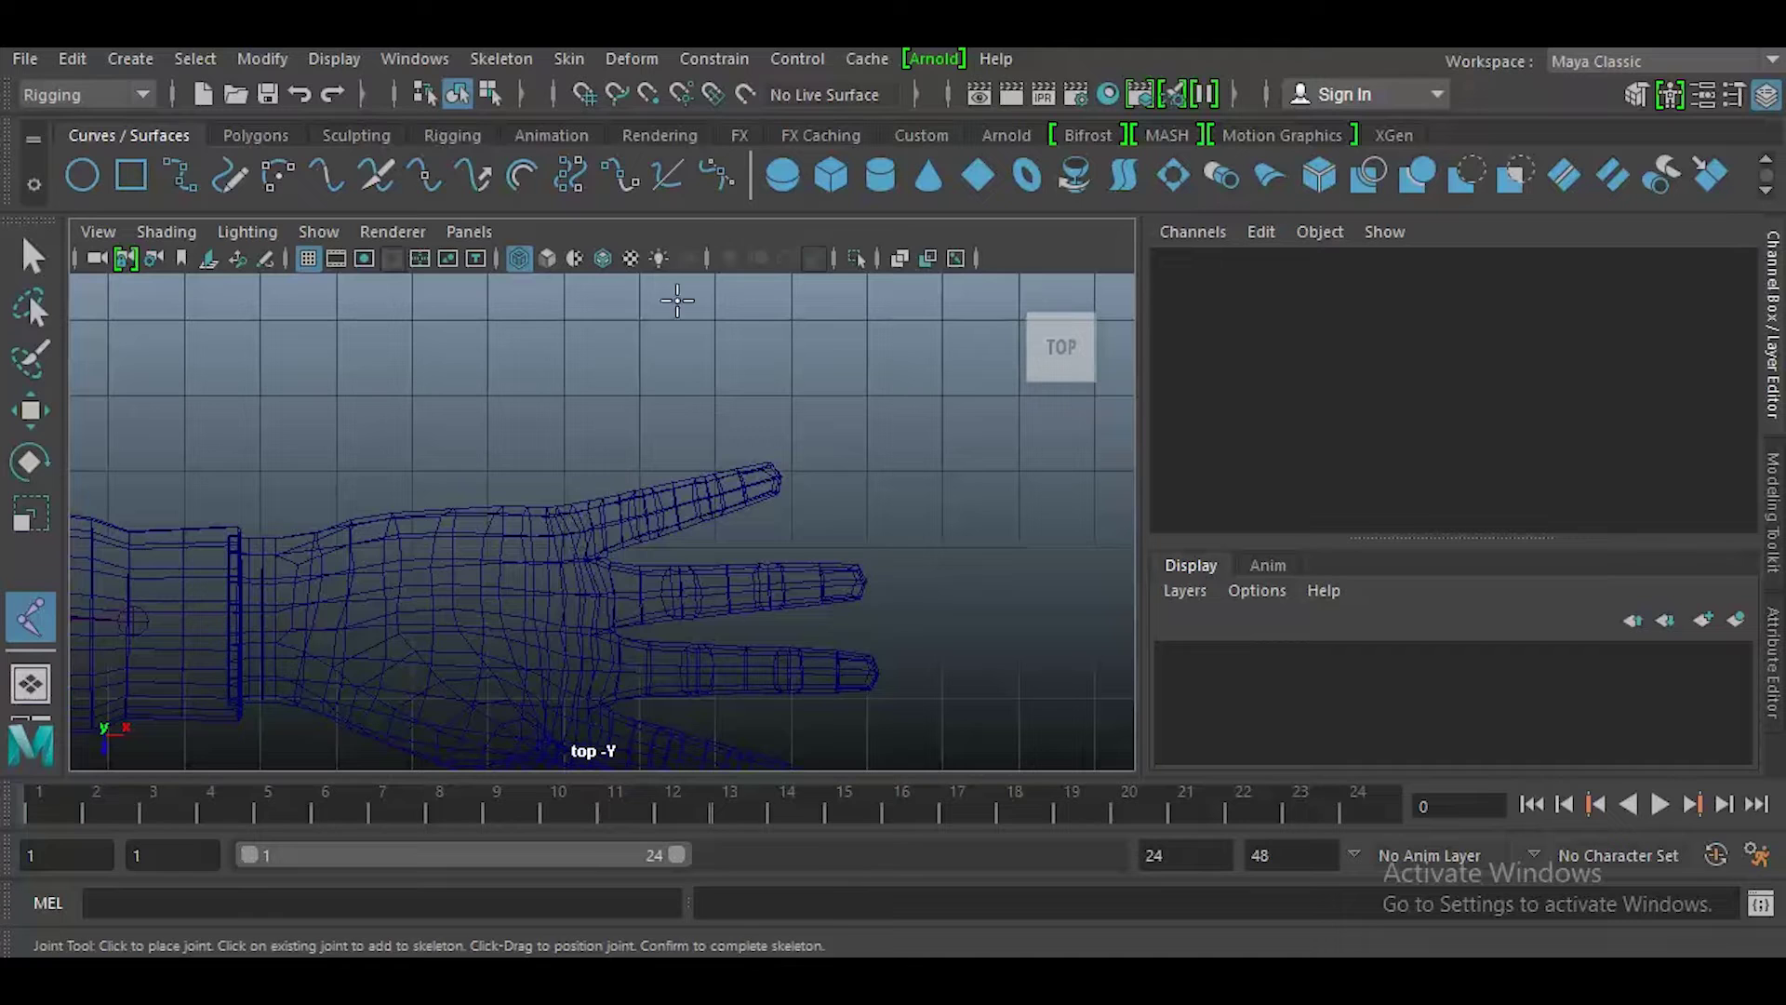
left_click(683, 96)
left_click(586, 531)
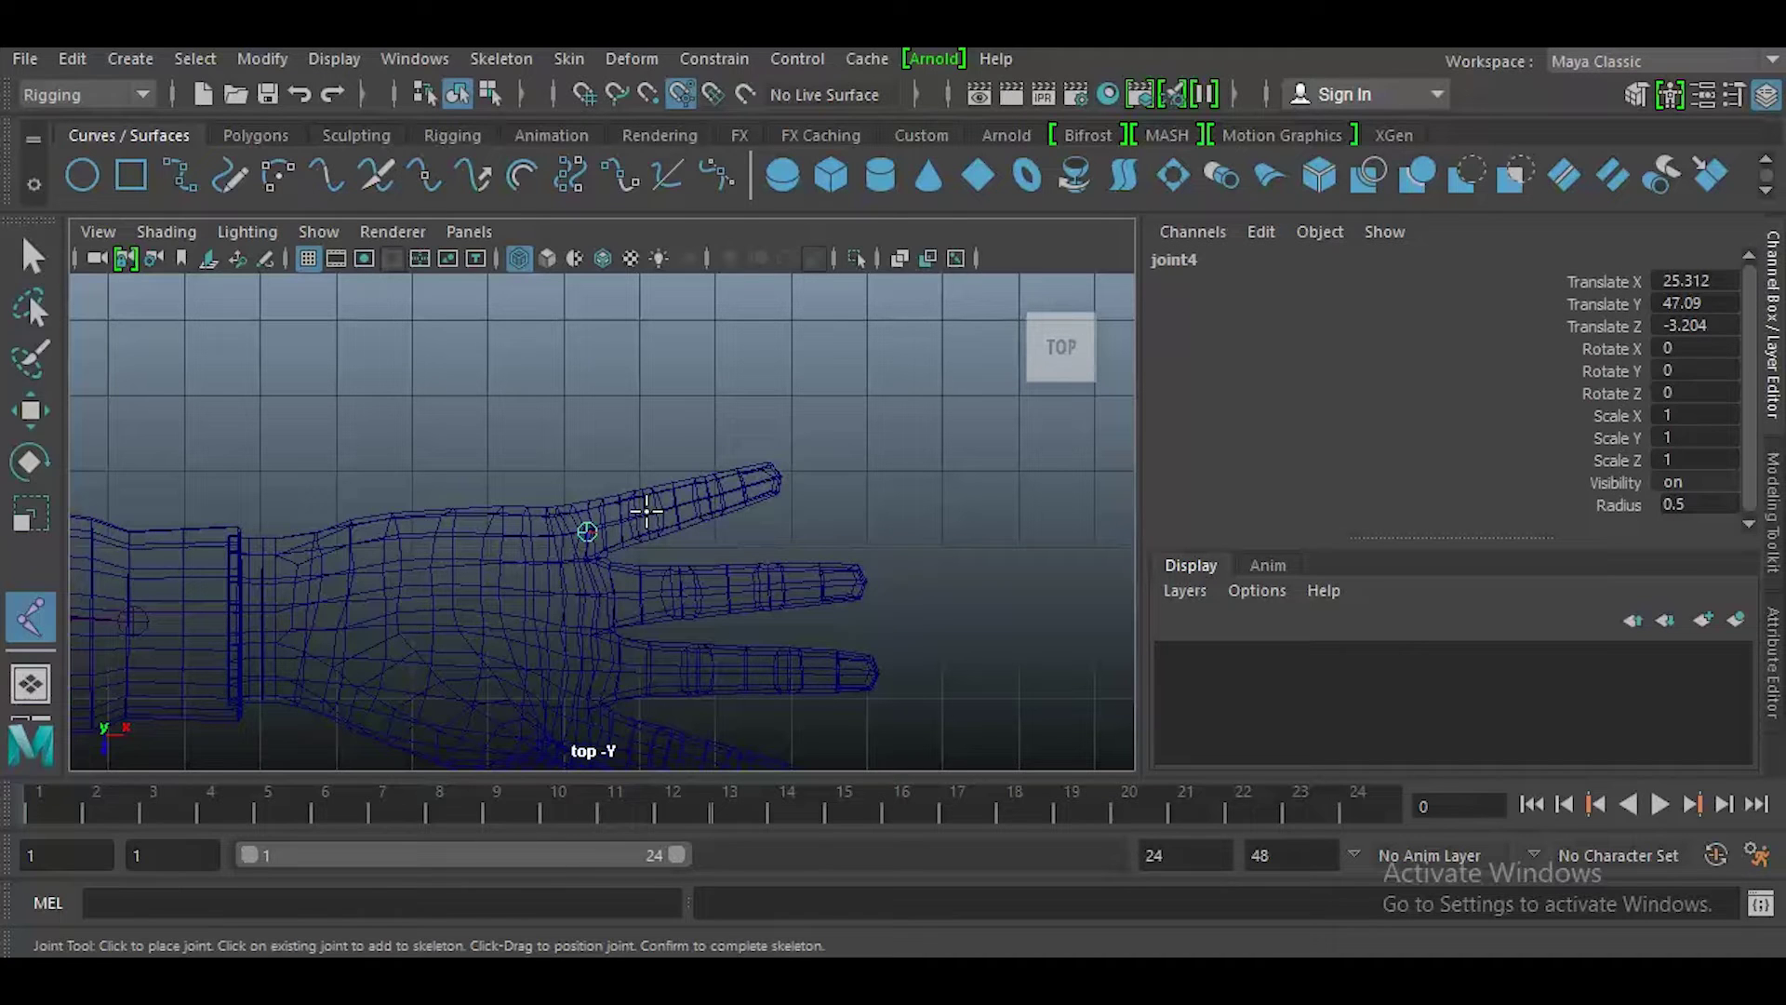
left_click(646, 514)
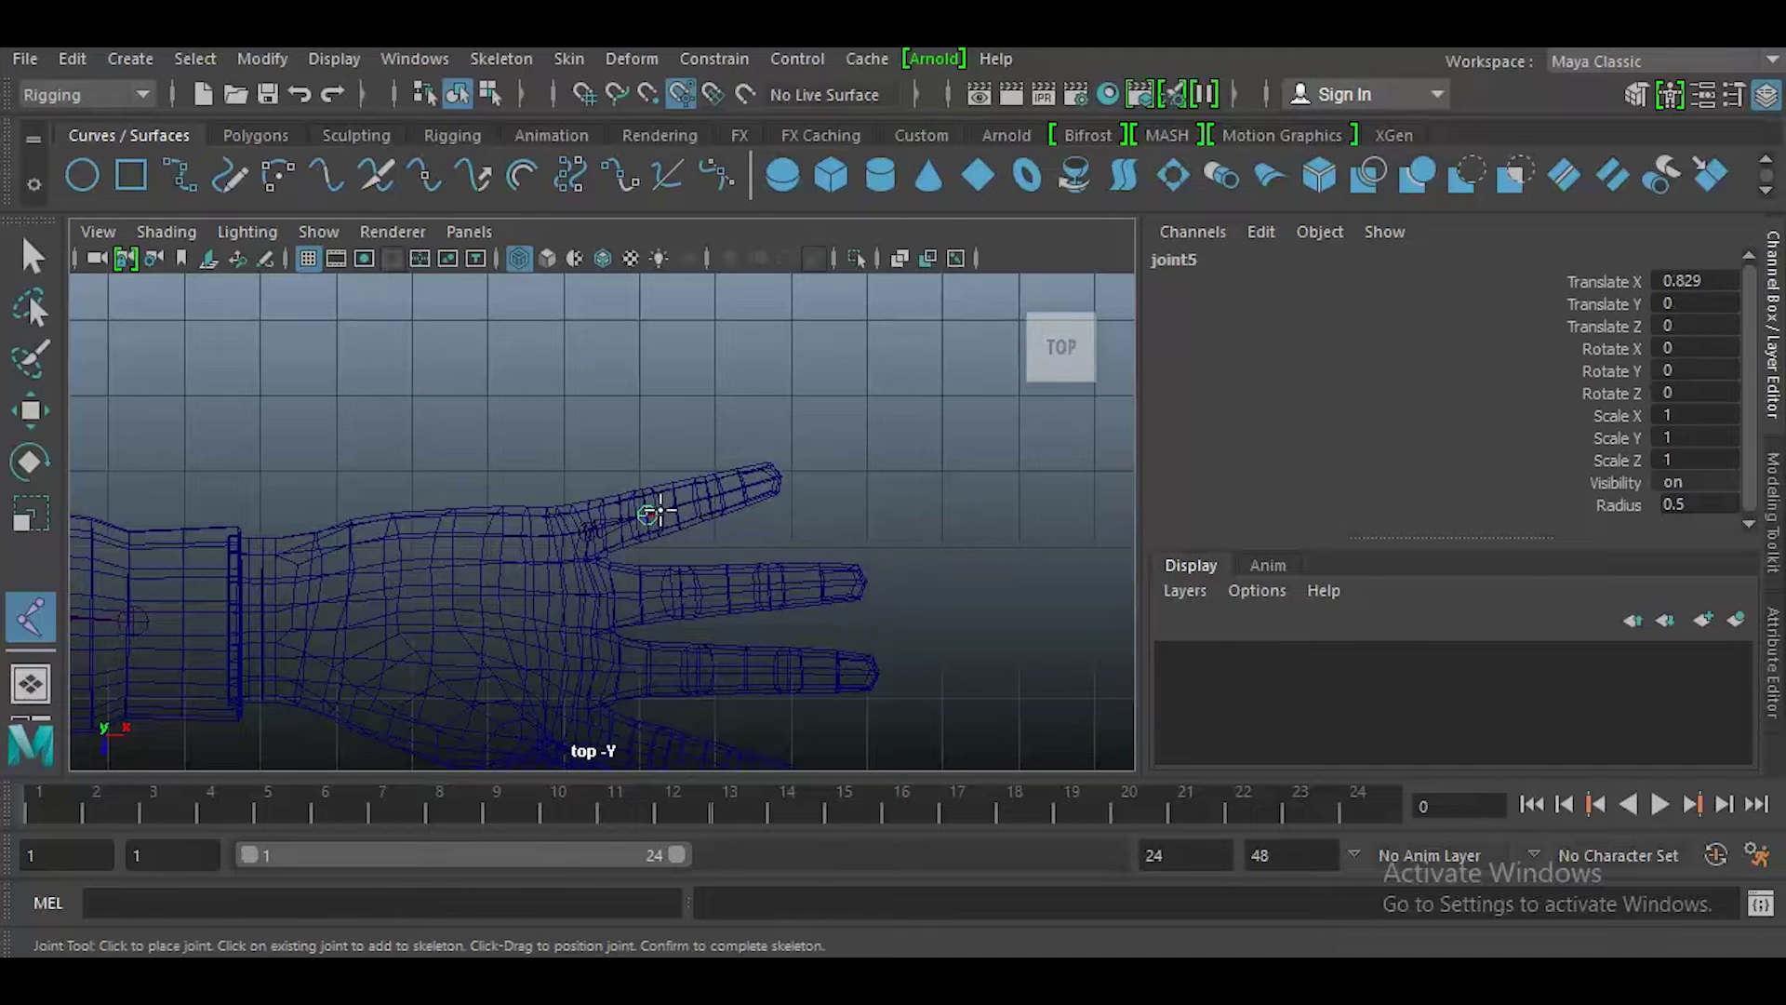
left_click(707, 497)
left_click(773, 478)
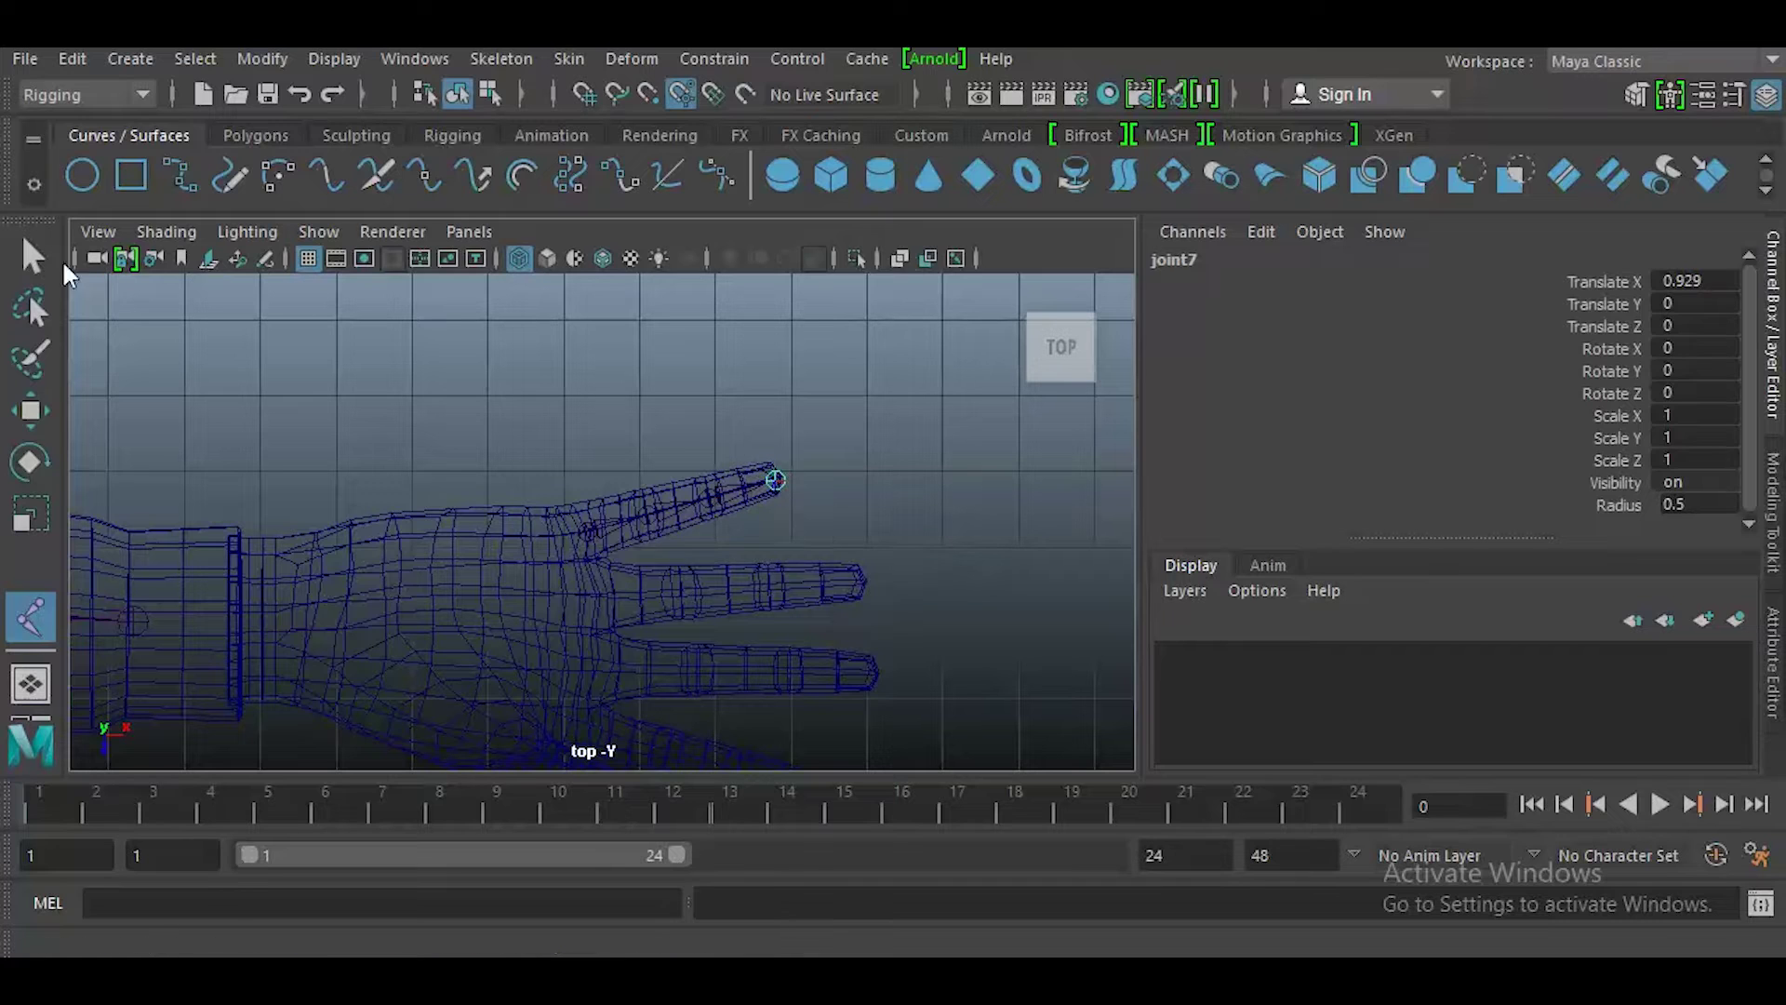
left_click(33, 263)
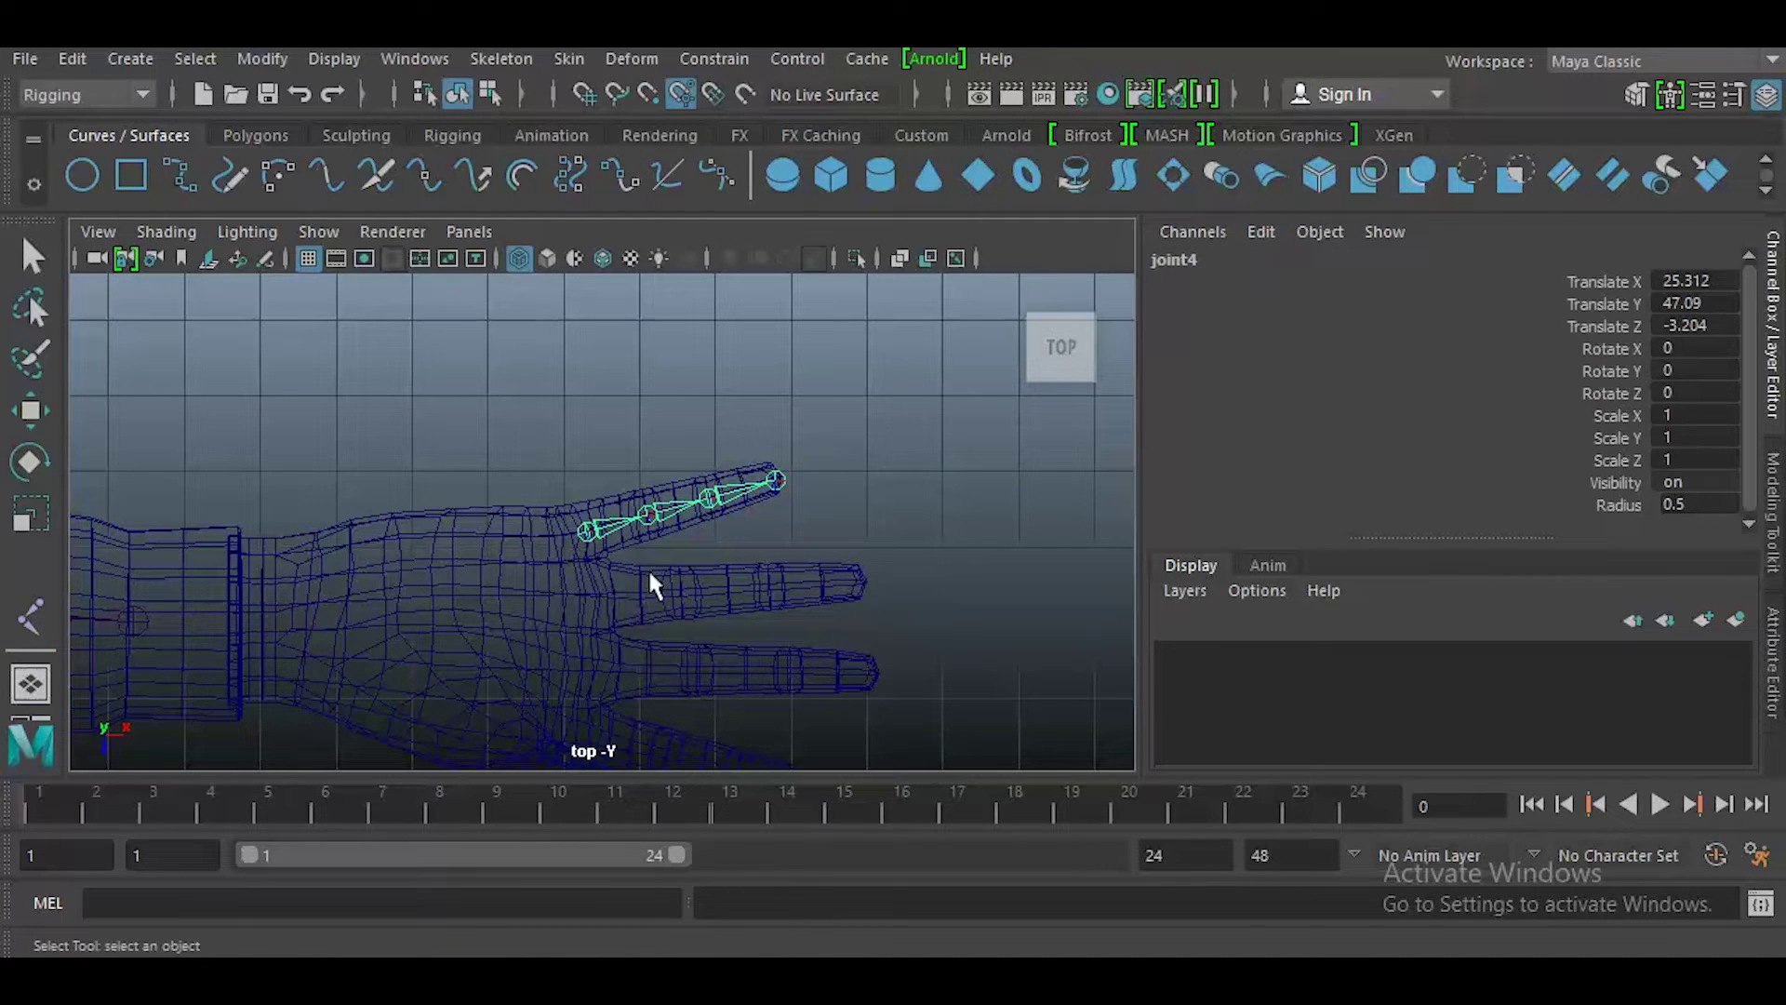
- Create a four-joint chain from the base to the tip of the ring finger
left_click(32, 617)
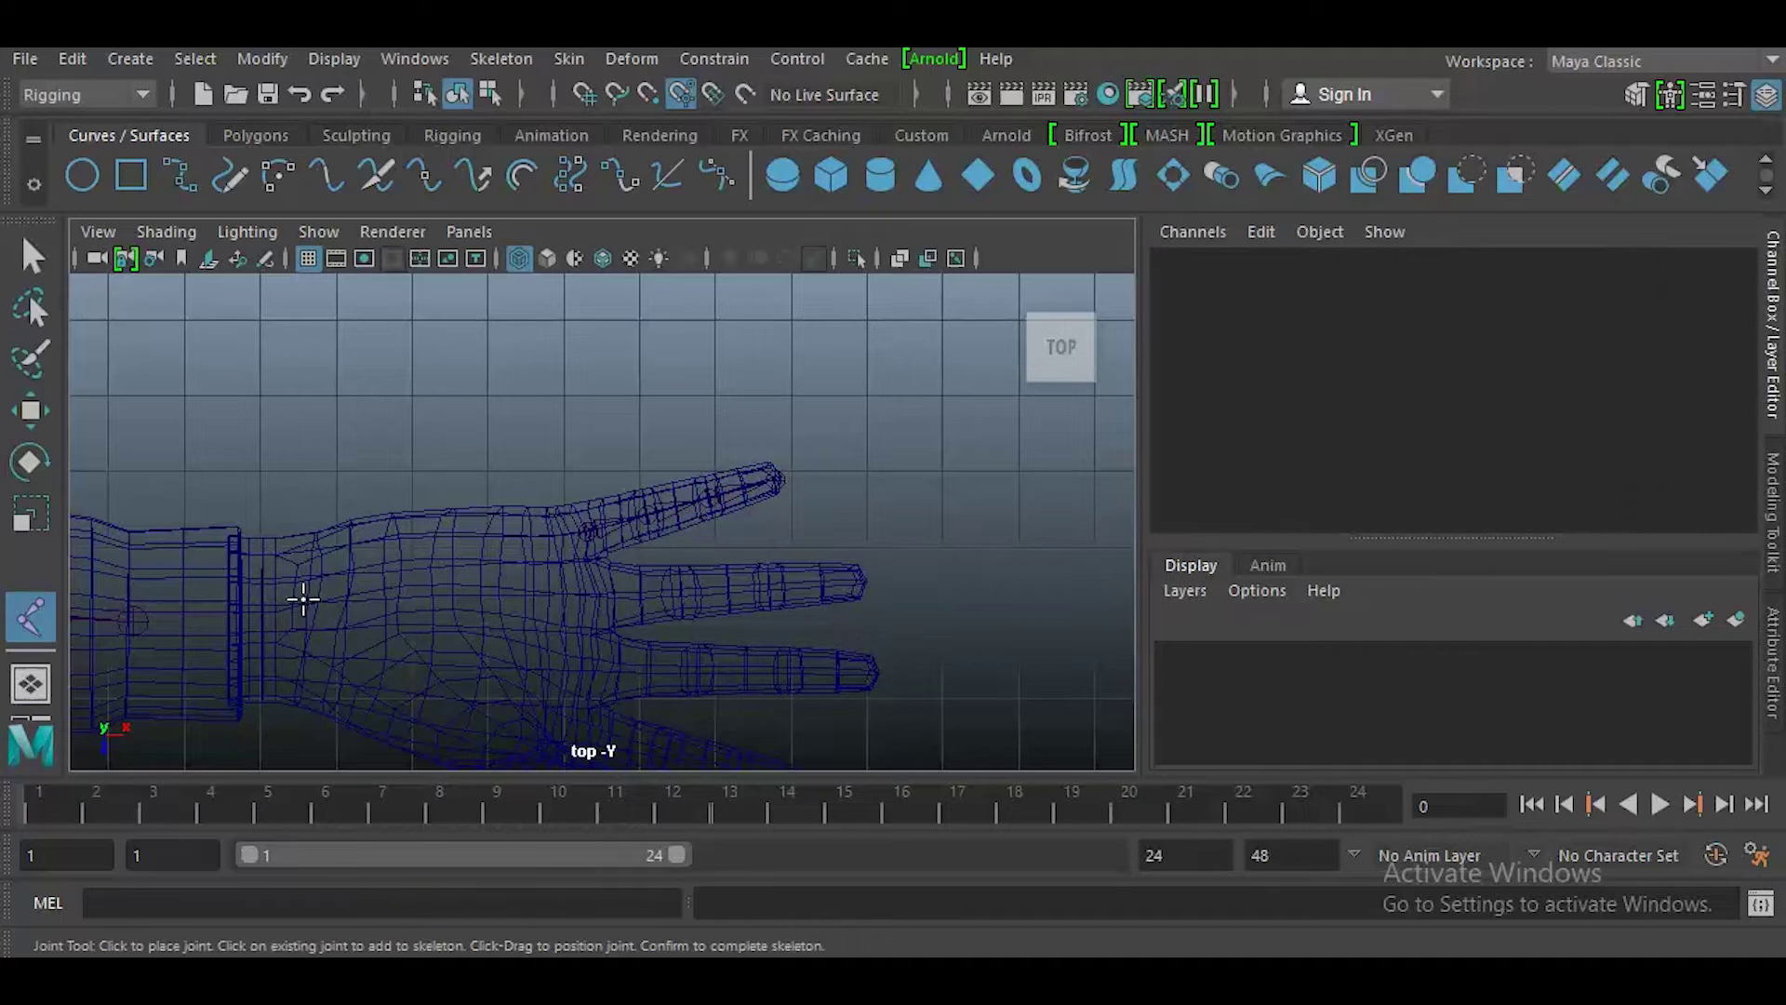
left_click(607, 597)
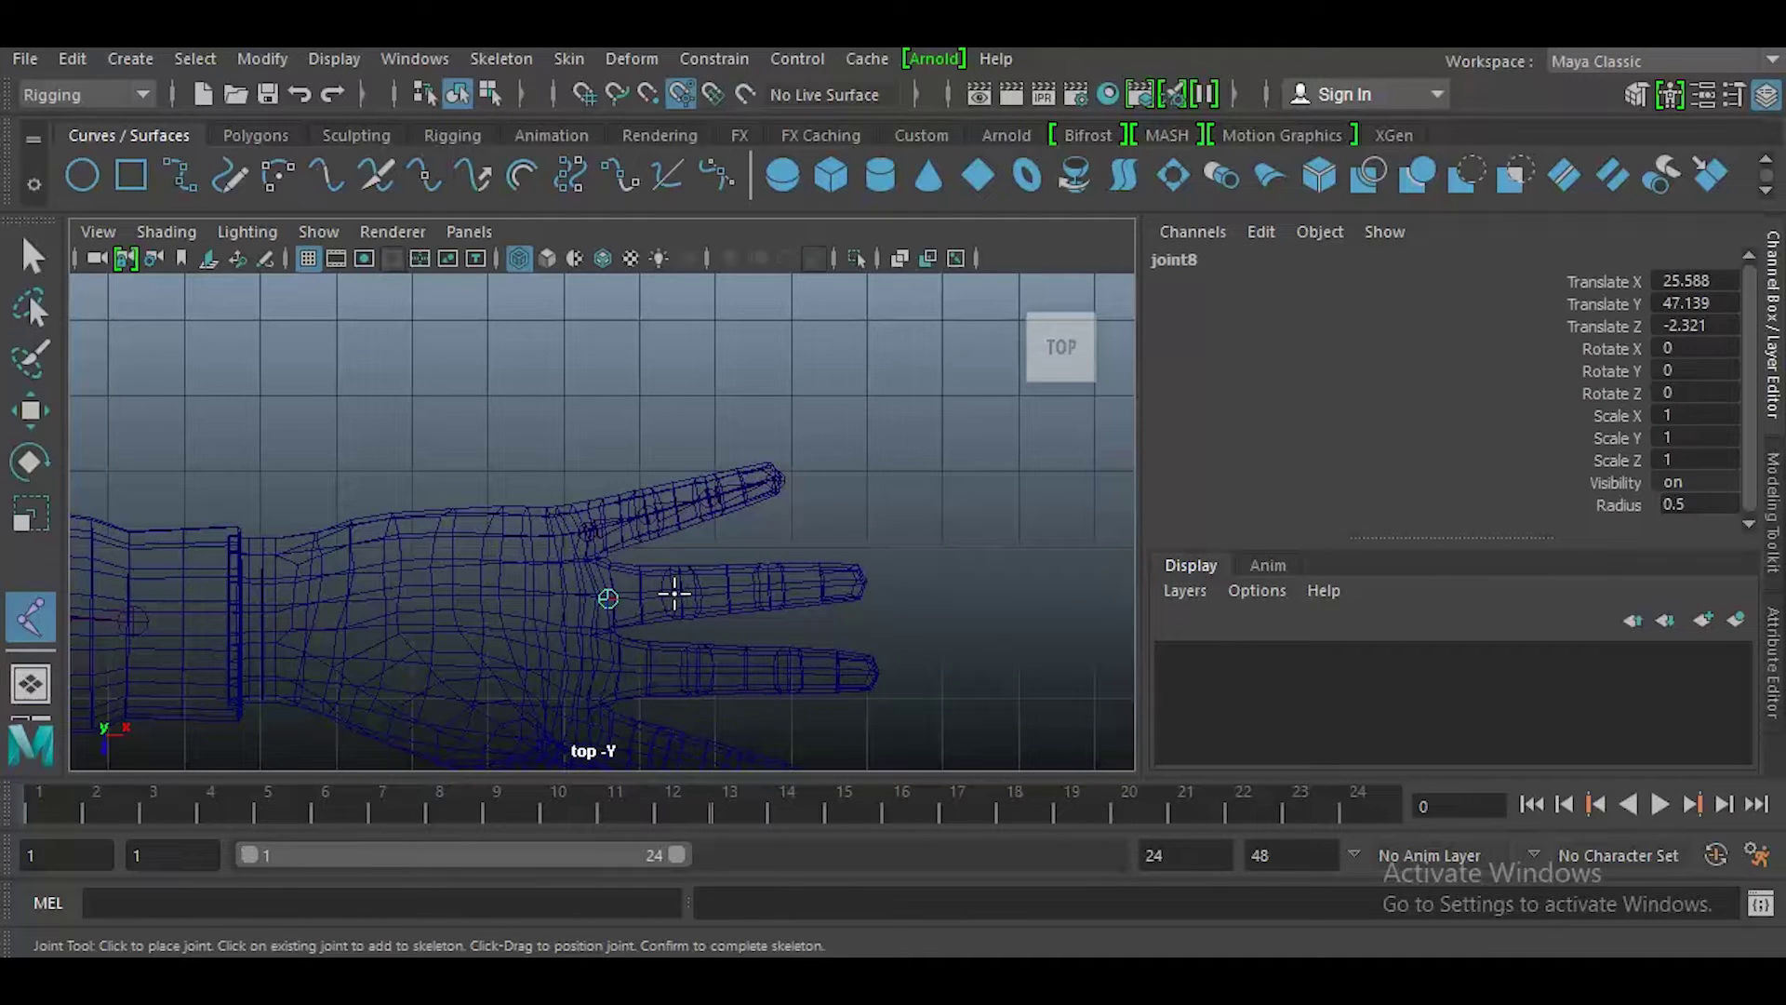
left_click(679, 594)
left_click(768, 588)
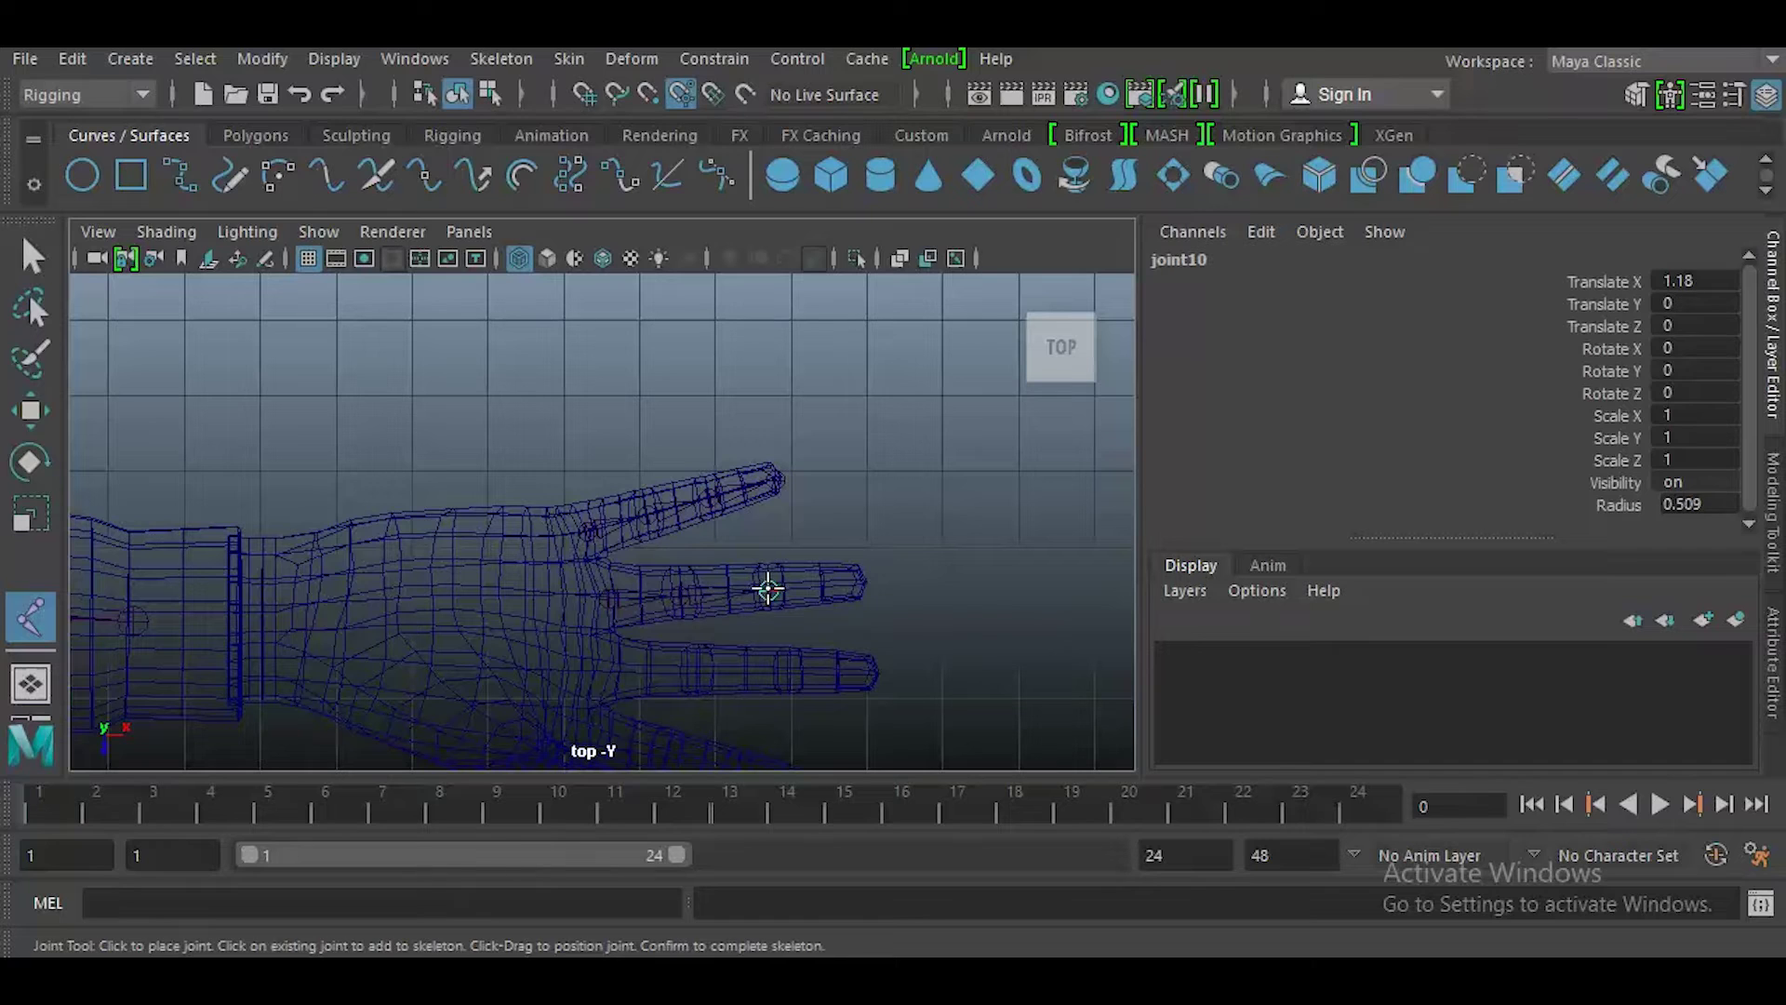
left_click(859, 583)
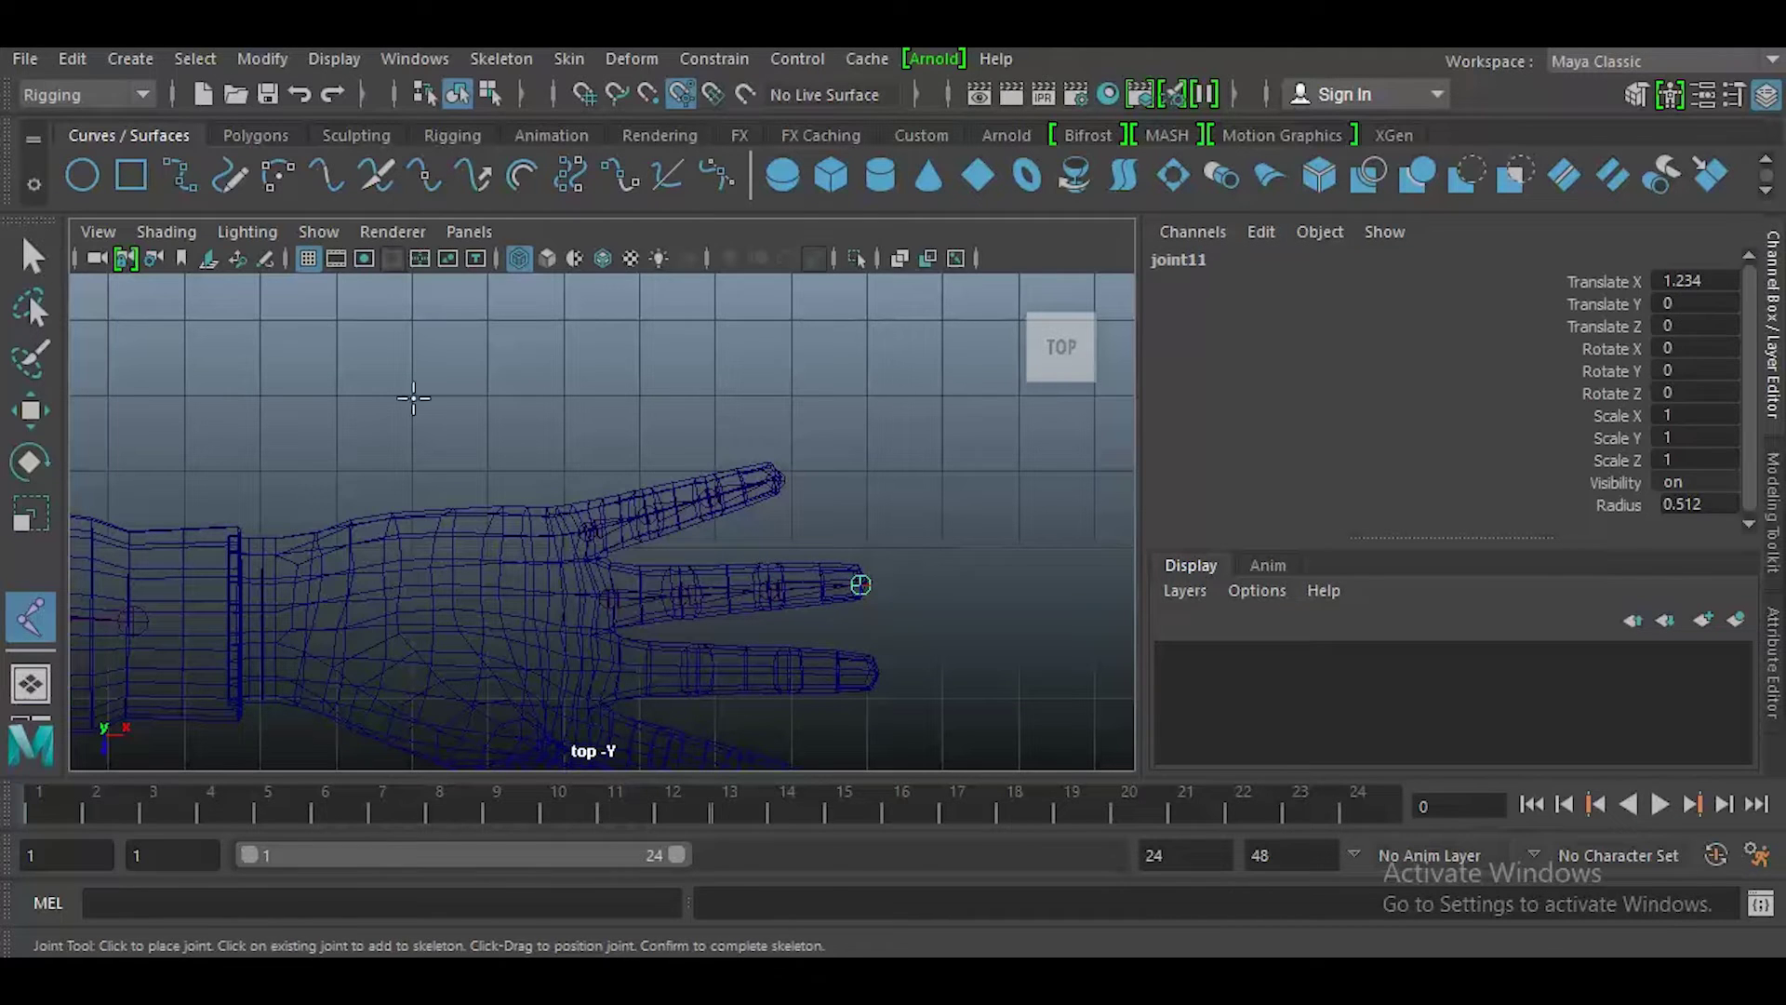
left_click(32, 265)
- Create a four-joint chain from the base to the tip of the middle finger
left_click(43, 600)
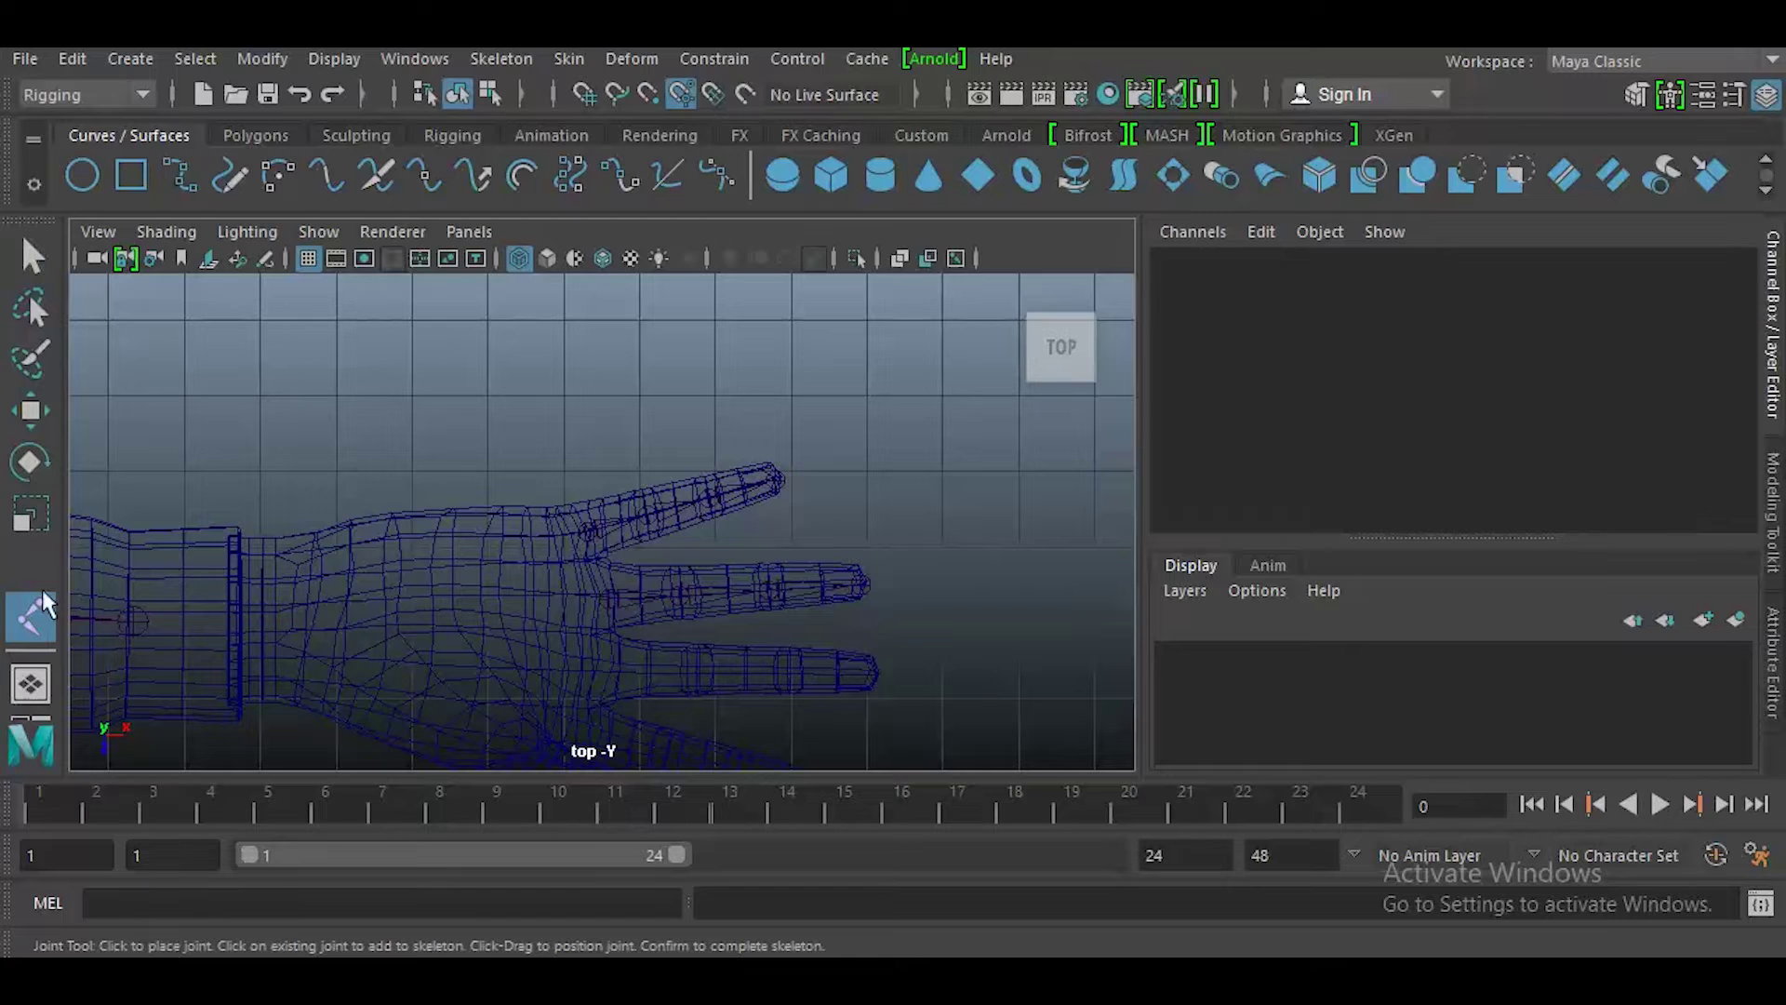
left_click(613, 668)
left_click(696, 668)
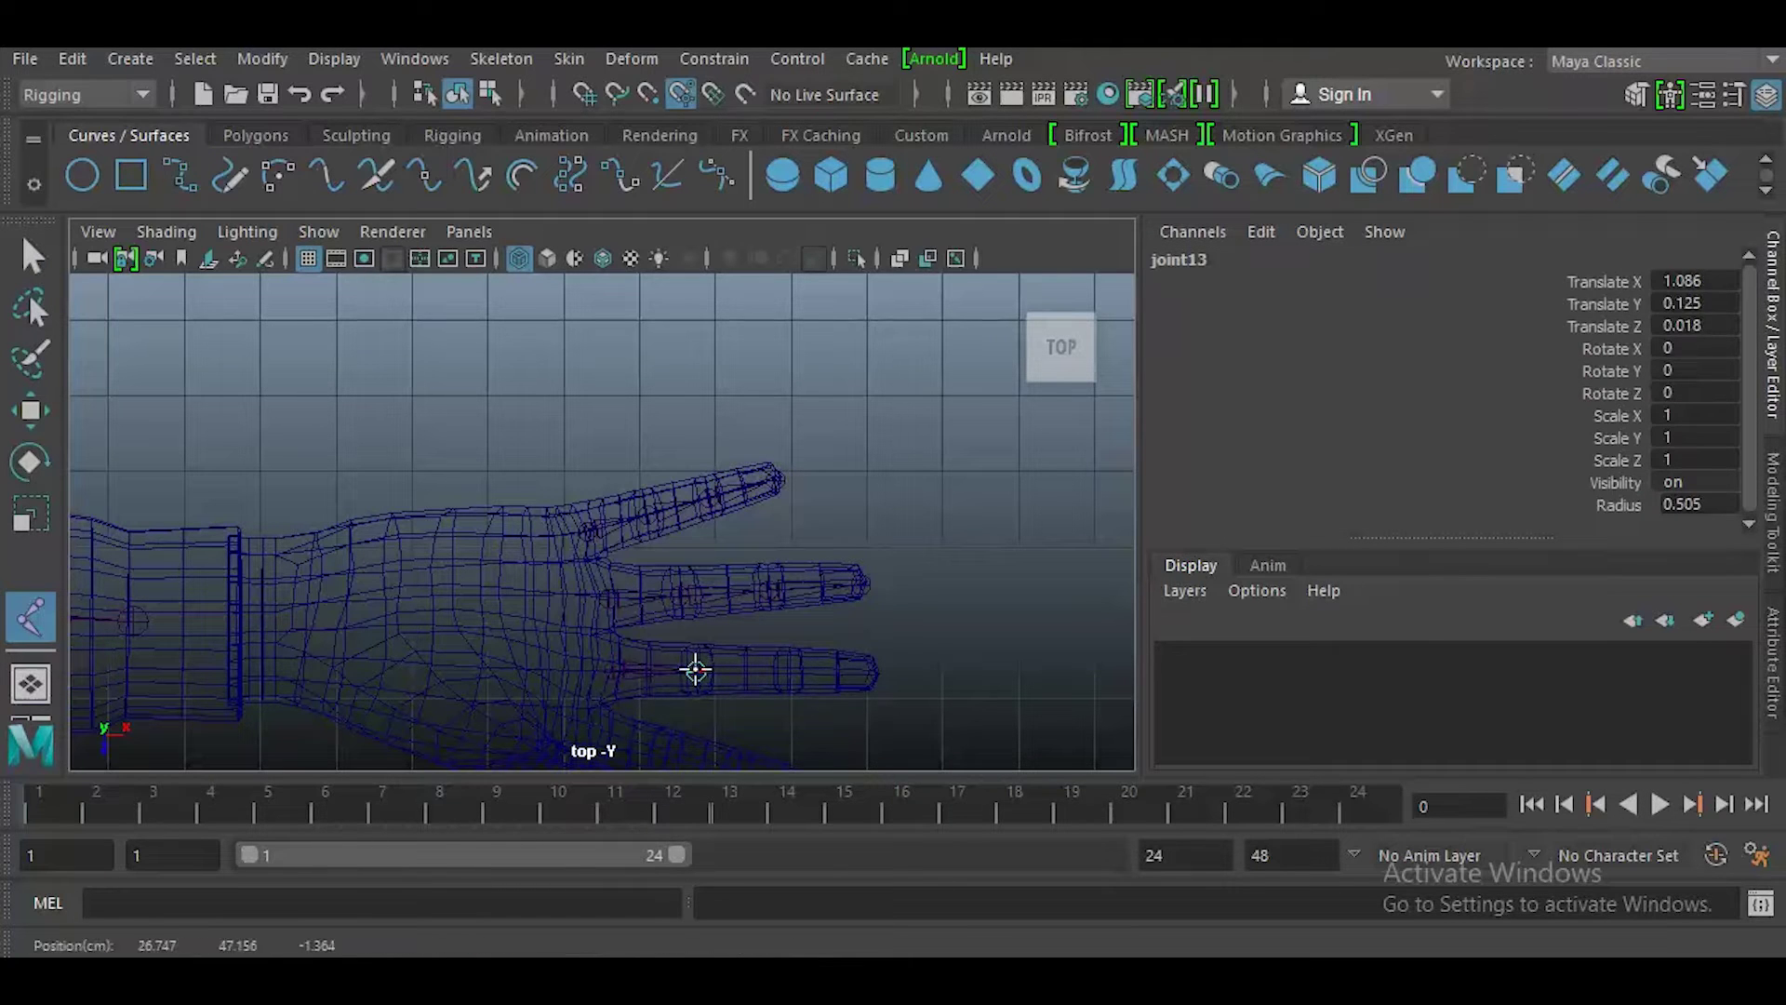
left_click(788, 672)
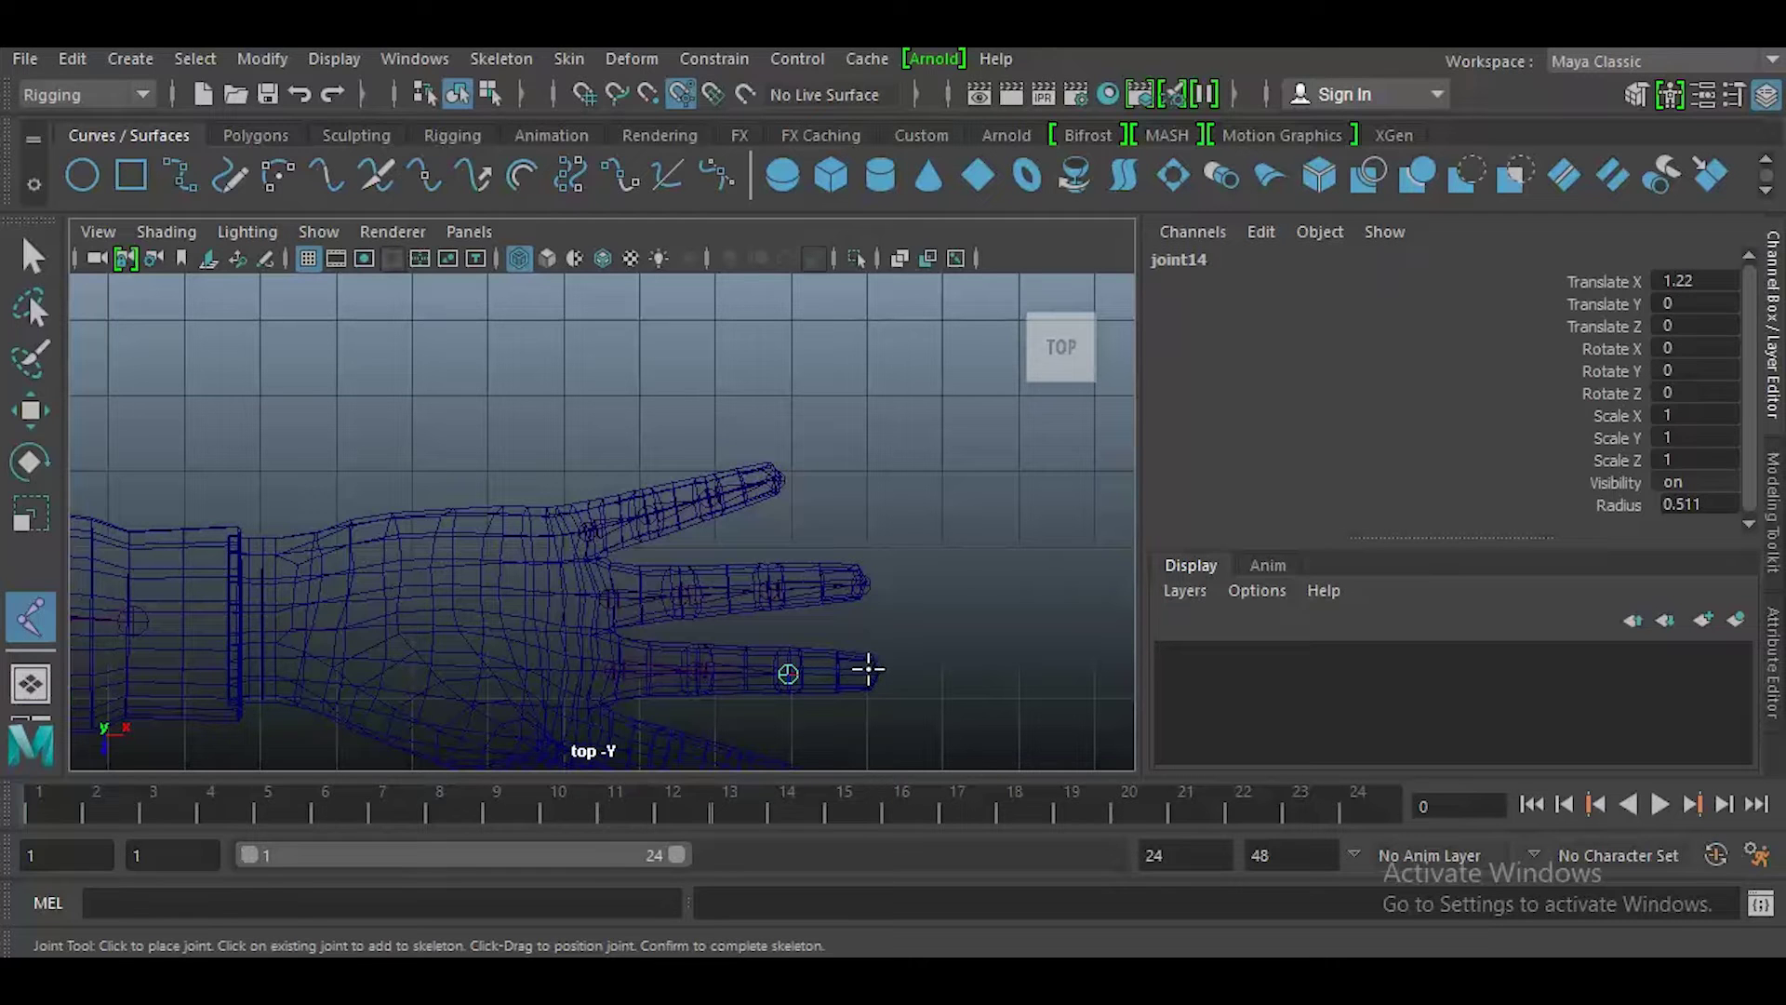
left_click(873, 674)
middle_click_drag(730, 678, 761, 493, "alt")
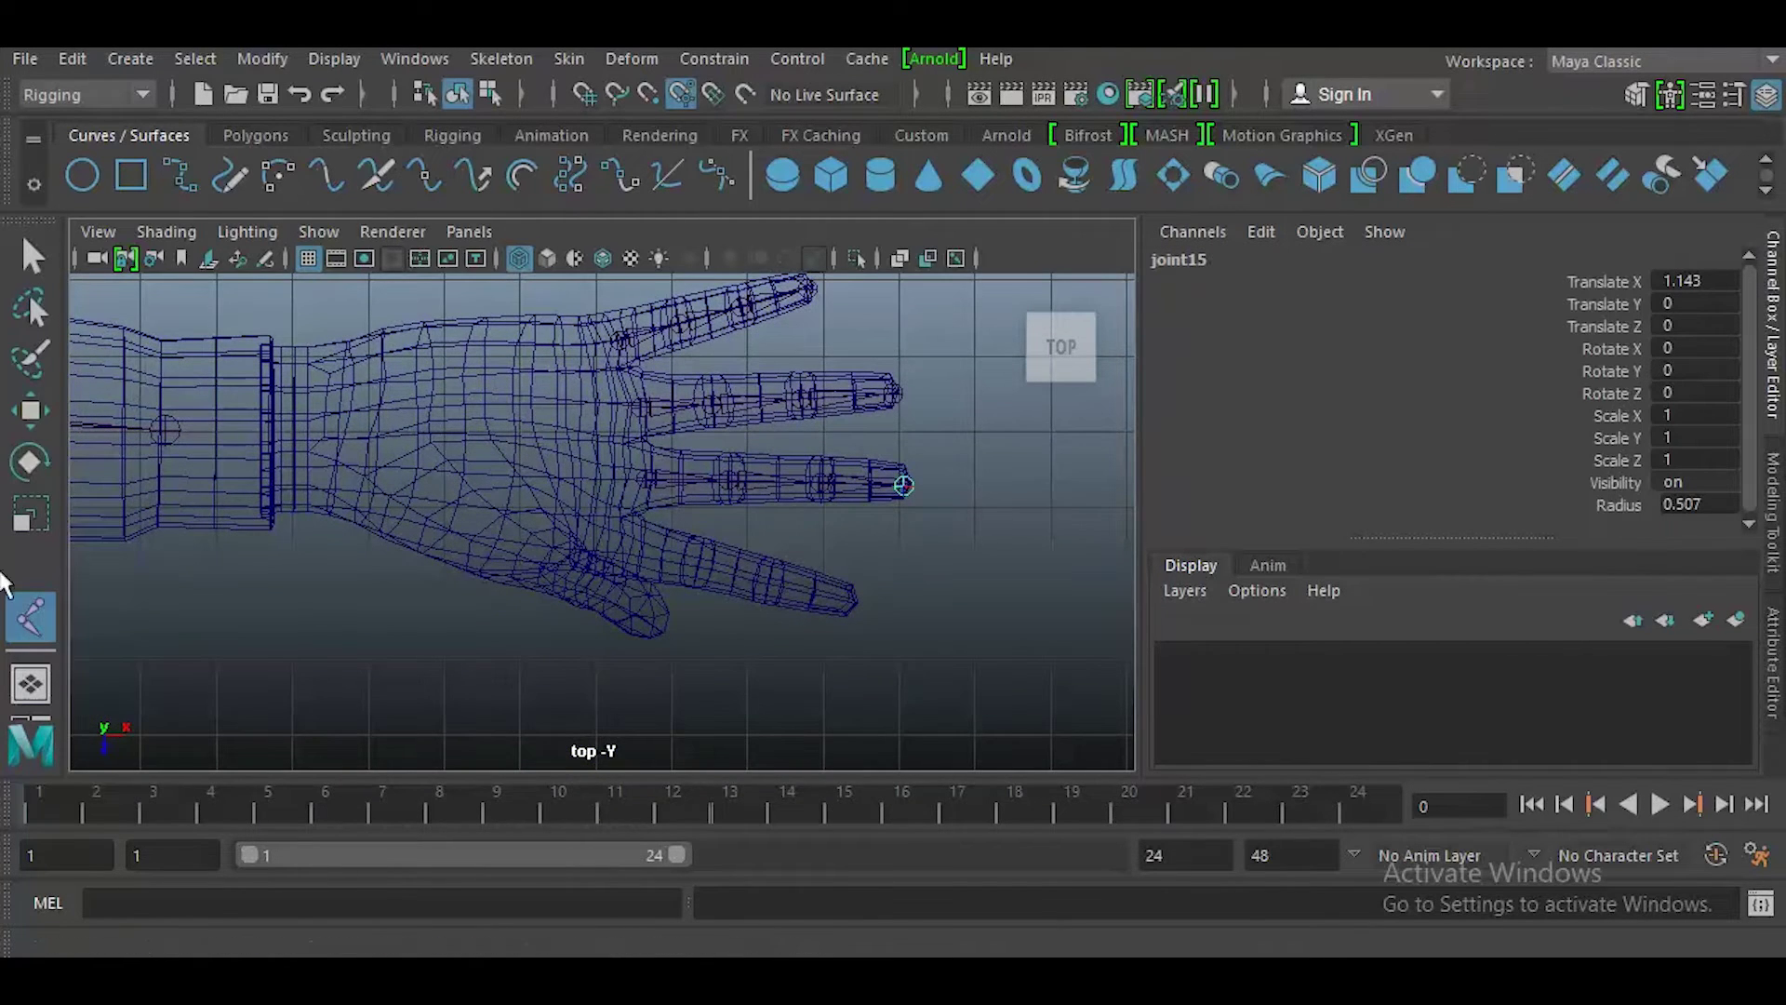
left_click(34, 266)
- Create a four-joint chain from the base to the tip of the index finger
left_click(31, 612)
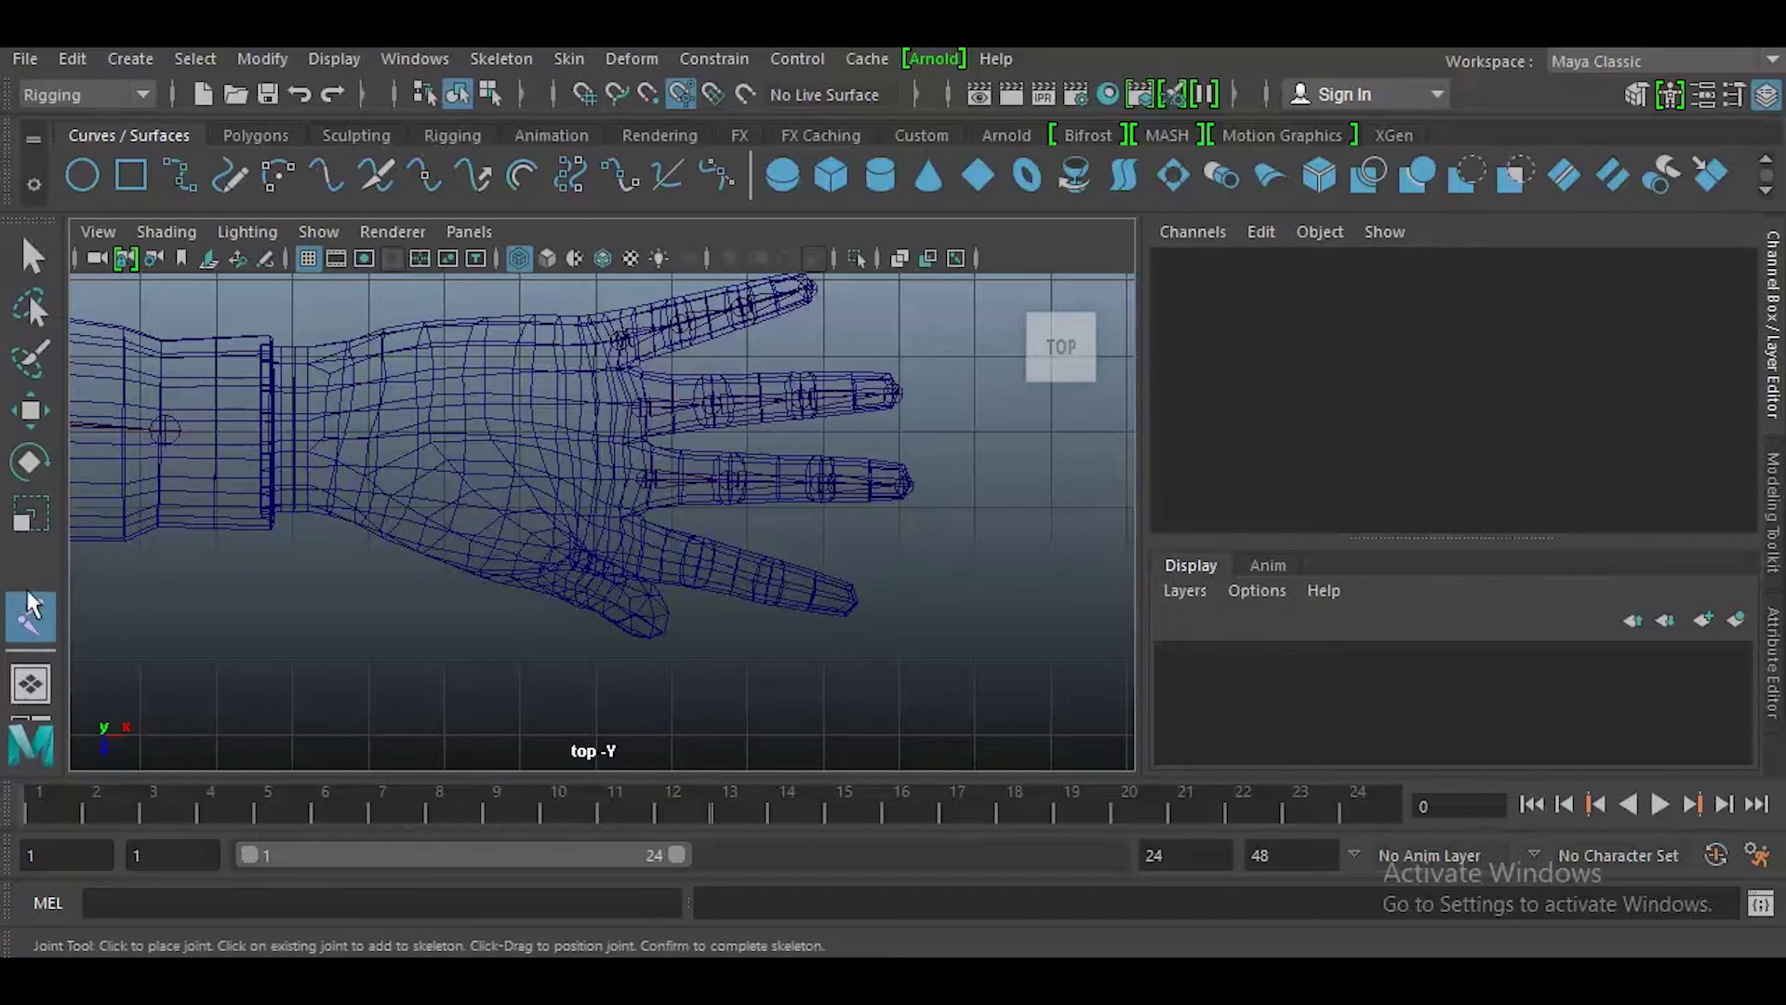
left_click(630, 544)
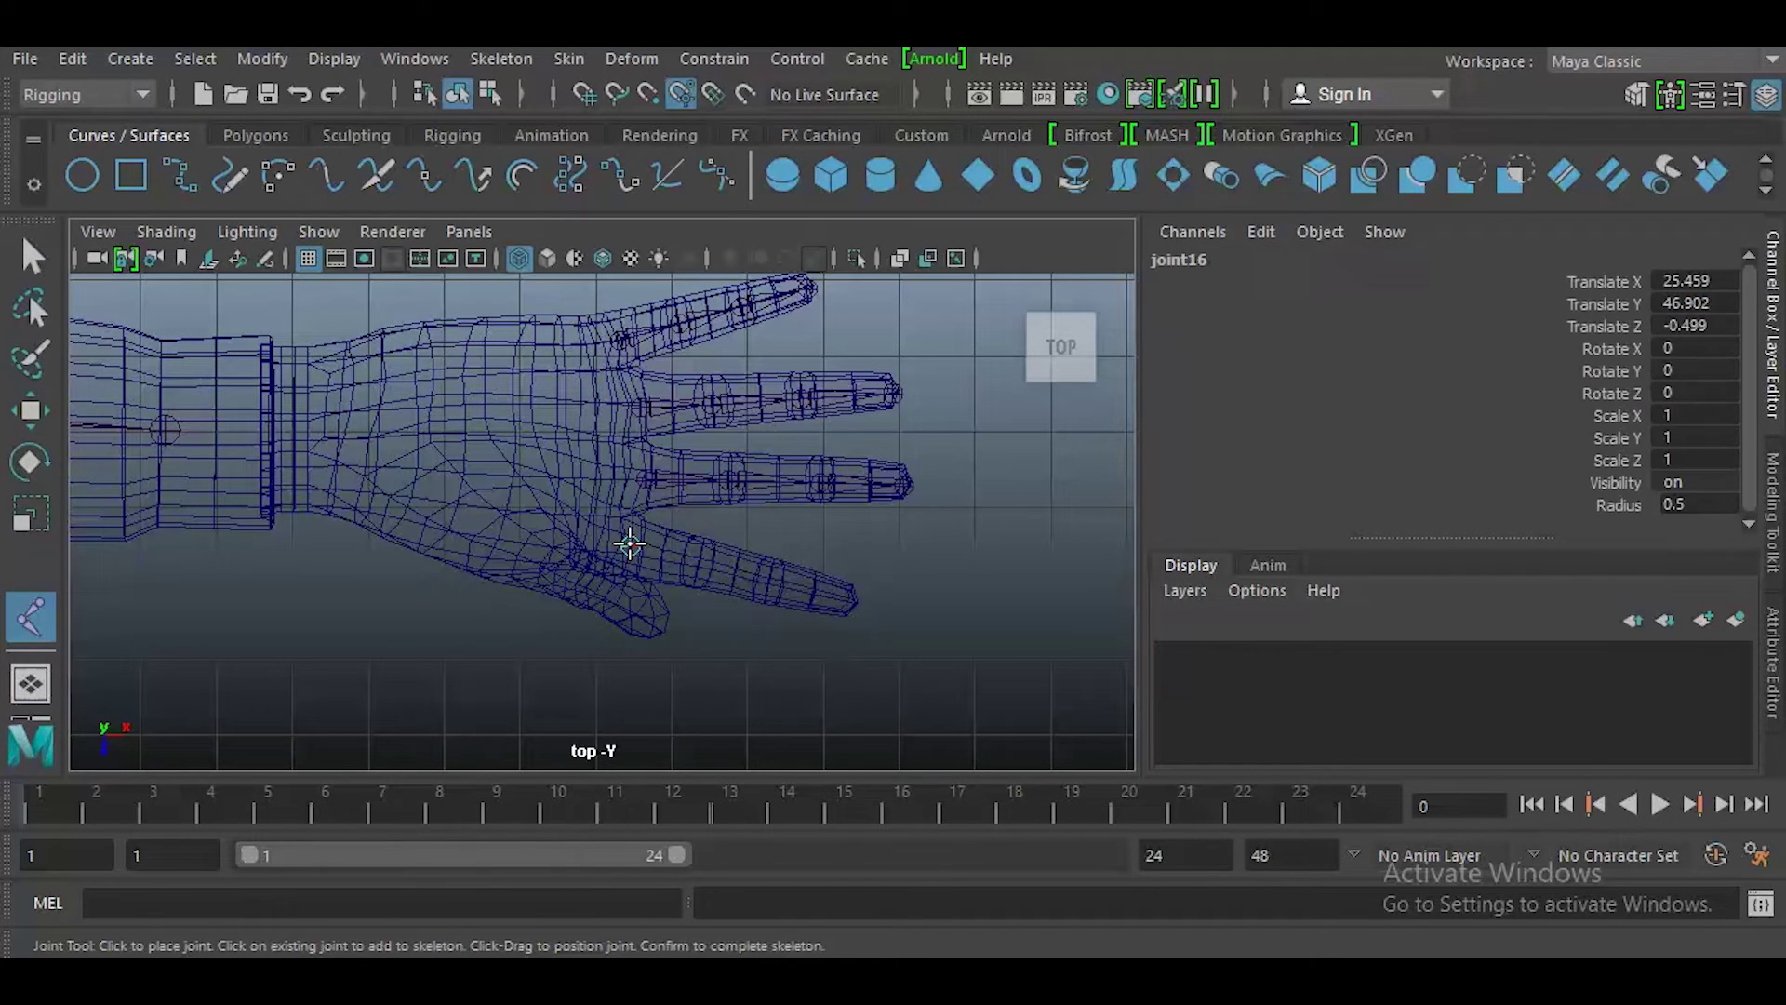
left_click(698, 561)
left_click(767, 581)
left_click(850, 601)
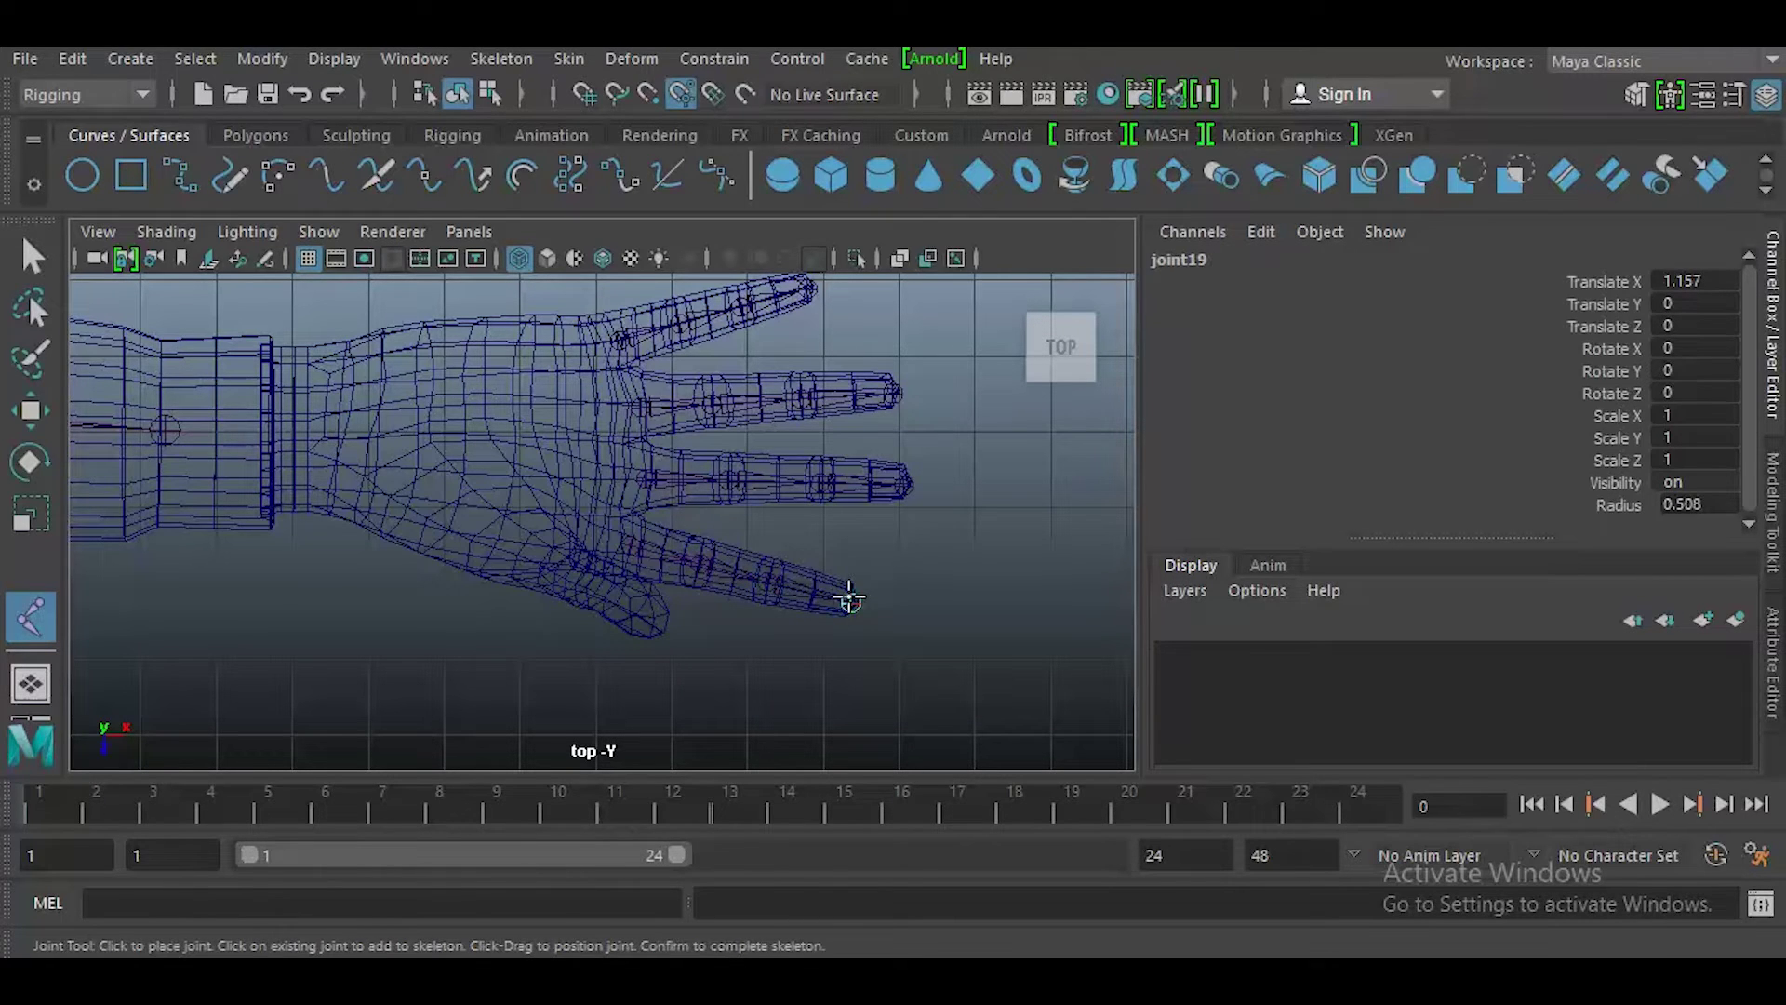
left_click(33, 257)
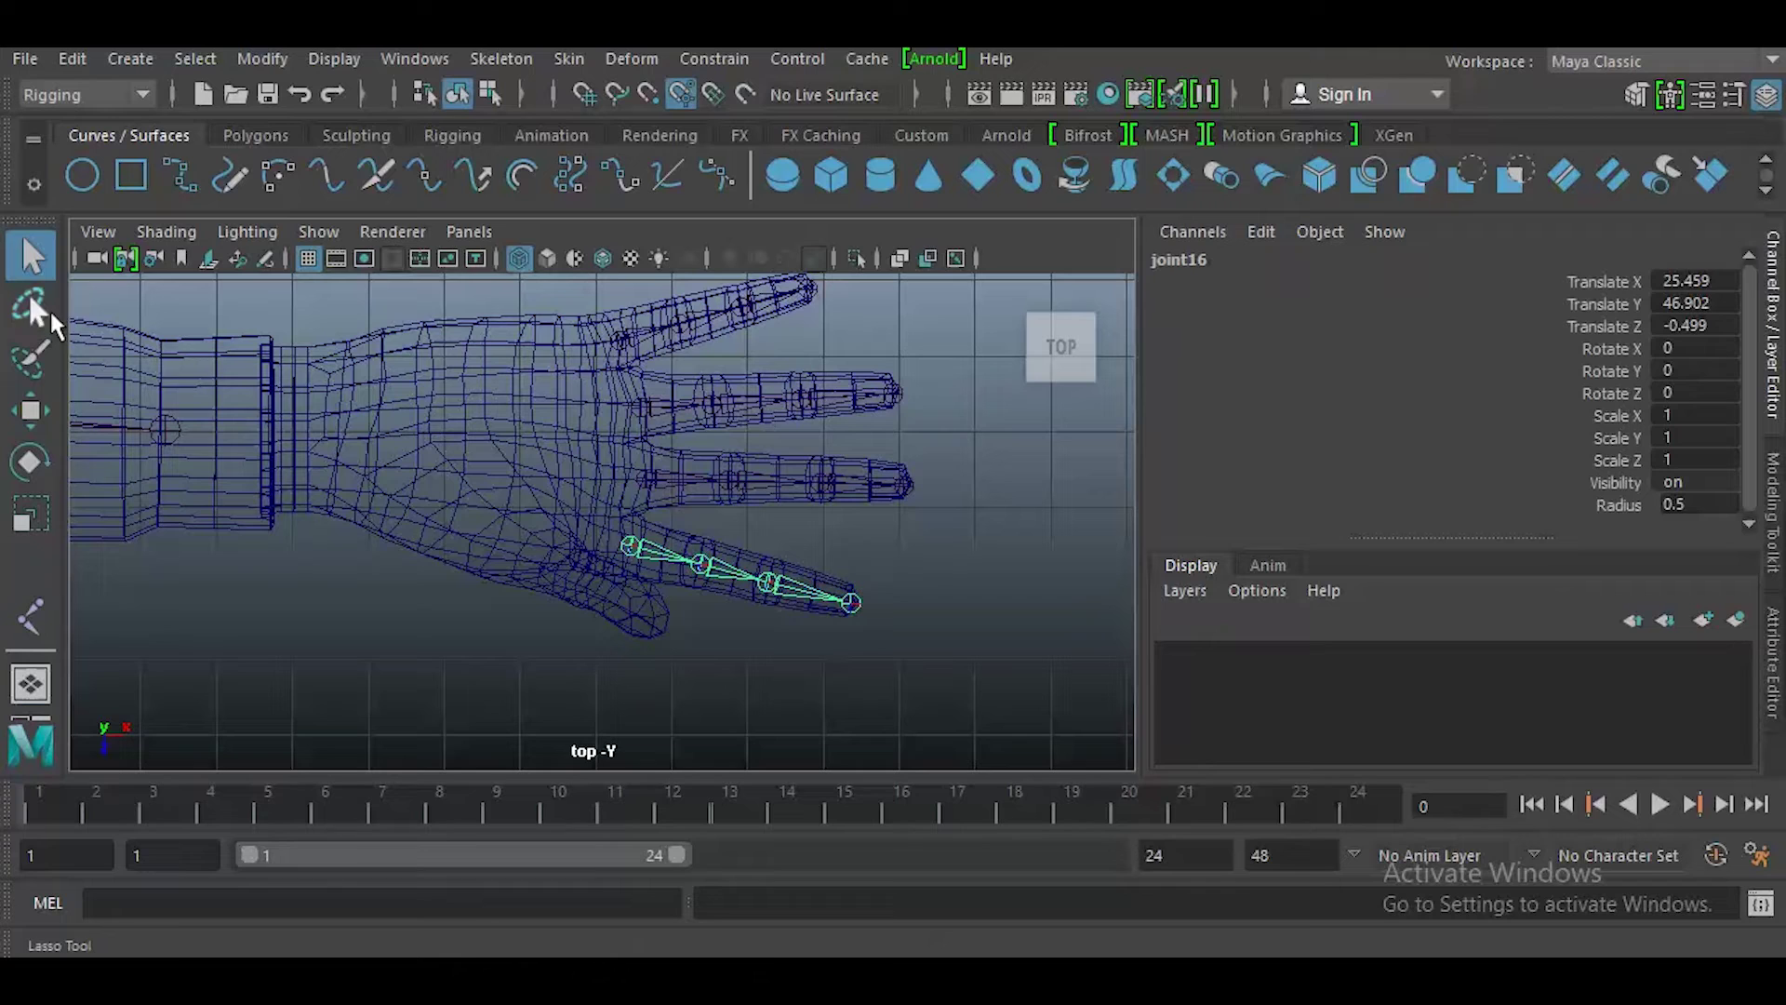
- Create a three-joint chain along the thumb, ending at its tip
left_click(33, 616)
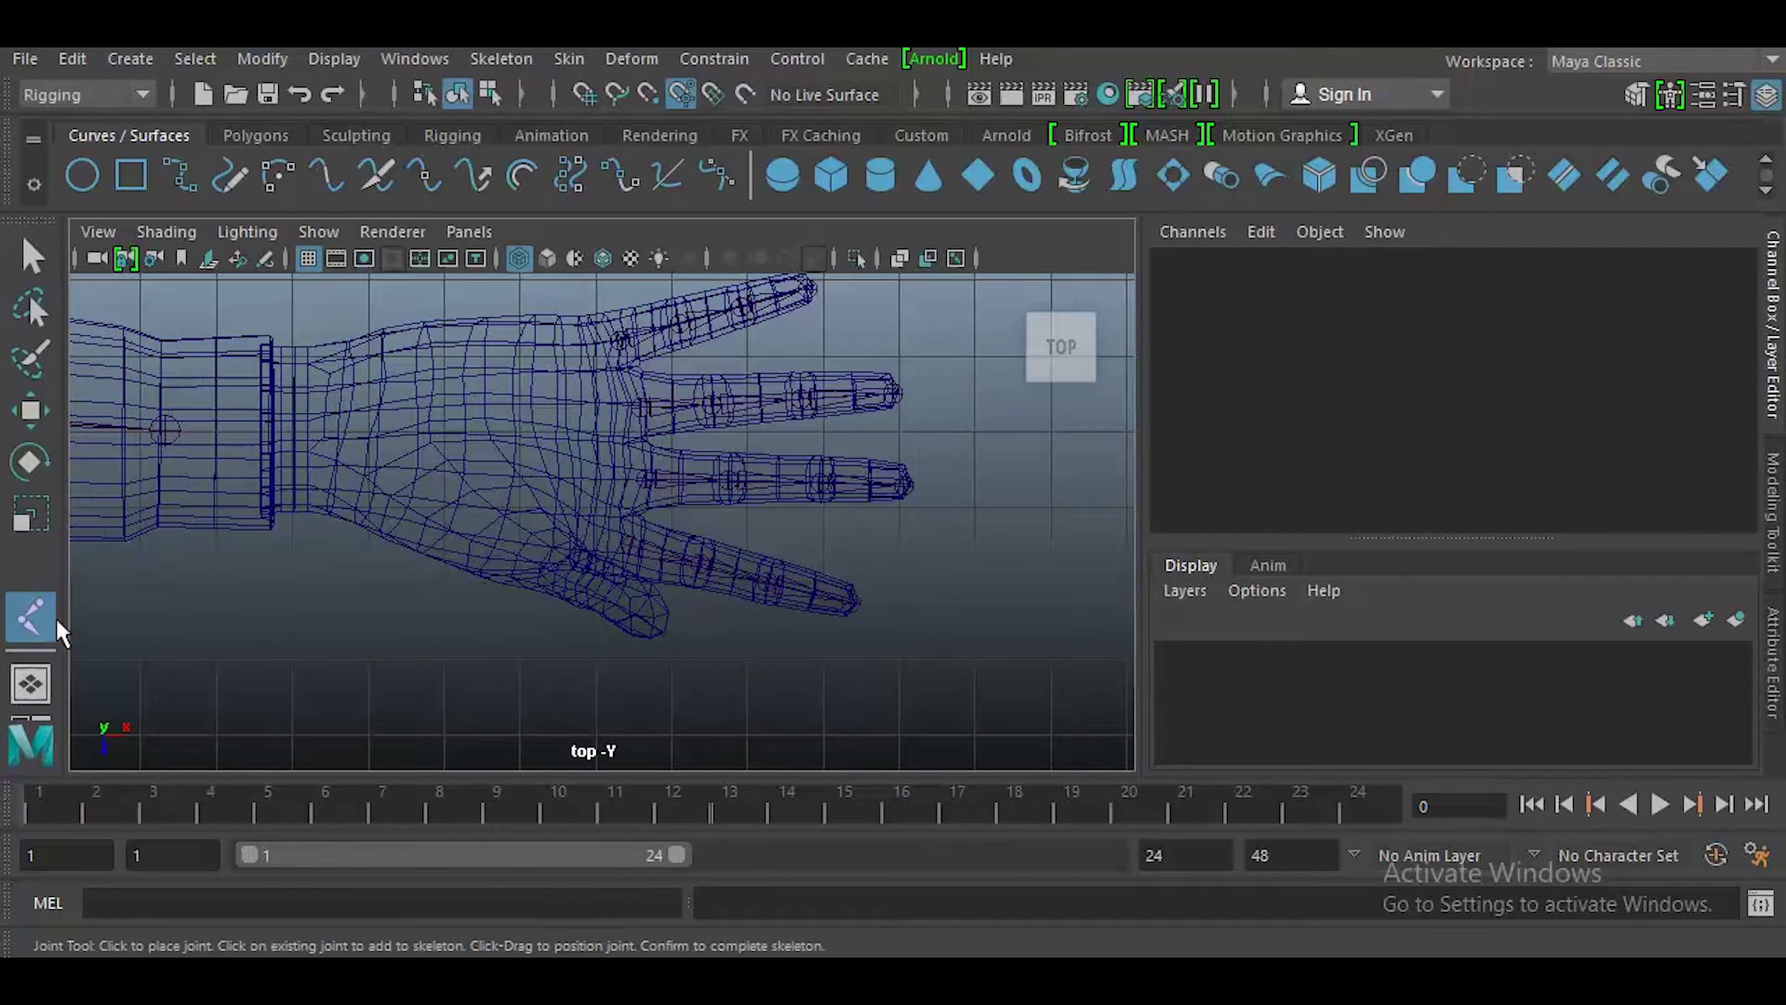
left_click(546, 565)
left_click(592, 586)
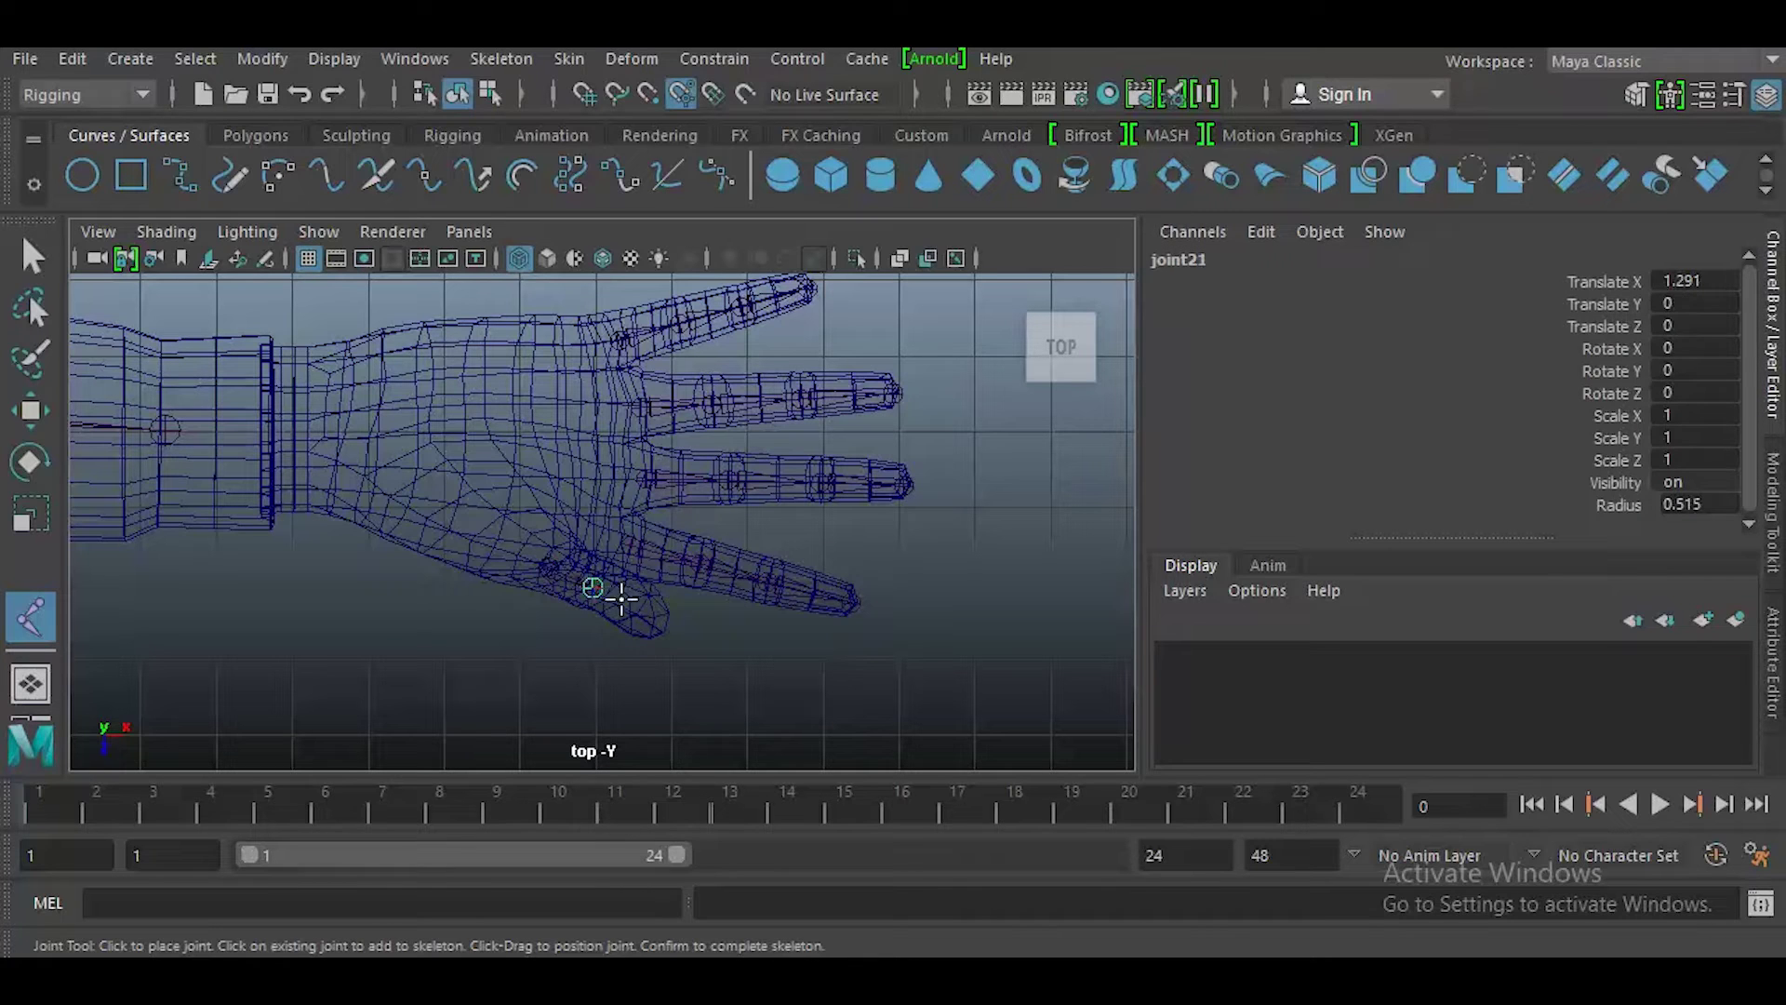
left_click(650, 617)
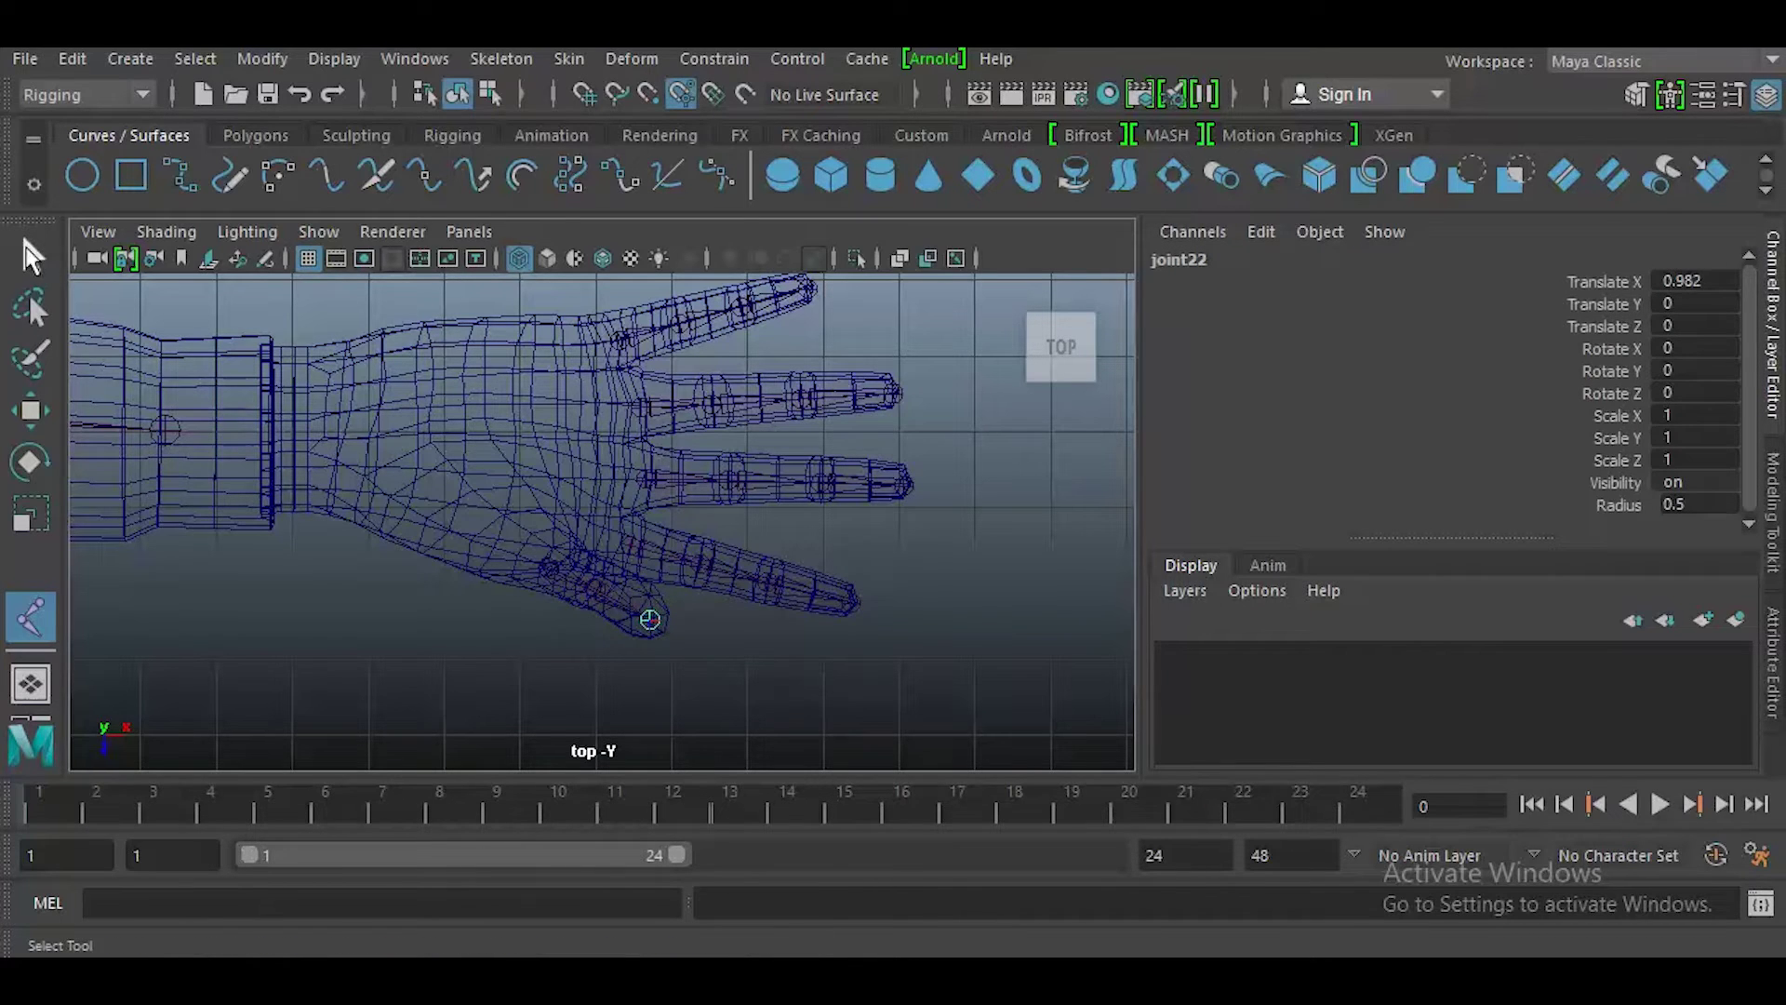
left_click(30, 255)
- In the perspective view, turn off snapping and reposition the thumb's base joint inside the mesh at about 23.55, 46.06, -0.47
key("space")
left_click_drag(501, 588, 502, 510)
left_click_drag(595, 592, 663, 551, "alt")
middle_click_drag(787, 612, 512, 523, "alt")
scroll(437, 595, "up", 6)
middle_click_drag(612, 574, 573, 634, "alt")
left_click_drag(573, 633, 594, 618, "alt")
middle_click_drag(646, 590, 627, 612, "alt")
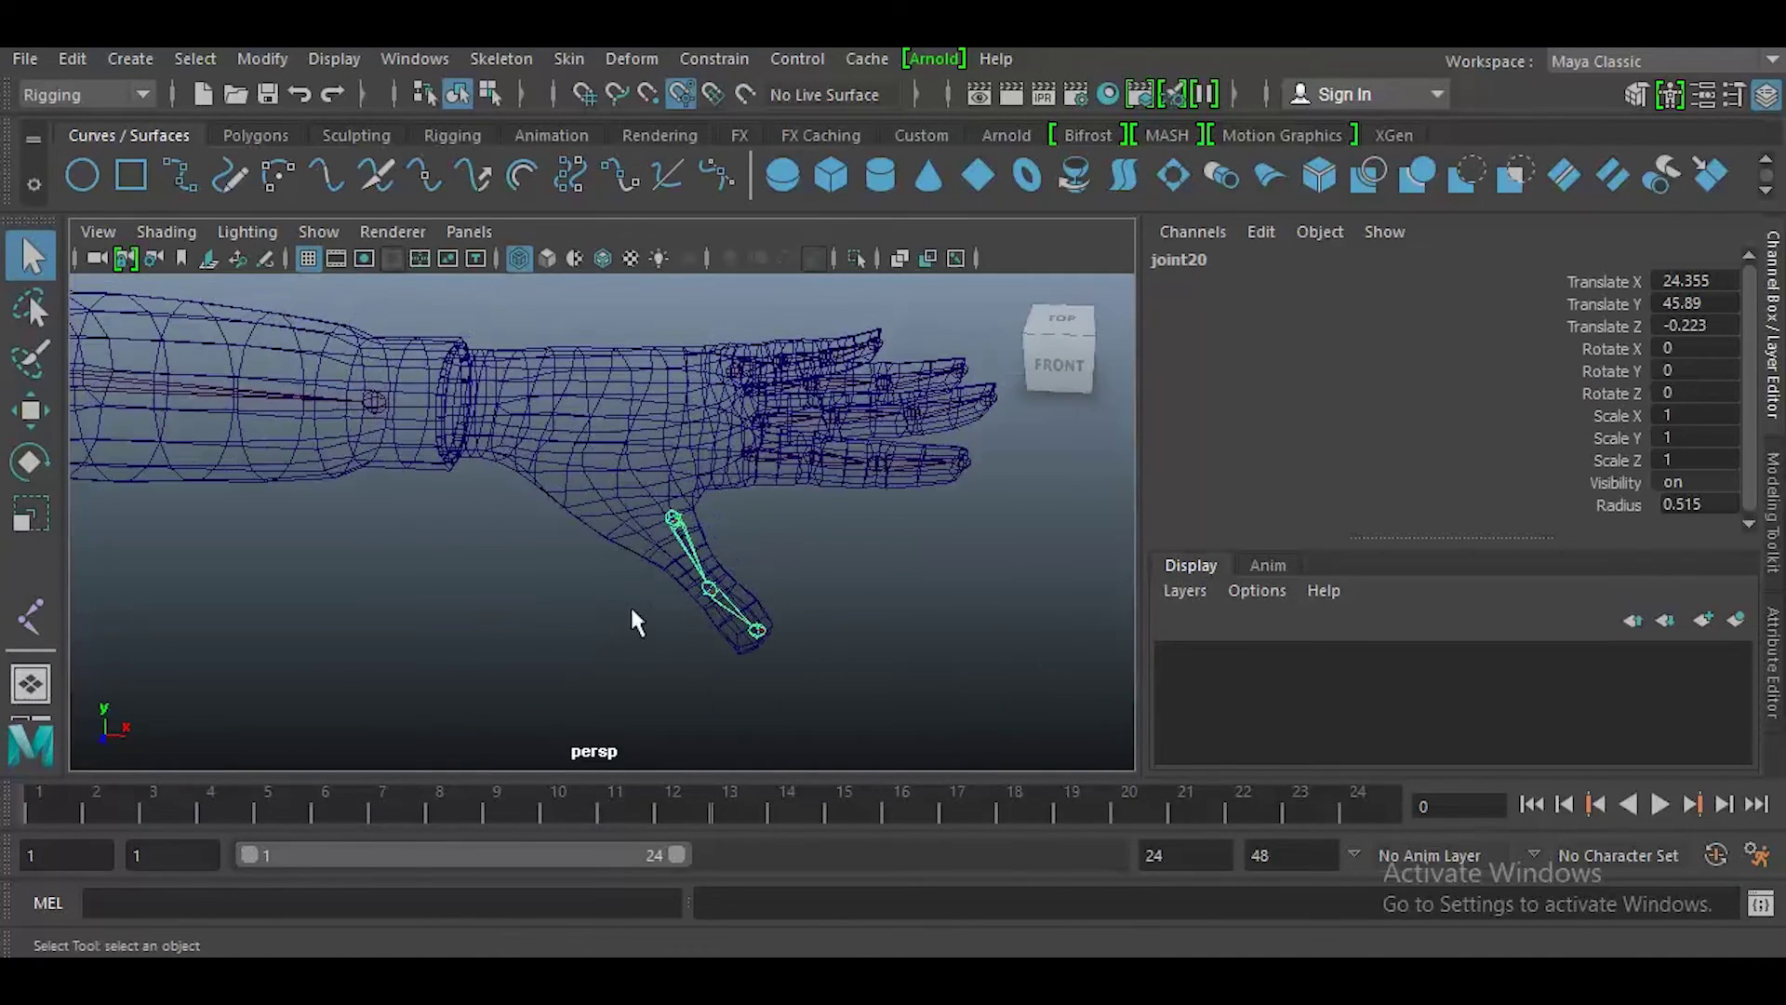
key("w")
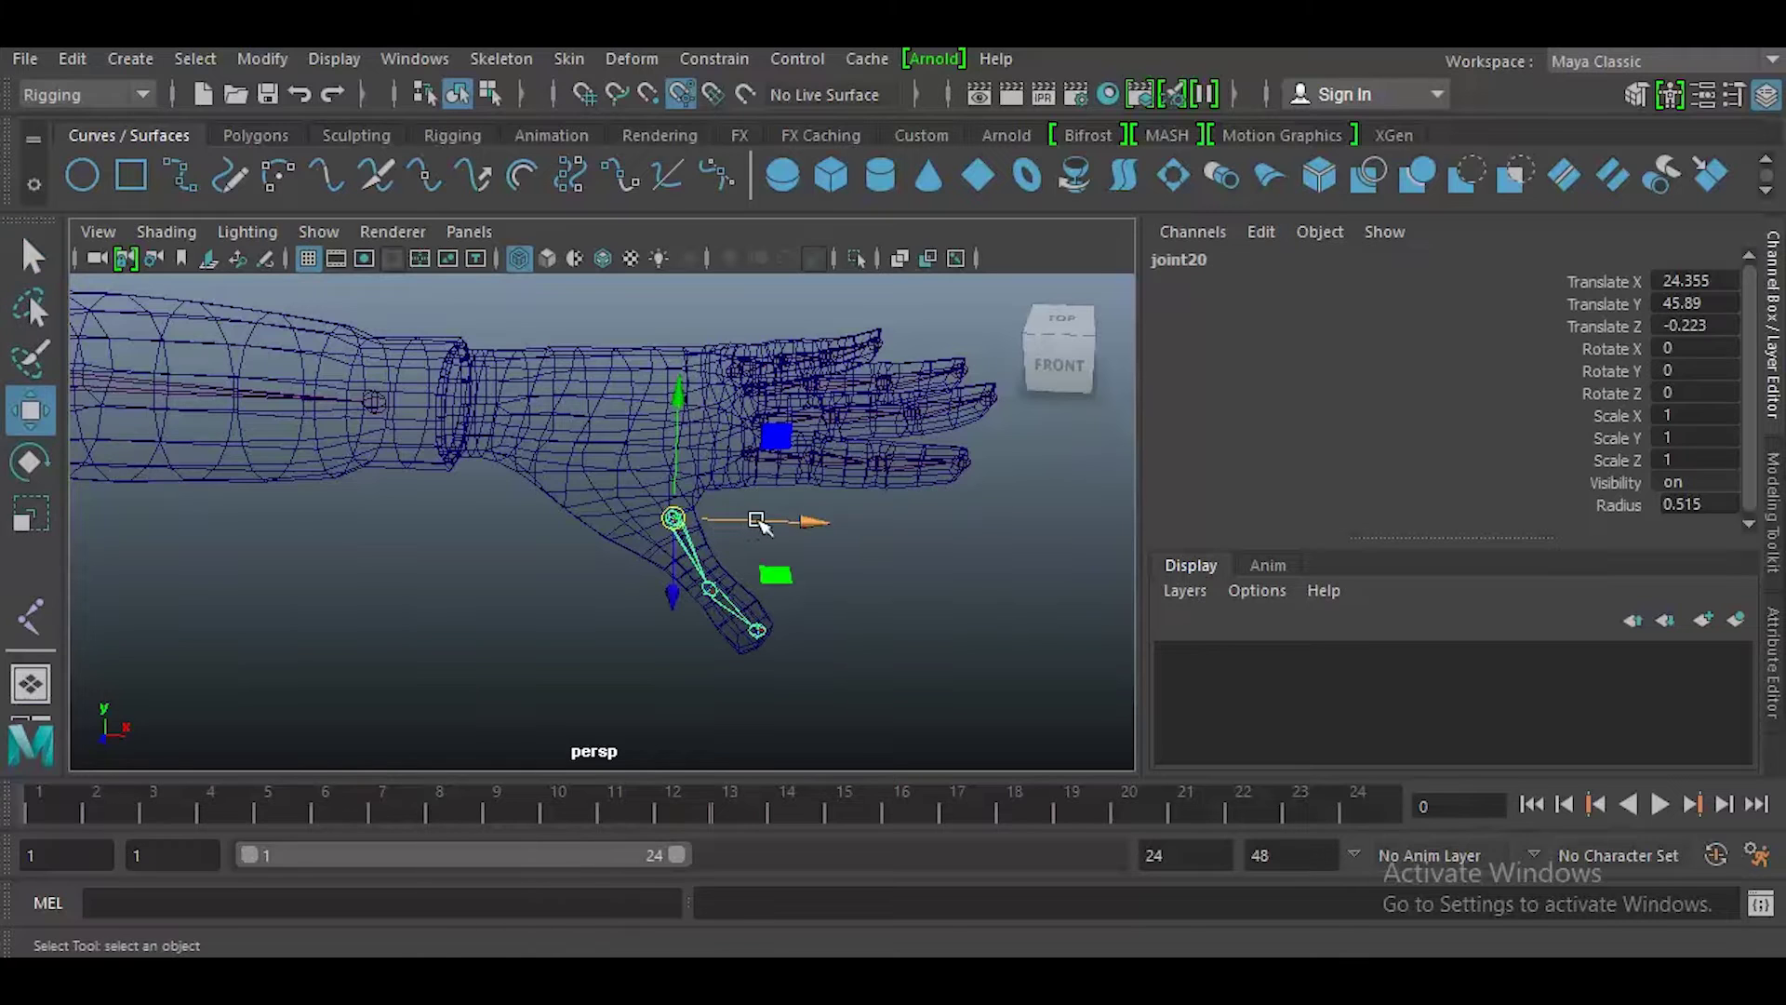
key("d")
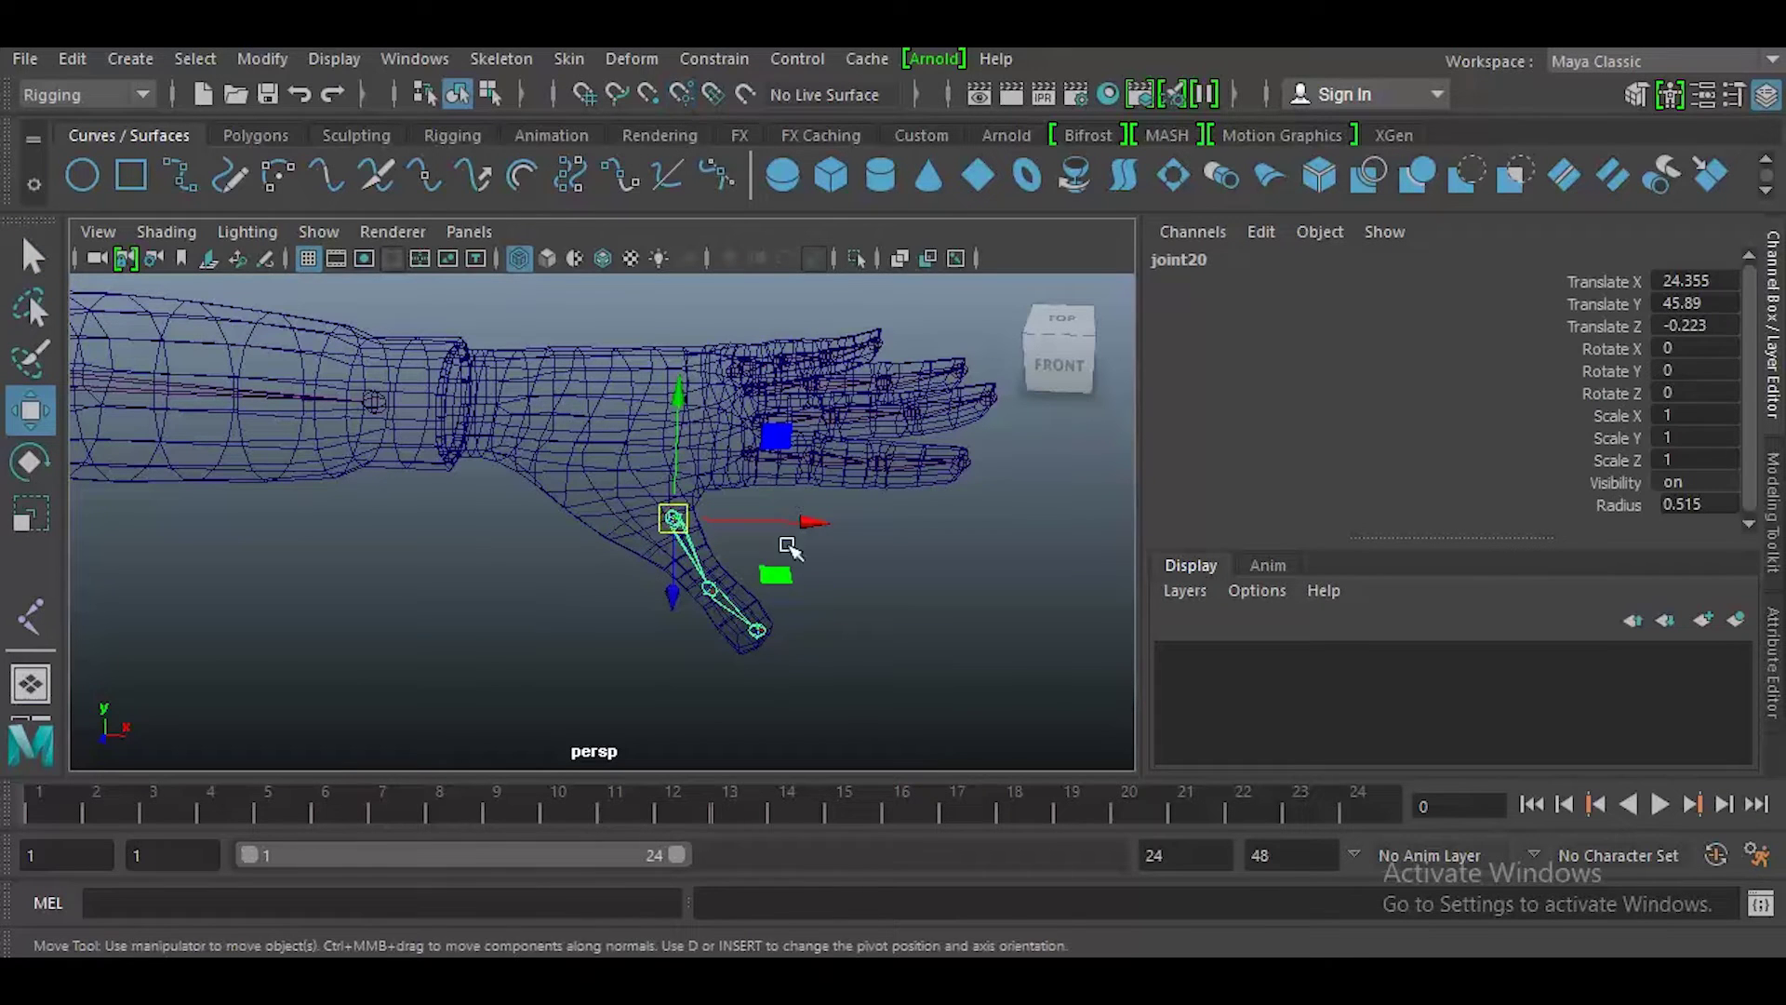
left_click_drag(793, 519, 760, 519)
left_click_drag(627, 659, 633, 572, "alt")
middle_click_drag(632, 572, 637, 539, "alt")
key("f")
left_click_drag(638, 561, 632, 607, "alt")
left_click_drag(680, 517, 511, 634)
left_click_drag(666, 457, 630, 459)
- Reposition the thumb's tip joint inside the mesh, at about 1.07 in Translate X and -0.15 in Translate Y
left_click_drag(511, 368, 710, 617)
left_click(712, 618)
key("d")
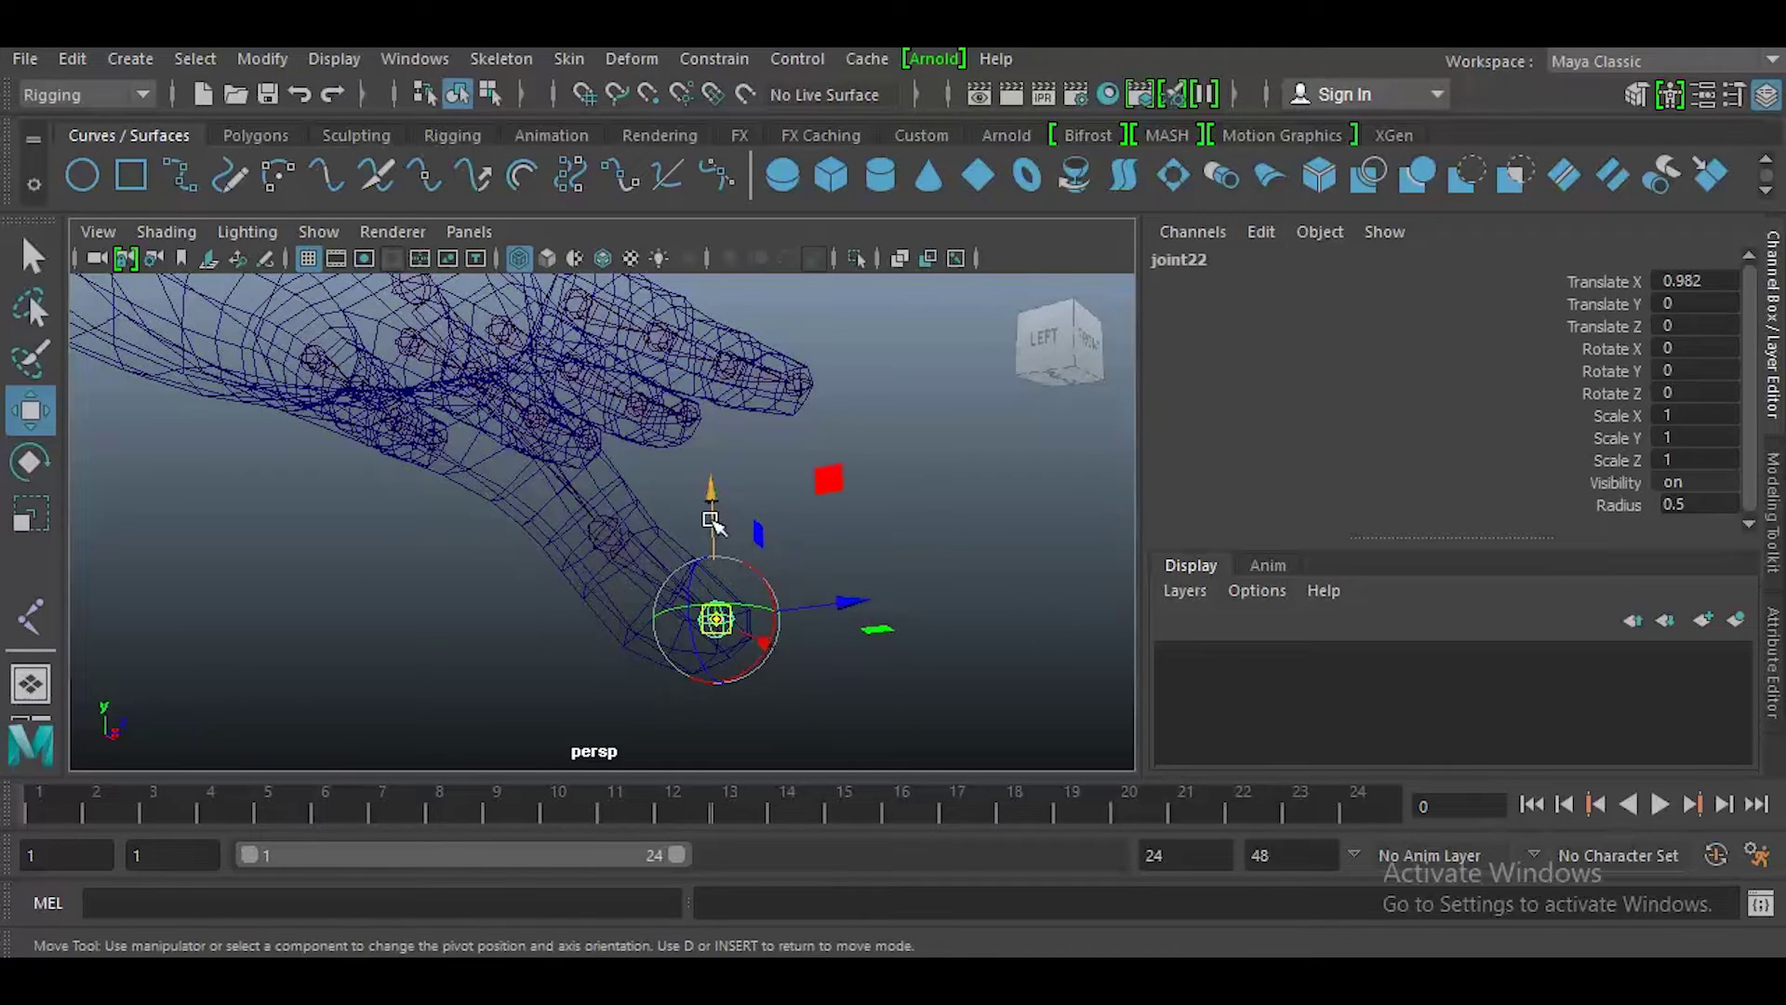
left_click_drag(710, 519, 719, 540)
key("d")
left_click_drag(721, 681, 709, 606, "alt")
middle_click_drag(710, 606, 727, 616, "alt")
left_click_drag(728, 617, 778, 618, "alt")
left_click_drag(676, 587, 522, 629, "alt")
scroll(582, 622, "down", 2)
scroll(577, 619, "down", 4)
middle_click_drag(532, 605, 599, 586, "alt")
left_click_drag(583, 605, 566, 590, "alt")
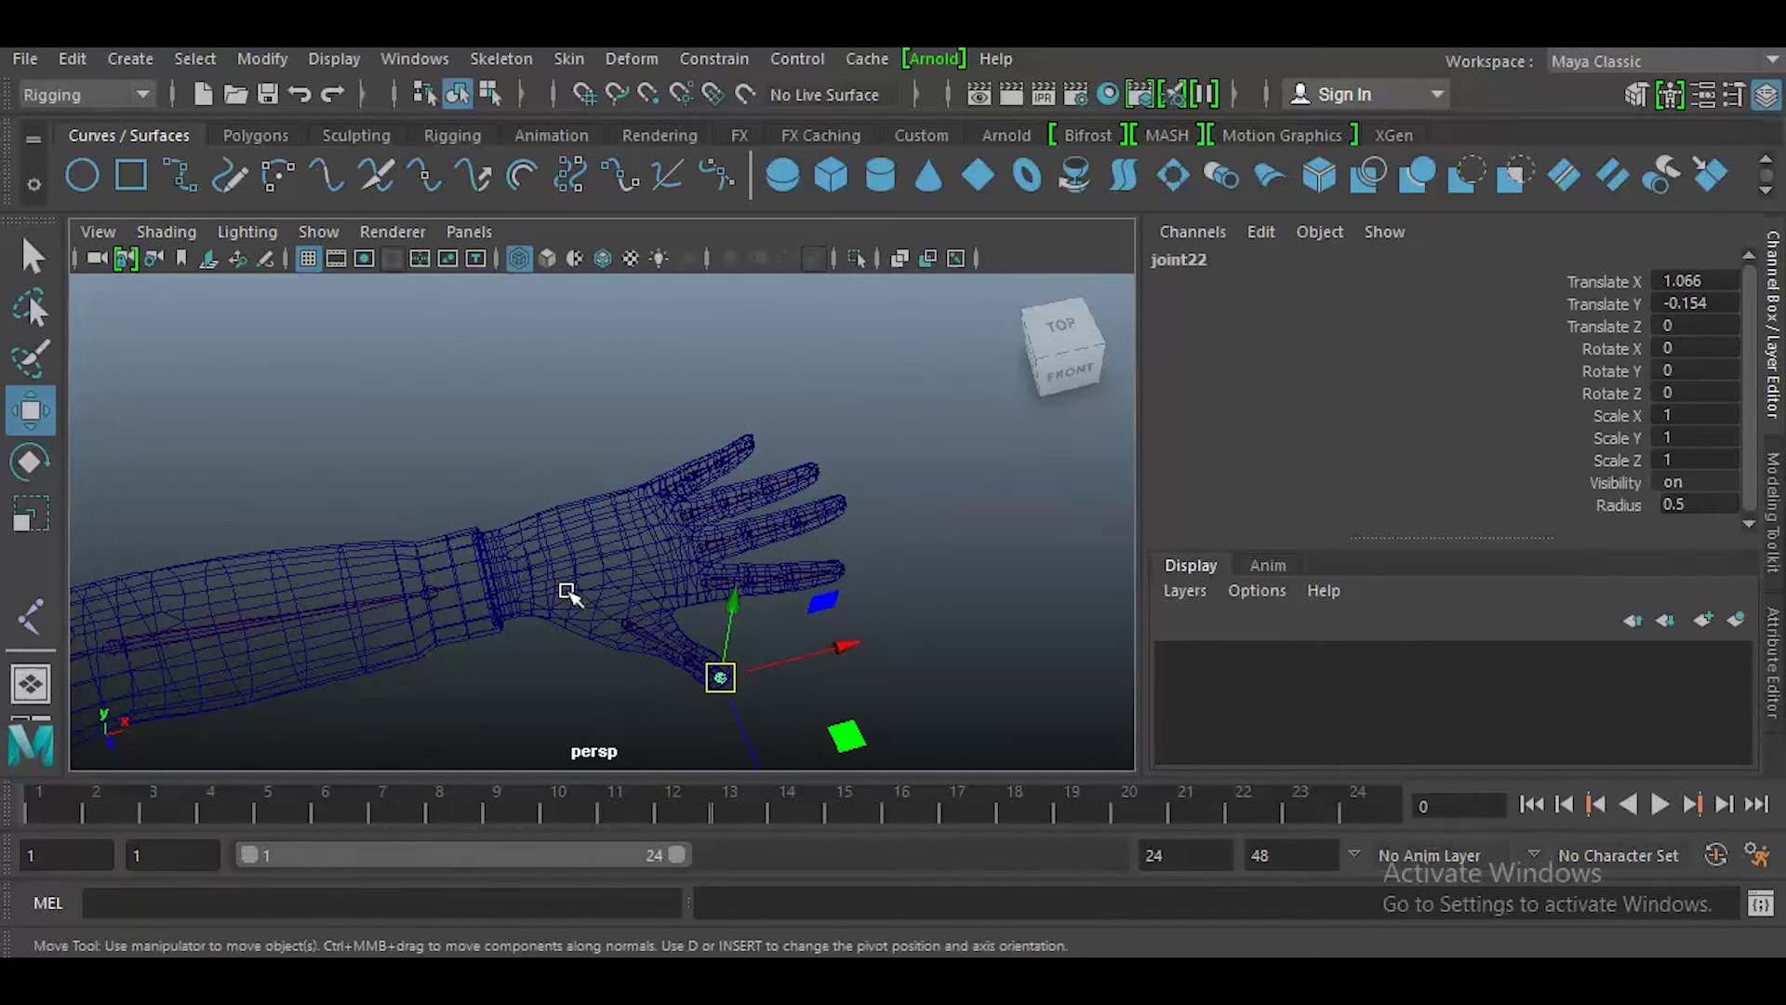
left_click(653, 498)
key("q")
left_click(678, 509, "shift")
left_click(700, 546, "shift")
left_click(702, 582, "shift")
left_click(627, 622, "shift")
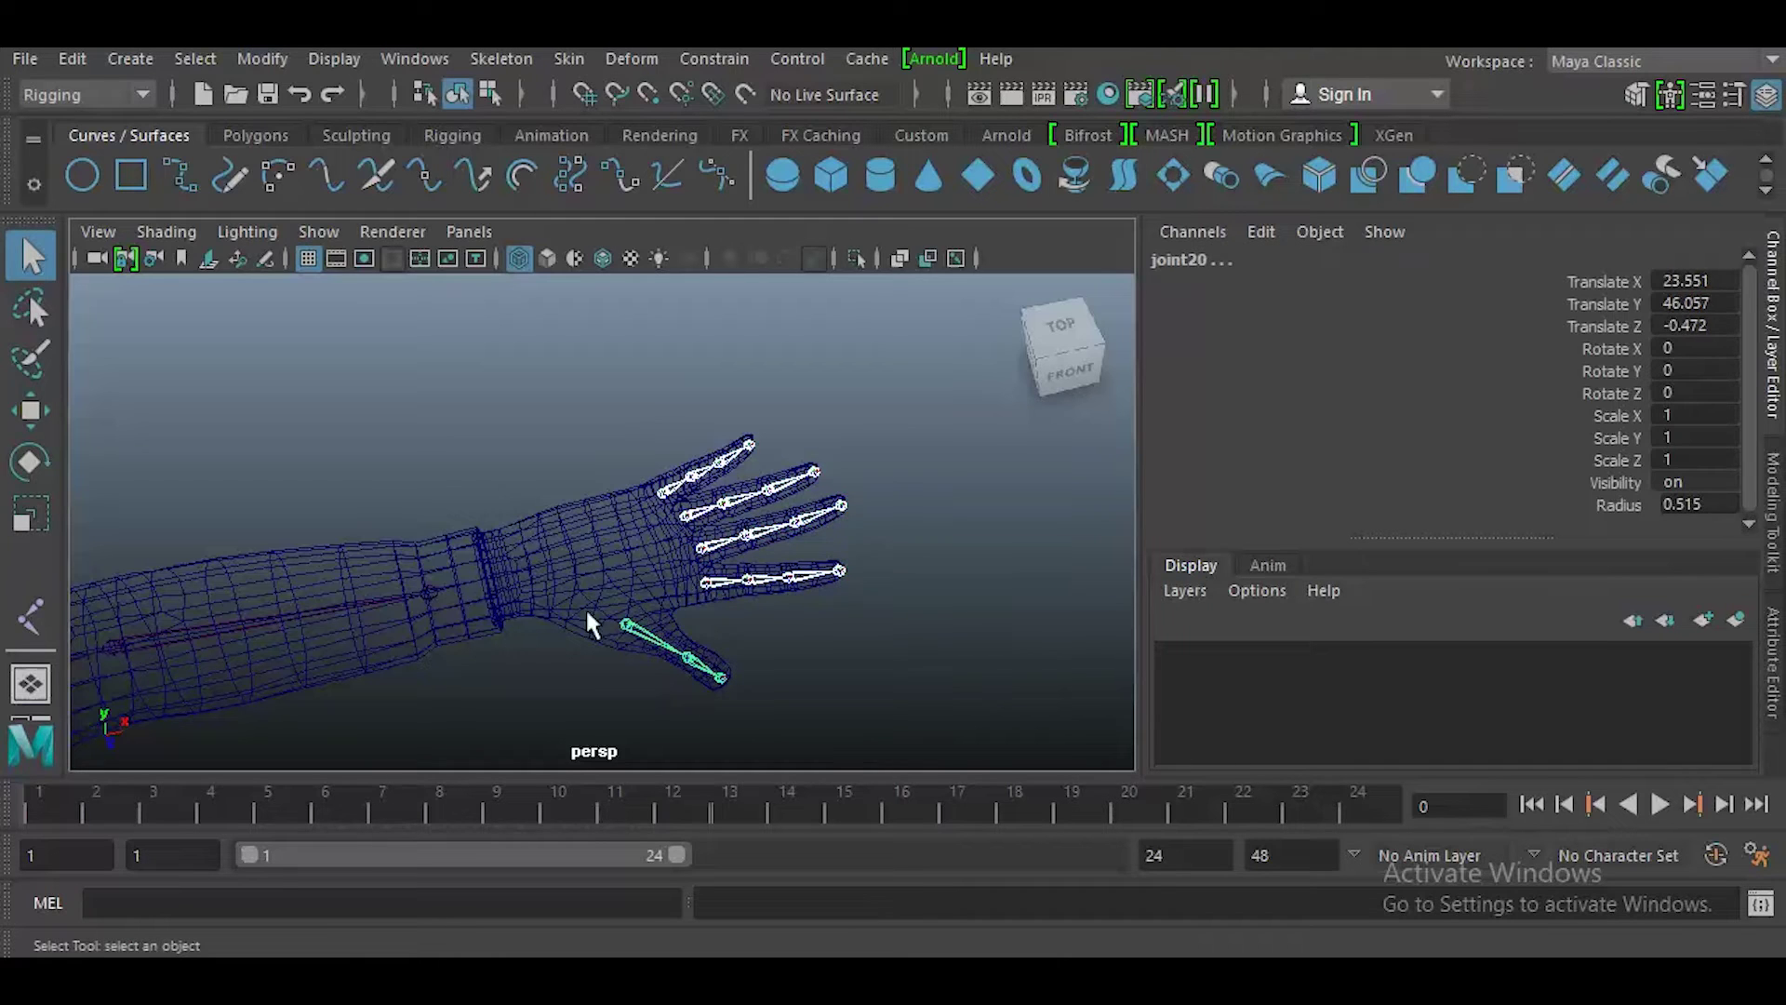
- Move the wrist joint toward the hand to about 8.35 in Translate X and 0.02 in Translate Y
left_click(429, 592)
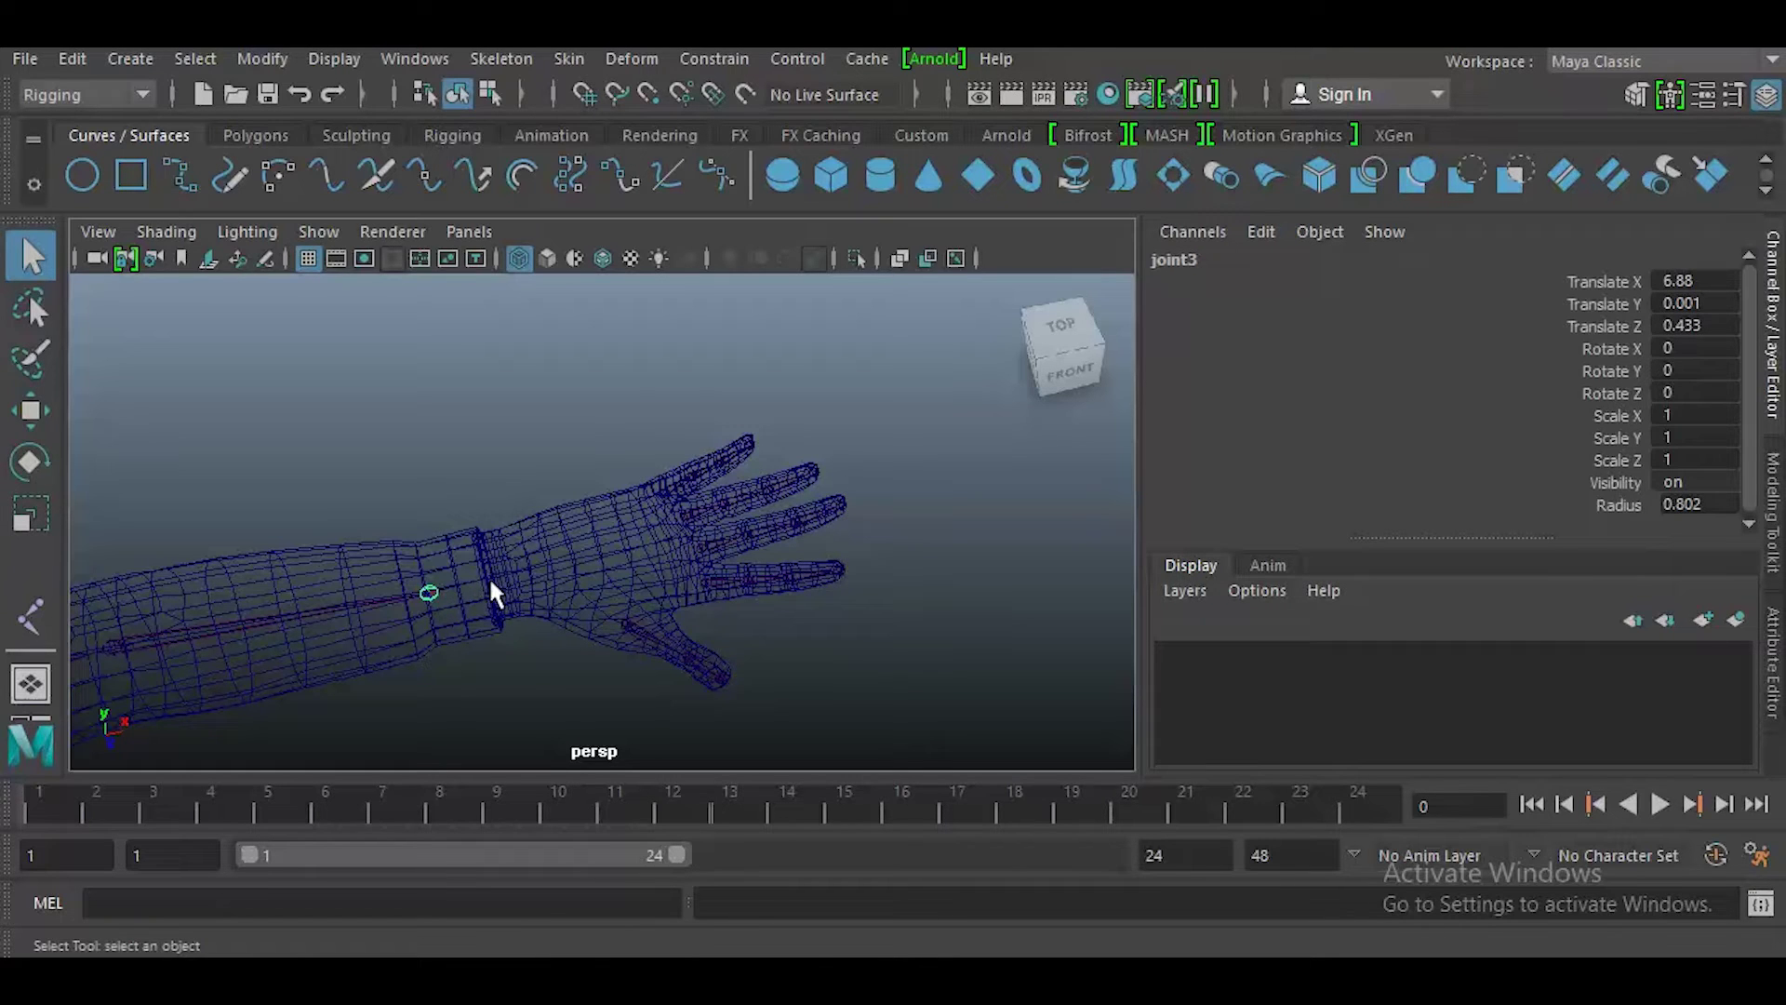
key("w")
left_click_drag(505, 578, 583, 562)
mouse_move(399, 629)
left_mouse_down("alt")
mouse_move(459, 556)
mouse_move(398, 577)
mouse_move(375, 620)
left_mouse_up("alt")
left_click_drag(589, 625, 418, 626, "alt")
- In the top view, parent the base joints of all four finger chains and the thumb chain to the wrist joint
key("space")
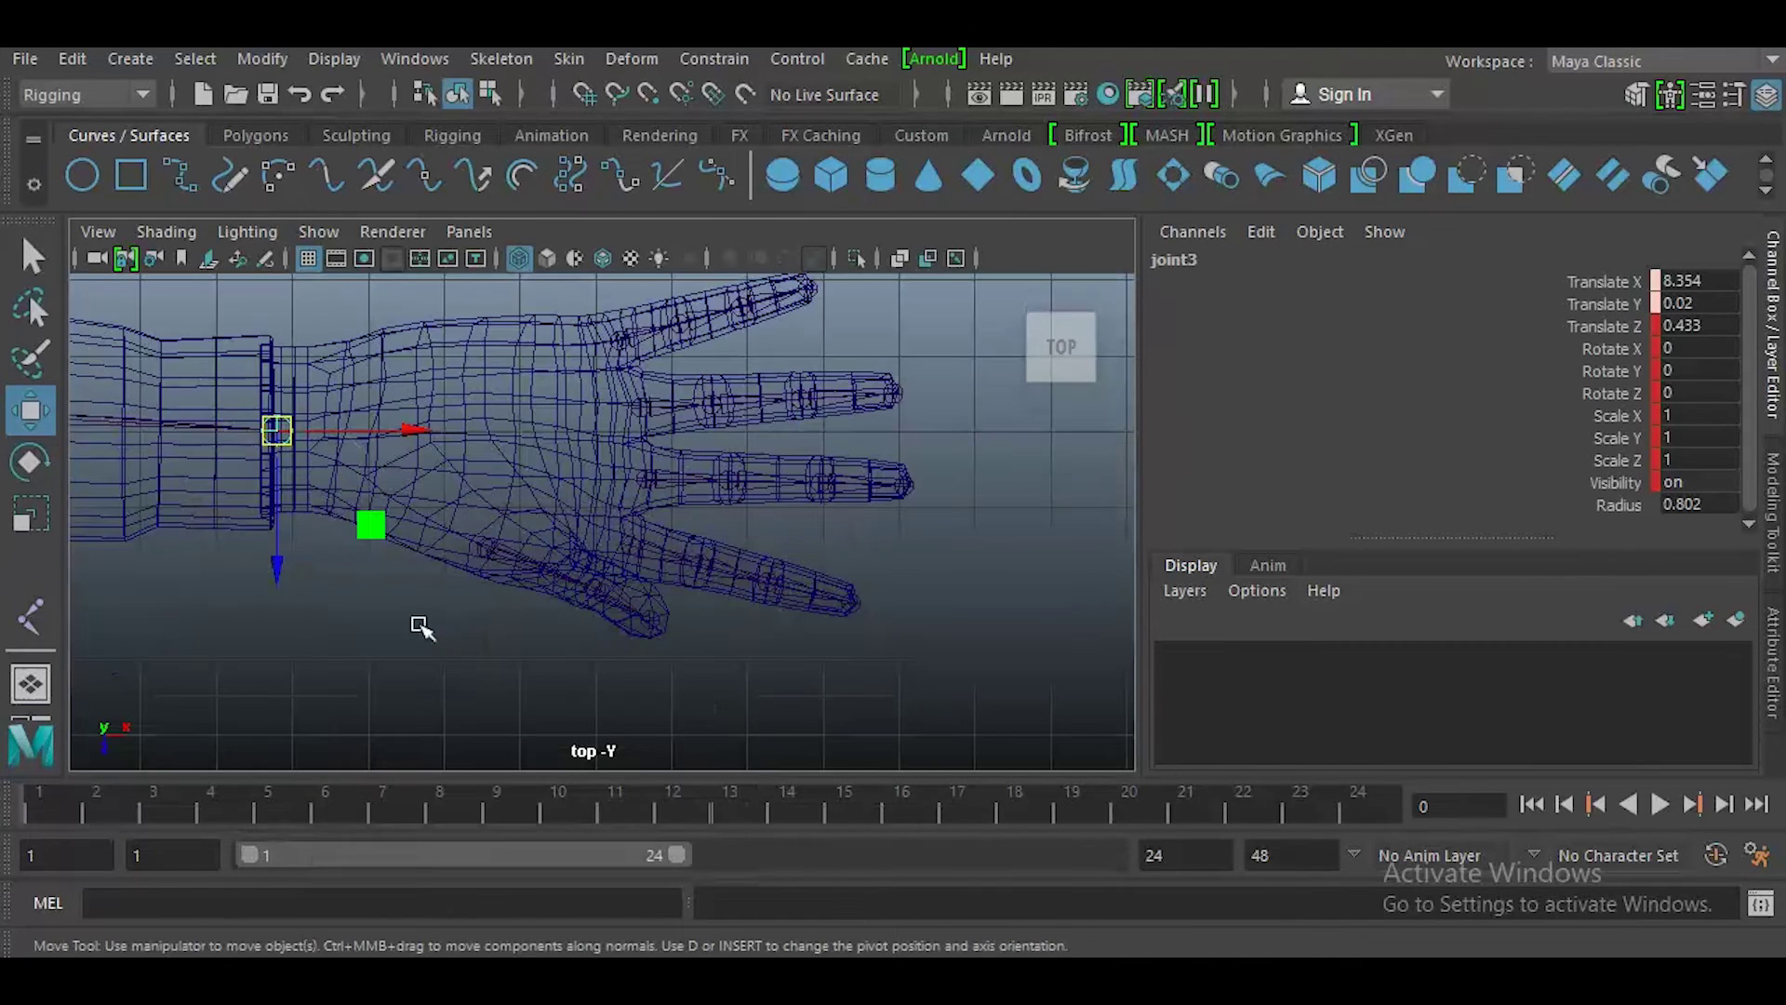
left_click_drag(478, 494, 467, 500)
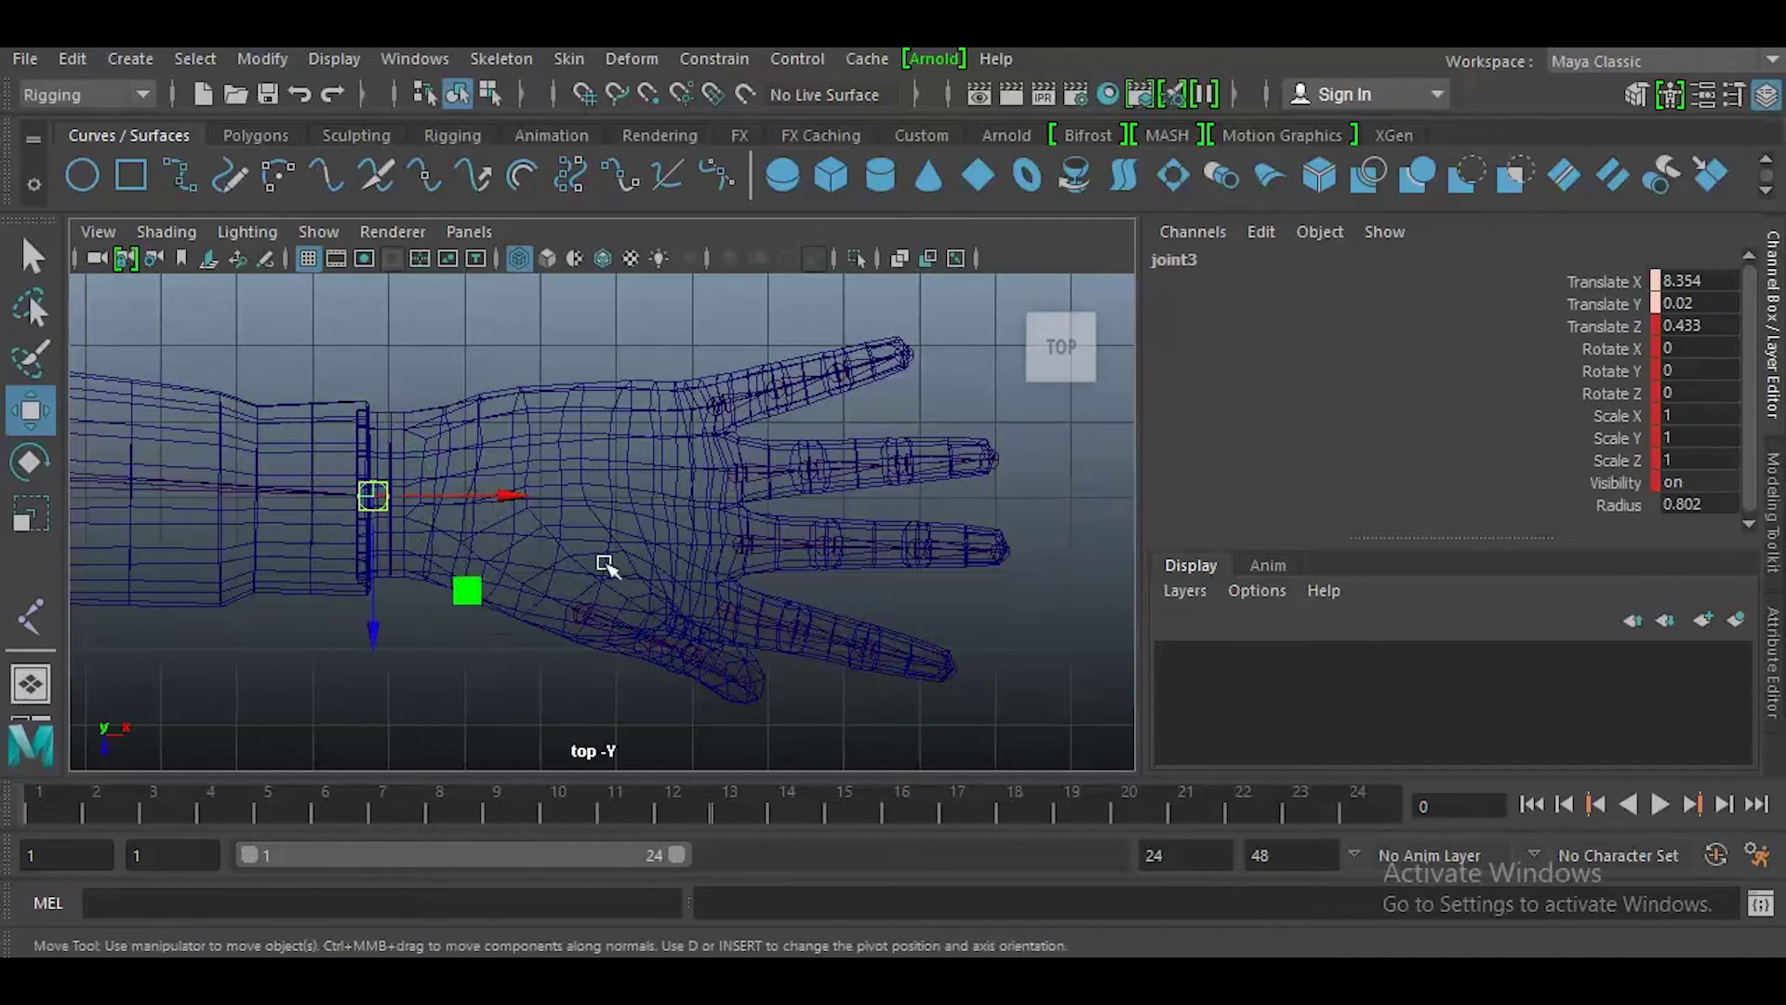
left_click(705, 416)
key("q")
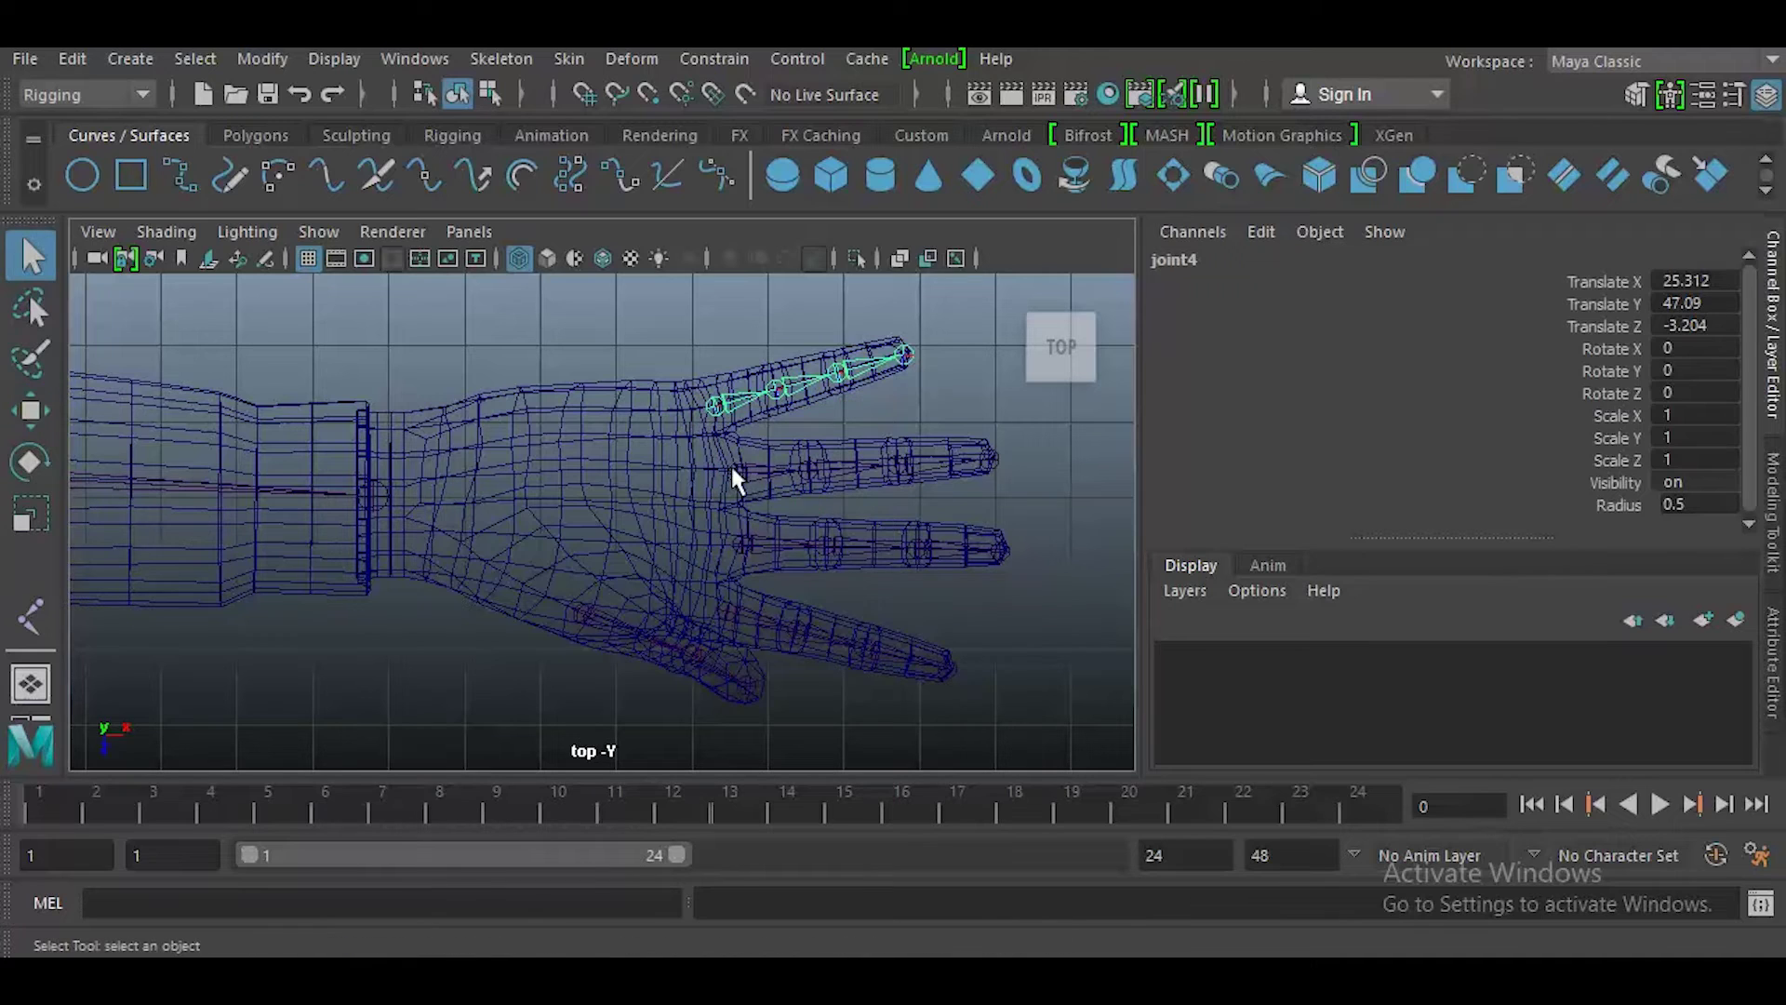
left_click(732, 467, "shift")
left_click(741, 541, "shift")
left_click(722, 610, "shift")
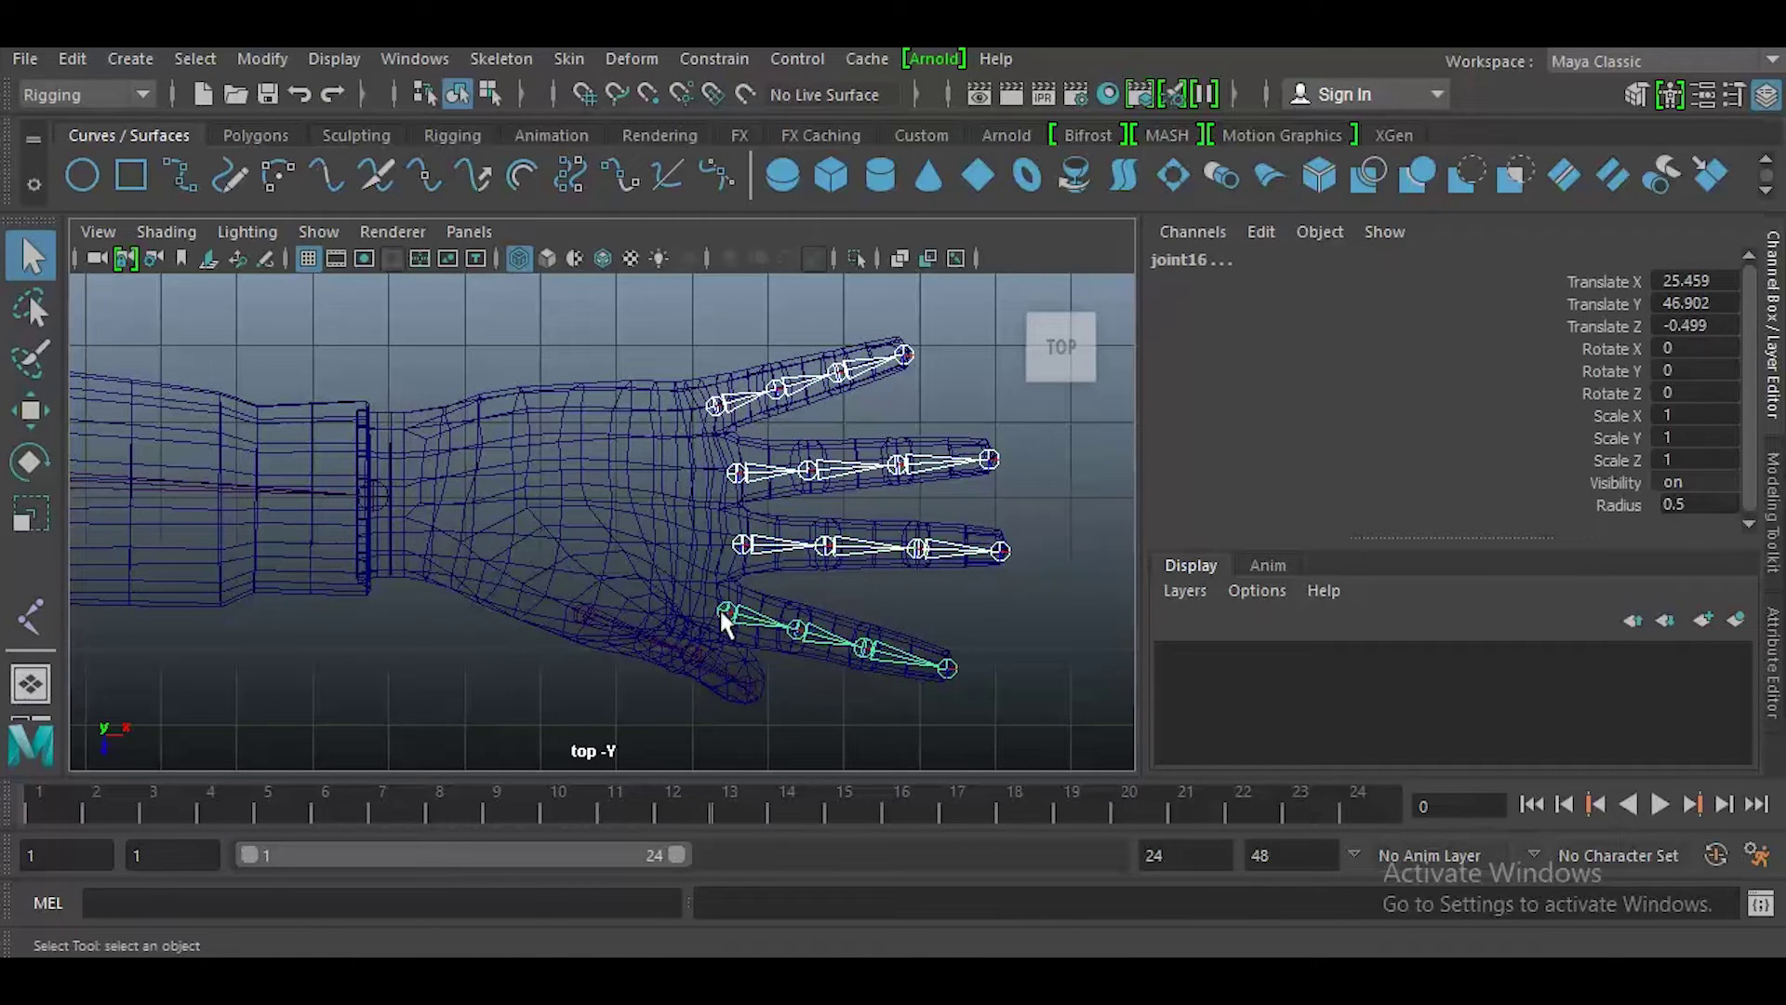
left_click(582, 618, "shift")
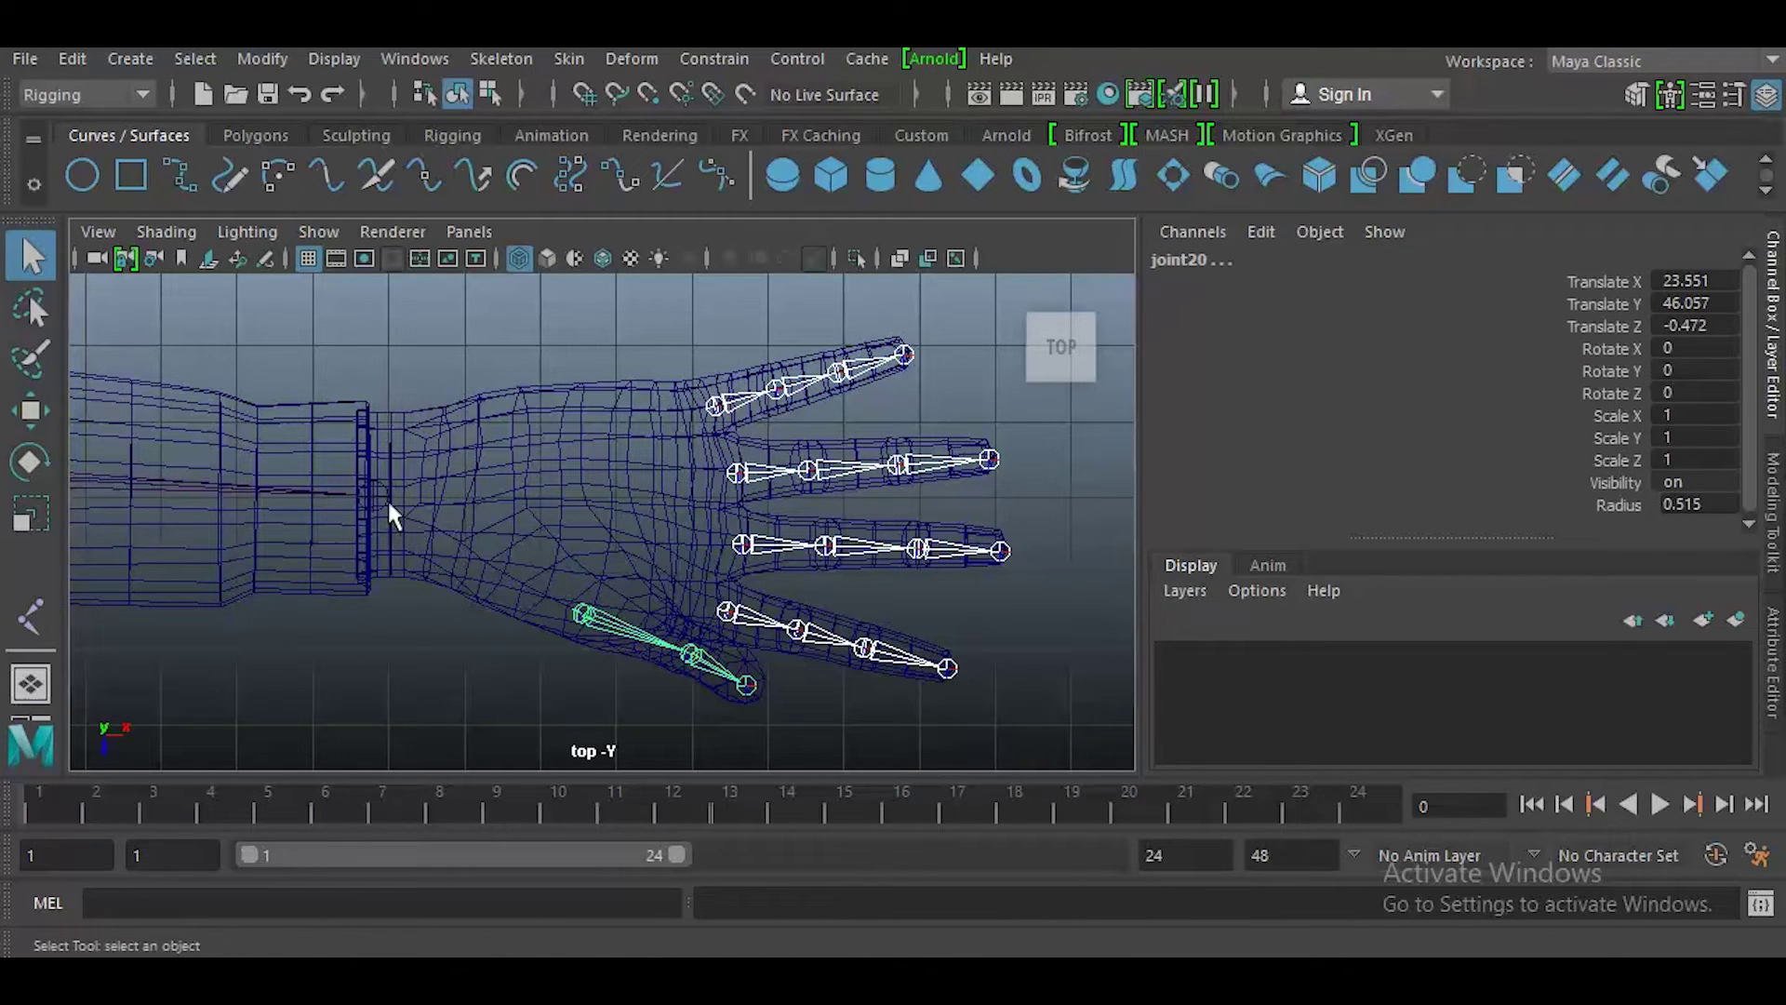
left_click(384, 494, "shift")
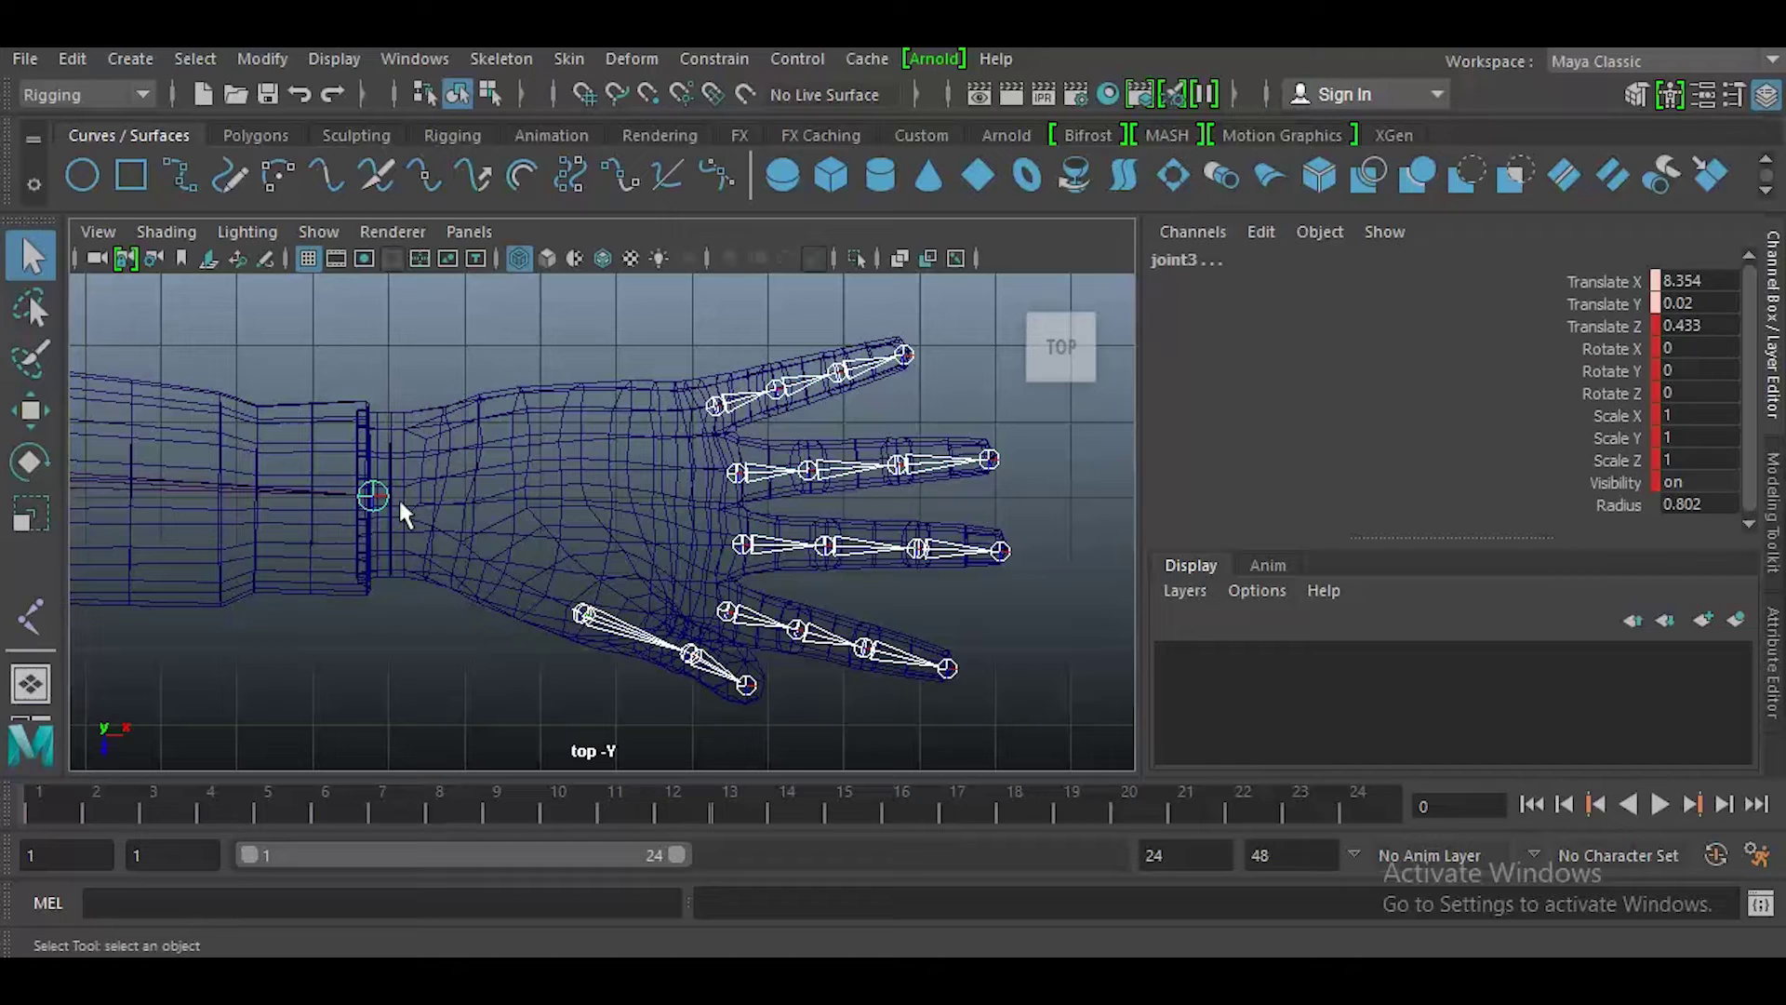
key("p")
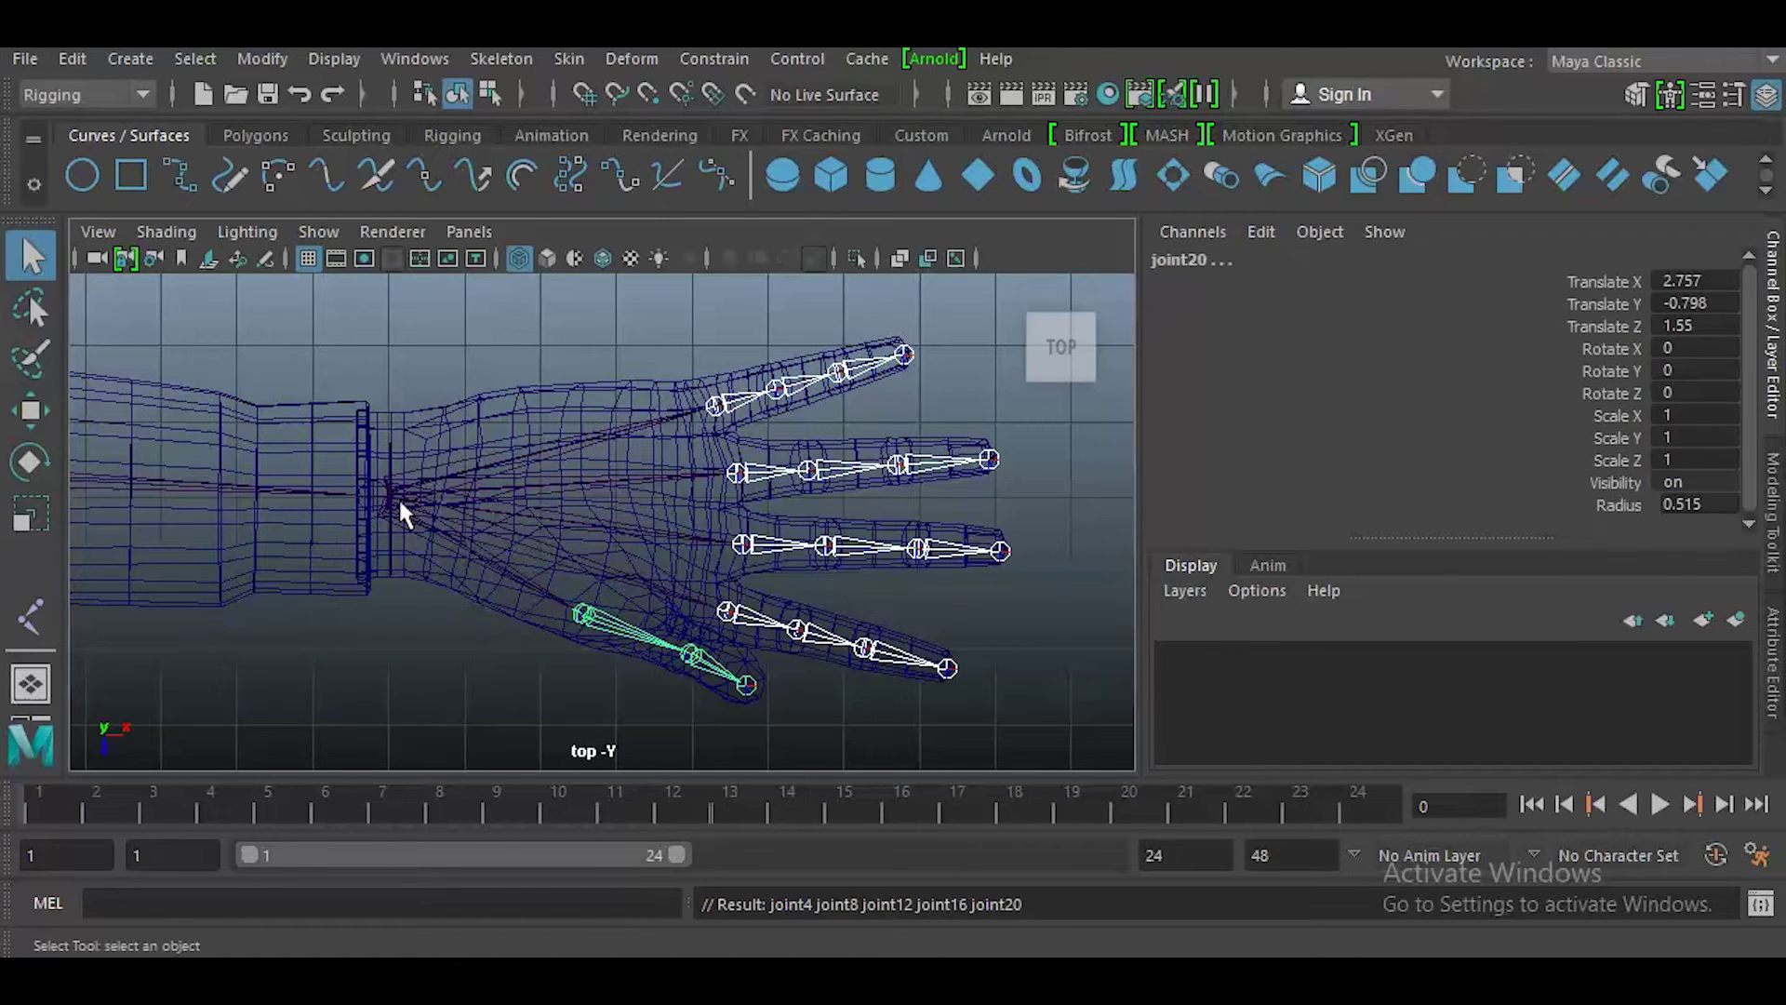
- In the perspective view, parent the left arm's shoulder joint to the upper spine joint in the chest
key("space")
left_click_drag(471, 593, 487, 527)
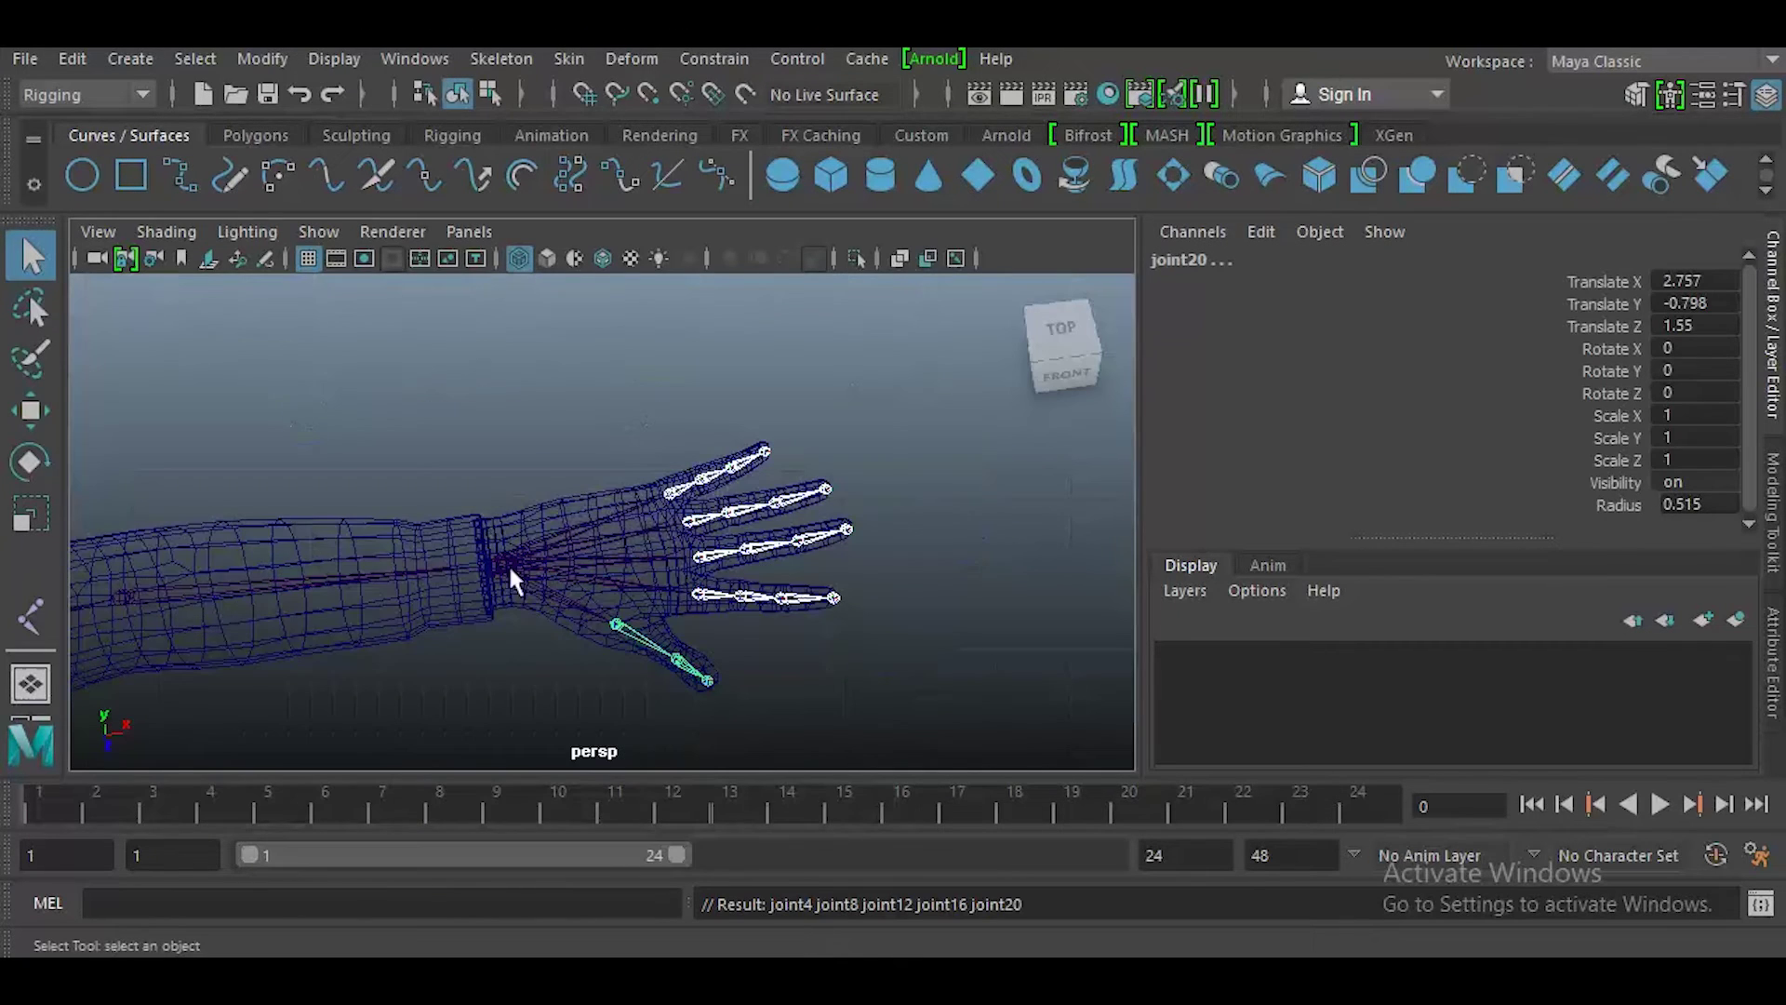
scroll(550, 666, "down", 5)
left_click_drag(550, 666, 578, 618, "alt")
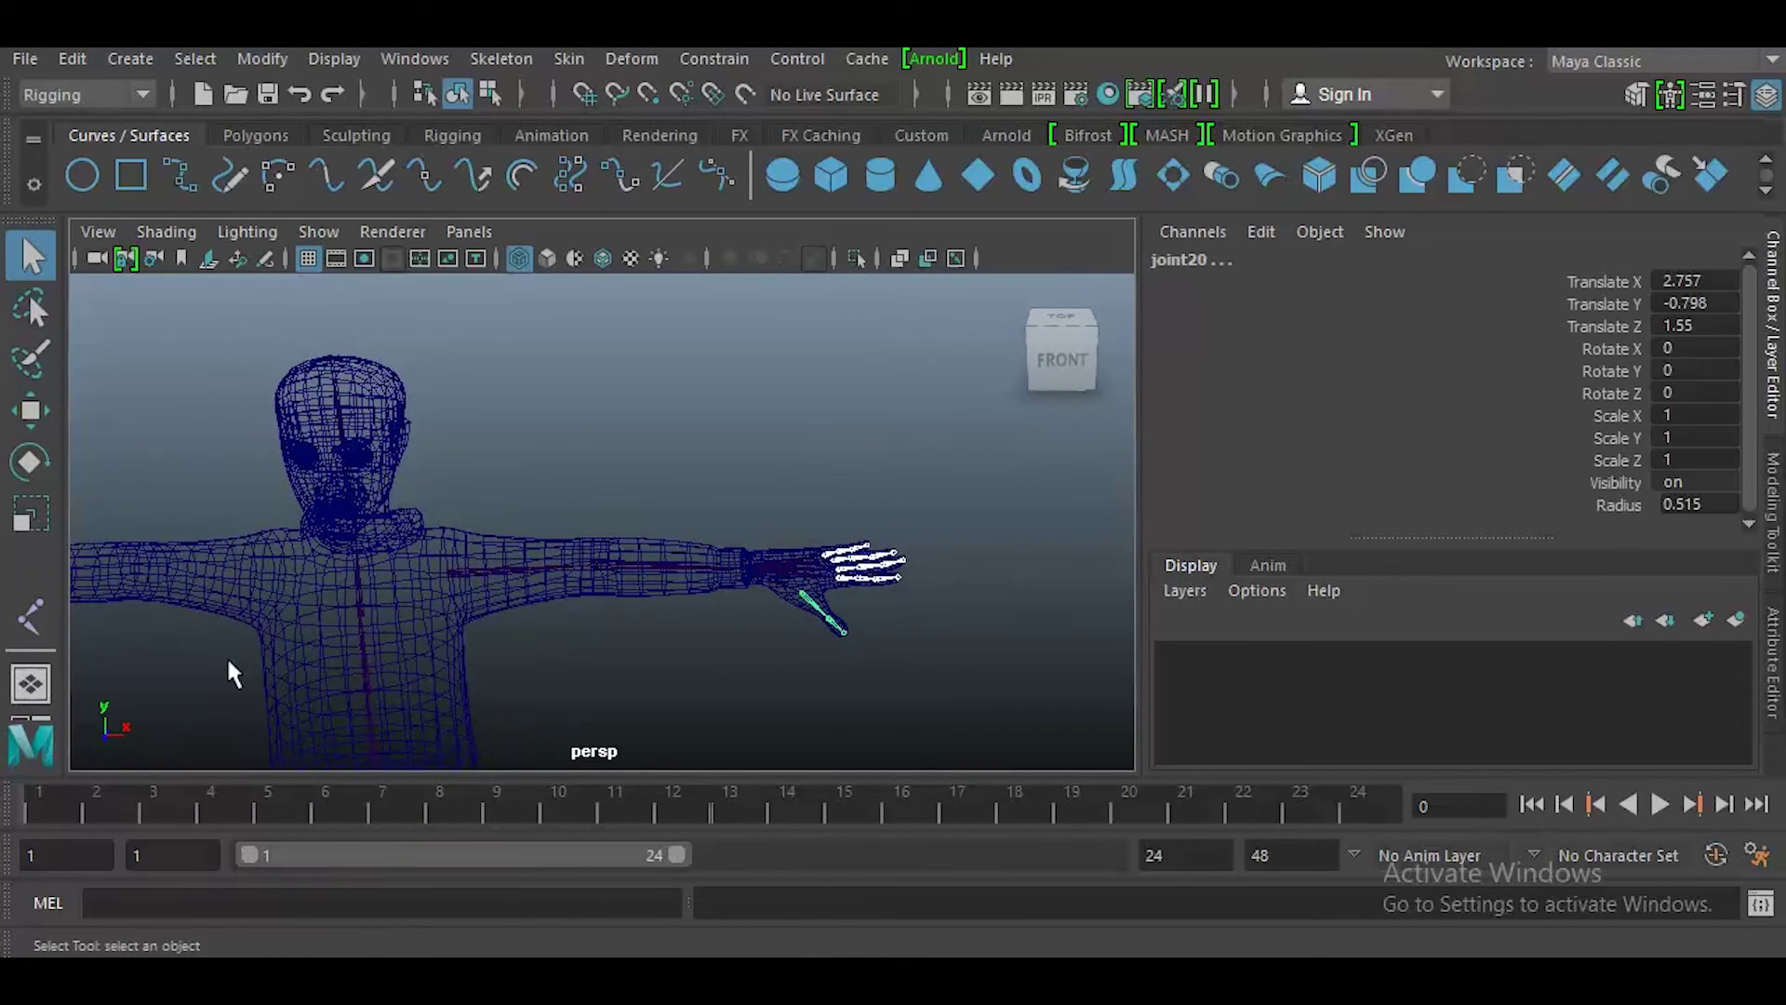
scroll(499, 618, "up", 3)
middle_click_drag(499, 617, 649, 562, "alt")
left_click(656, 559)
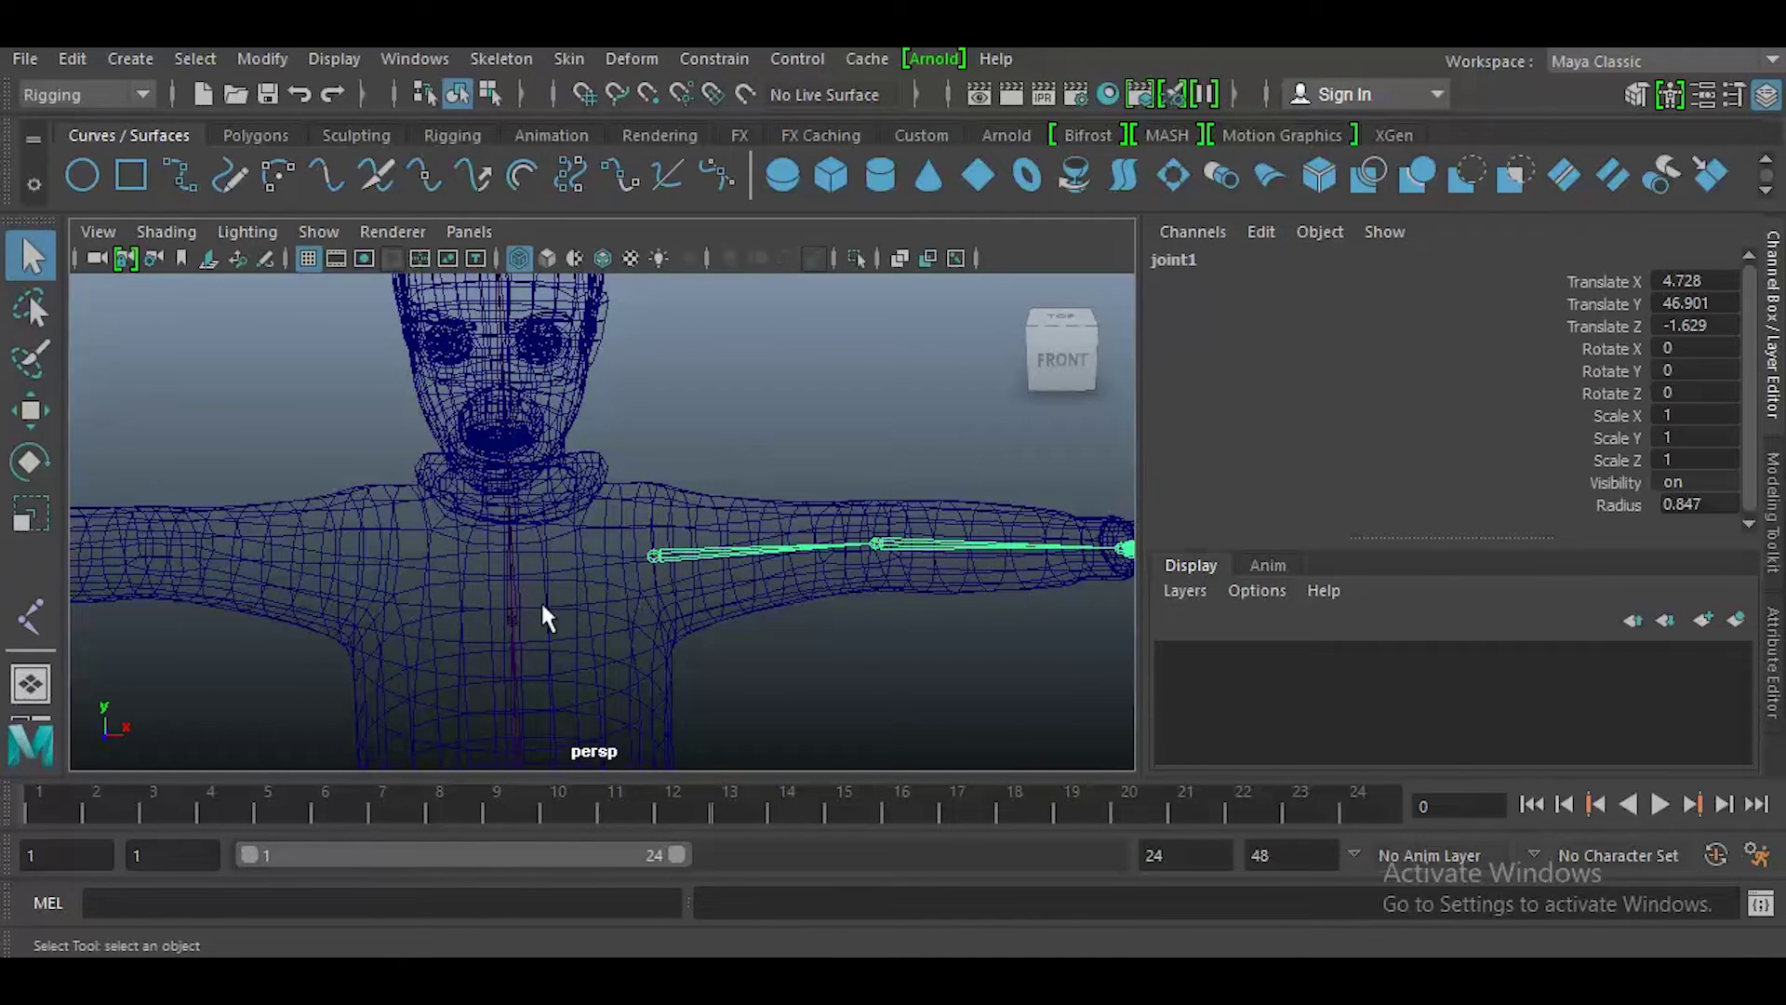
left_click(513, 602)
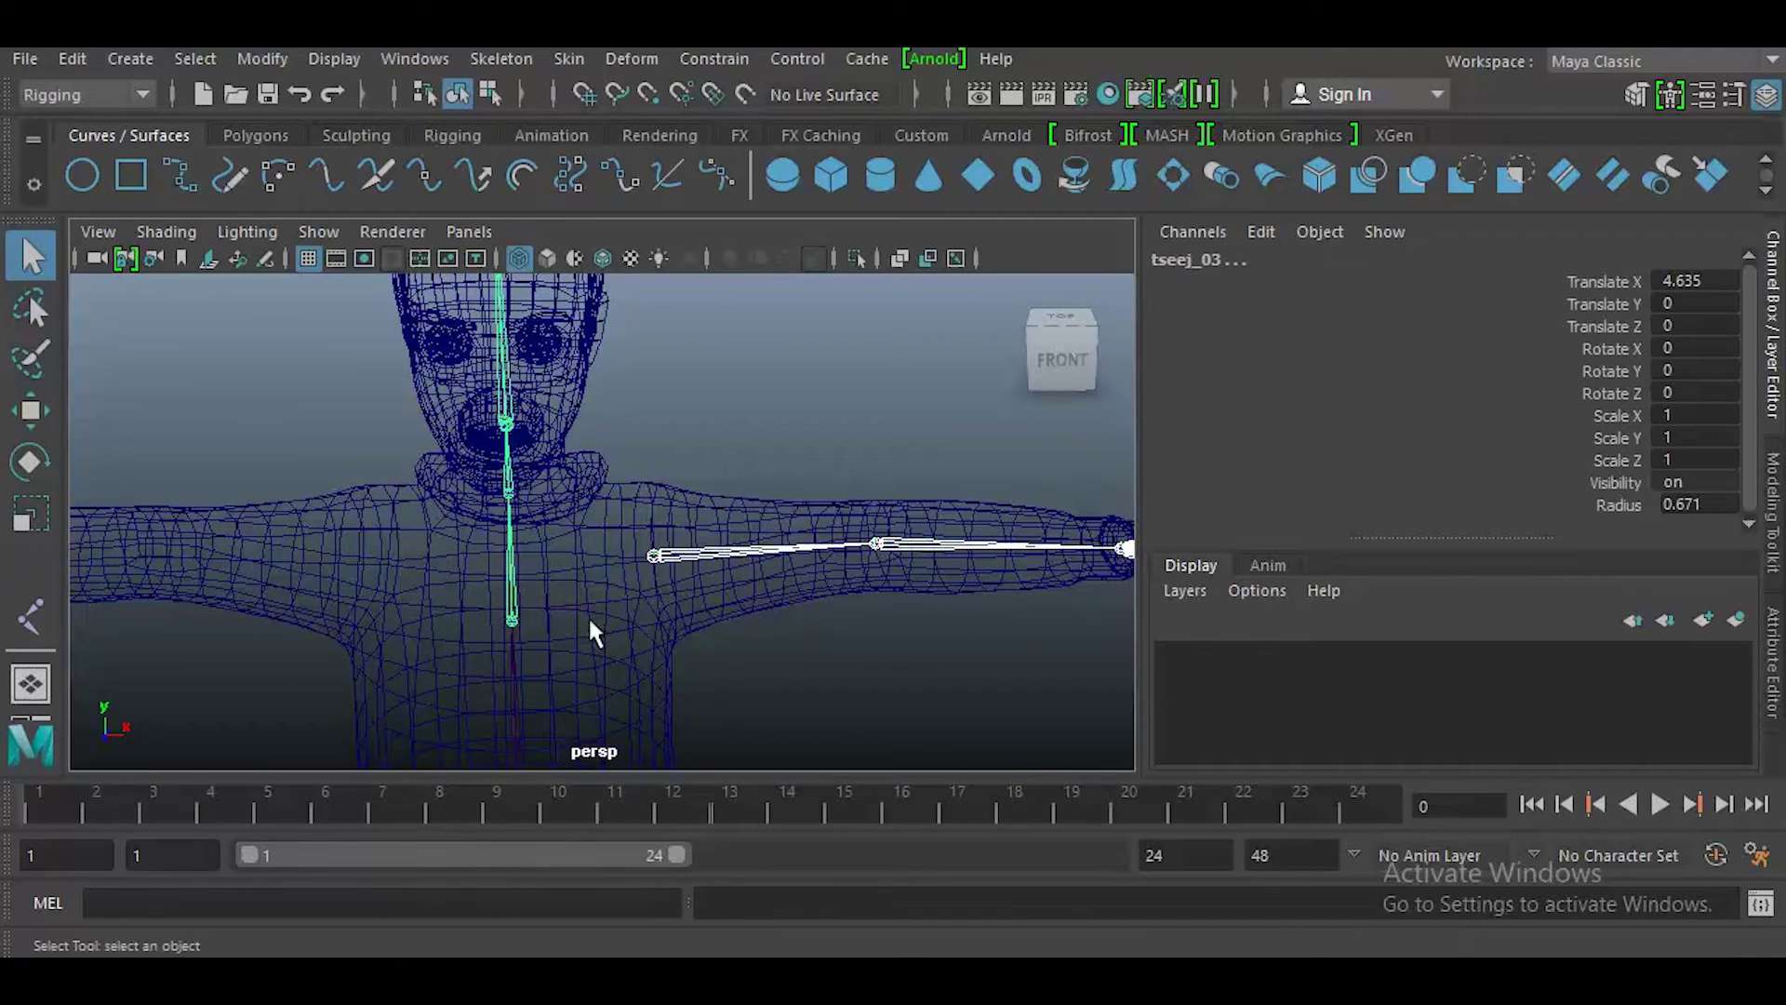
key("p")
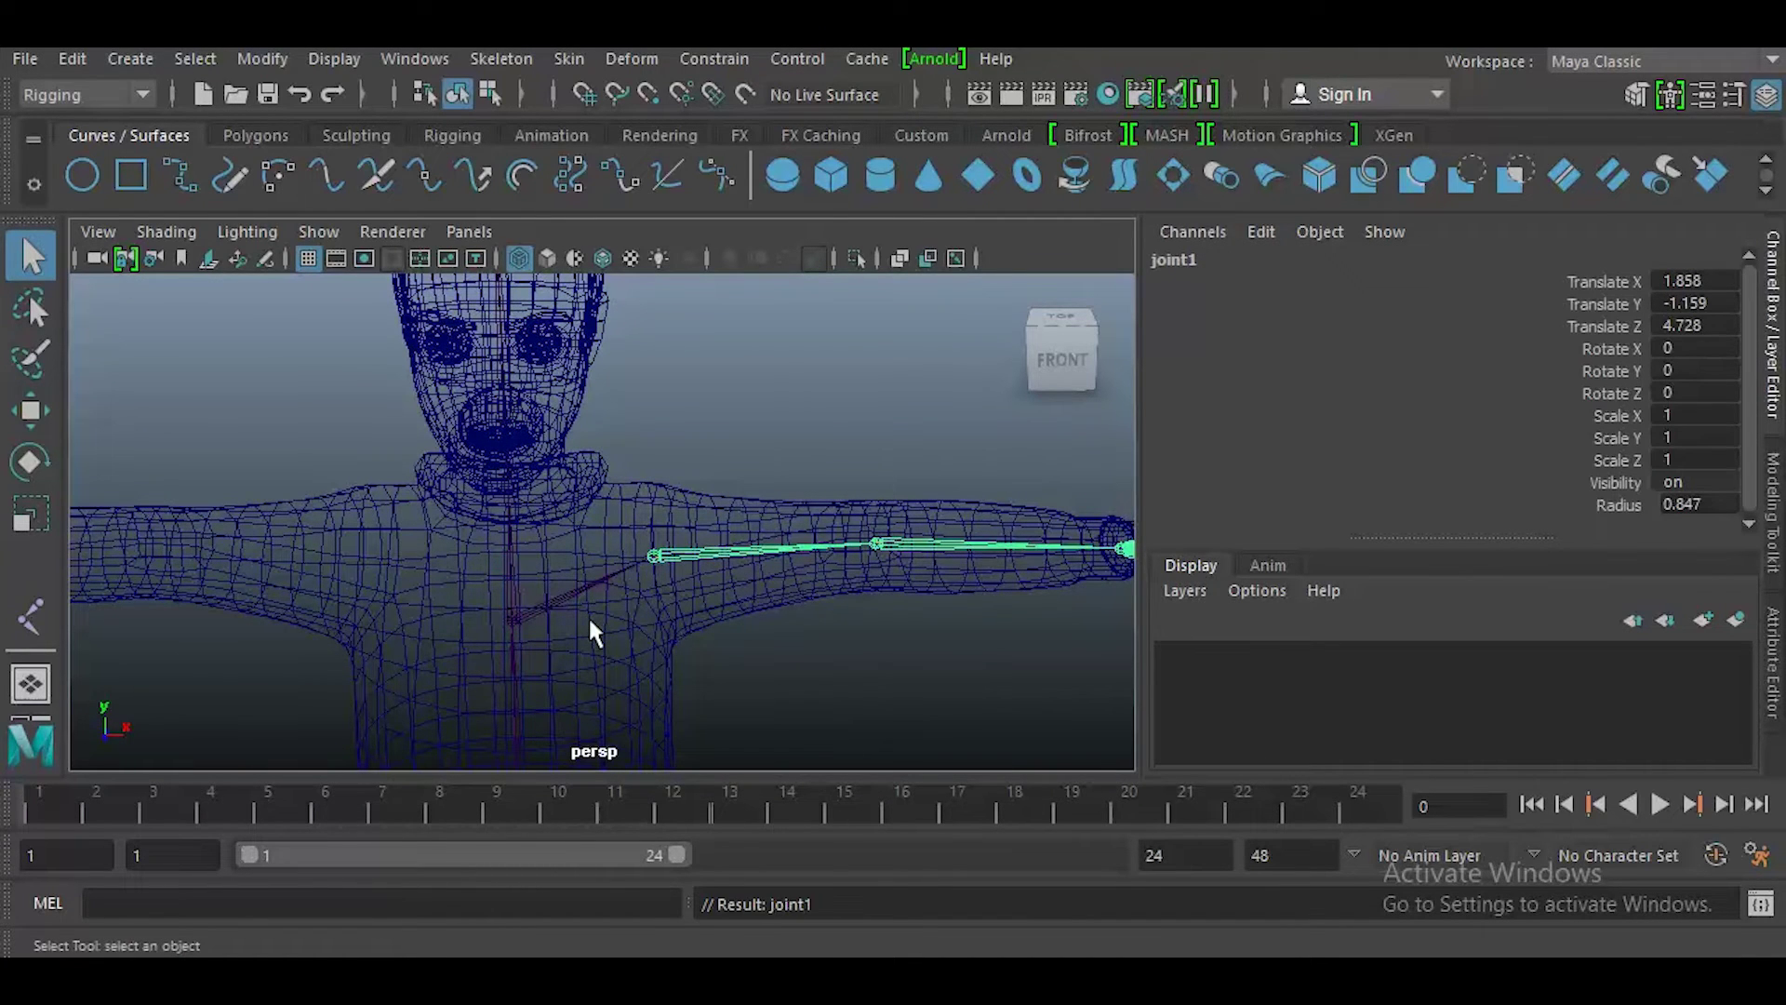
left_click_drag(588, 623, 729, 553, "alt")
middle_click_drag(729, 553, 657, 557, "alt")
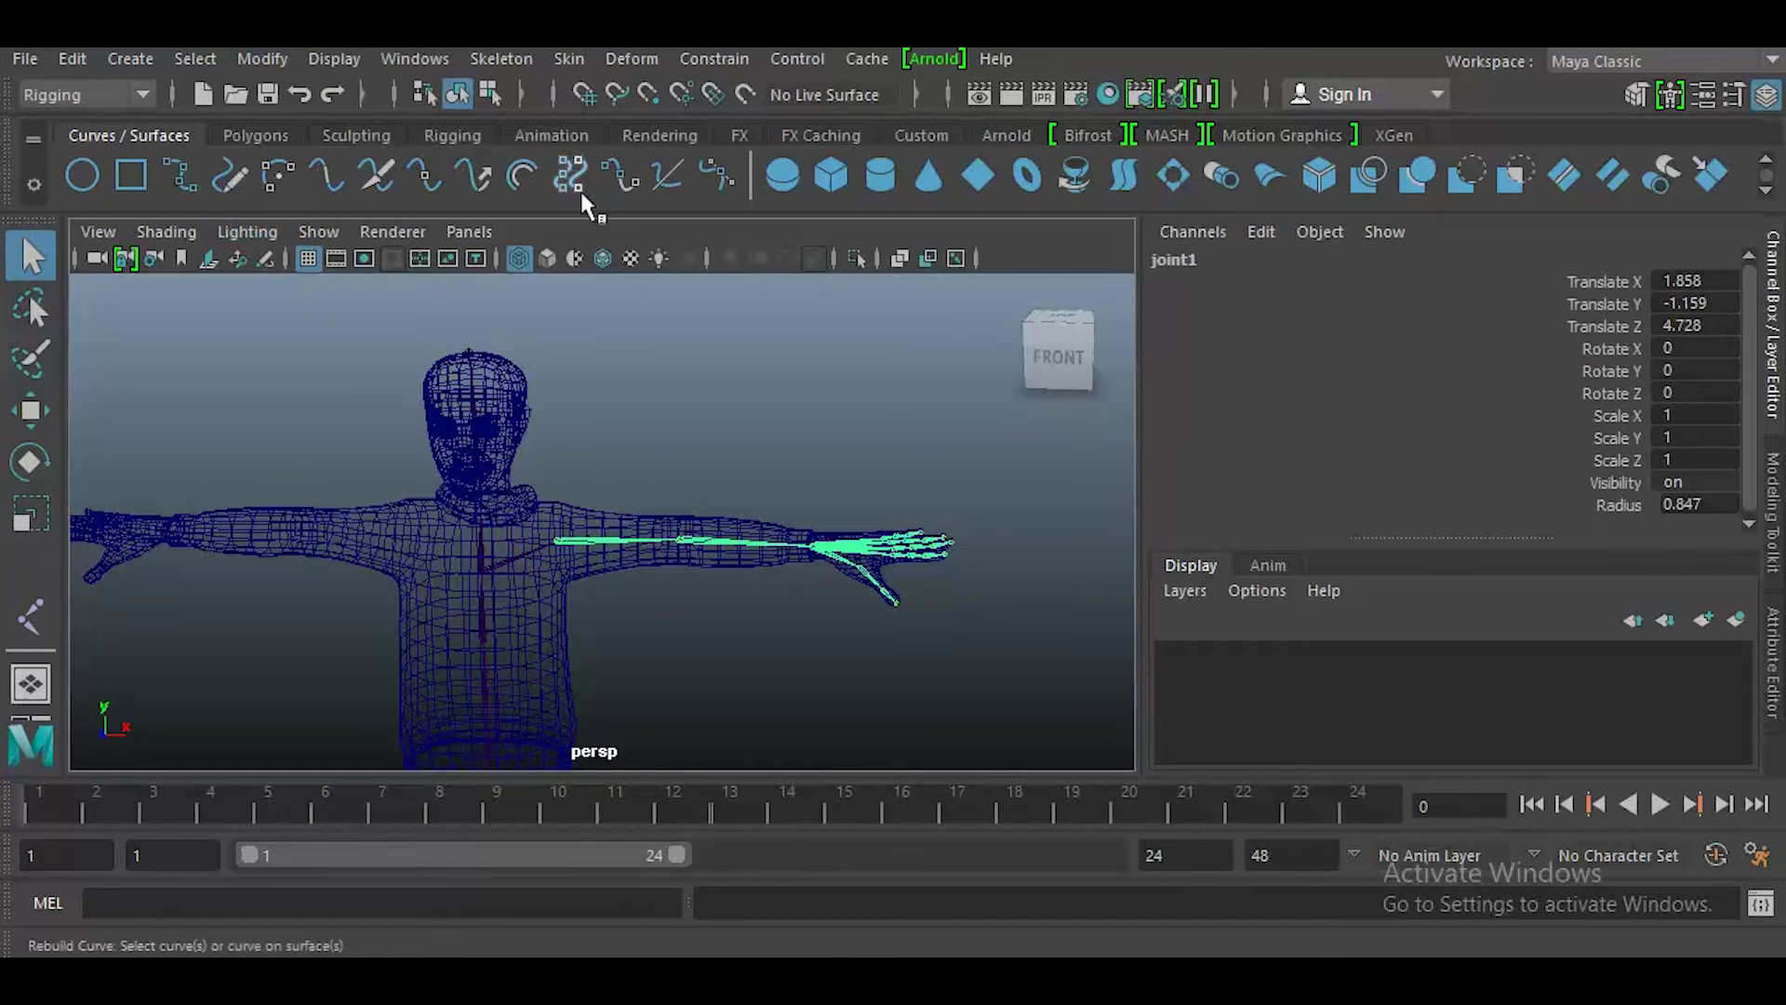
left_click(1489, 978)
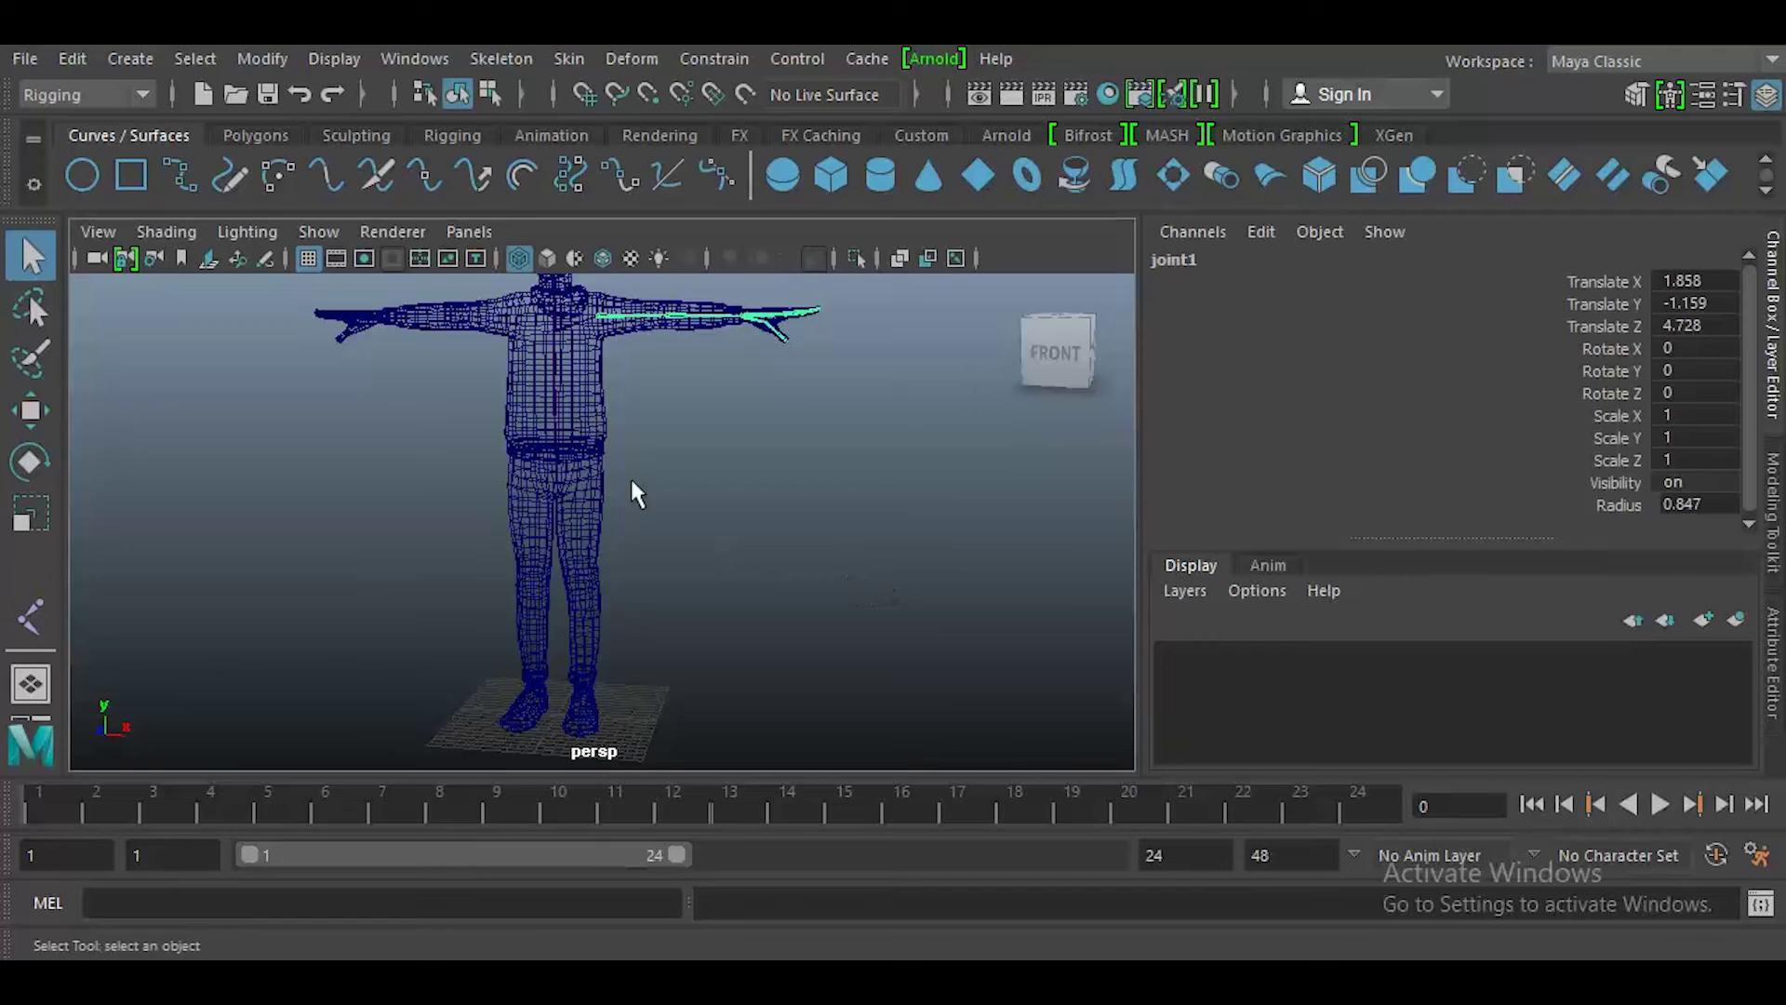
- In the front view, place left leg joints at the hip (about 3.08, 30.38, 0), the knee about 13.64 below and the ankle about 12.85 further down
left_click_drag(631, 482, 702, 617, "alt")
key("space")
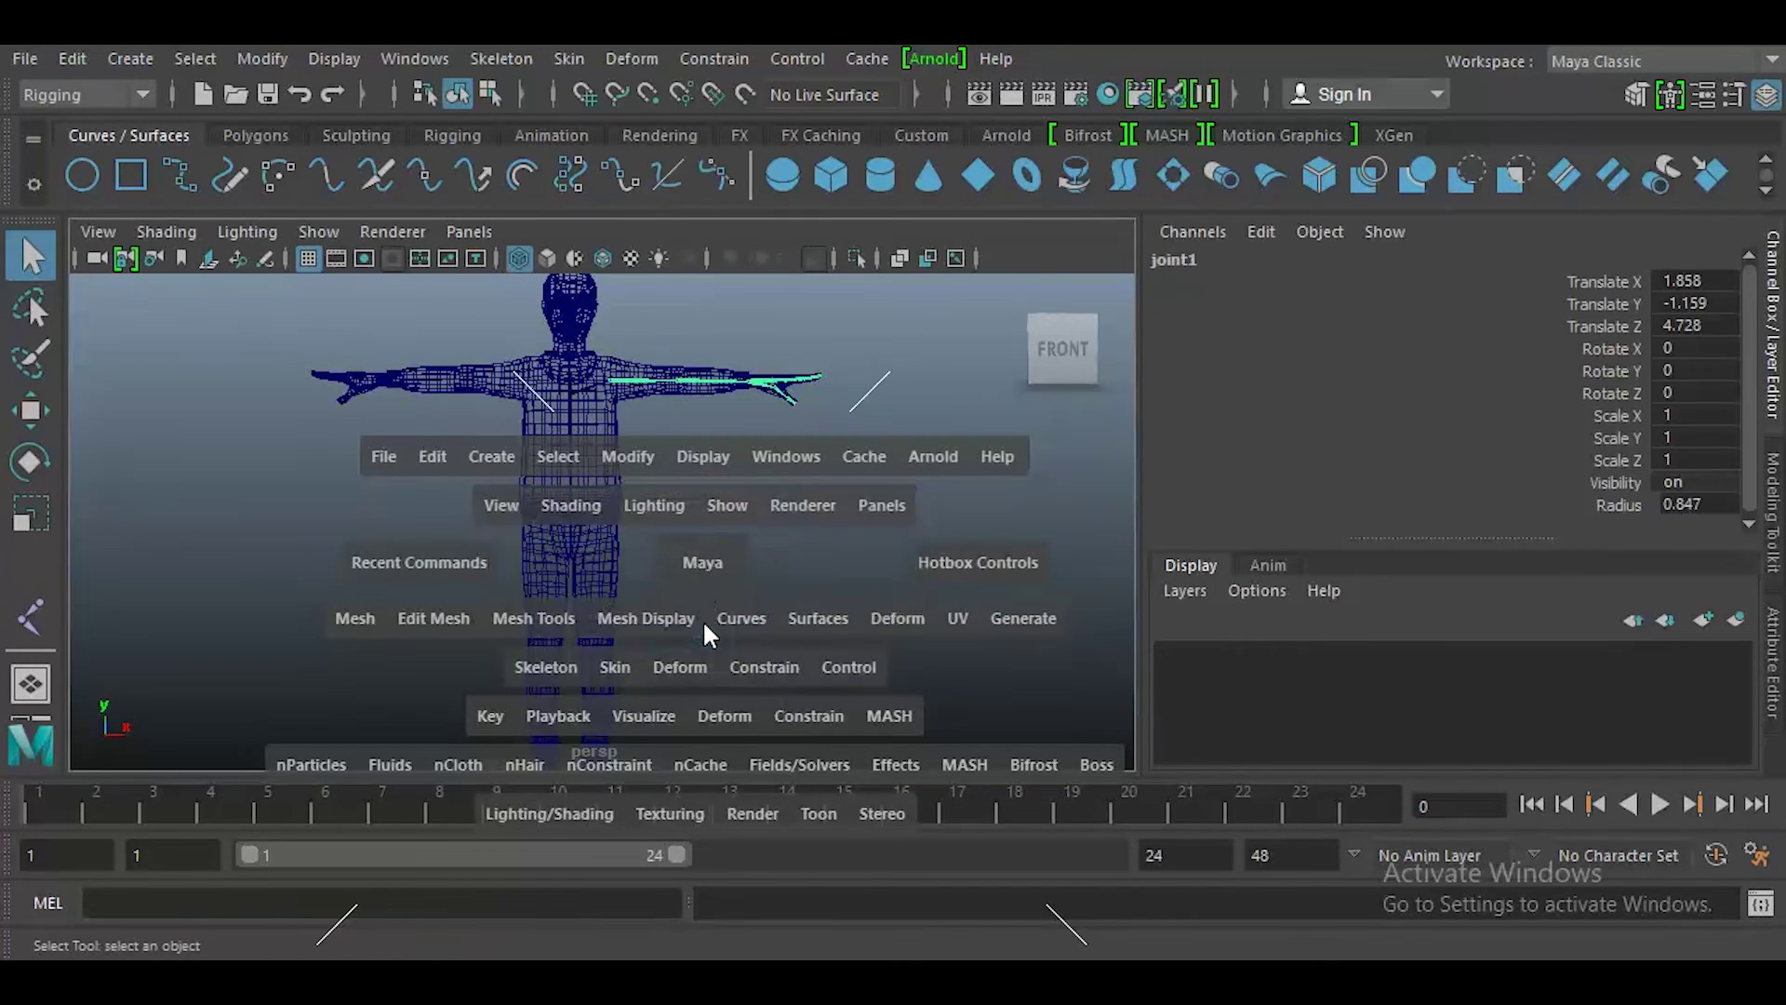
middle_click_drag(589, 625, 625, 455, "alt")
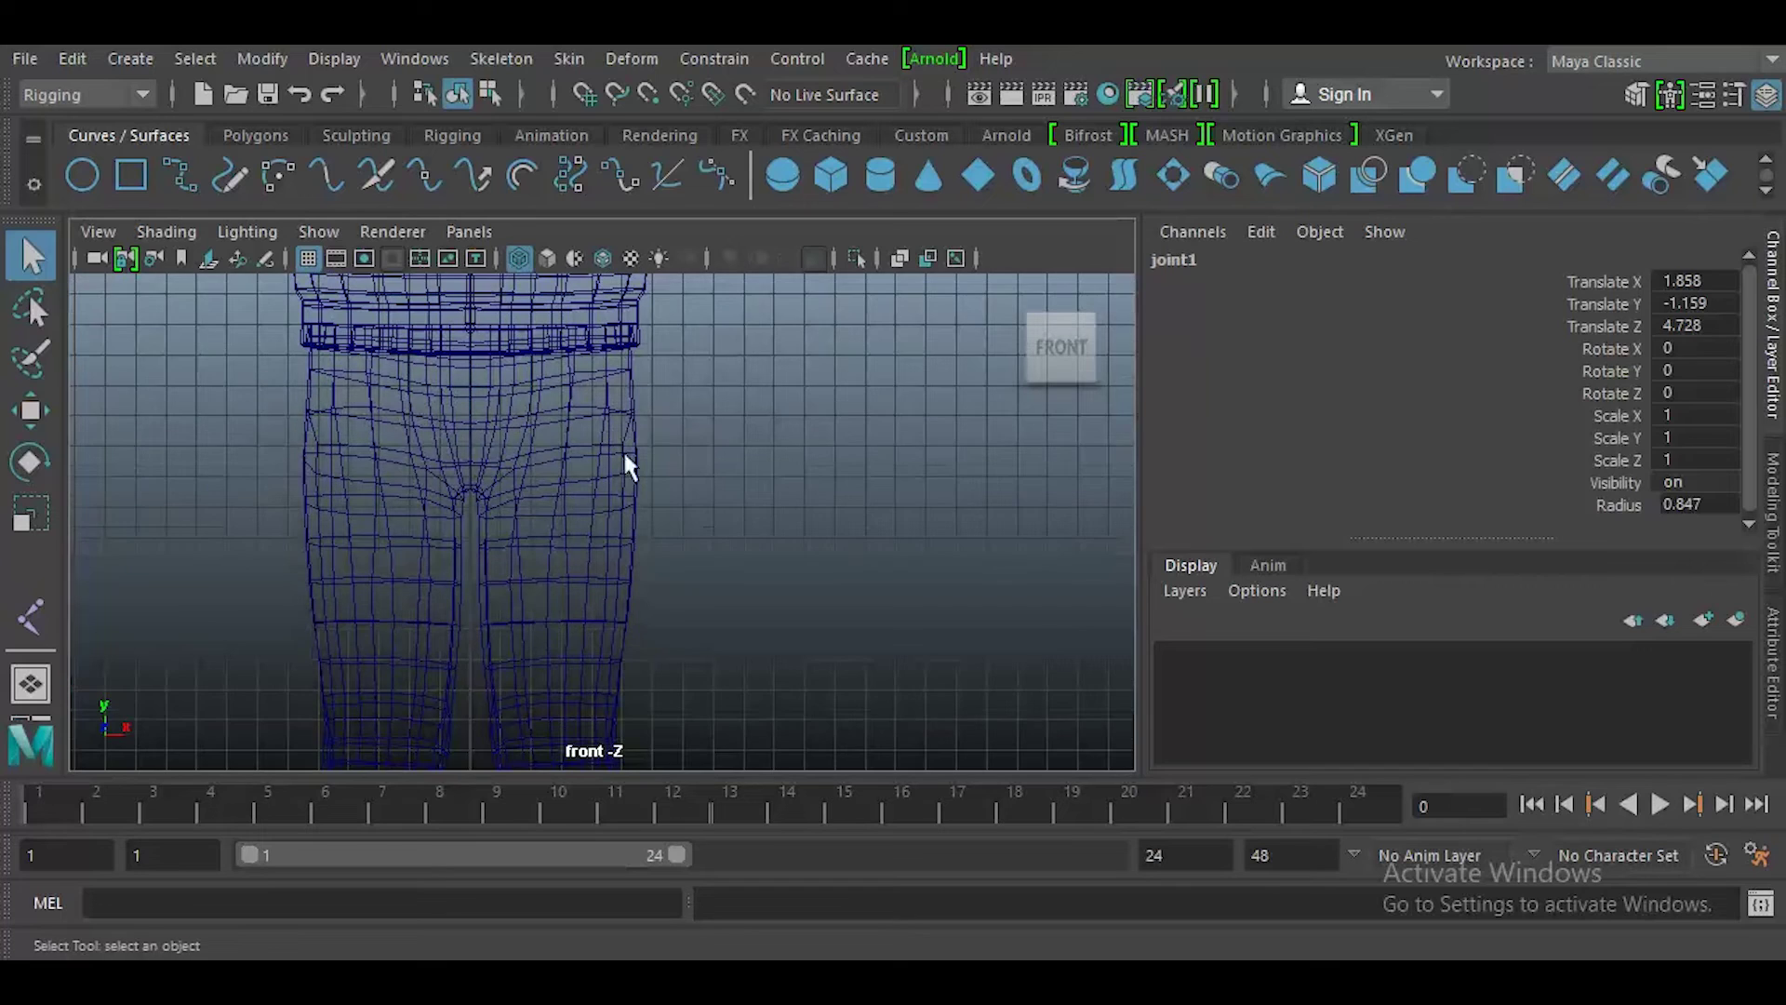
left_click(30, 615)
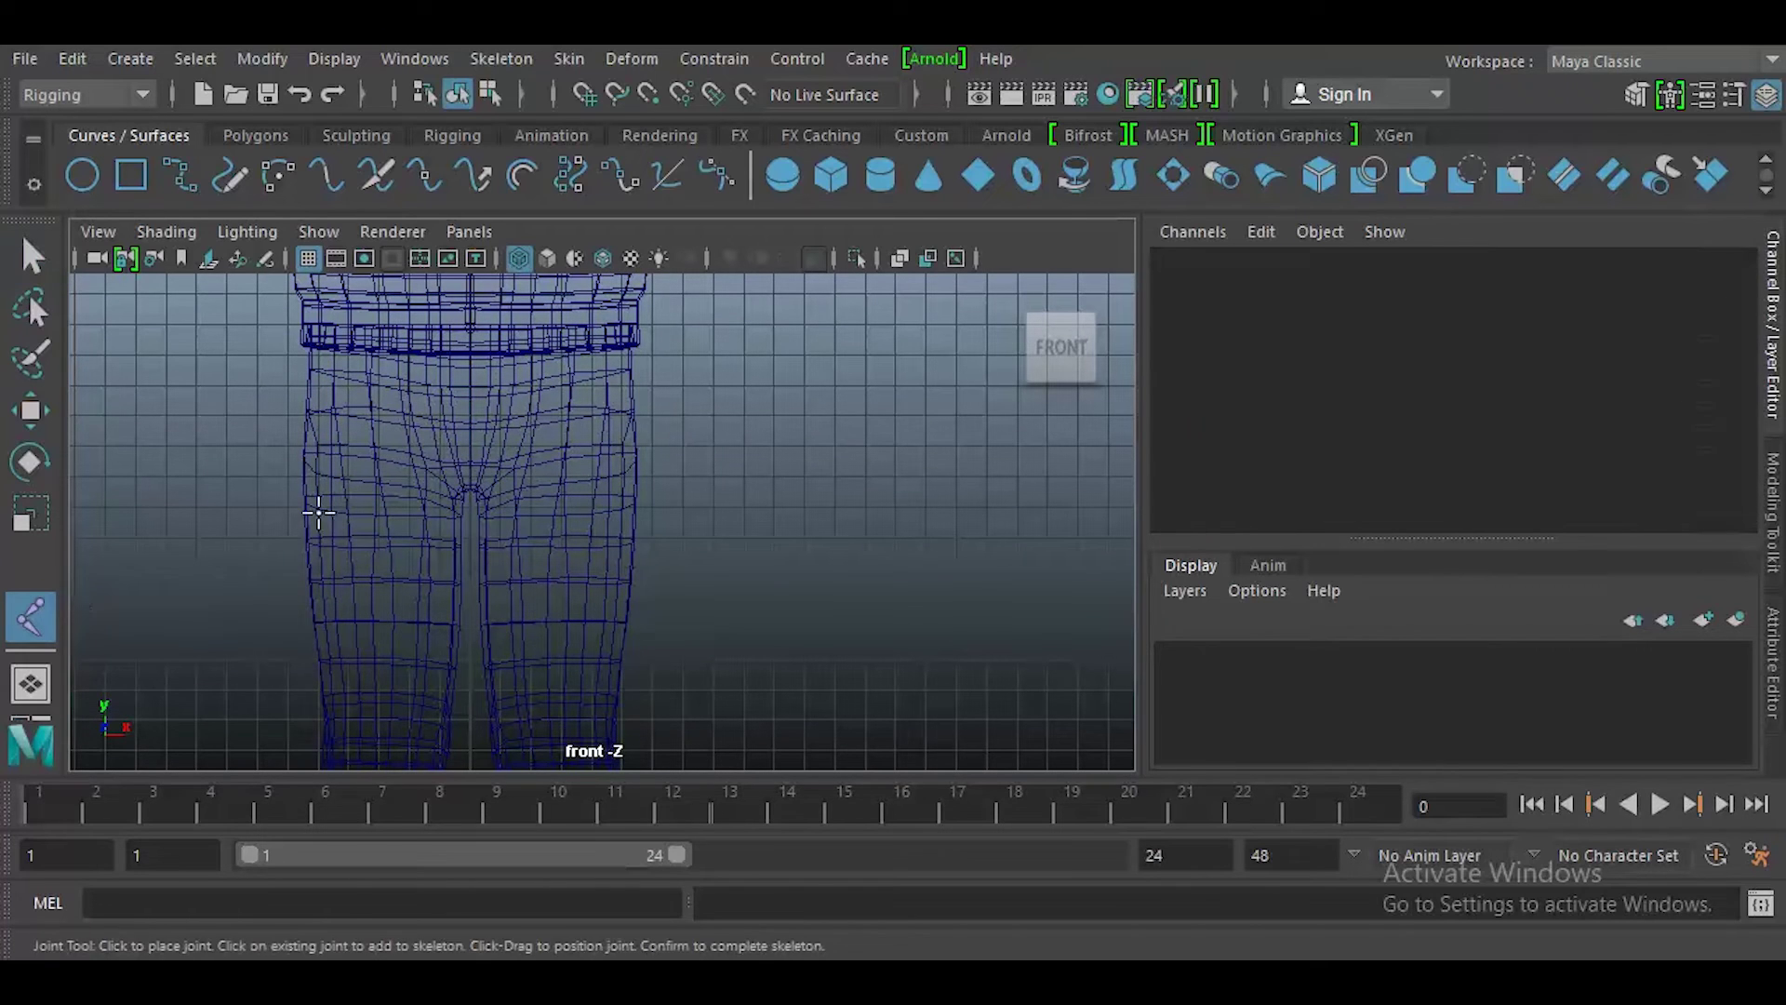
left_click(563, 374)
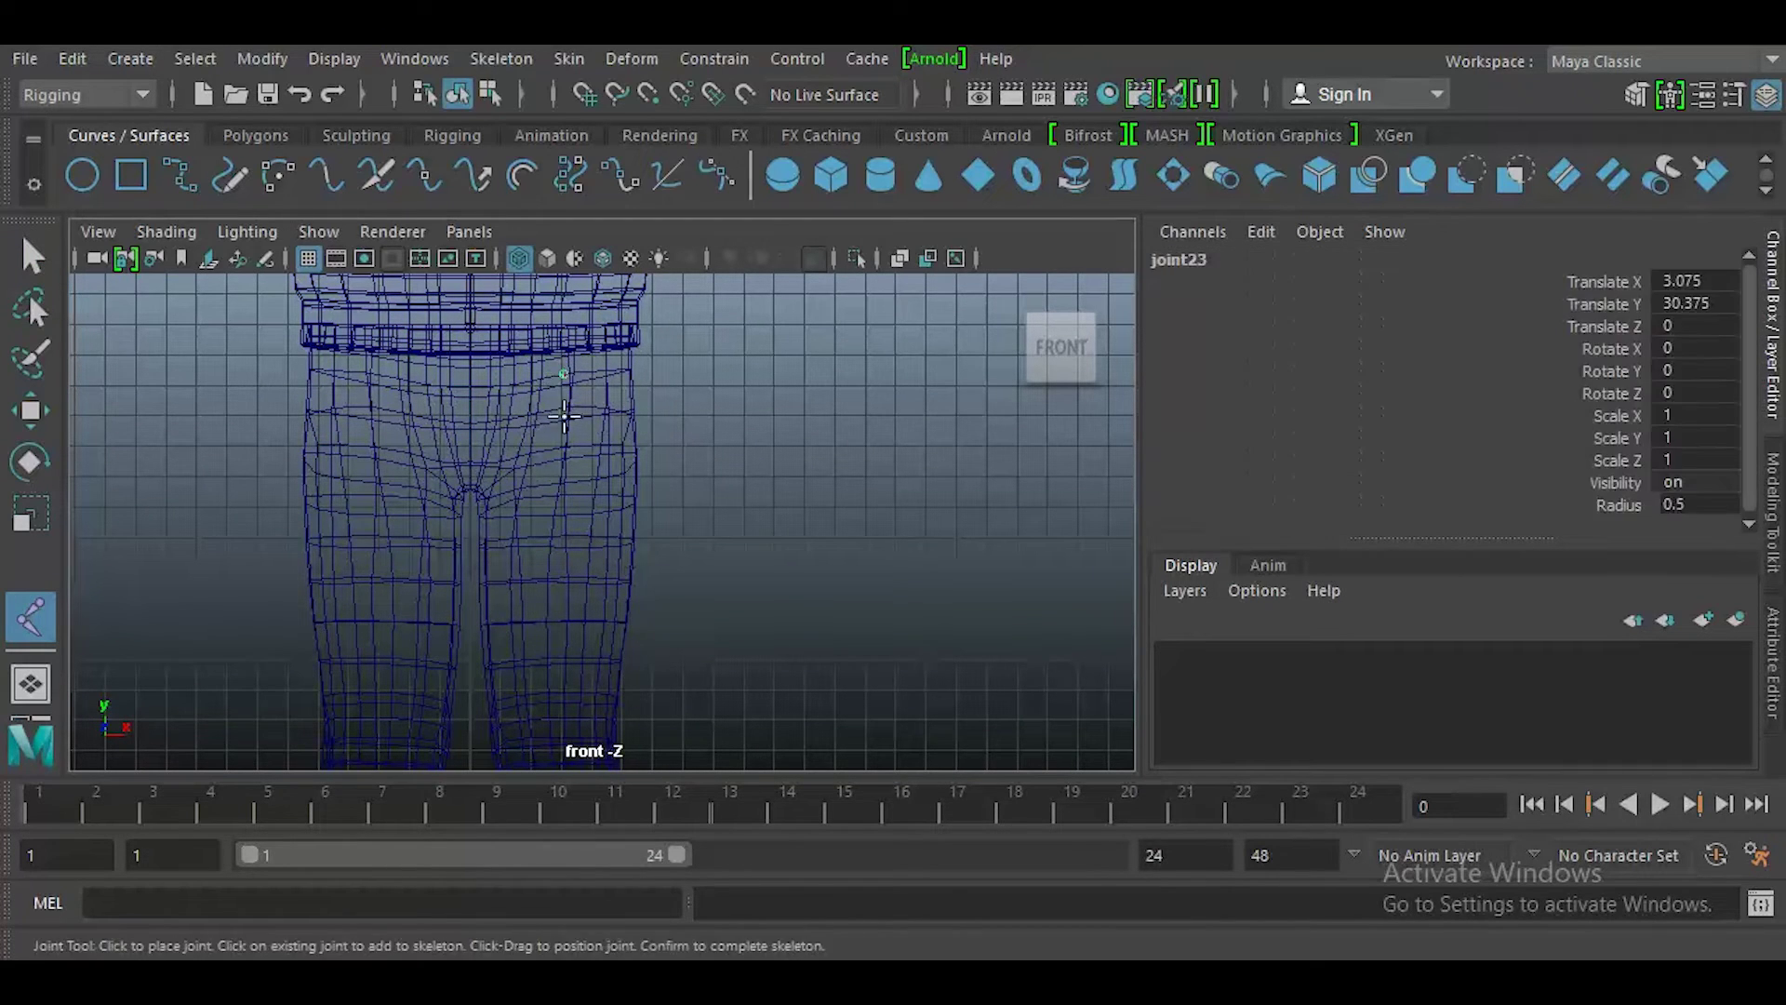
middle_click_drag(557, 625, 595, 372, "alt")
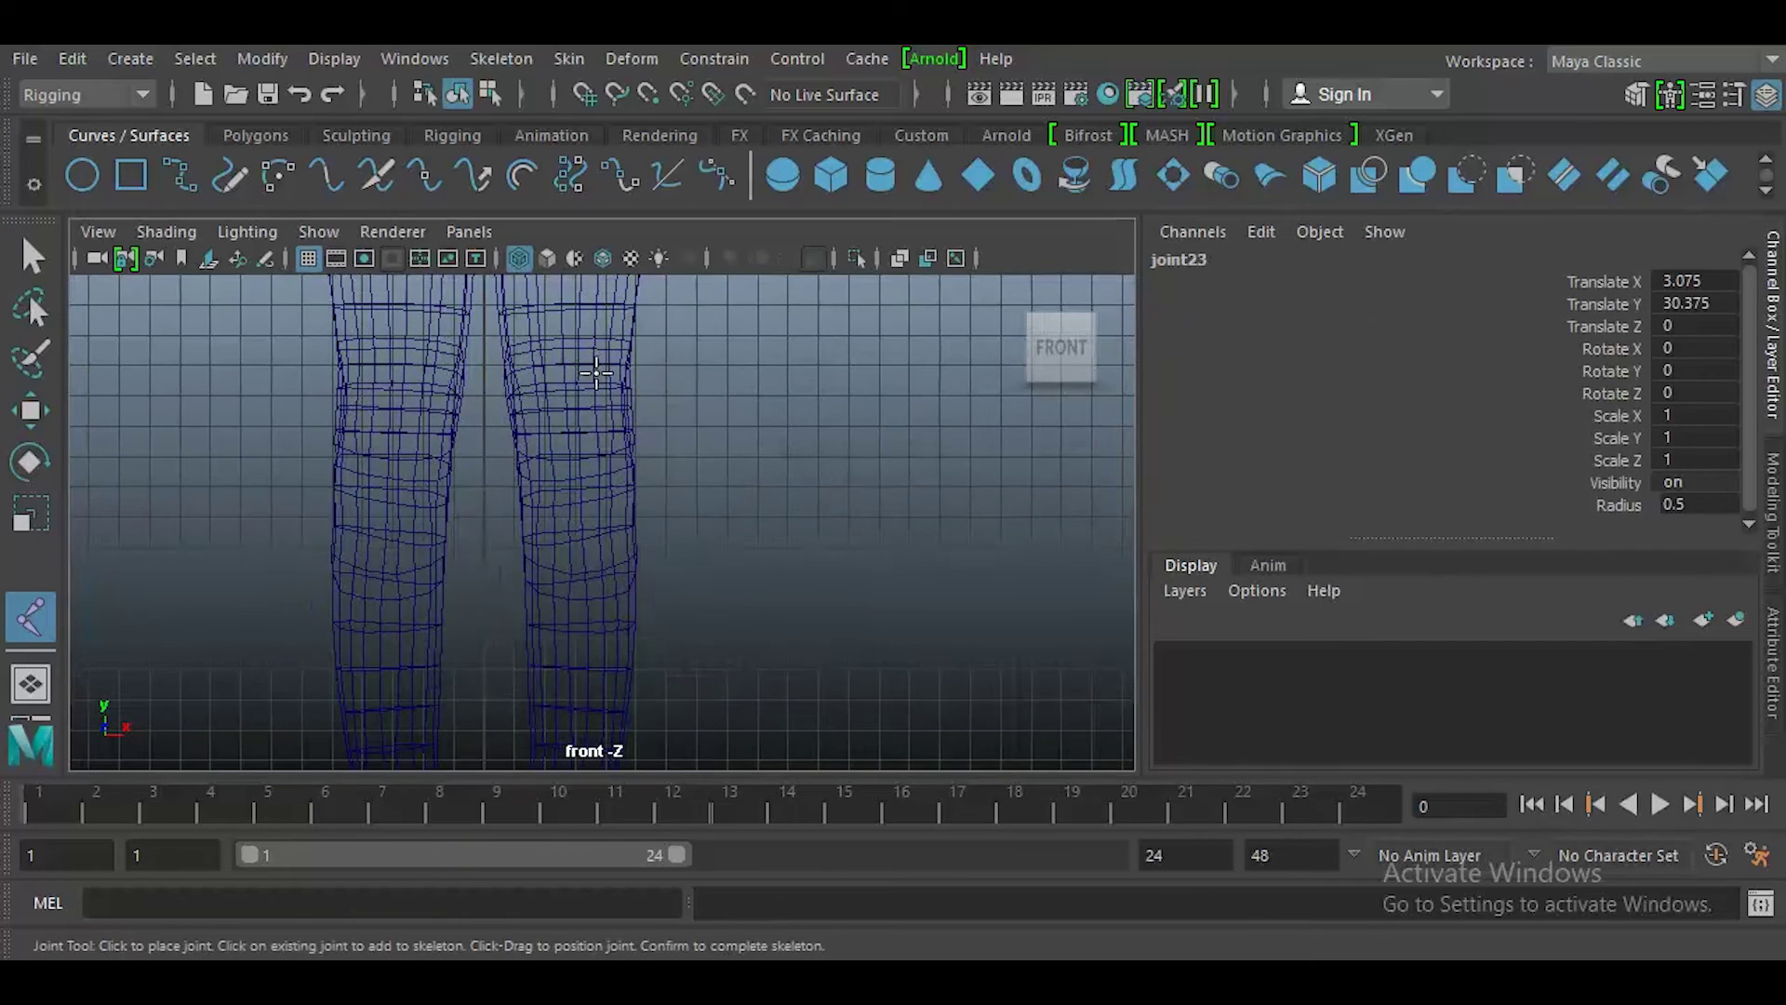
left_click(573, 431)
middle_click_drag(605, 569, 549, 423, "alt")
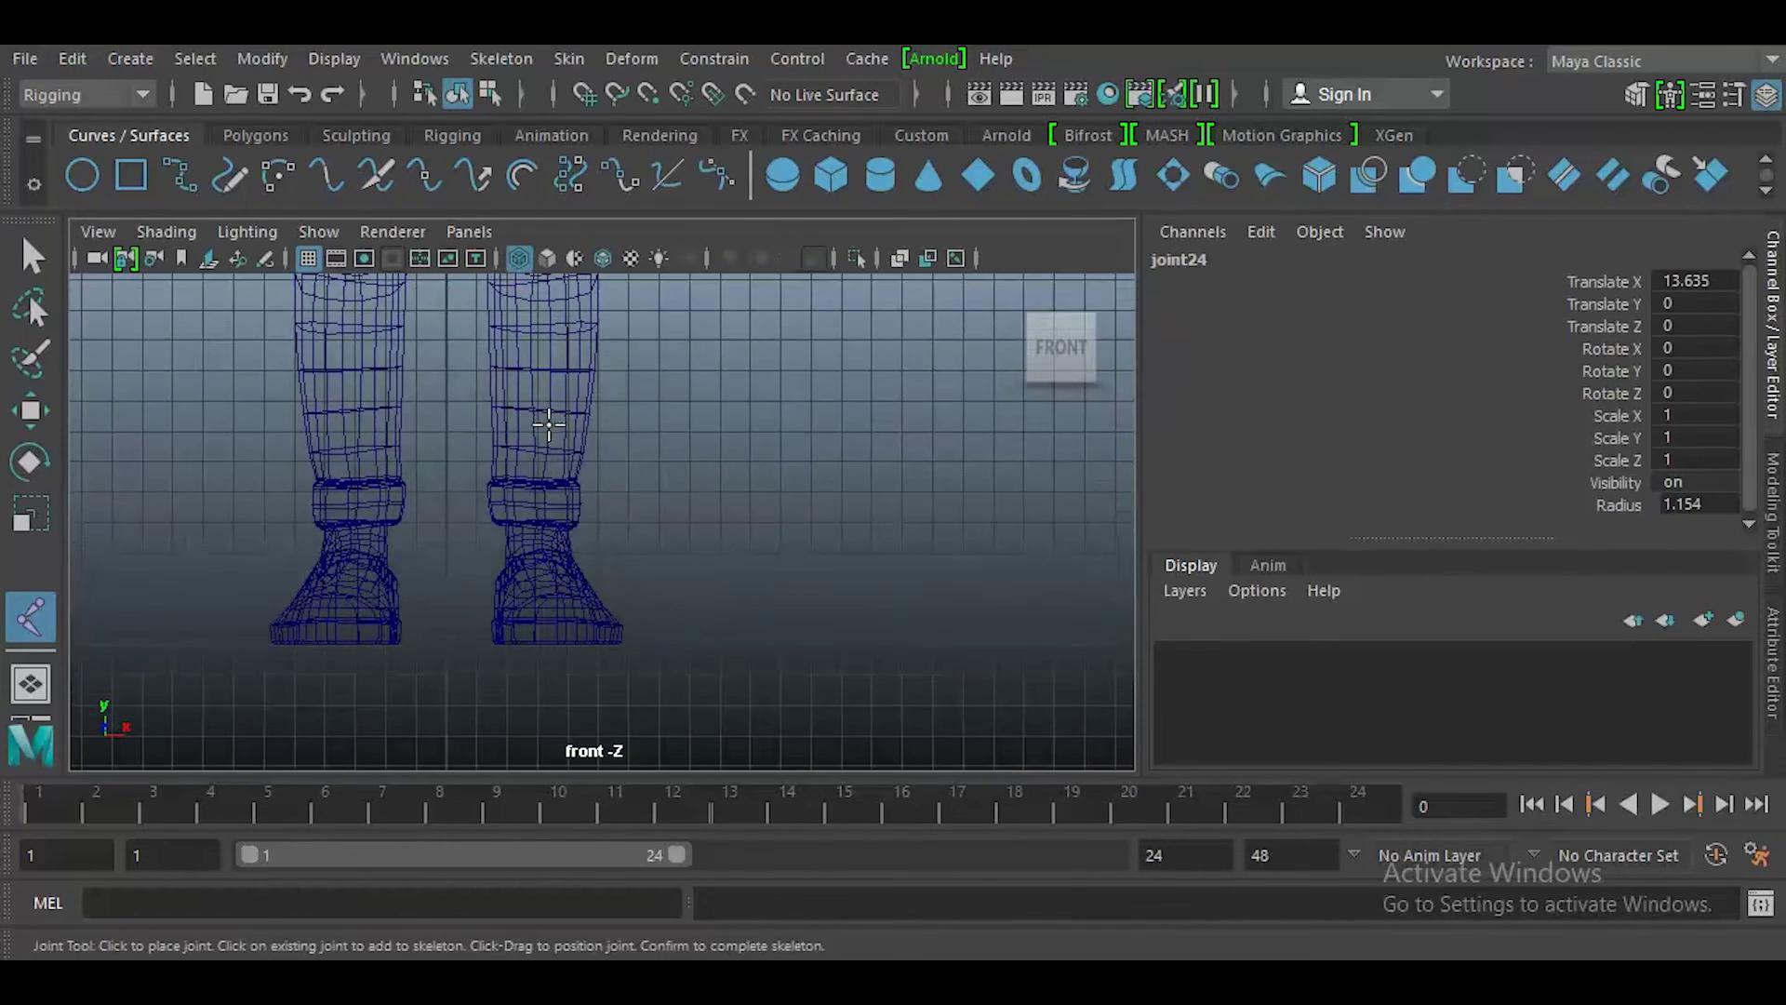
left_click(538, 524)
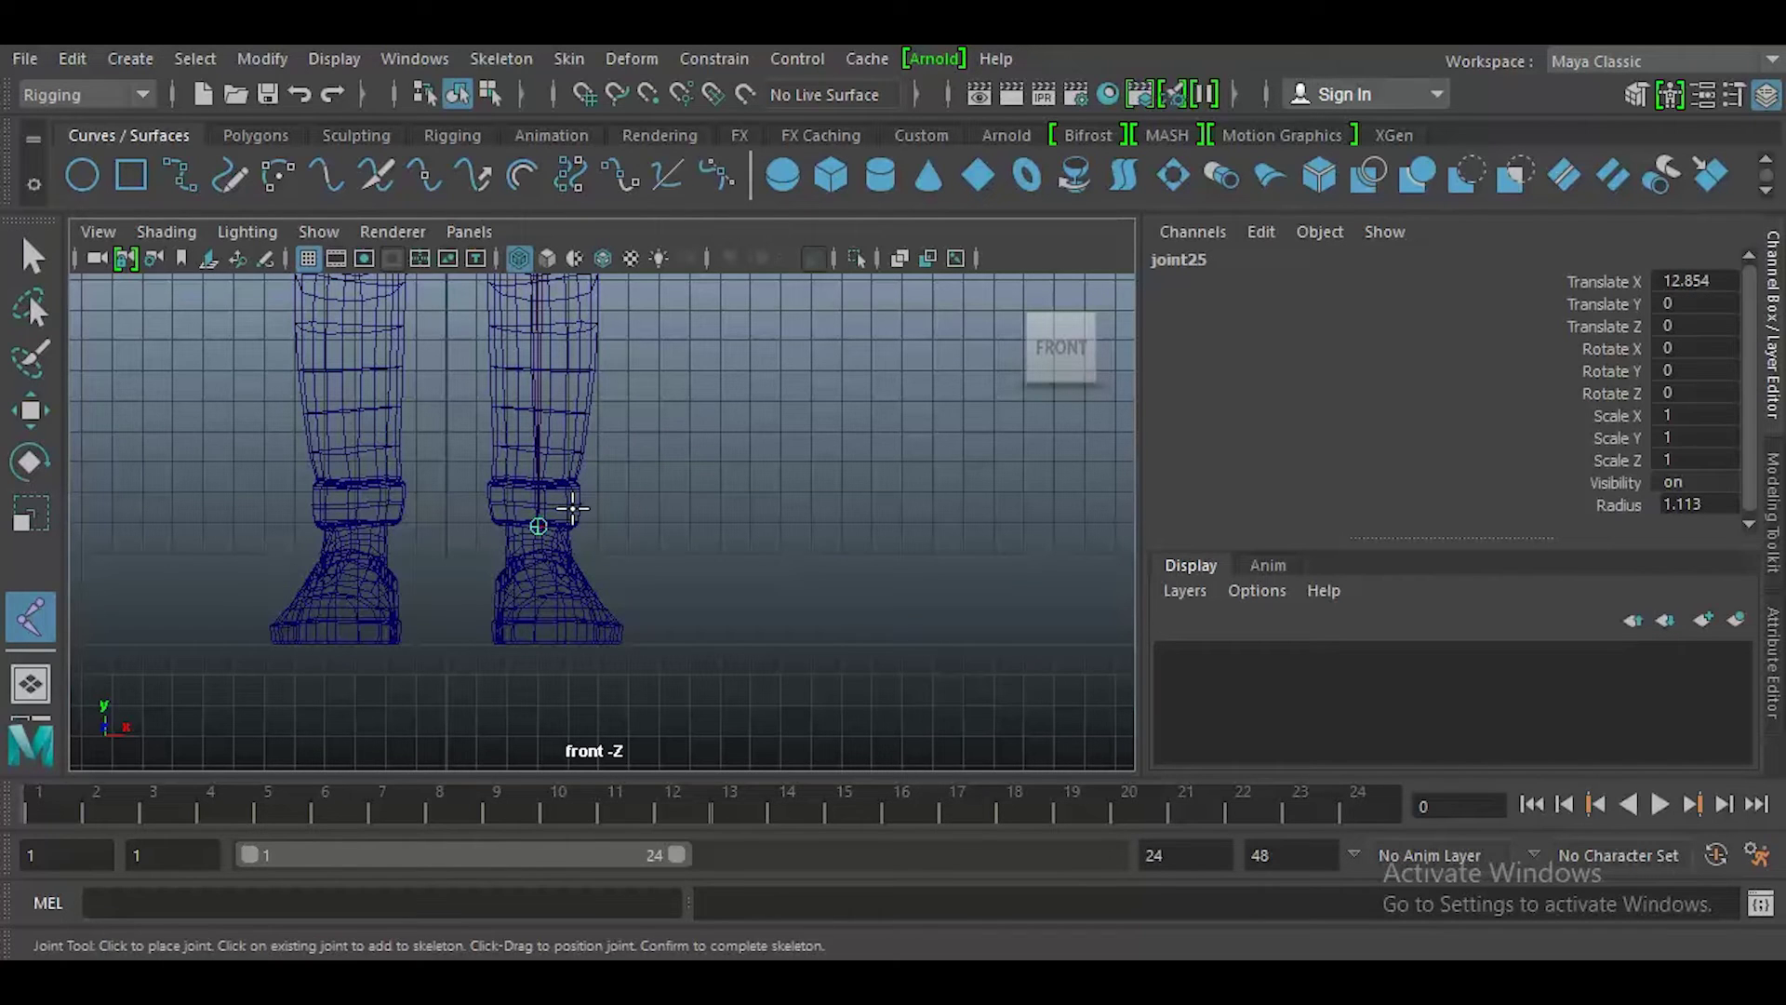
- In the side view, add a ball joint about 5.53 from the ankle and a toe joint about 1.84 further, and finish the chain
key("space")
left_click_drag(571, 506, 698, 510)
middle_click_drag(580, 467, 602, 427, "alt")
right_click_drag(211, 646, 561, 537, "alt")
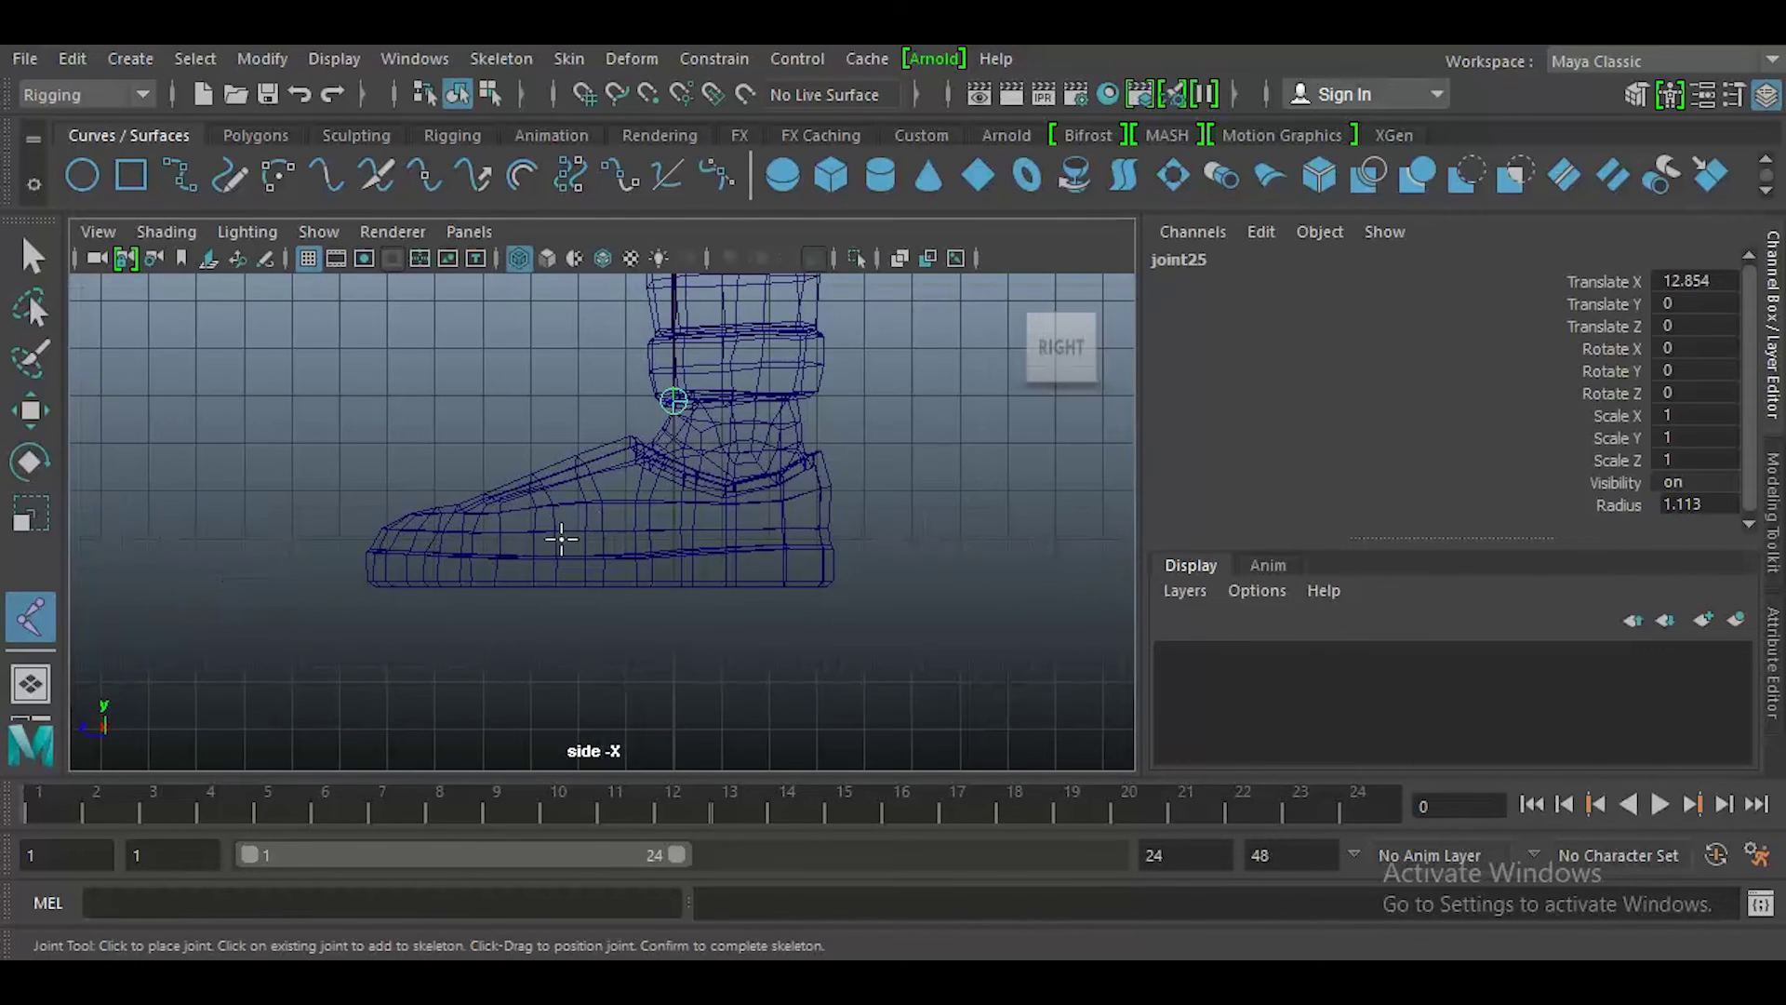
left_click(457, 551)
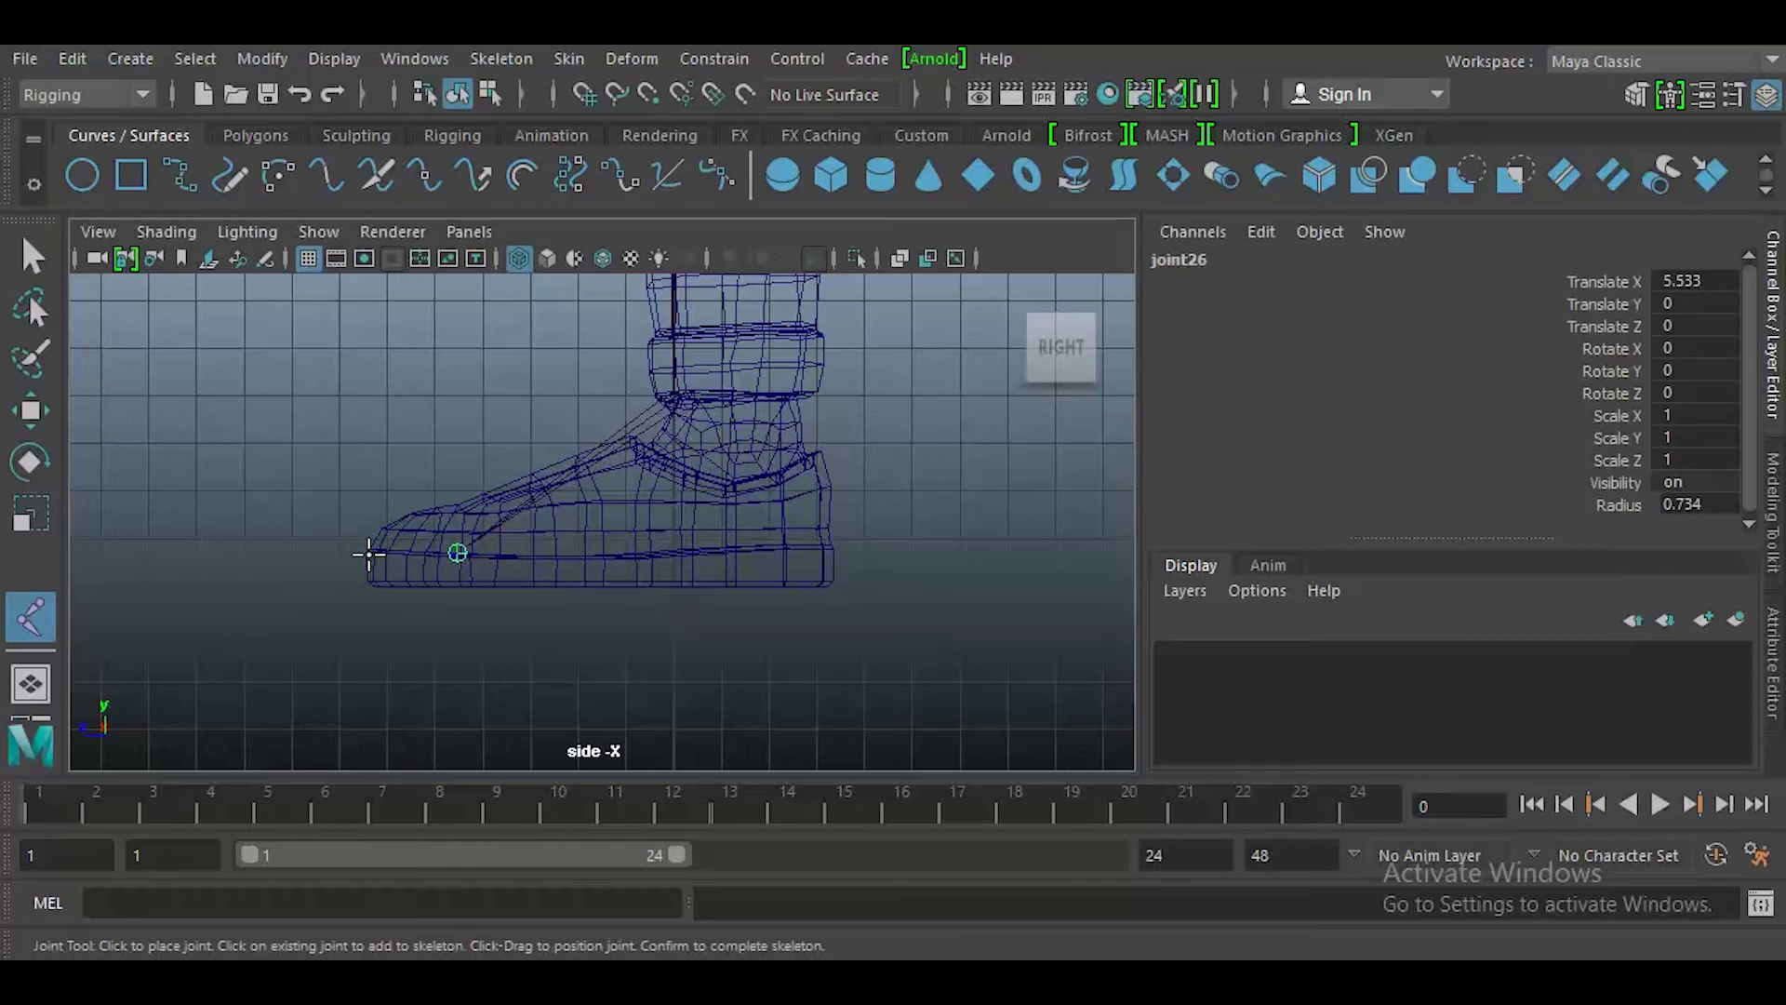
left_click(370, 553)
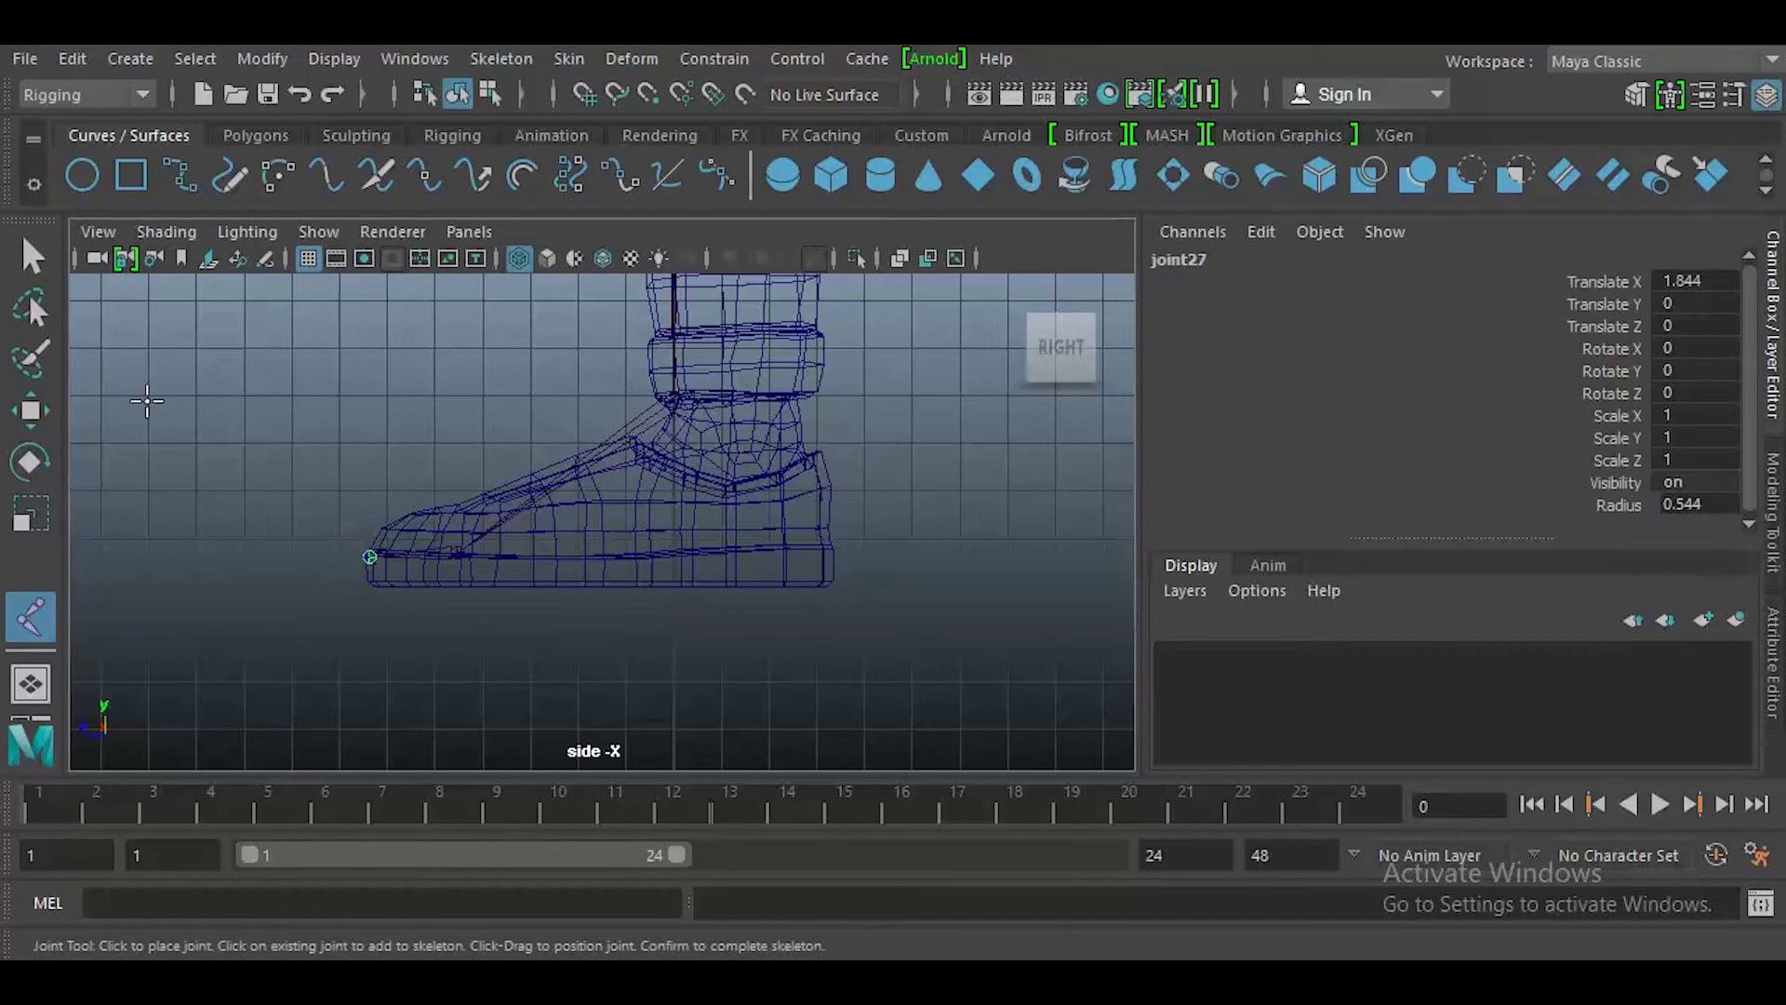
left_click(33, 255)
- In the perspective view, shift the left toe joint outward to about -0.87 in Translate Z so it sits inside the shoe
key("space")
mouse_move(533, 626)
left_mouse_down()
mouse_move(519, 533)
mouse_move(555, 603)
left_mouse_up()
middle_click_drag(556, 609, 511, 397, "alt")
right_click_drag(299, 642, 404, 622, "alt")
left_click_drag(405, 622, 465, 676, "alt")
left_click(446, 678)
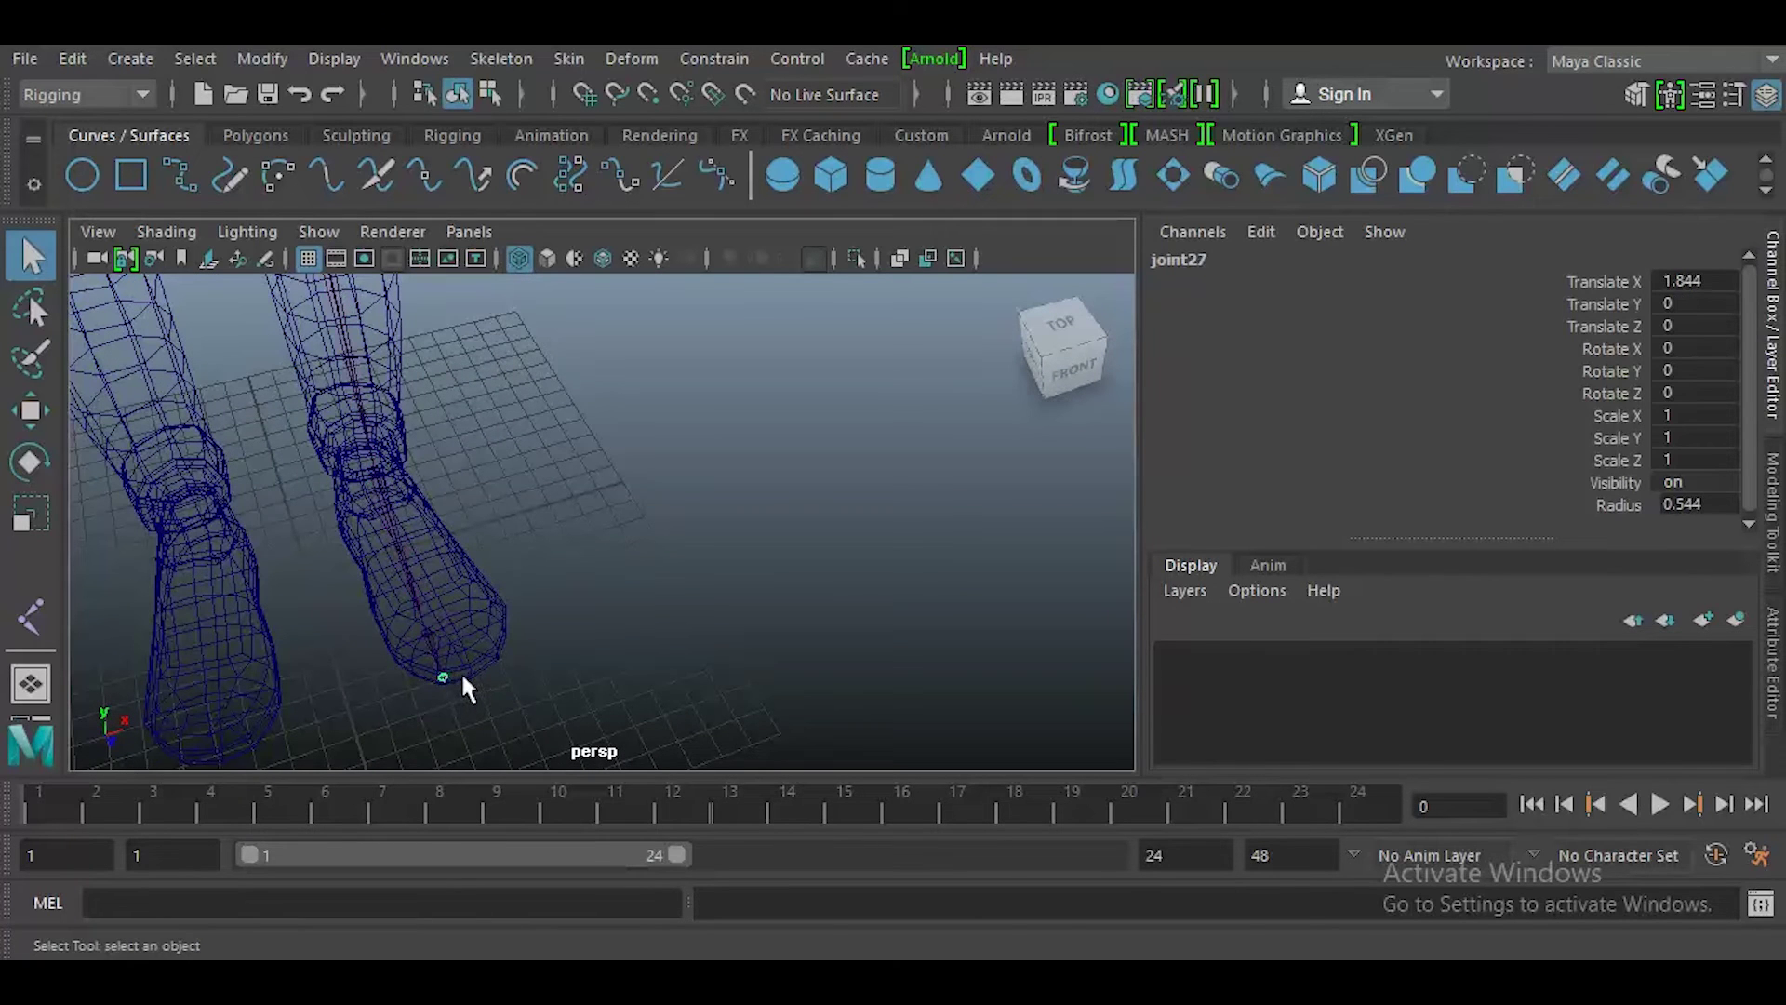
key("w")
key("d")
left_click_drag(533, 647, 560, 639)
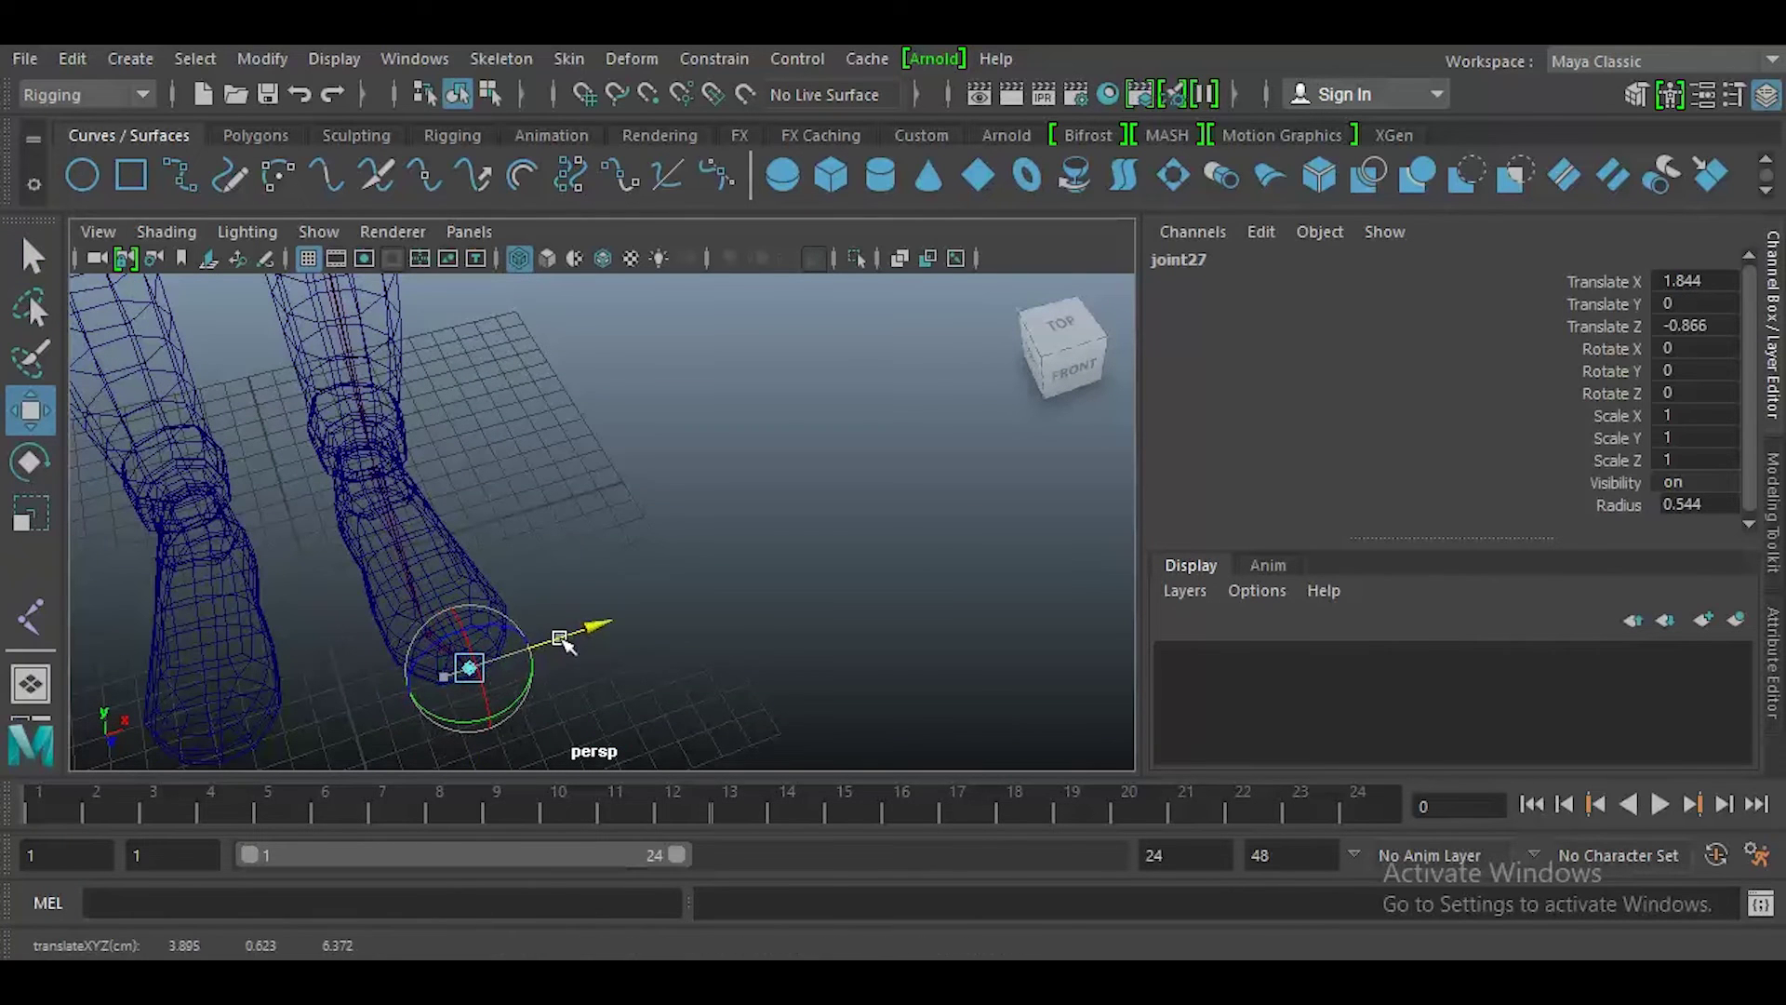
key("d")
key("q")
- Shift the left foot's ball joint outward to the middle of the shoe without moving the toe joint
left_click(431, 627)
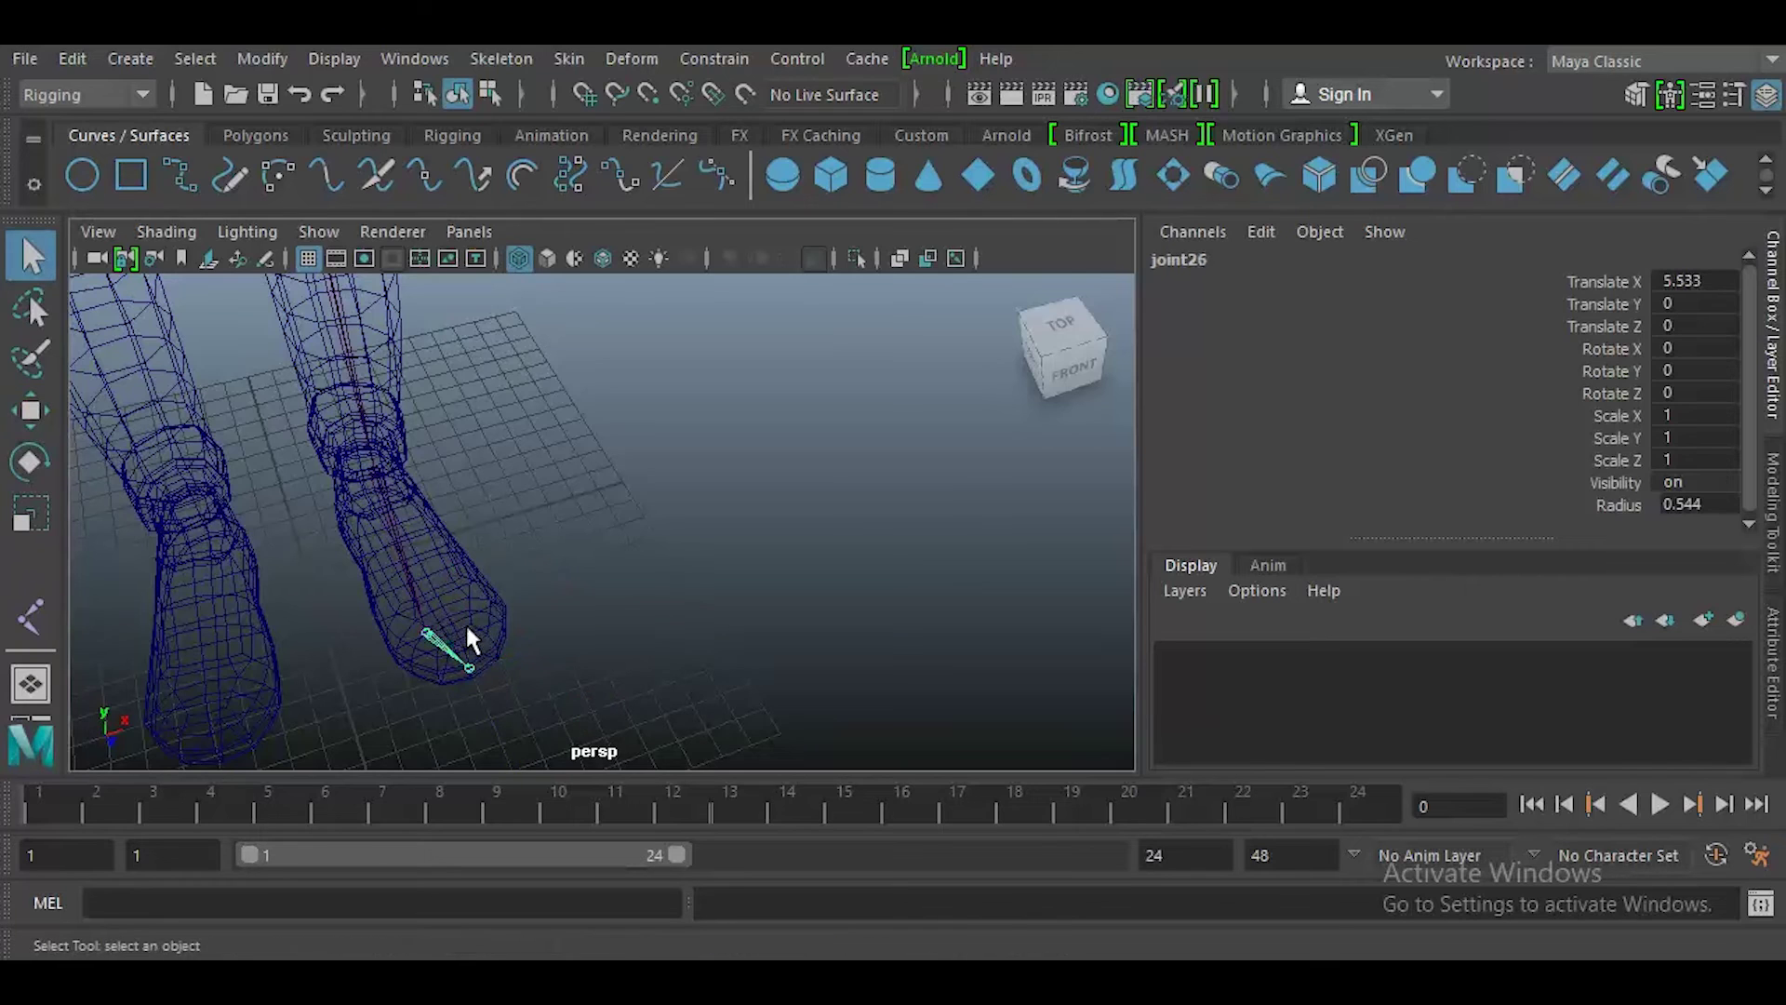
key("w")
key("d")
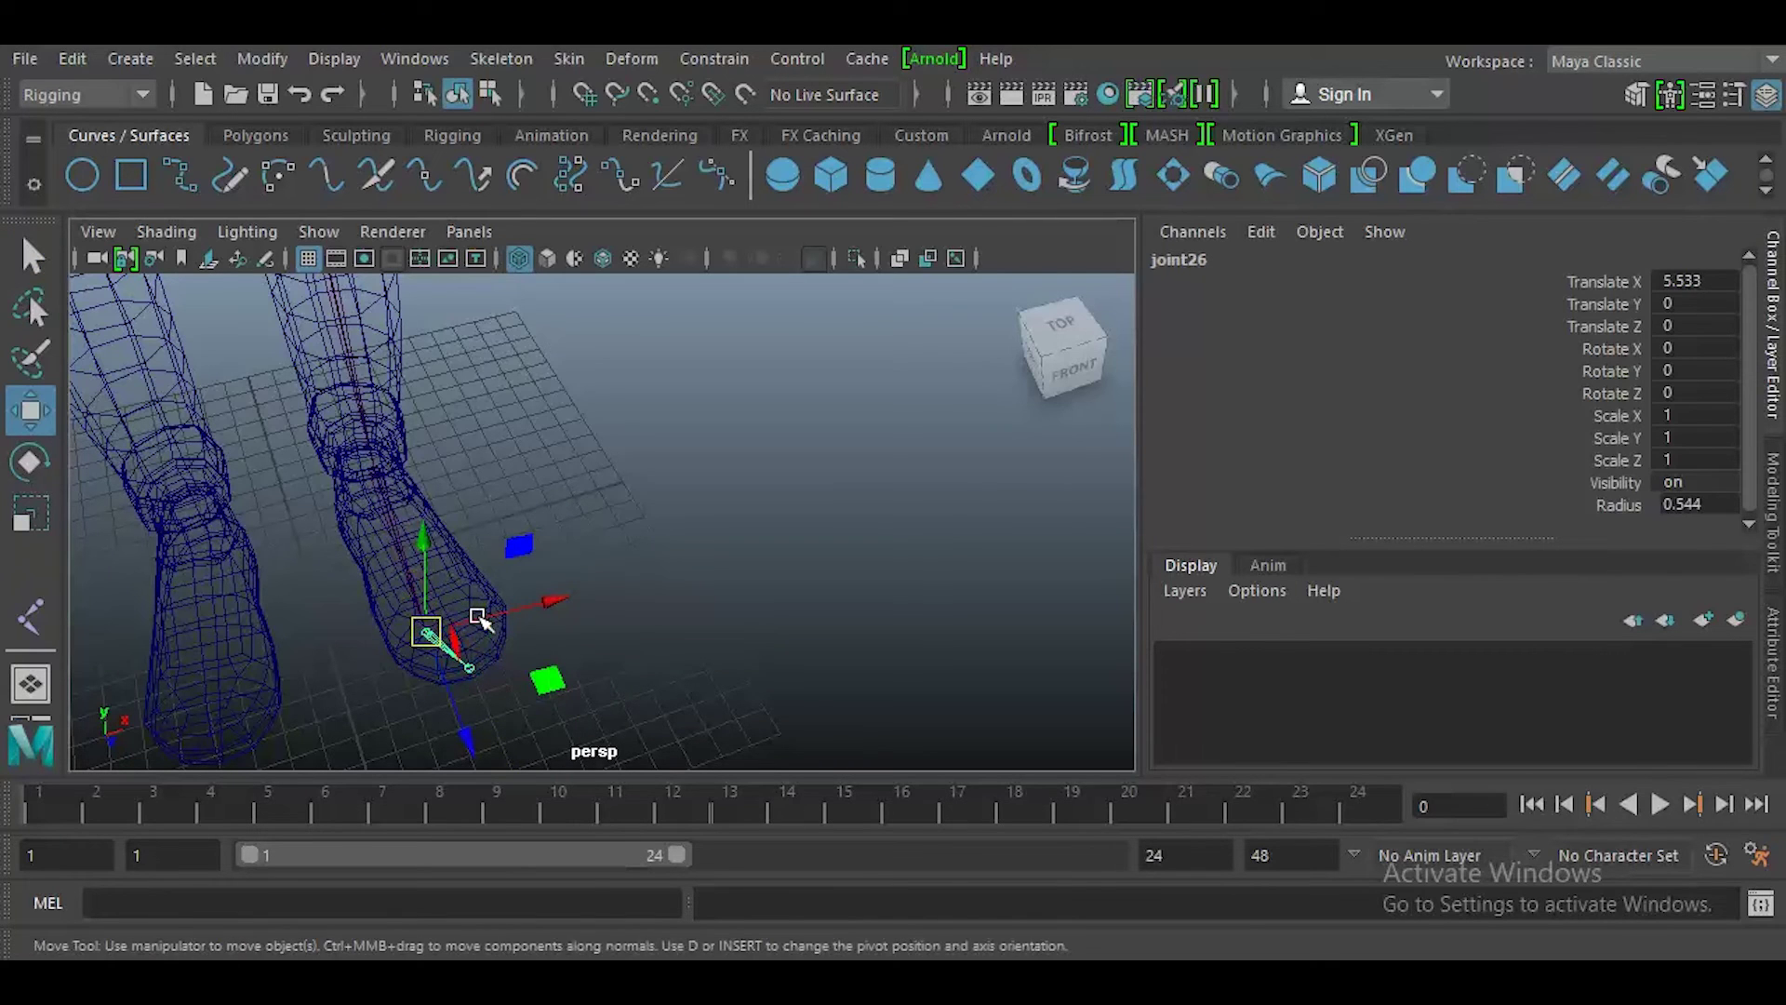
key("ctrl+z")
key("d")
left_click_drag(508, 616, 614, 632)
- In the side view, move the ankle joint alone back and down into the ankle, at about 13.82, -0.01, -1.35
key("space")
middle_click_drag(683, 542, 554, 693, "alt")
left_click(540, 555)
middle_click_drag(427, 426, 486, 469)
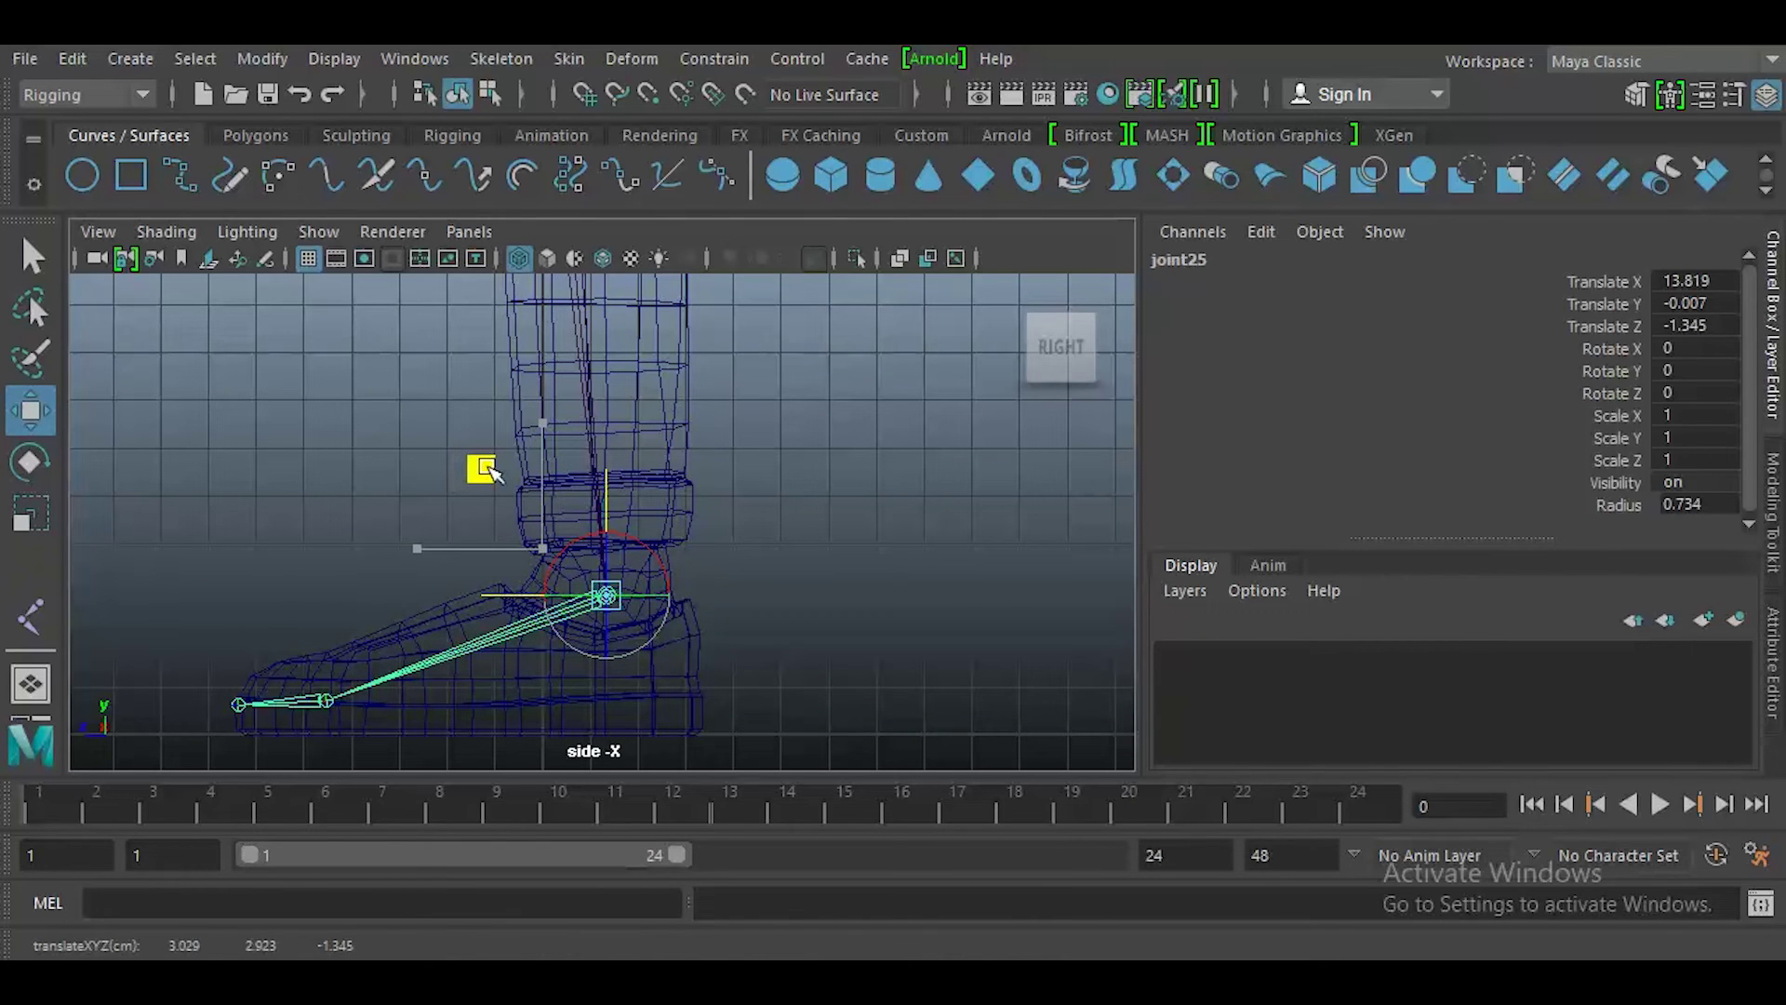
- Move the left knee joint alone slightly forward inside the leg
middle_click_drag(511, 435, 515, 666, "alt")
middle_click_drag(515, 471, 516, 668, "alt")
middle_click_drag(500, 431, 511, 573, "alt")
left_click(558, 508)
key("d")
left_click_drag(474, 507, 454, 506)
- In the perspective view, parent the left hip joint to the root joint at the pelvis
middle_click_drag(535, 444, 527, 682, "alt")
middle_click_drag(506, 518, 511, 642, "alt")
key("space")
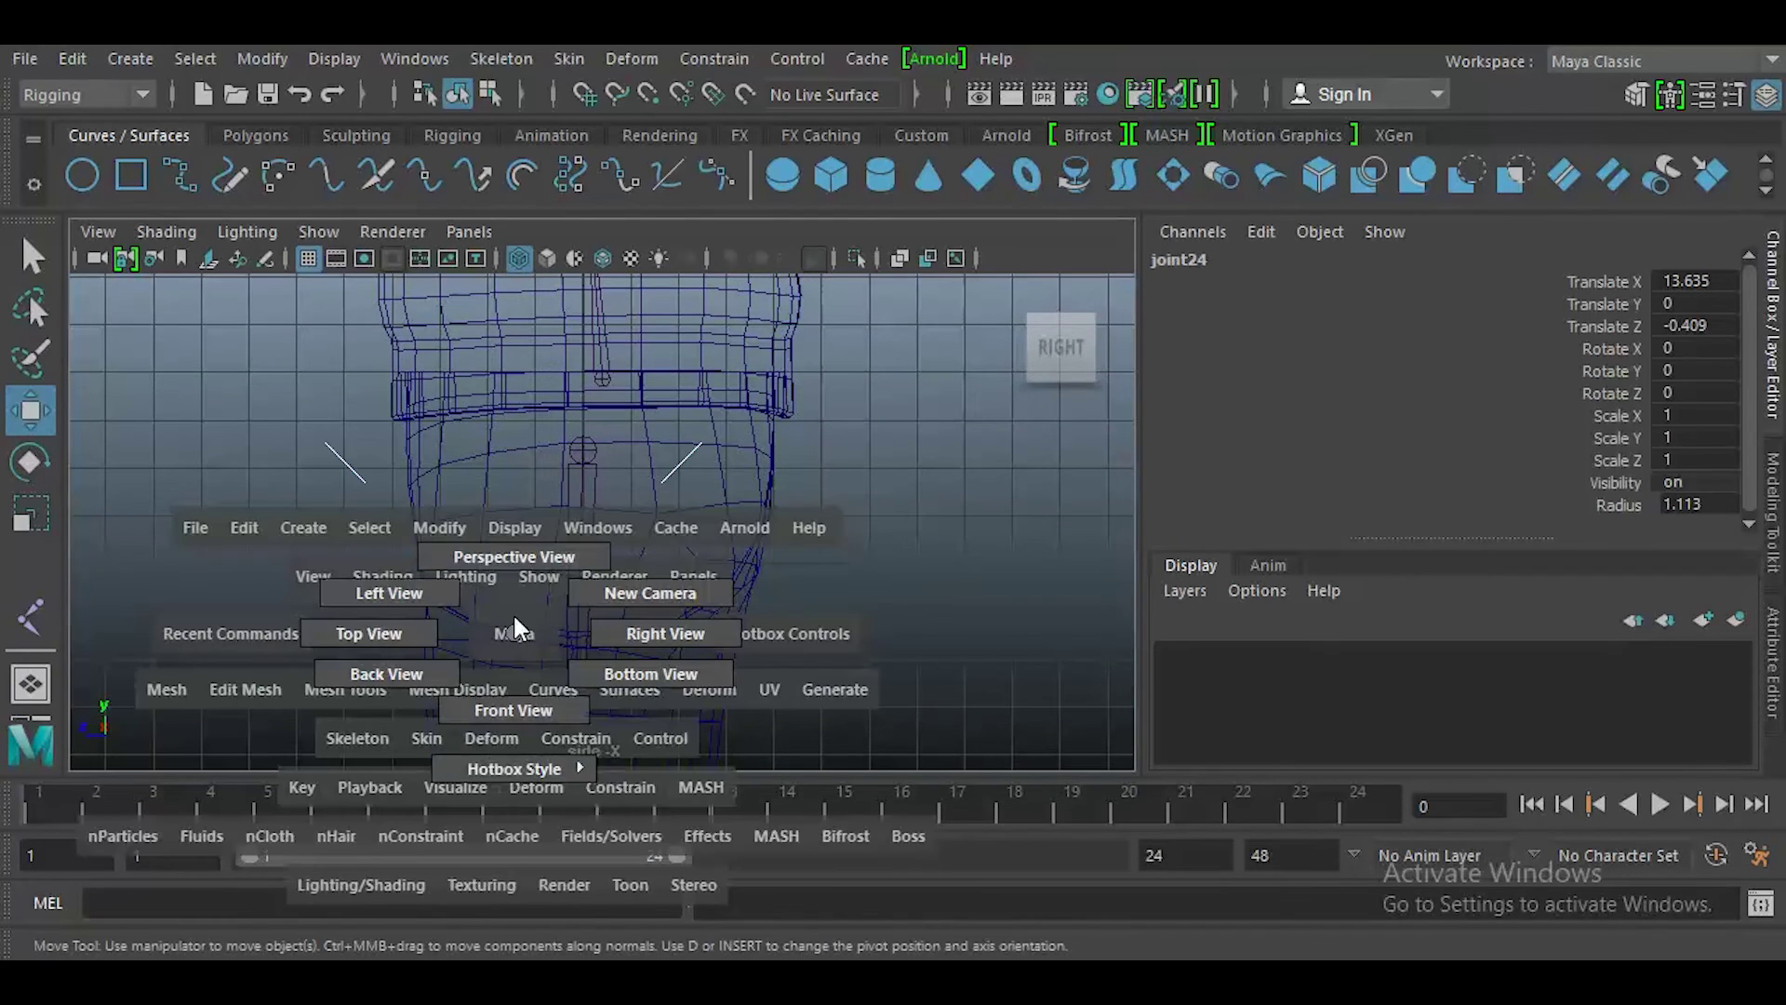
left_click_drag(511, 612, 508, 569)
left_click_drag(402, 612, 649, 614, "alt")
middle_click_drag(435, 530, 482, 818, "alt")
middle_click_drag(400, 549, 503, 538, "alt")
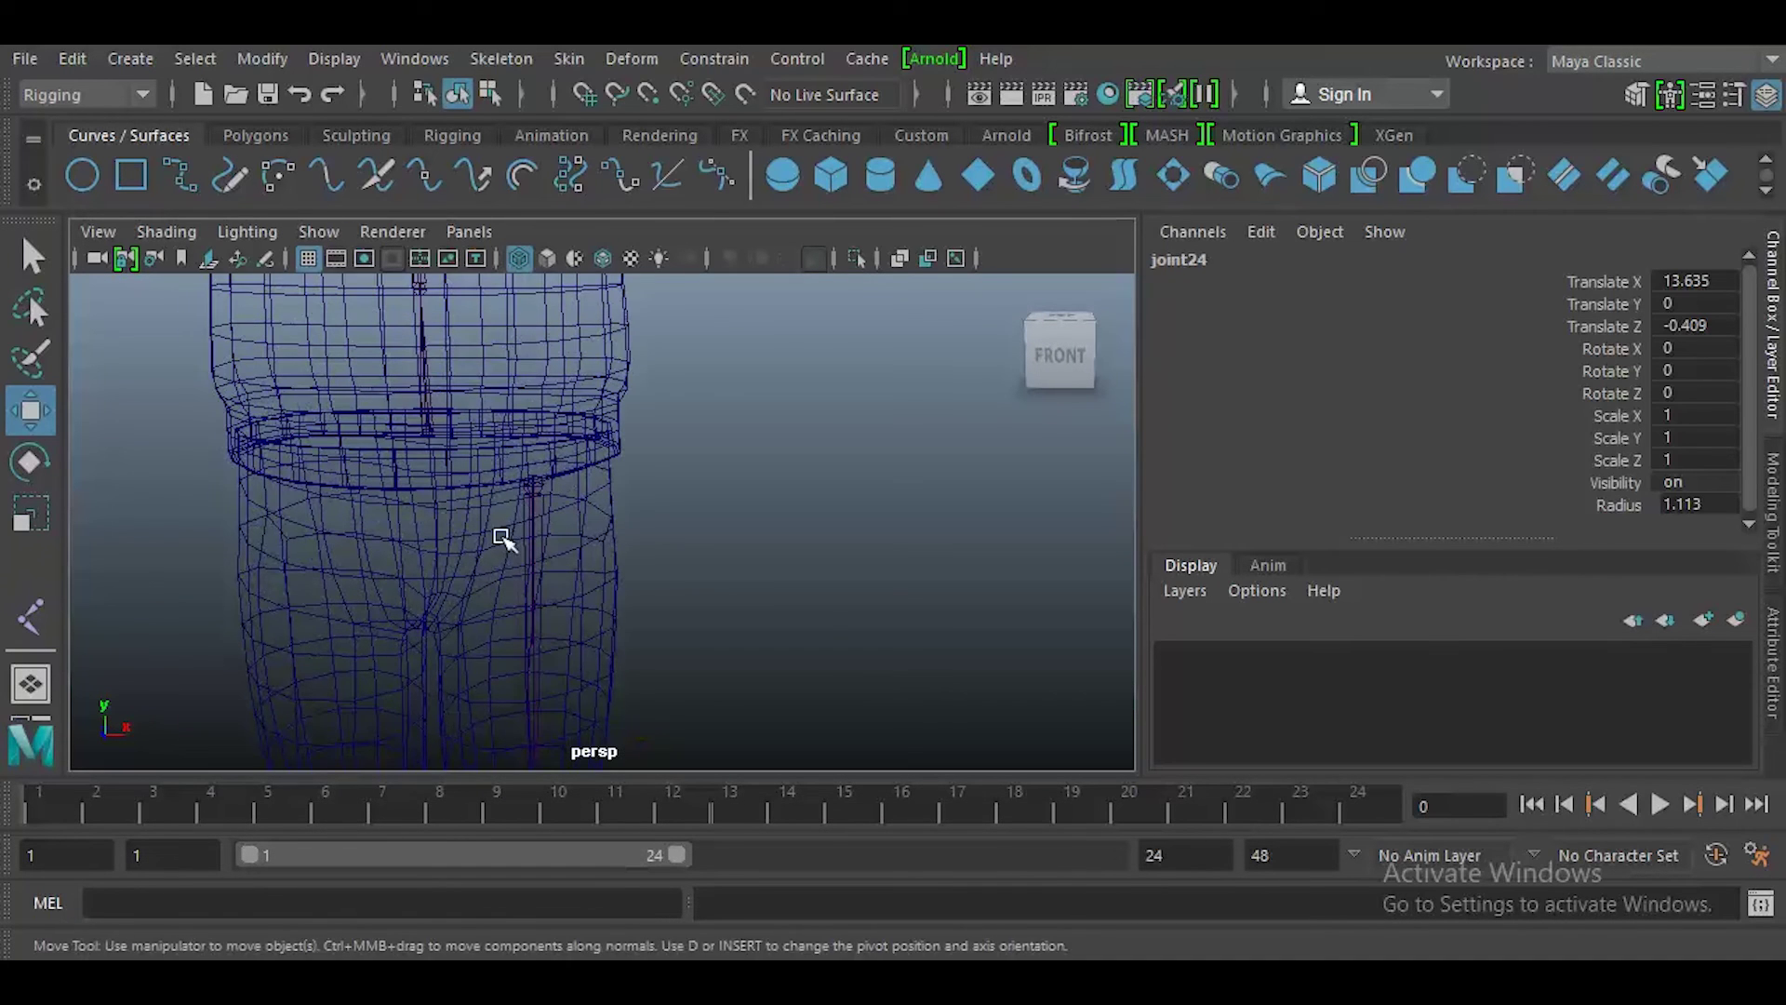
left_click(536, 483)
left_click(430, 434)
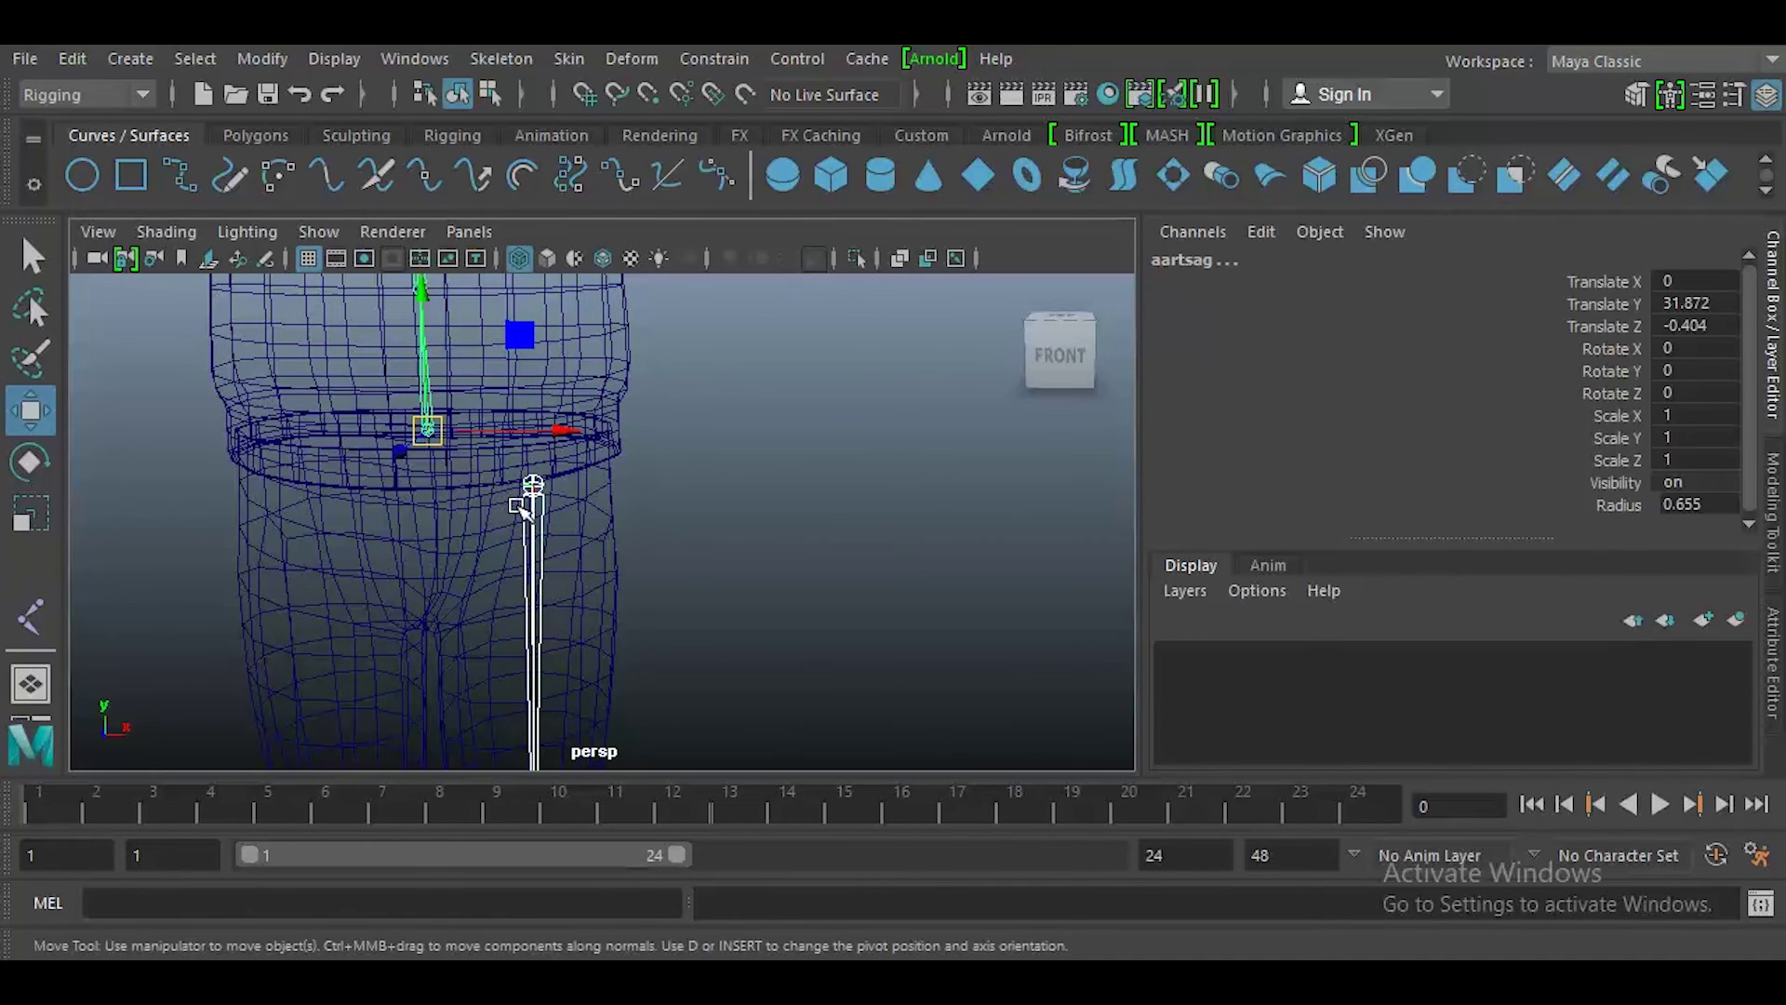
left_click(519, 508)
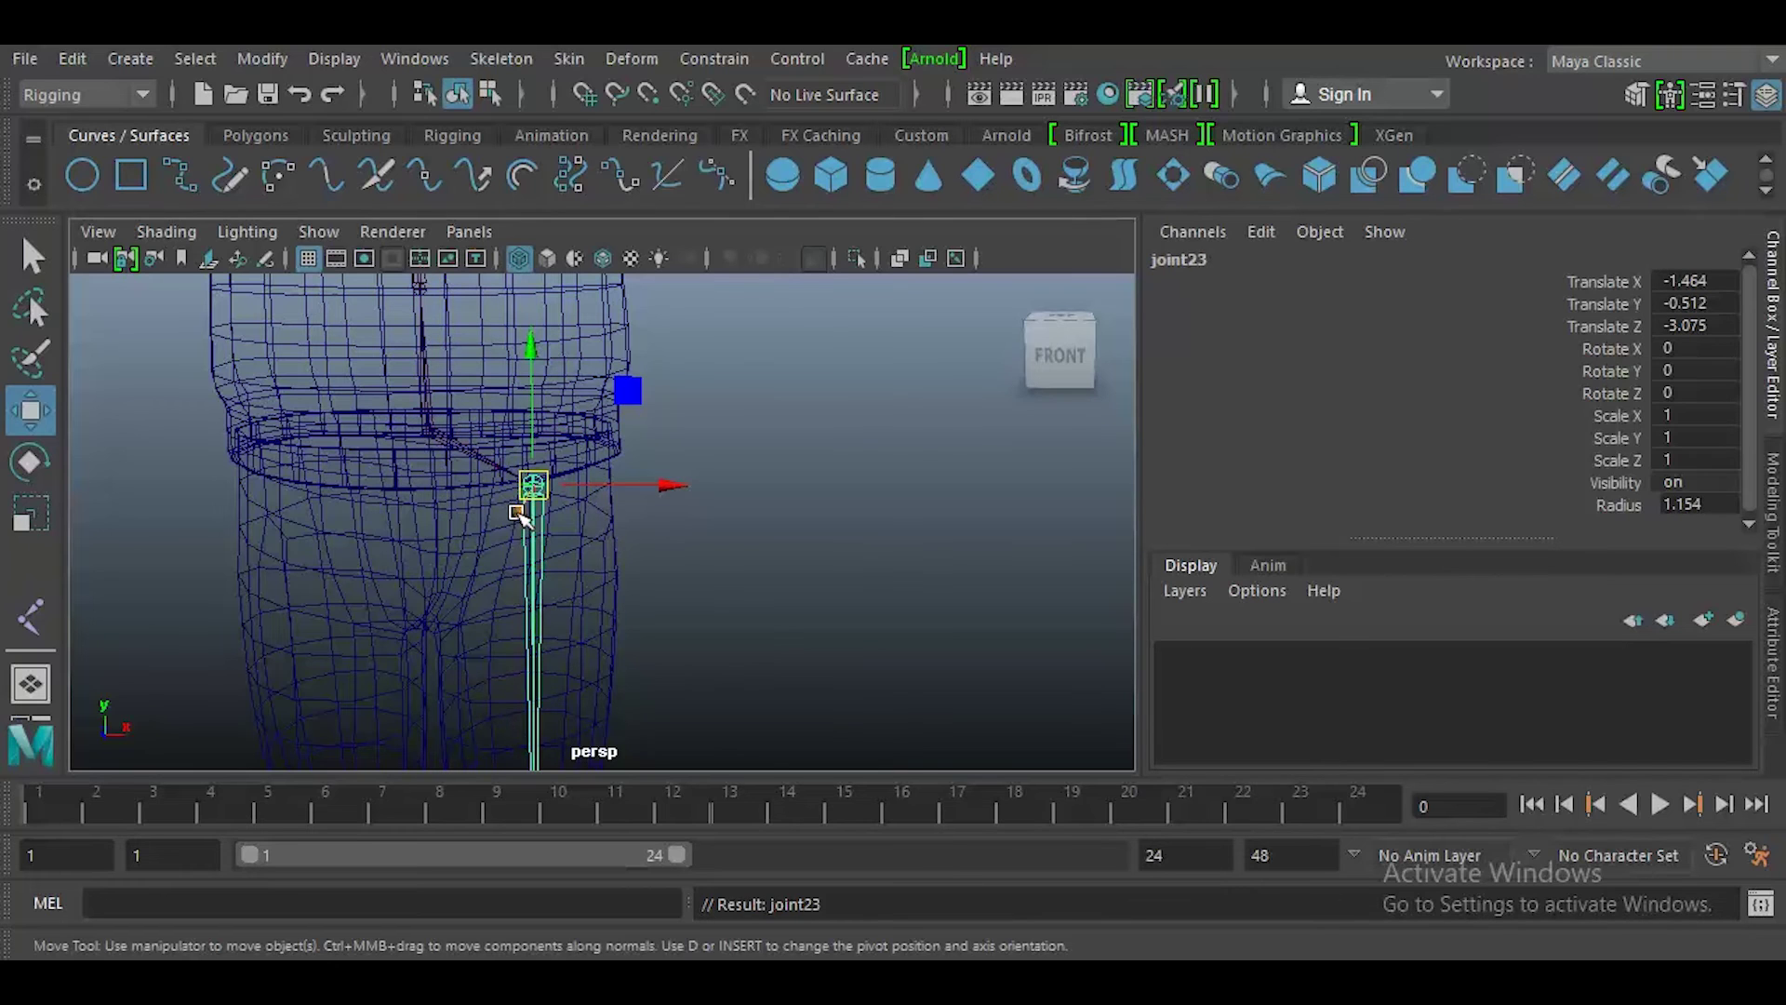
- Check the left leg's joint chain from several angles and save the scene as Man model.mb
mouse_move(638, 651)
left_mouse_down("alt")
mouse_move(514, 598)
mouse_move(640, 642)
left_mouse_up("alt")
right_click_drag(640, 642, 510, 646, "alt")
middle_click_drag(587, 646, 562, 547, "alt")
left_click_drag(560, 592, 673, 596, "alt")
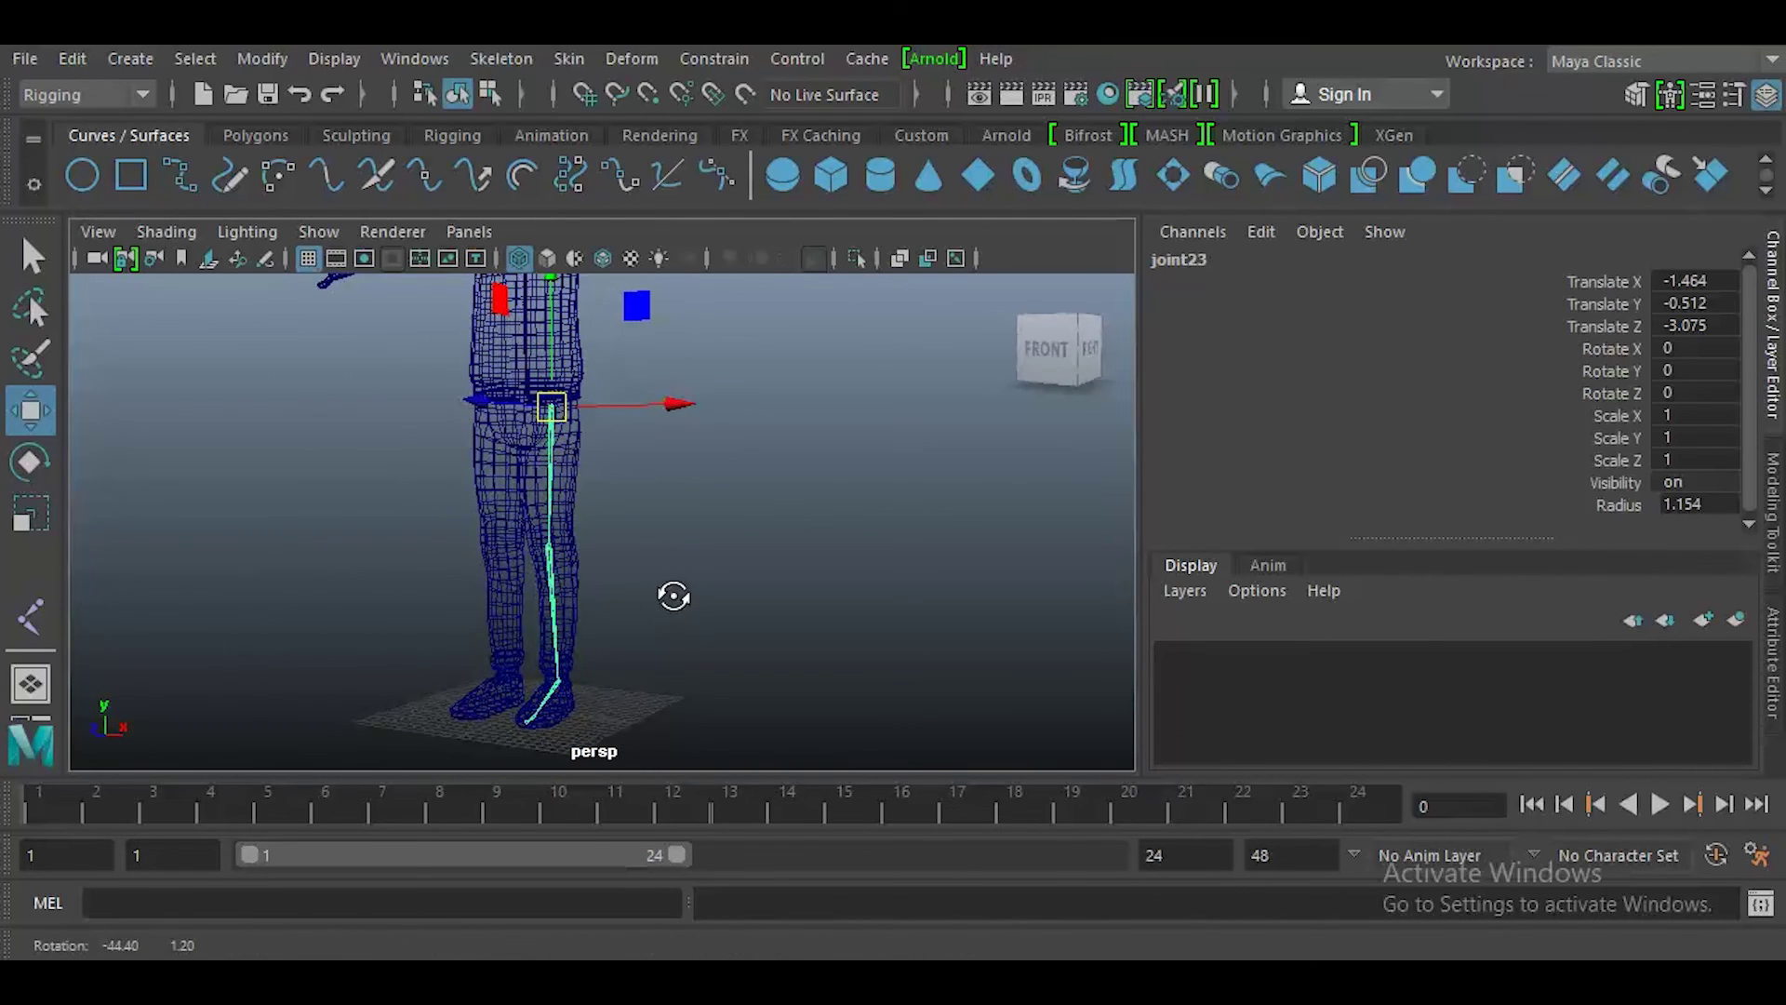
middle_click_drag(657, 590, 662, 606, "alt")
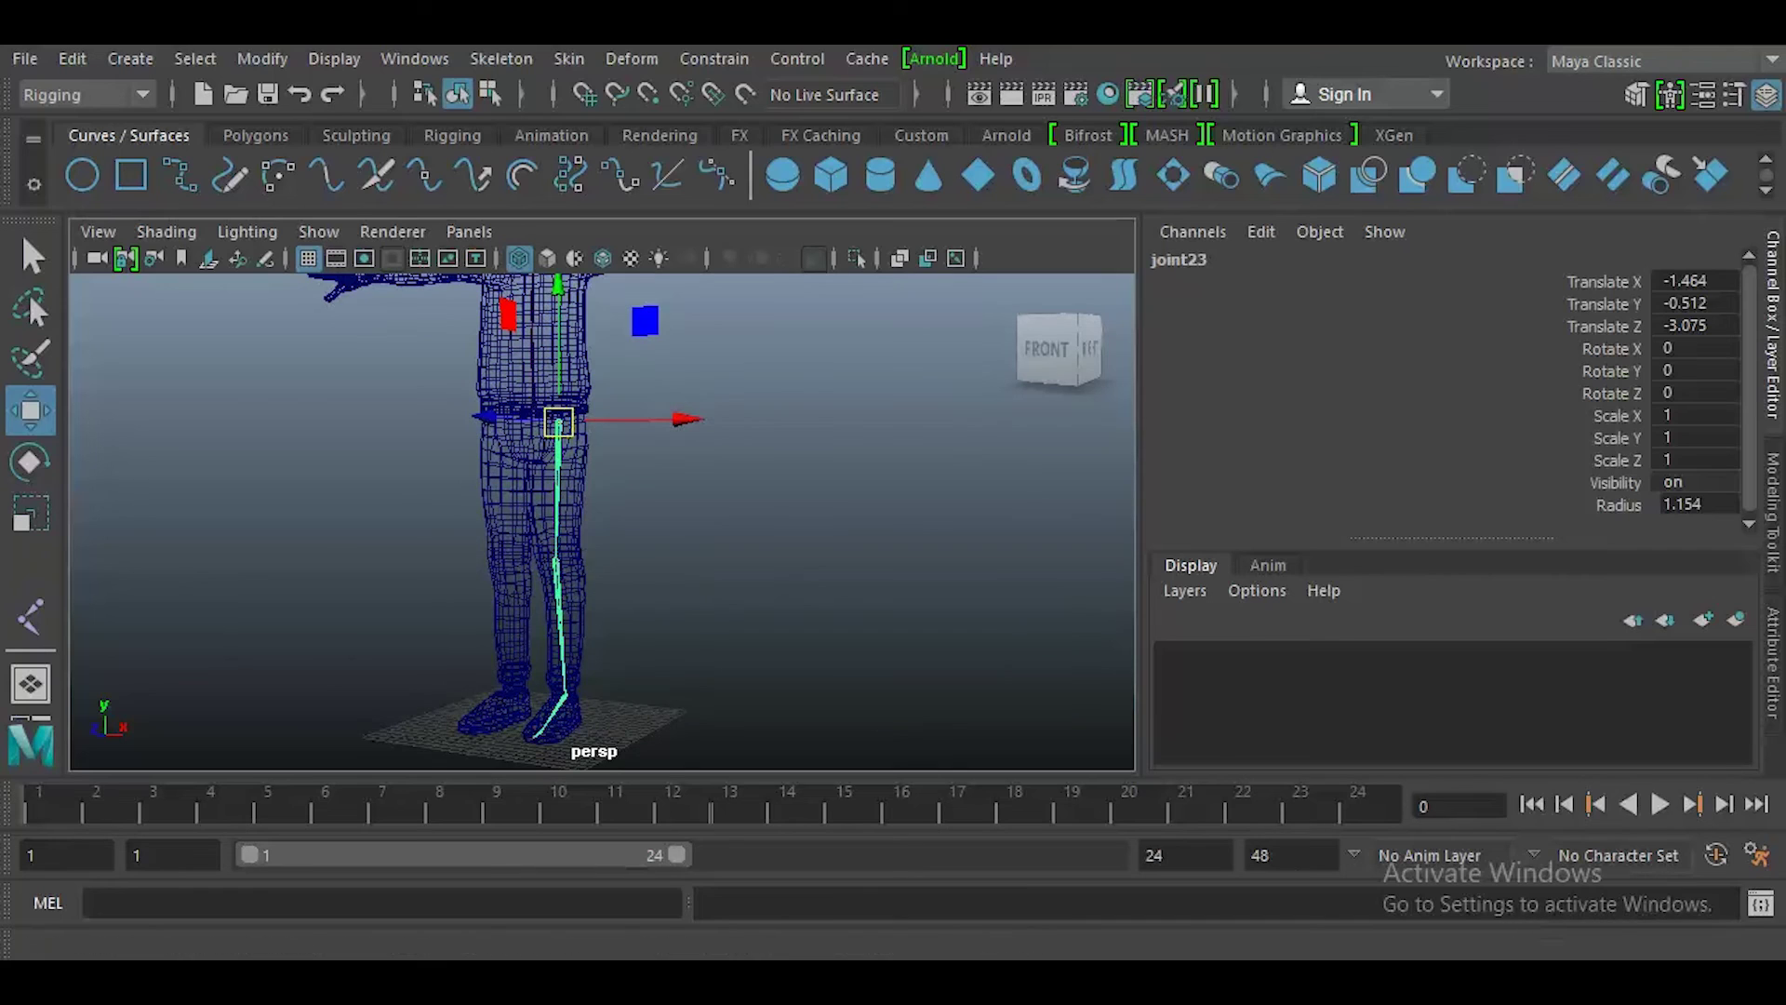
left_click(1509, 956)
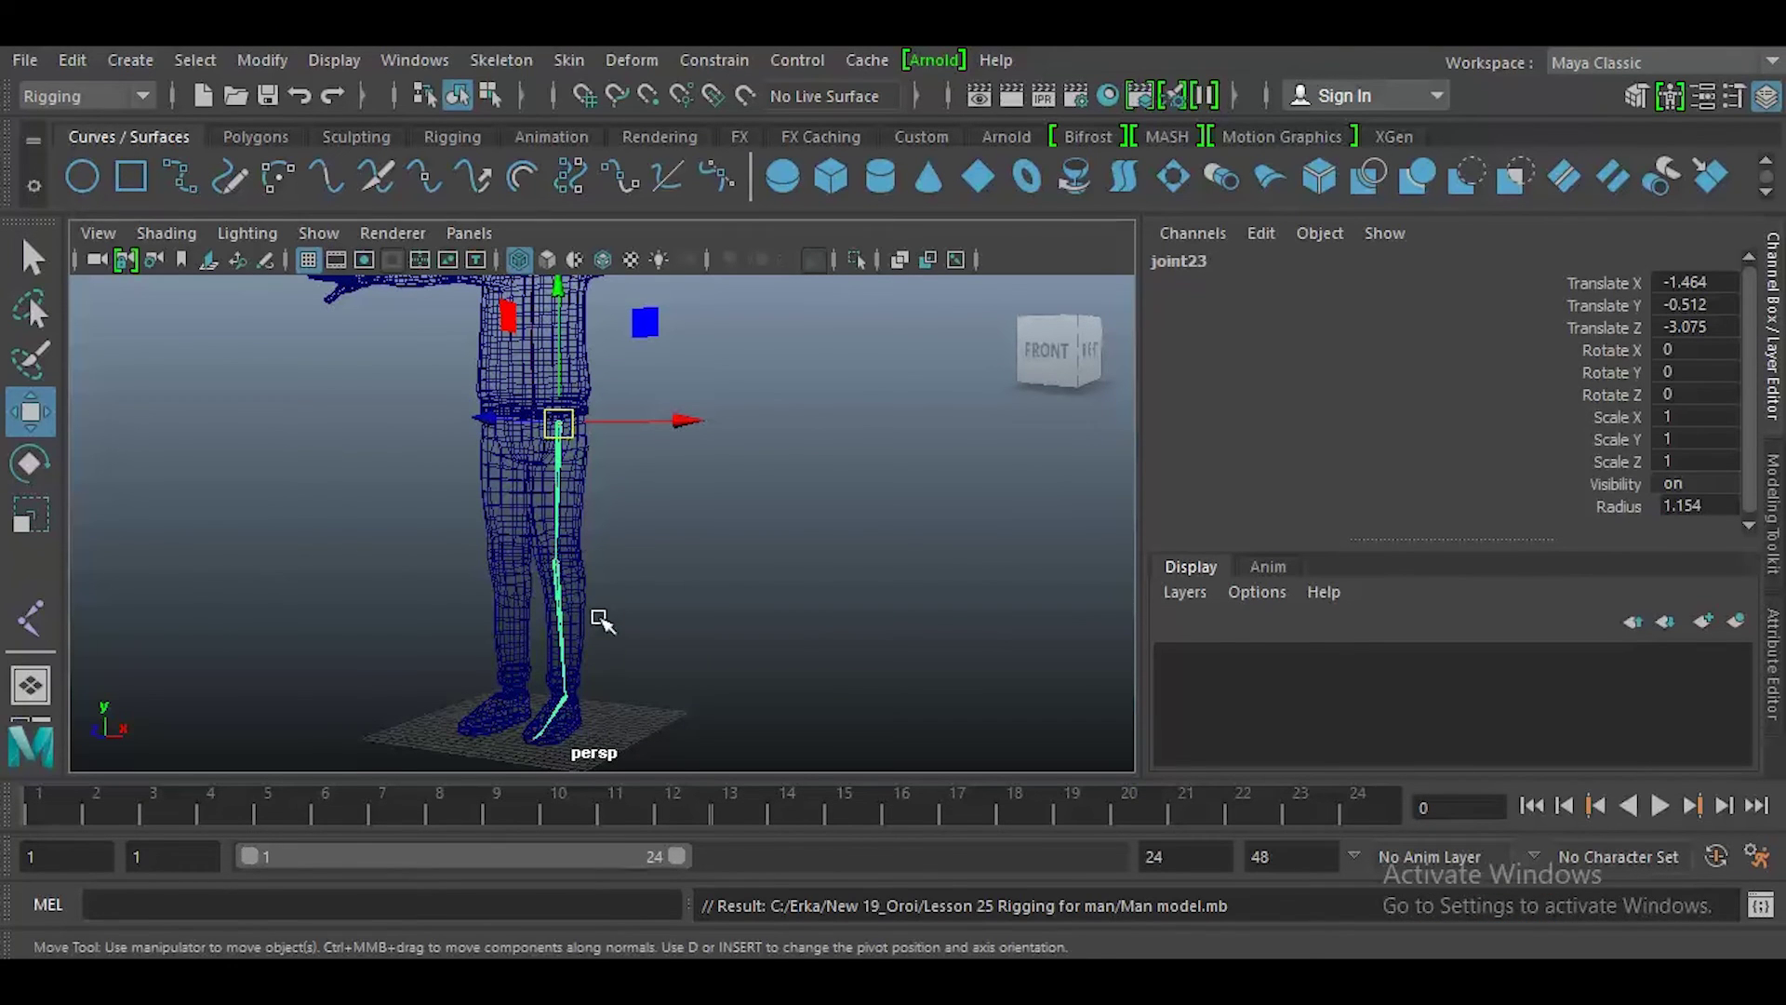
- Mirror the left leg's joint chain from the hip across YZ with the Behavior function, replacing _l_ with _r_
left_click_drag(449, 607, 504, 610, "alt")
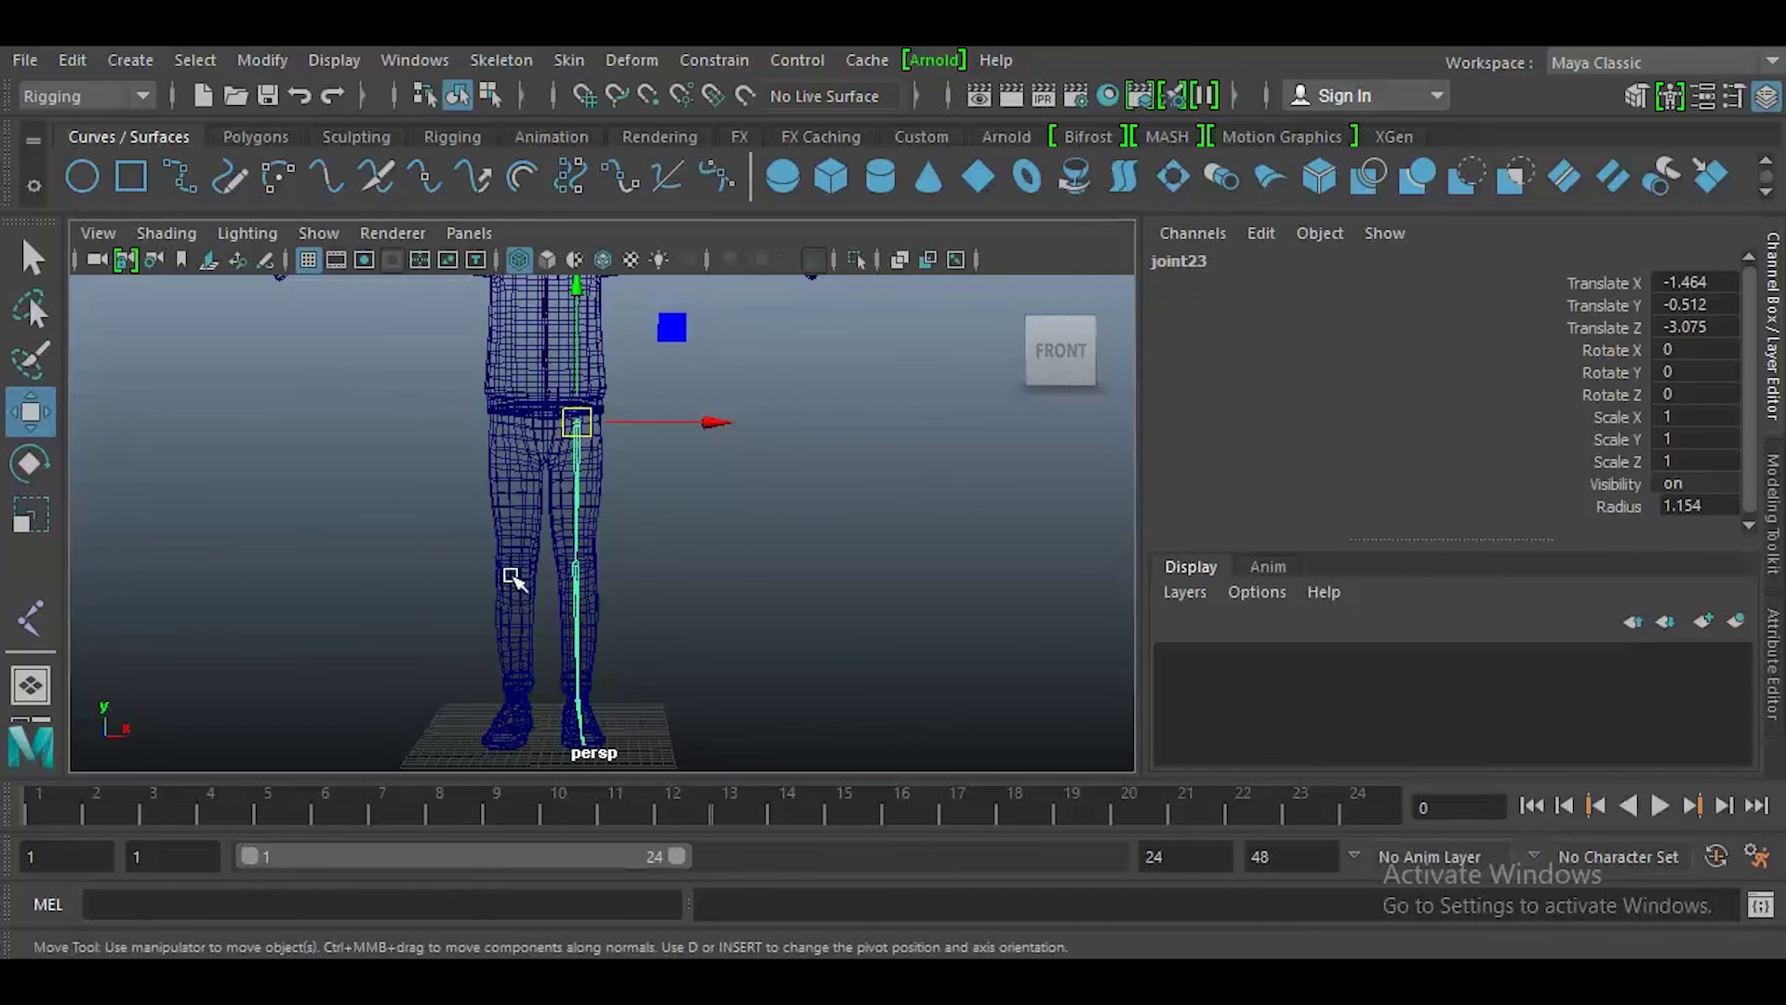
middle_click_drag(514, 574, 508, 654, "alt")
scroll(400, 597, "up", 3)
scroll(410, 590, "up", 2)
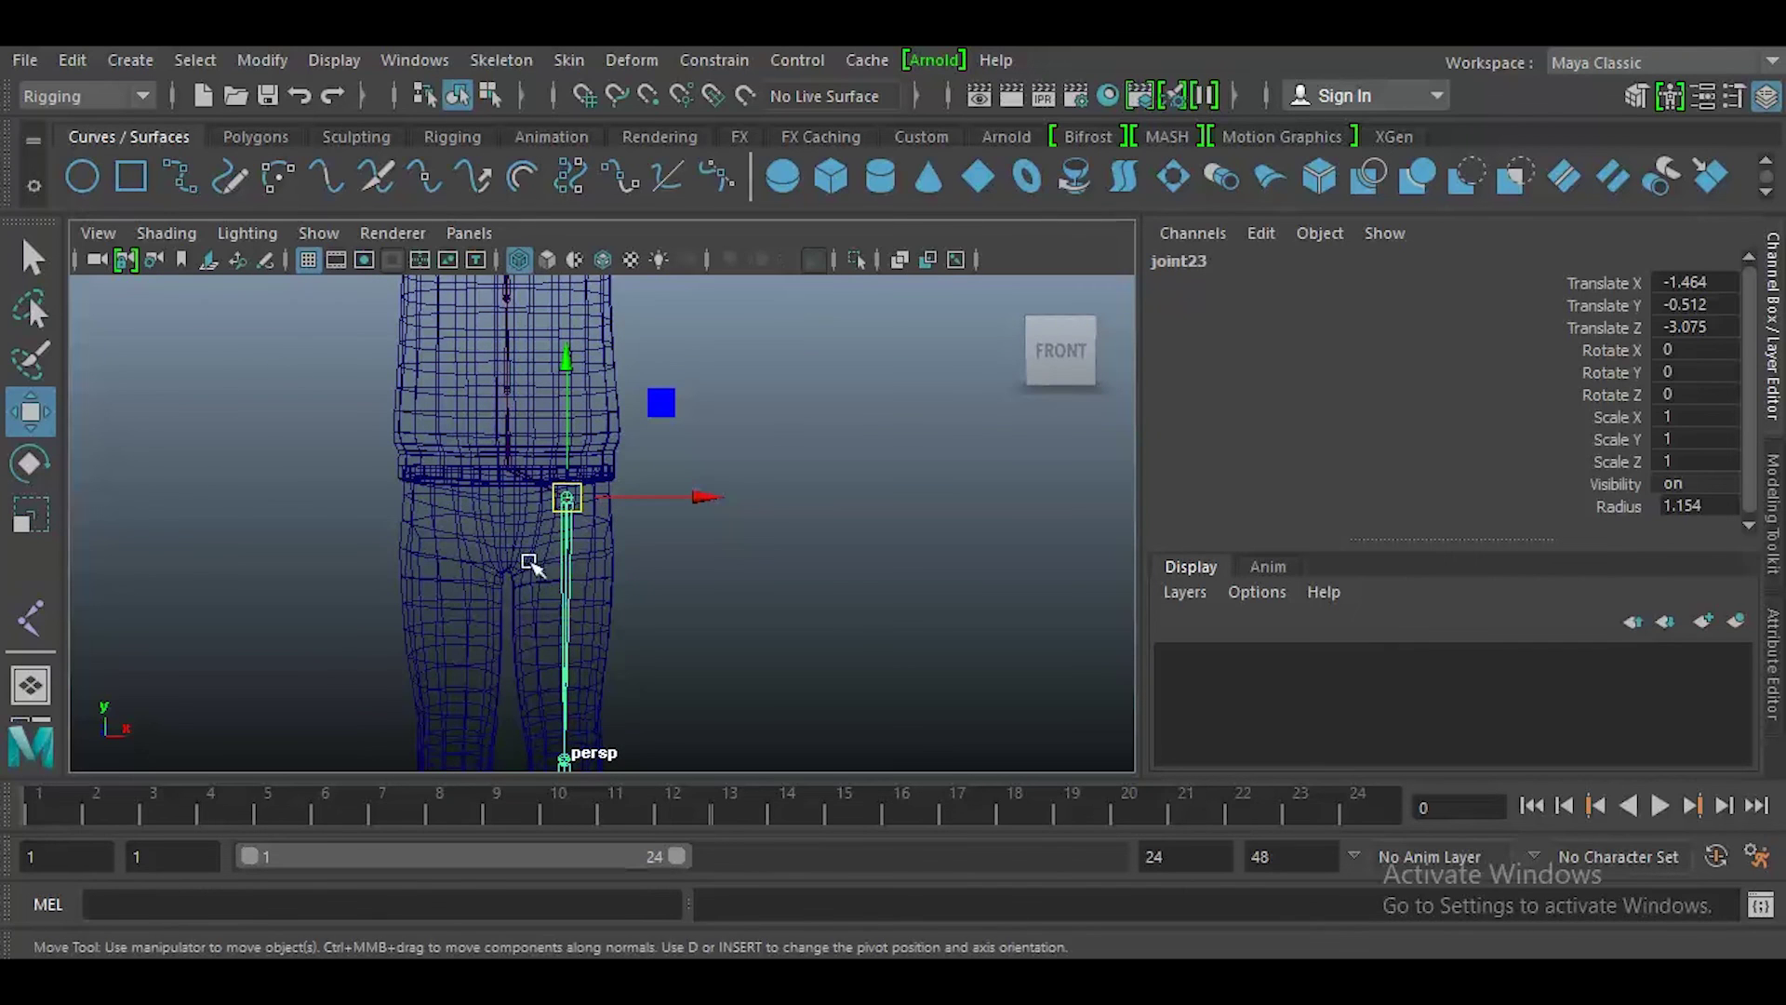
left_click(499, 63)
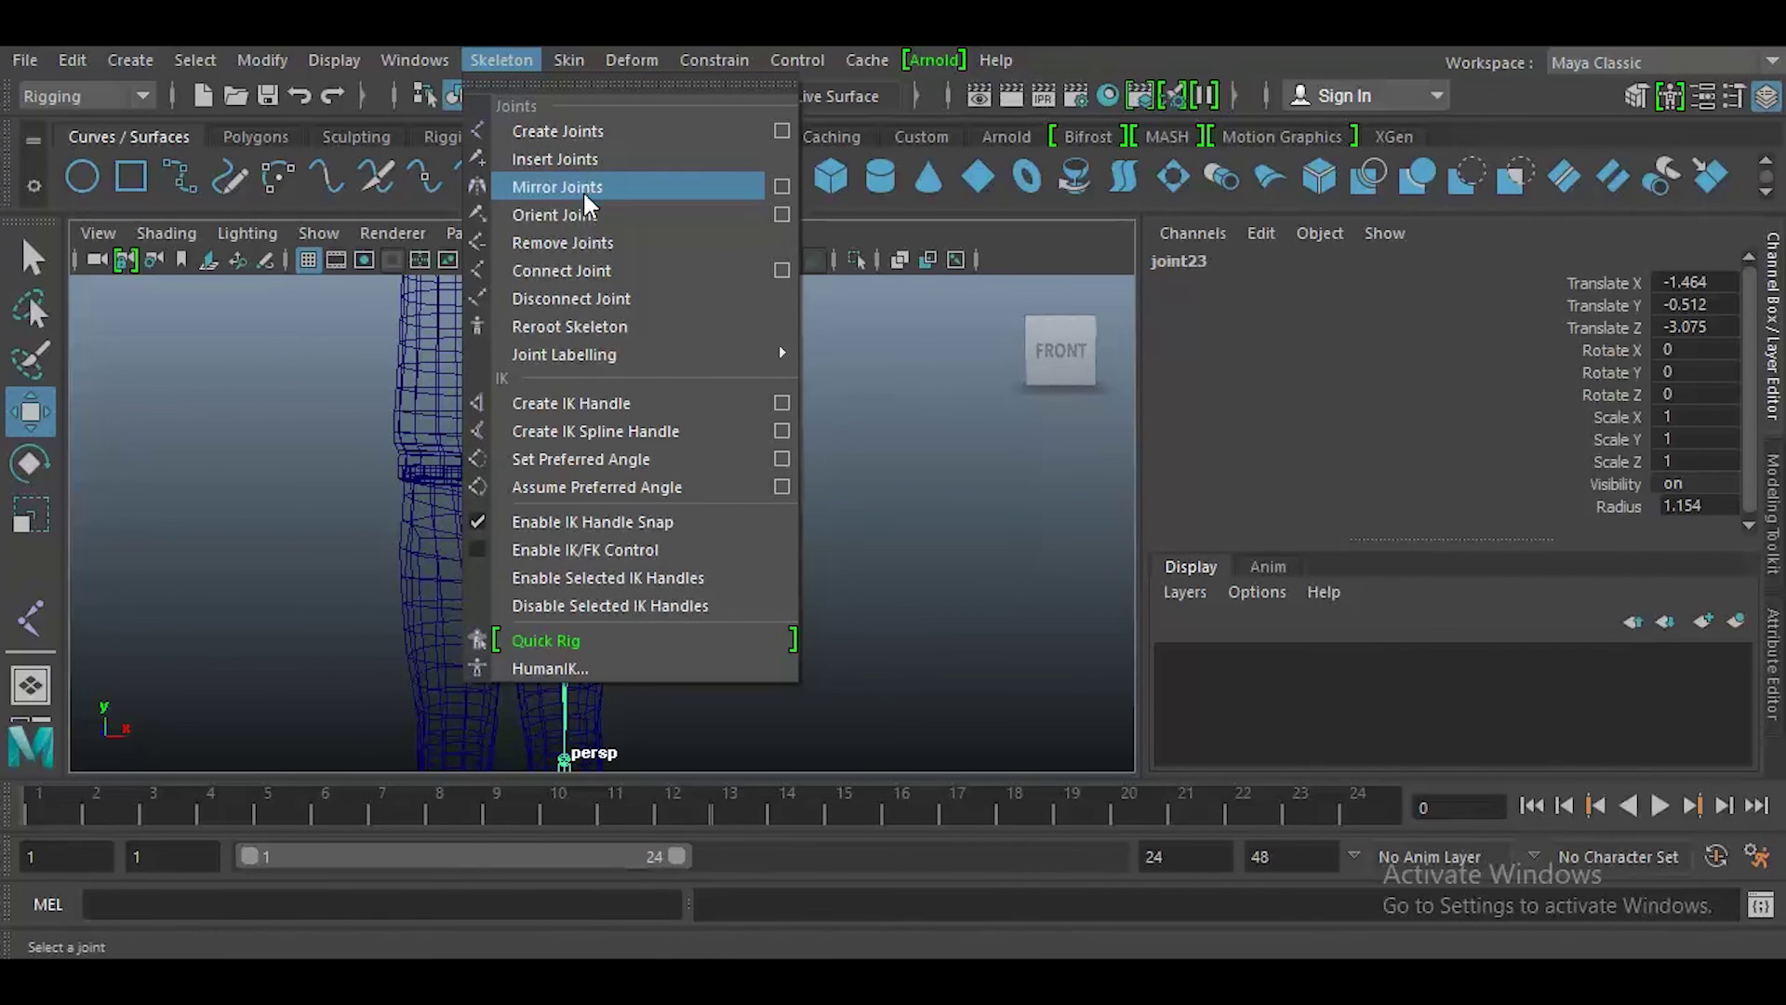
left_click(782, 186)
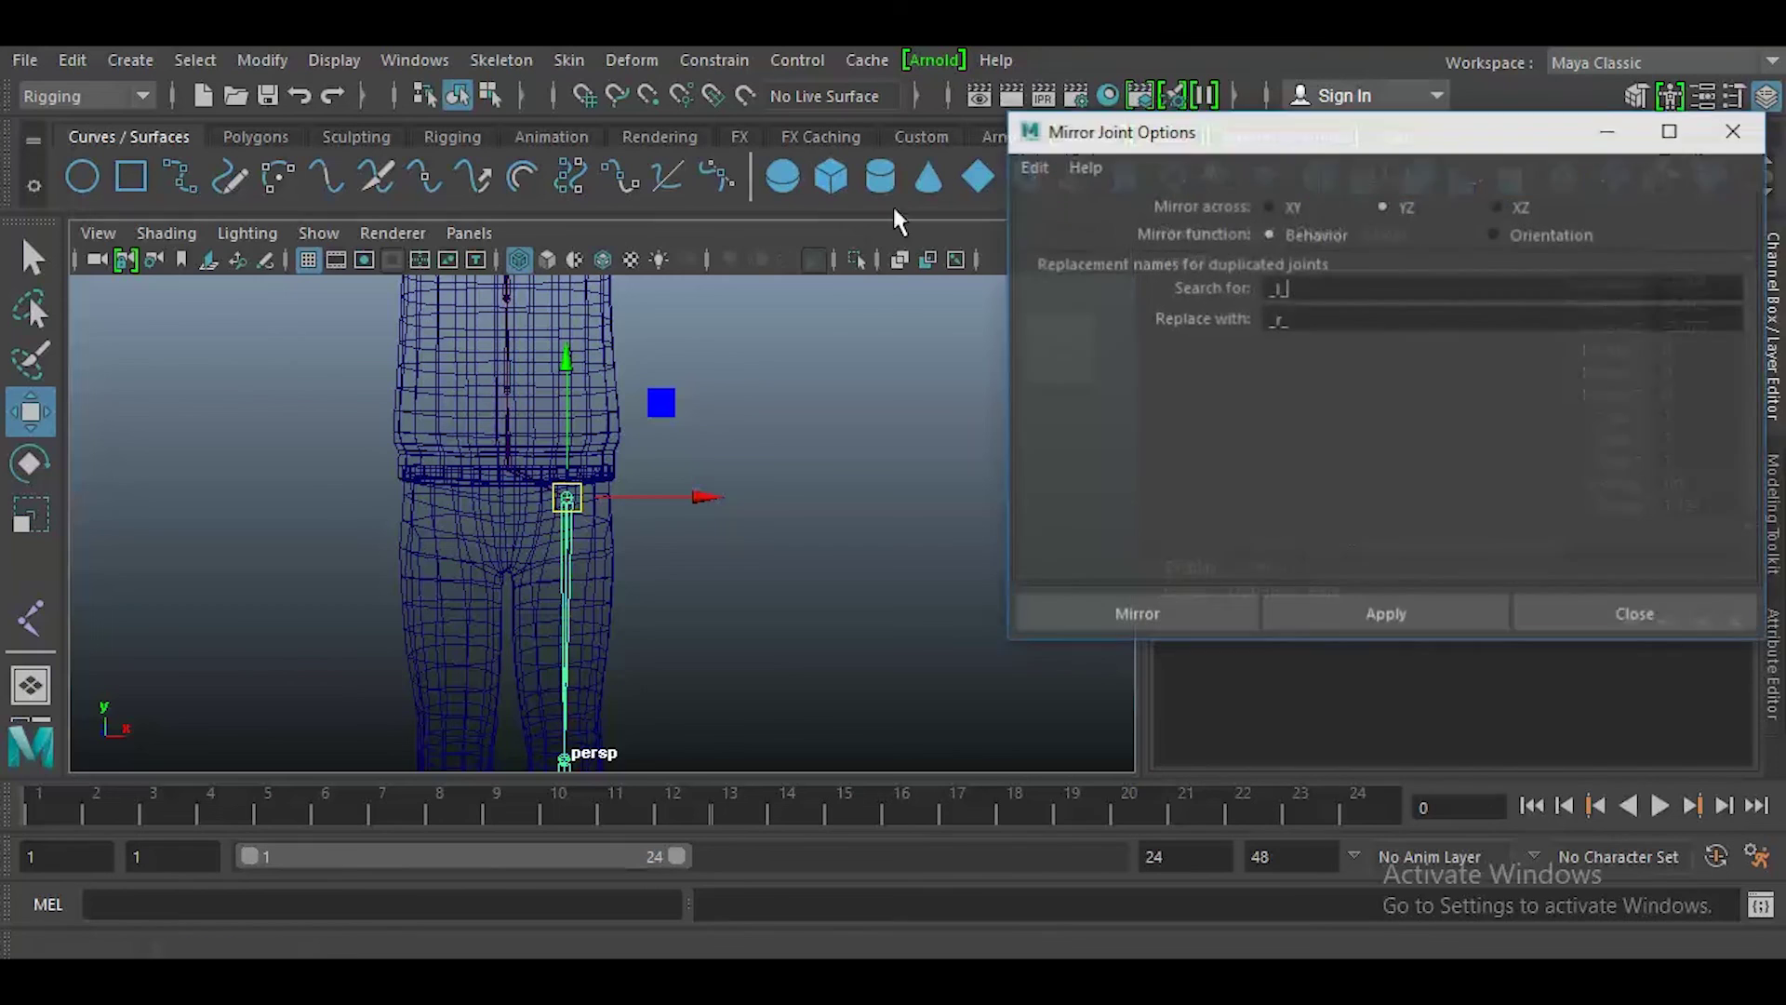
left_click(1392, 621)
- Mirror the left arm's joint chain from the shoulder across YZ with the same Behavior and renaming settings
middle_click_drag(625, 391, 666, 704, "alt")
left_click(652, 499)
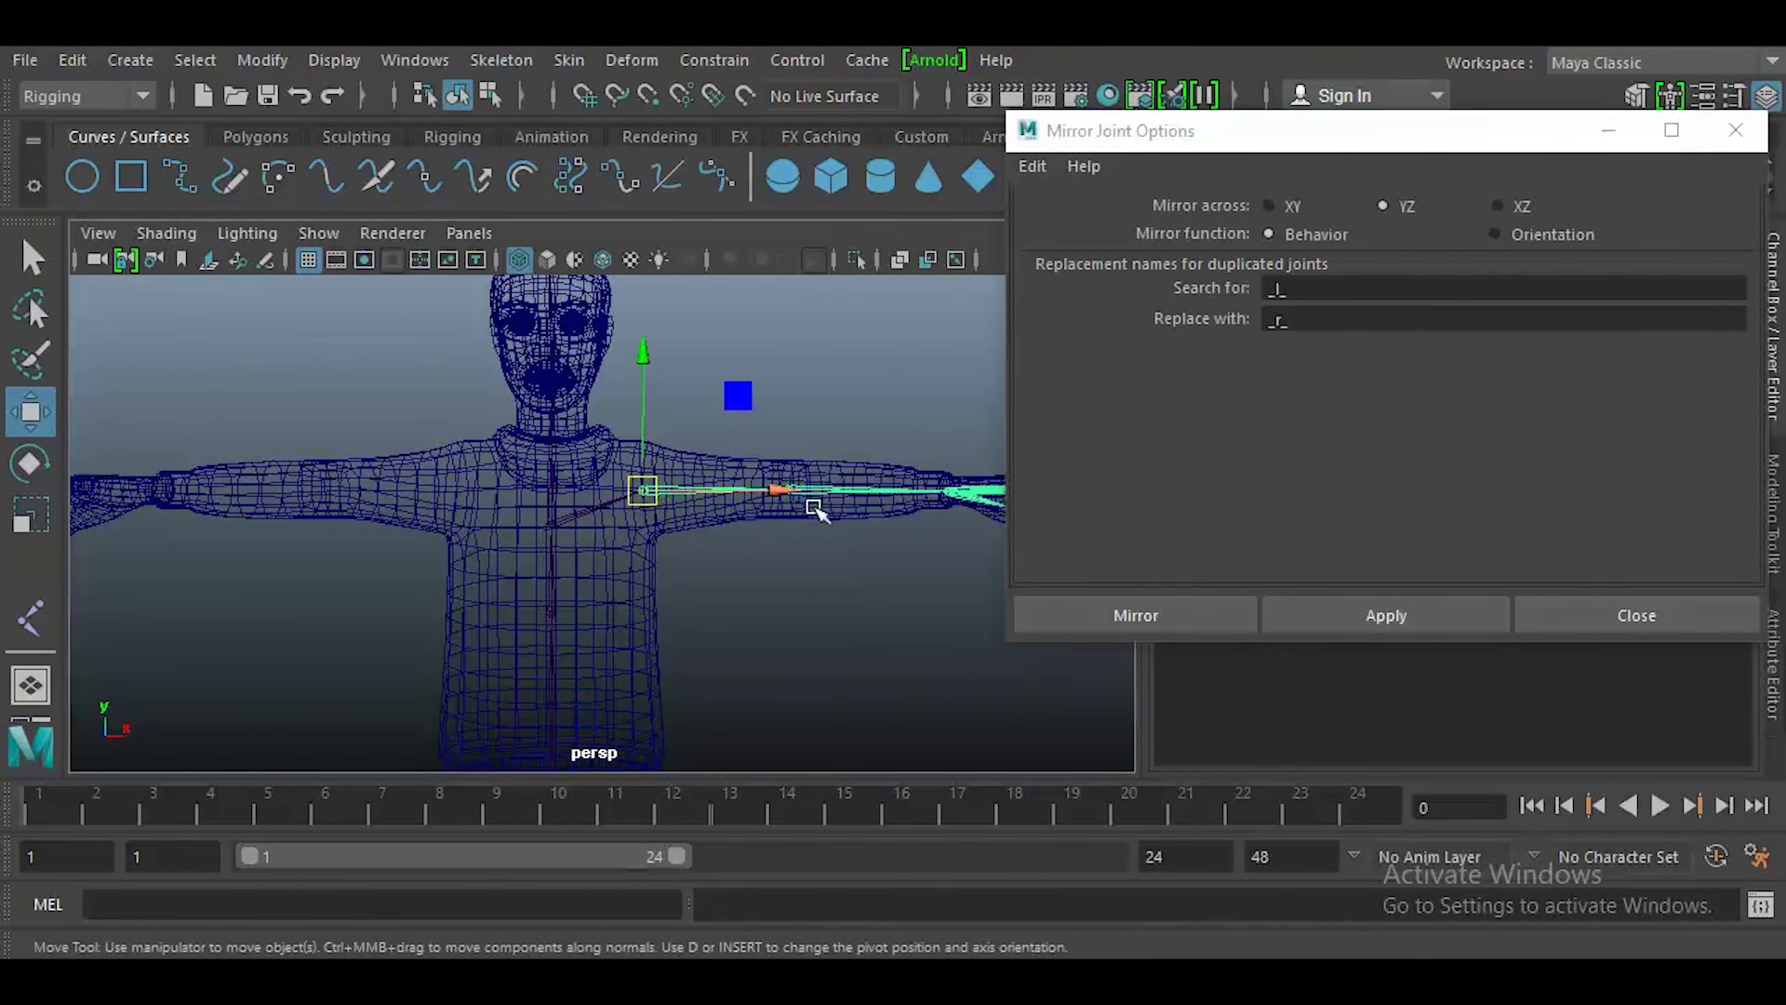
left_click(1342, 609)
middle_click_drag(317, 595, 519, 319, "alt")
scroll(522, 471, "down", 9)
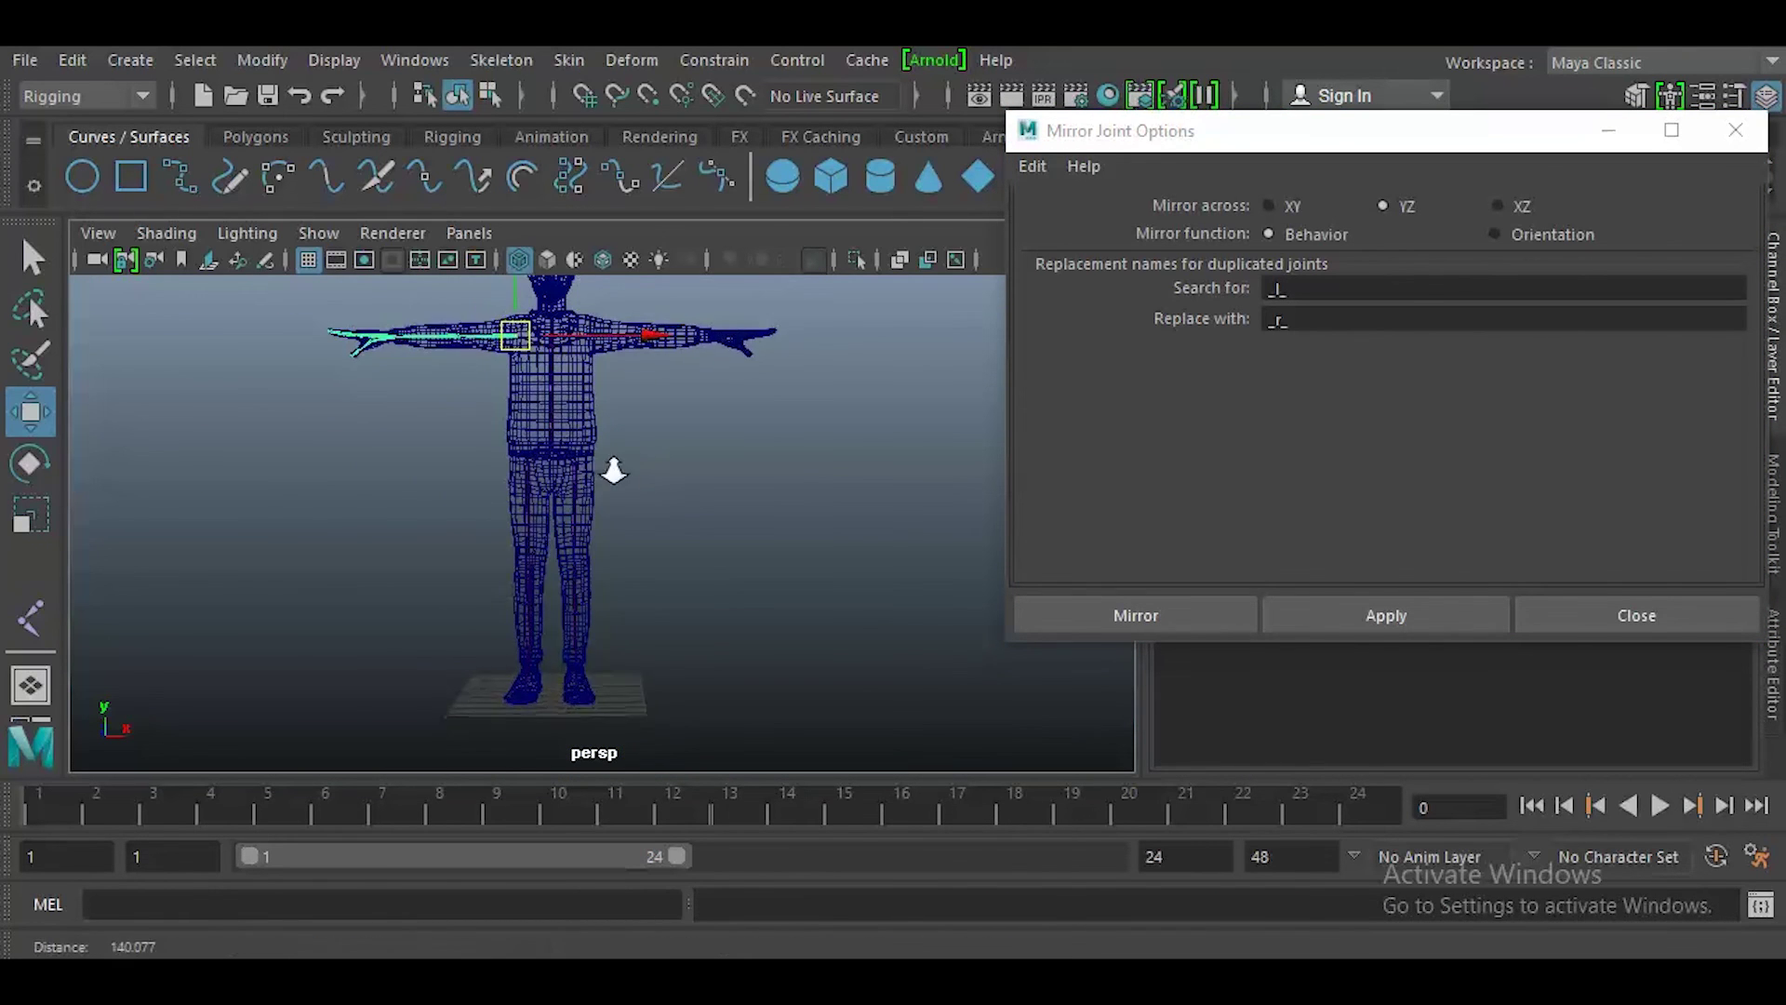
middle_click_drag(593, 472, 599, 497, "alt")
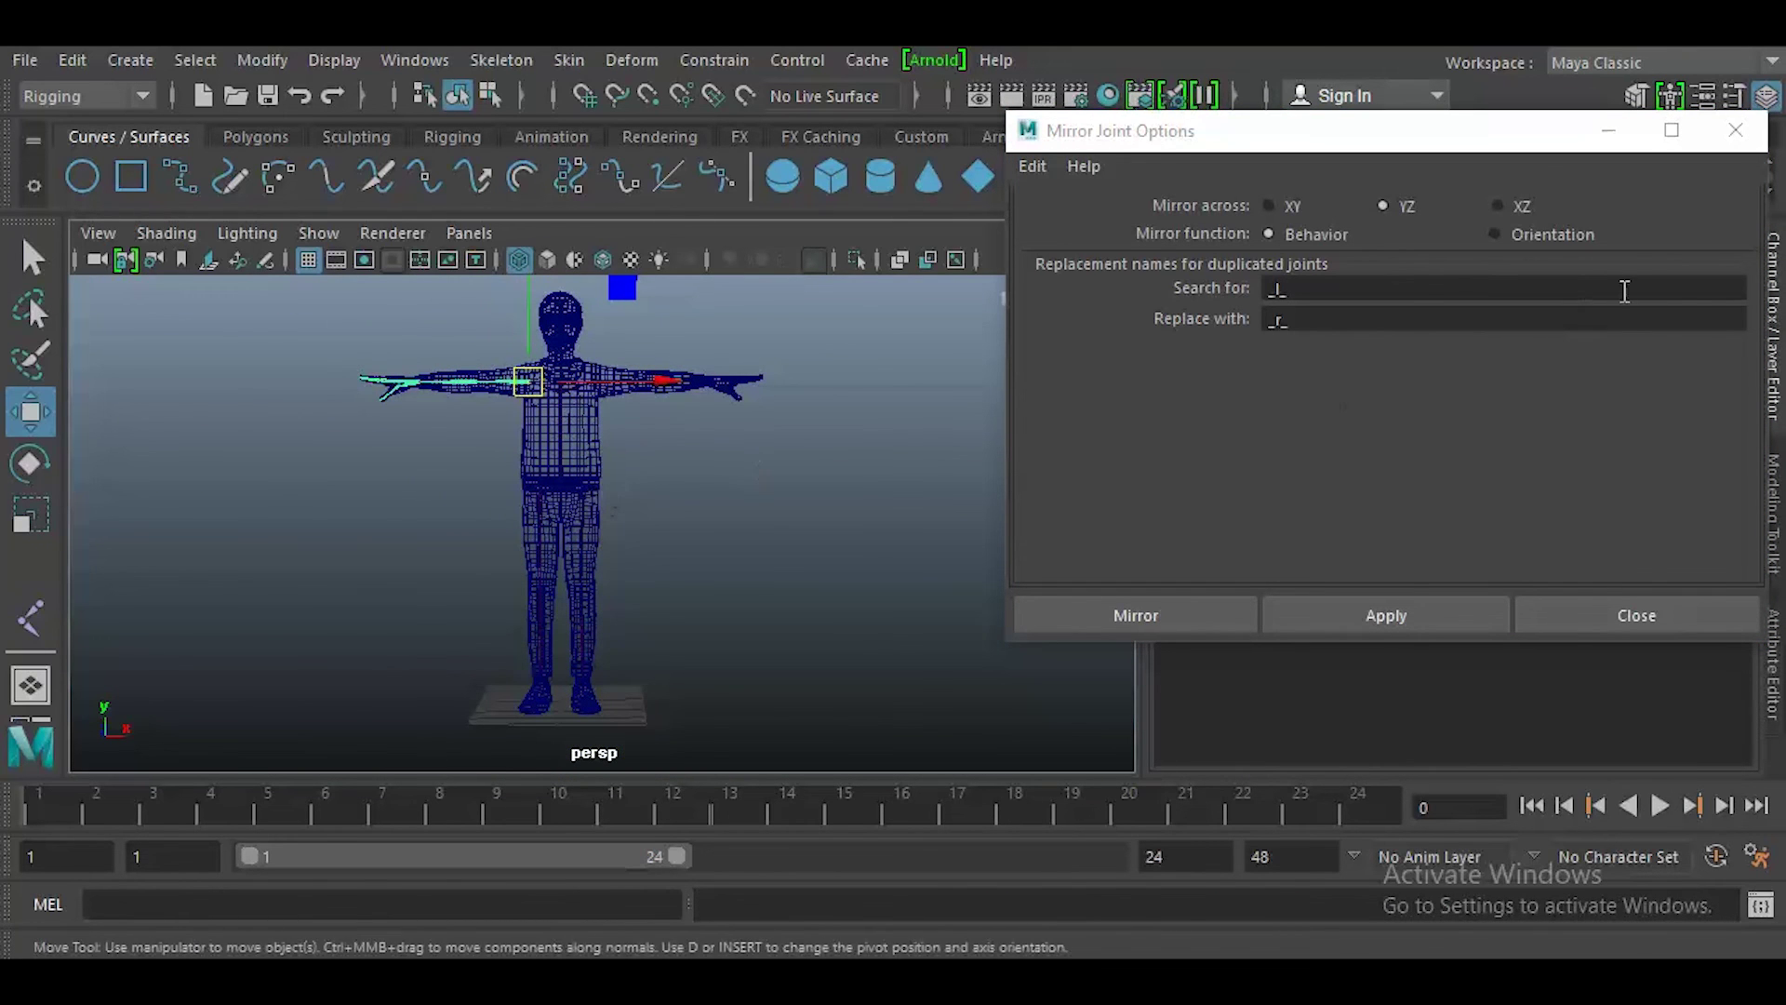
- Close the joint mirroring options and select the character's body mesh
left_click(1736, 130)
left_click_drag(781, 519, 633, 593, "alt")
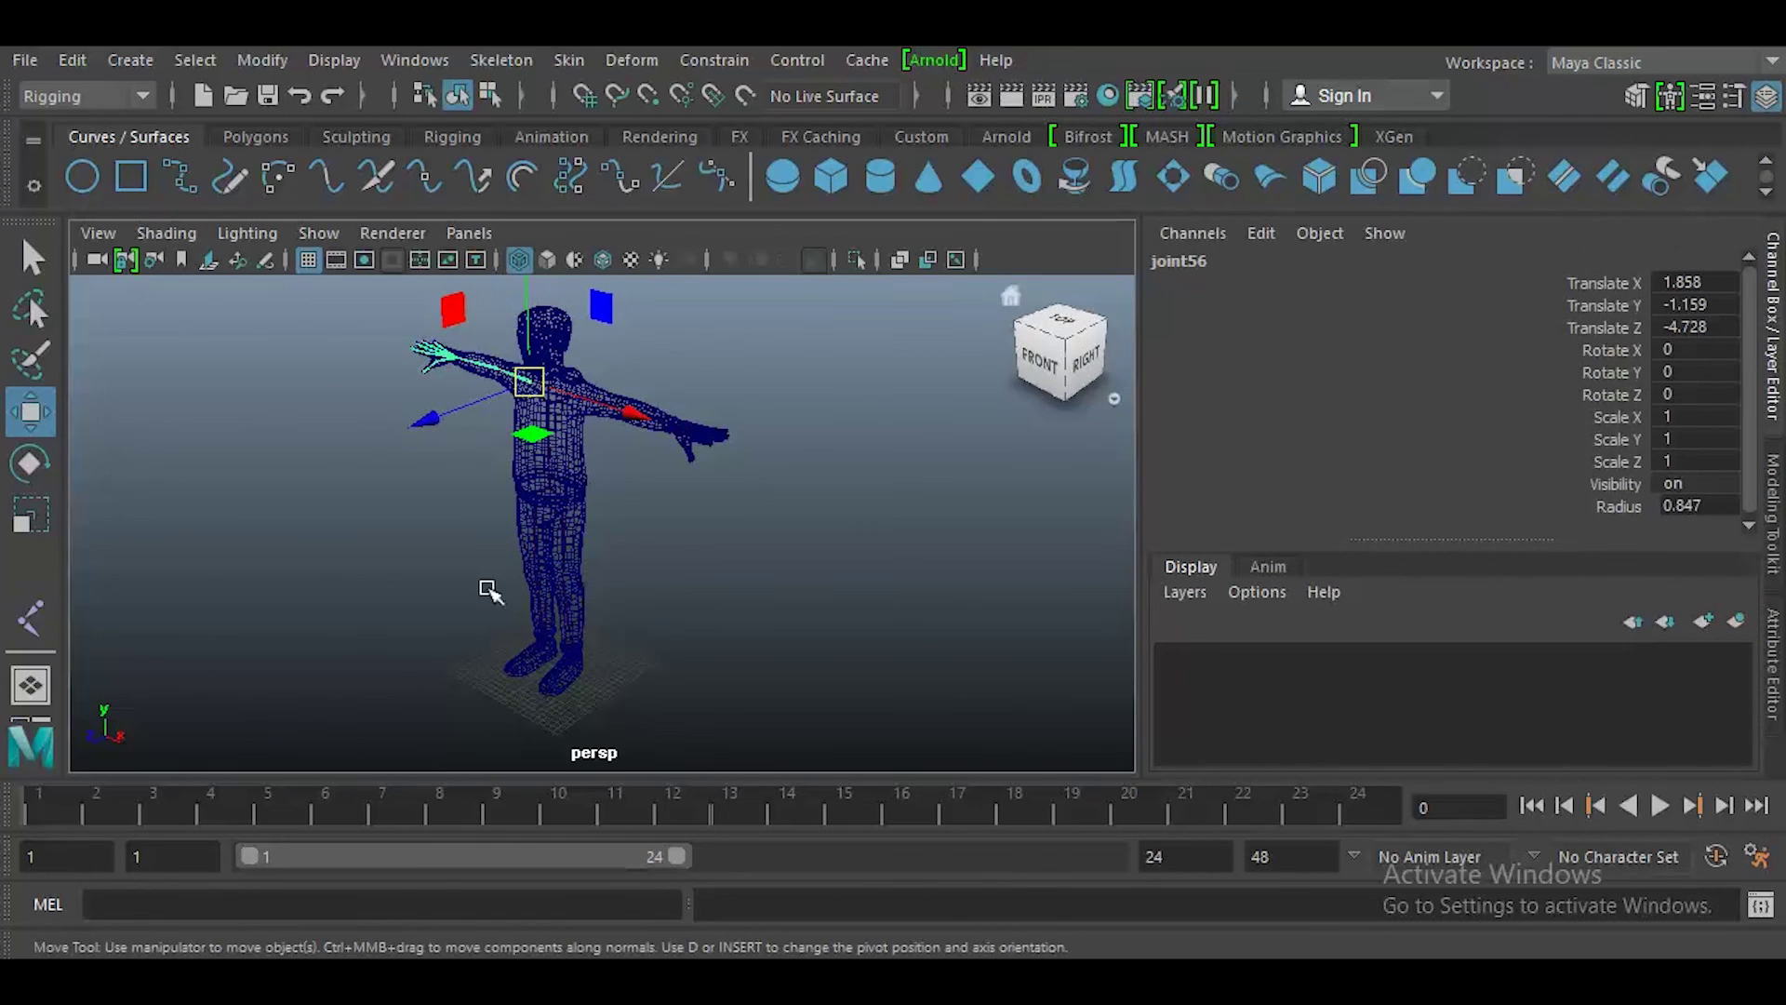
left_click(574, 478)
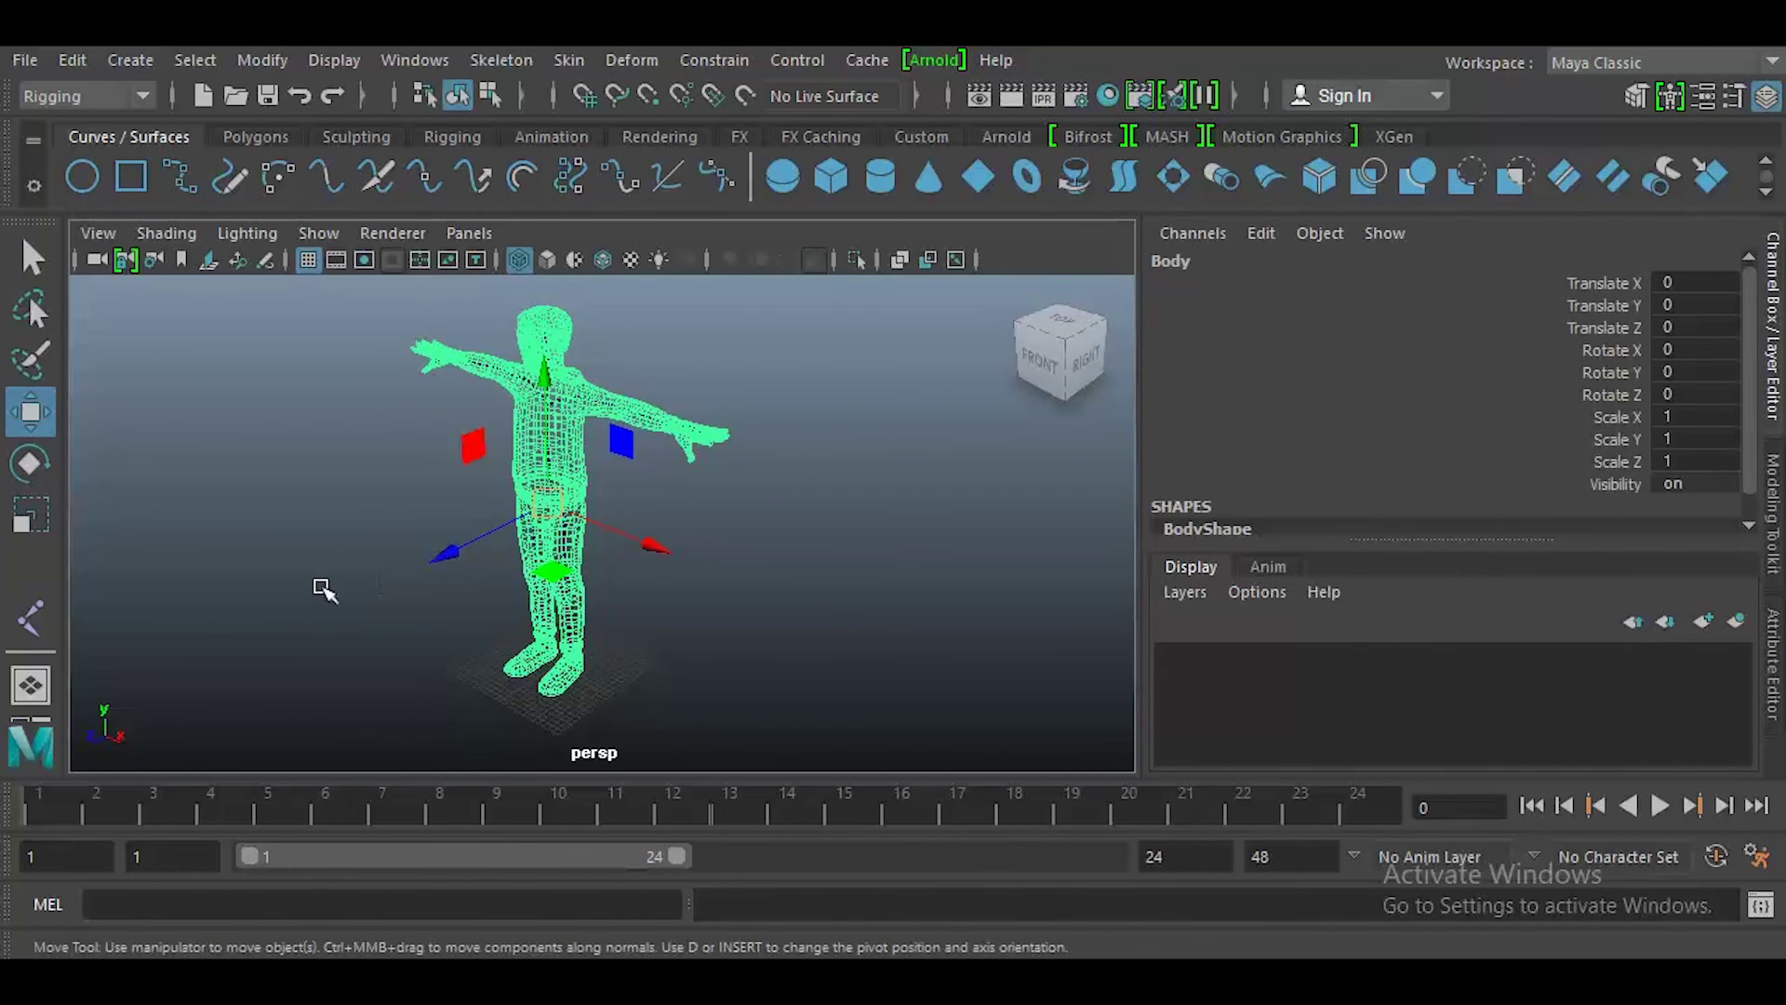
- Examine the mirrored skeleton inside the body mesh around the head, shoulders, arms and pelvis from several angles
right_click_drag(507, 549, 618, 531, "alt")
middle_click_drag(443, 401, 502, 594, "alt")
left_click_drag(502, 594, 569, 519, "alt")
middle_click_drag(569, 519, 557, 677, "alt")
right_click_drag(314, 619, 819, 569, "alt")
right_click_drag(439, 570, 556, 547, "alt")
left_click_drag(530, 543, 425, 566, "alt")
right_click_drag(434, 566, 424, 569, "alt")
middle_click_drag(427, 575, 539, 466, "alt")
right_click_drag(790, 483, 560, 519, "alt")
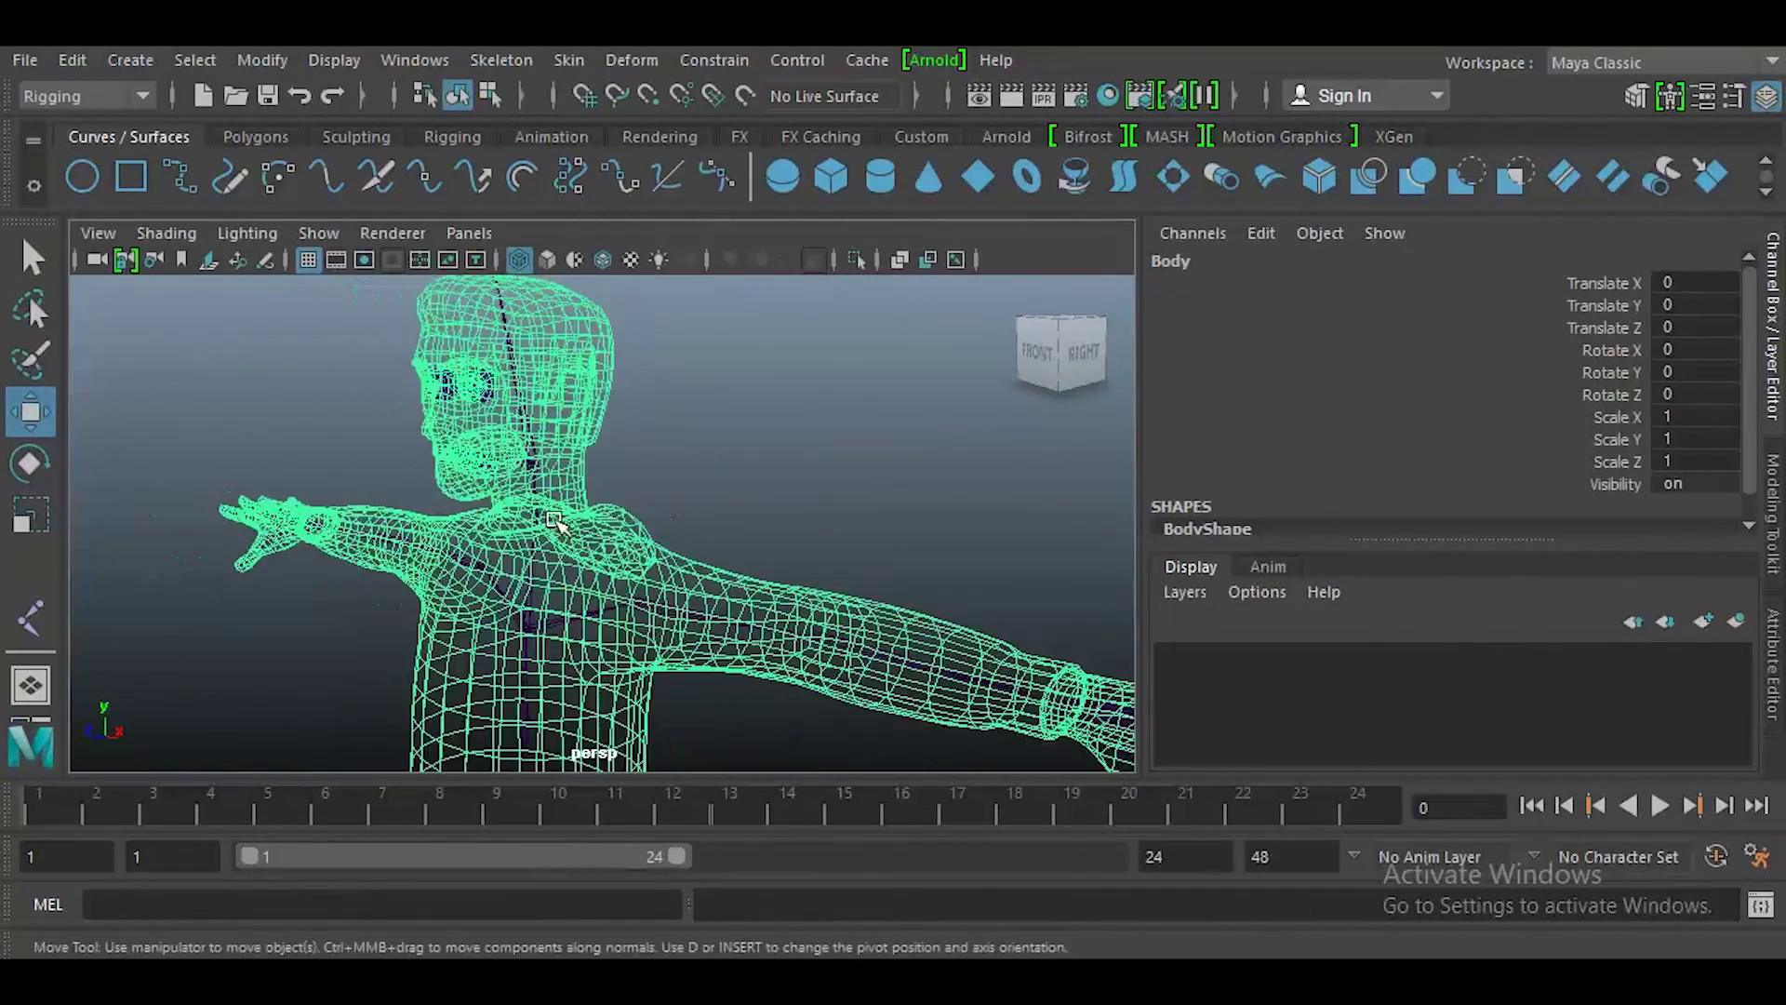
right_click_drag(790, 526, 667, 535, "alt")
middle_click_drag(667, 535, 559, 558, "alt")
middle_click_drag(518, 390, 530, 313, "alt")
left_click_drag(240, 610, 349, 615, "alt")
scroll(225, 606, "up", 4)
scroll(225, 607, "up", 3)
middle_click_drag(450, 498, 479, 613, "alt")
- Add the root joint aartsag at the pelvis to the body mesh selection and bind the skin to the skeleton
left_click(539, 494)
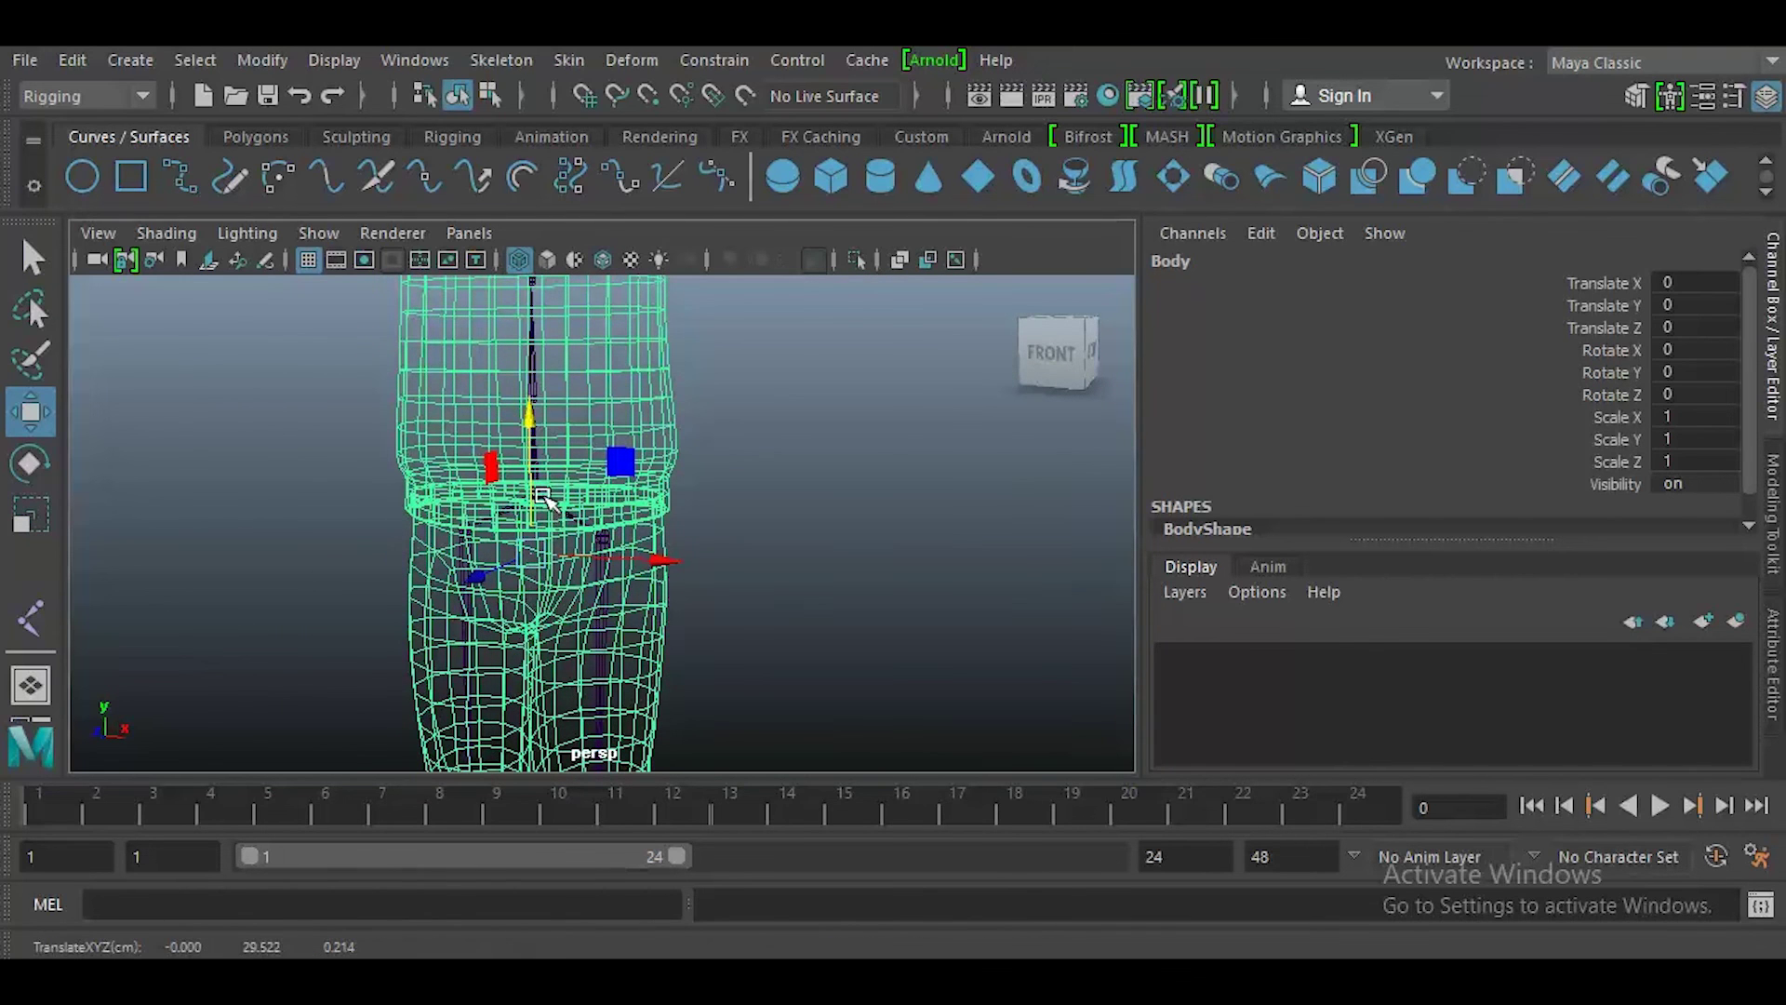
key("q")
left_click(541, 502)
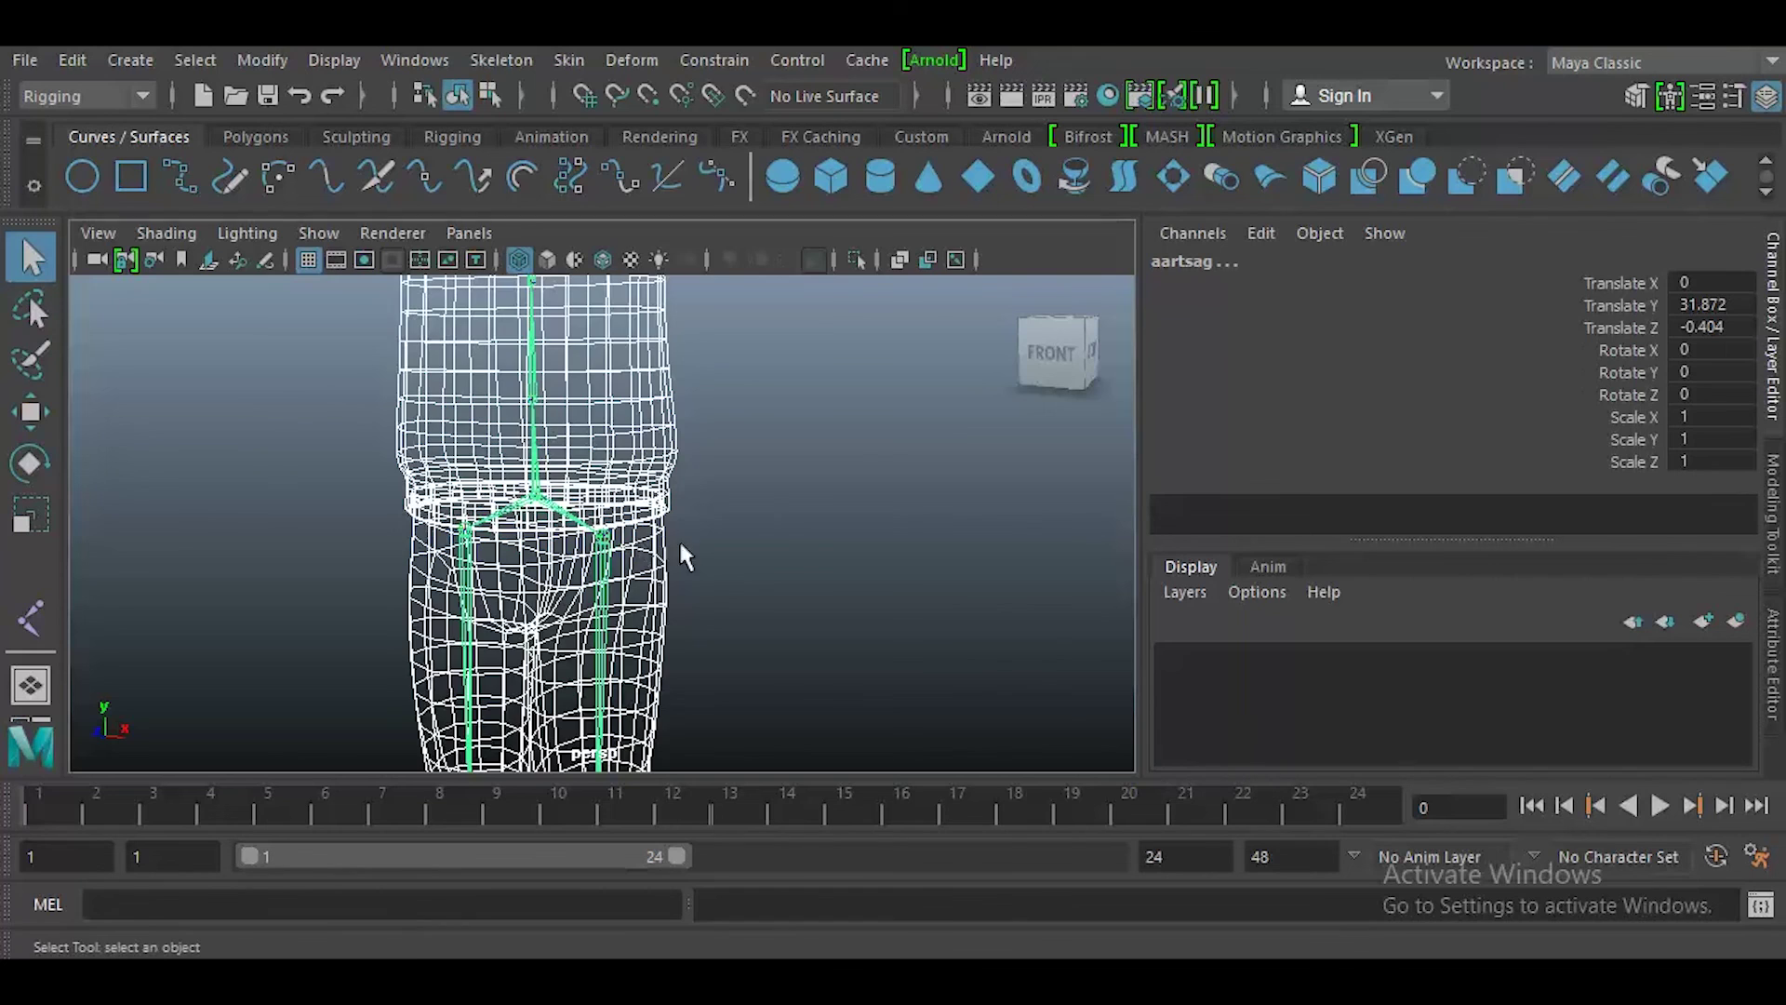
scroll(740, 545, "down", 6)
middle_click_drag(620, 556, 602, 513, "alt")
right_click_drag(602, 514, 561, 508, "alt")
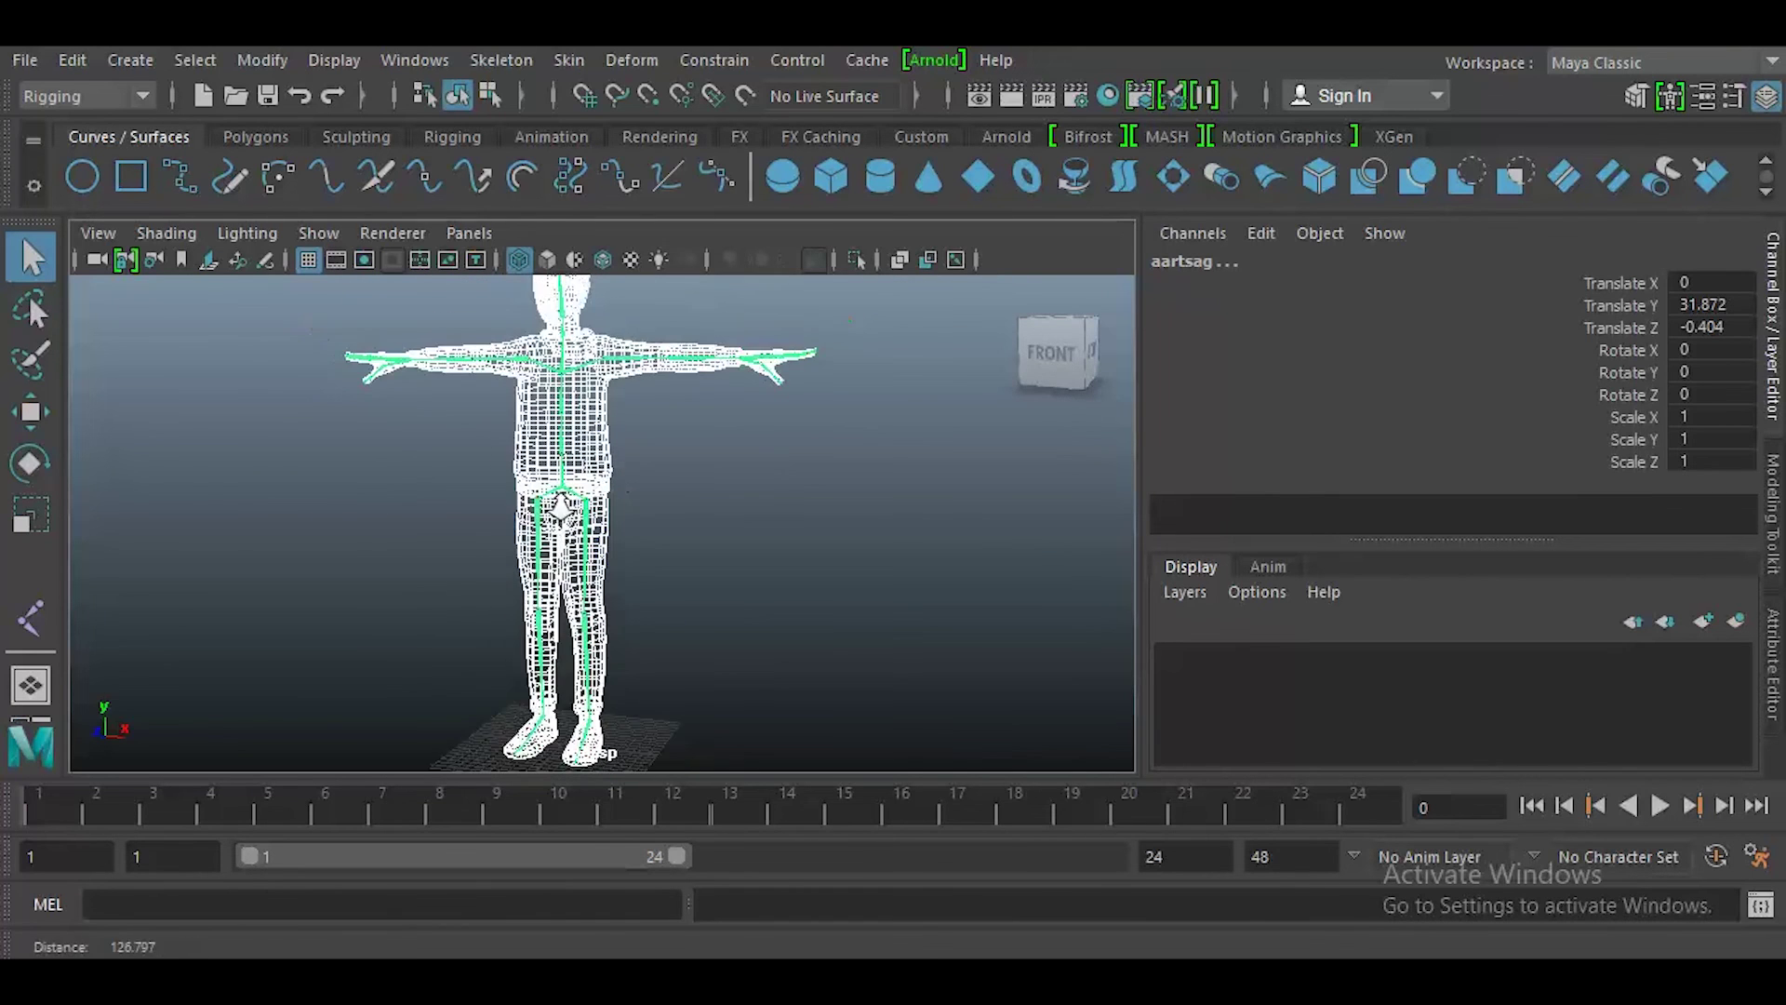
middle_click_drag(561, 509, 560, 549, "alt")
left_click(575, 73)
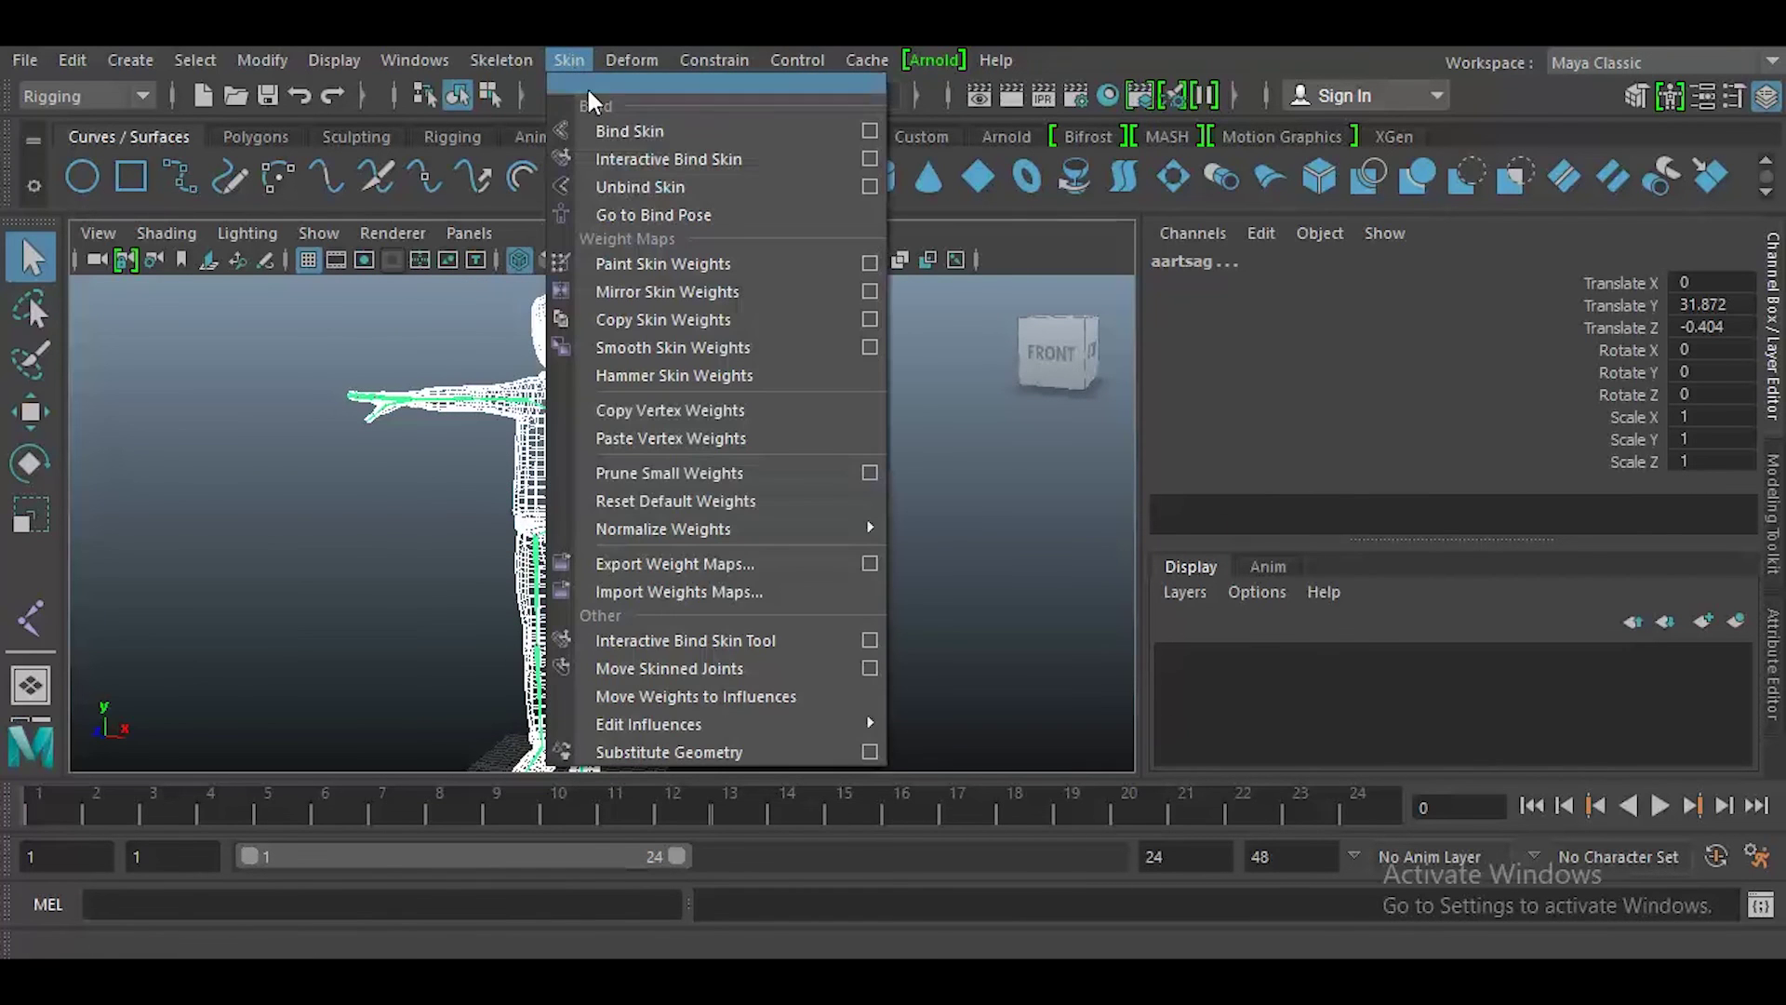
left_click(646, 125)
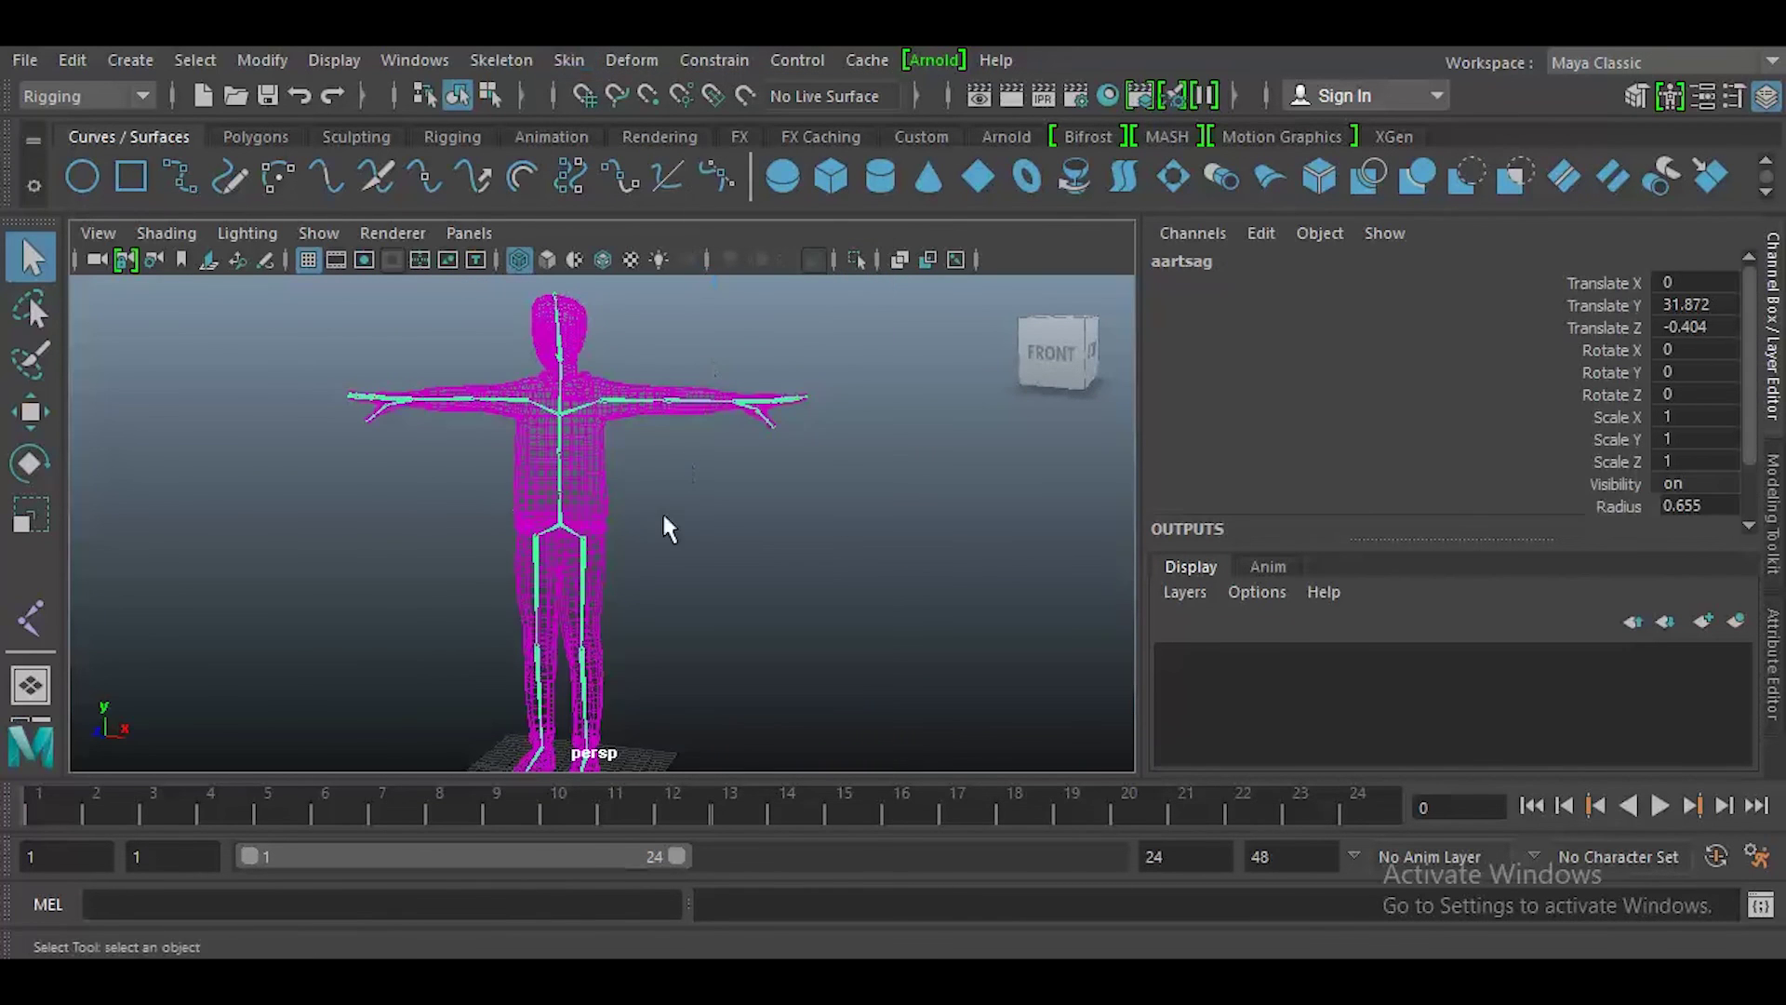
left_click_drag(371, 558, 523, 553, "alt")
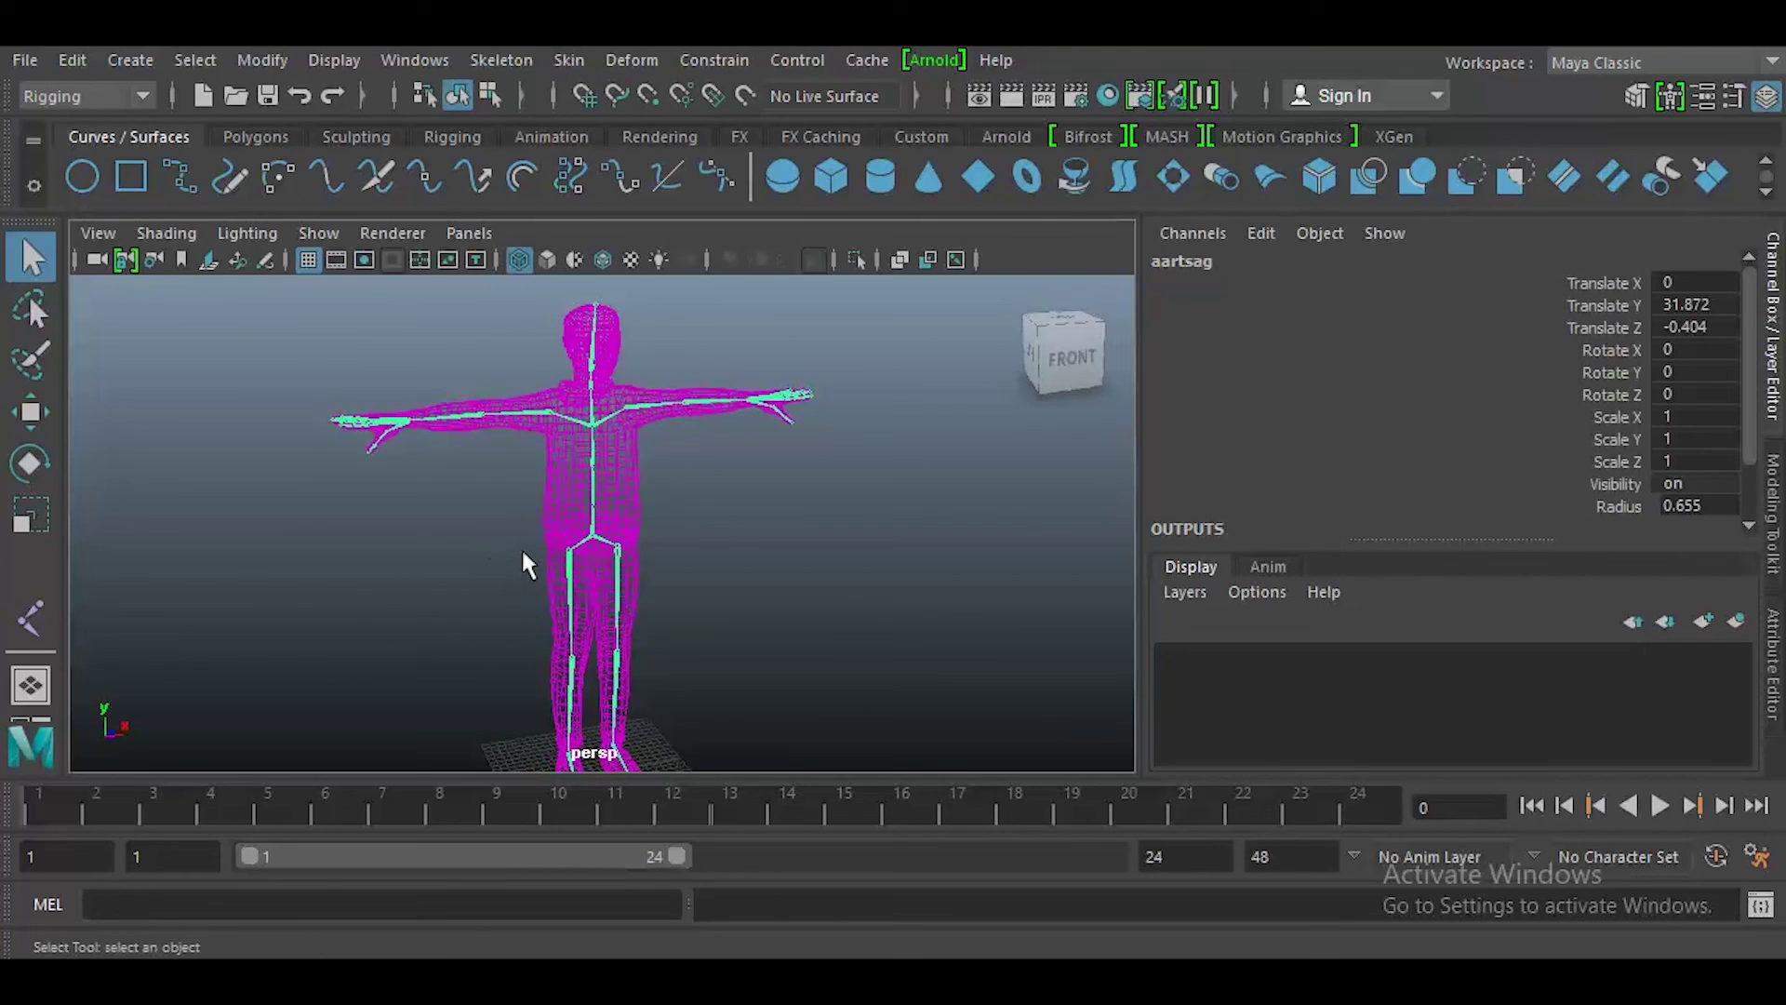